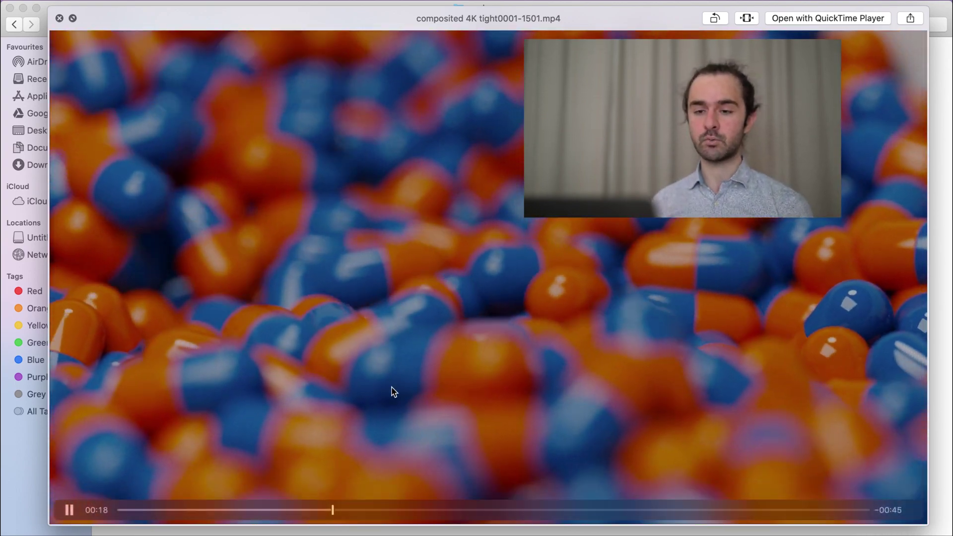
- Pause the capsule animation preview and switch to Blender
key(space)
key(ctrl+Left)
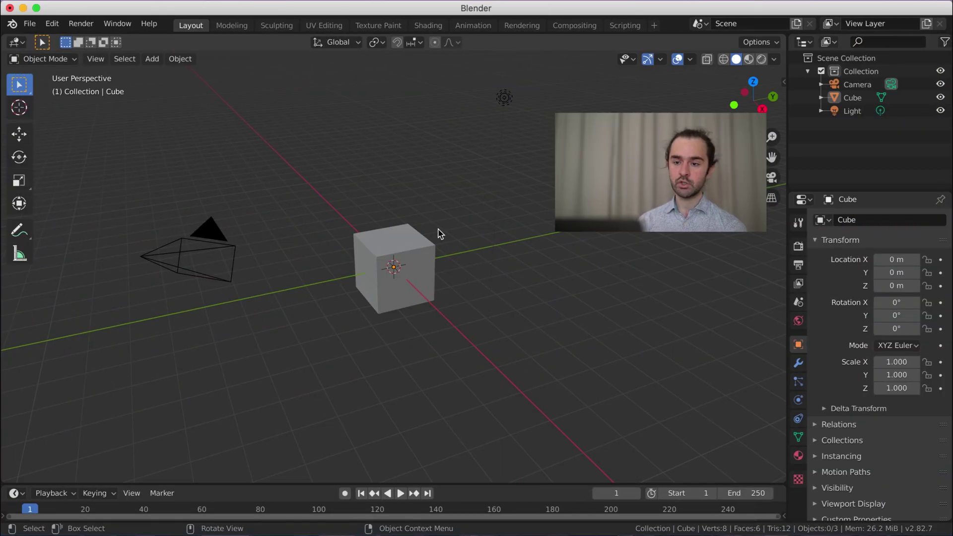
click(437, 235)
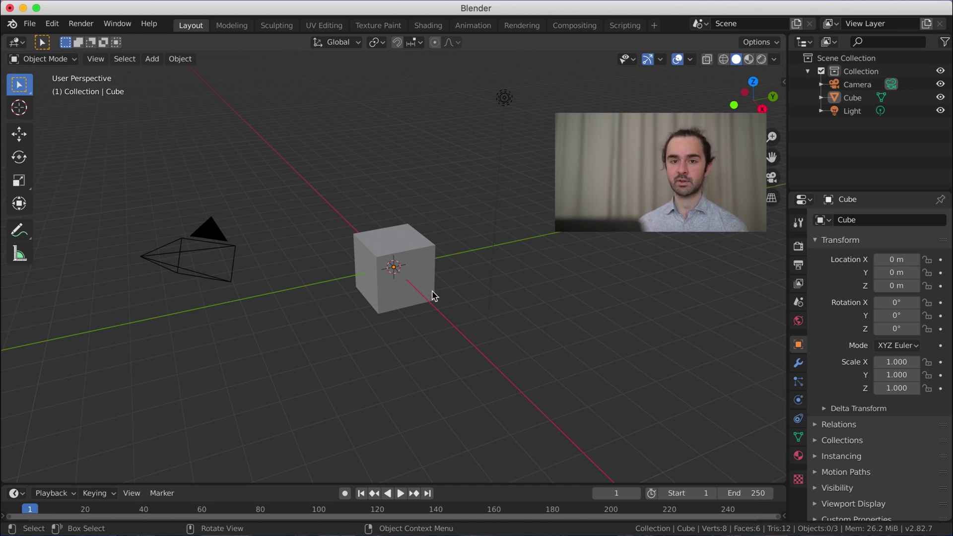
click(421, 264)
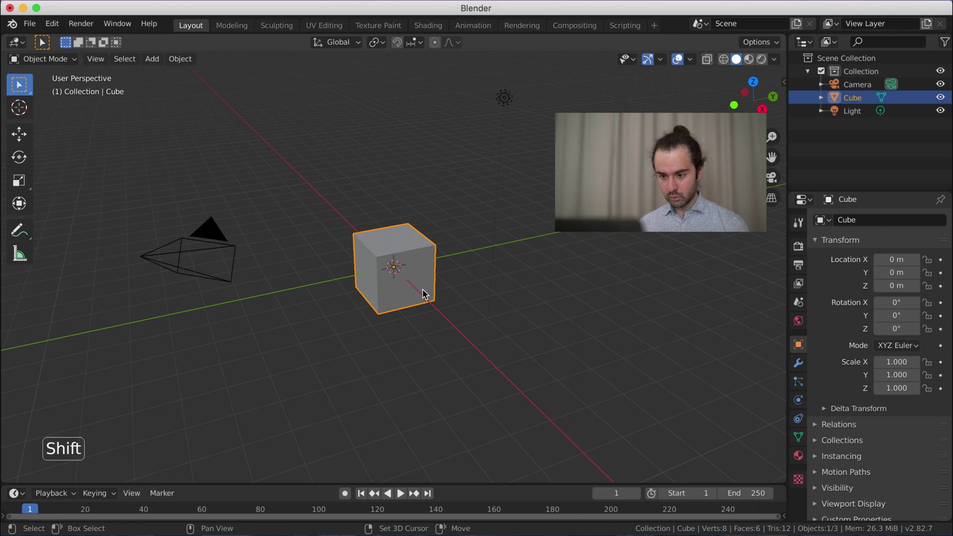
- Add a UV sphere and move it 5 m along the X axis, beside the default cube
key(shift+a)
mouse_move(436, 285)
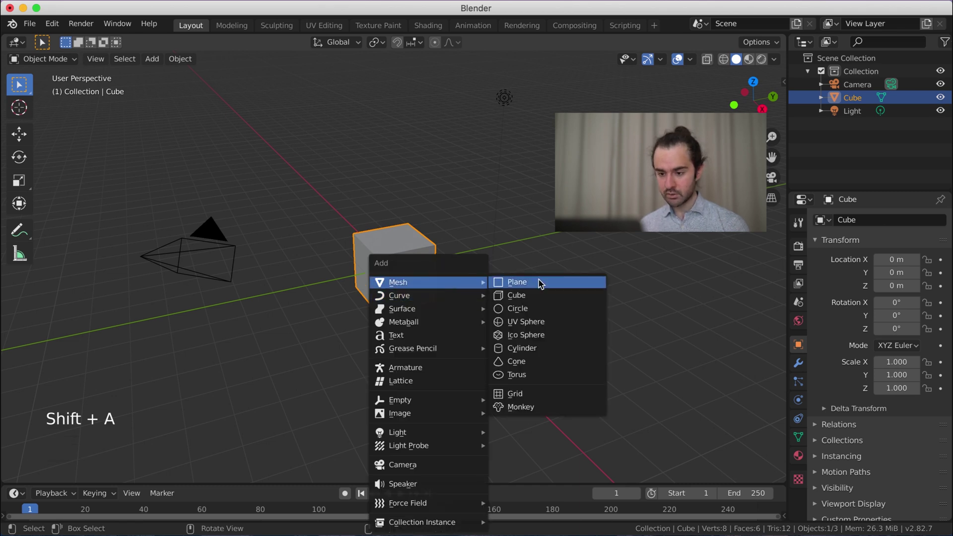
click(549, 323)
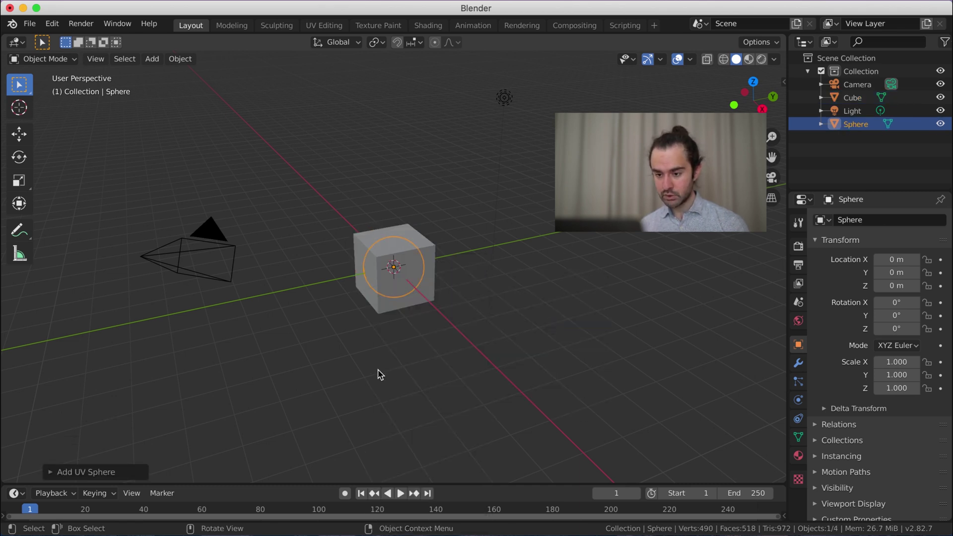
key(g)
key(x)
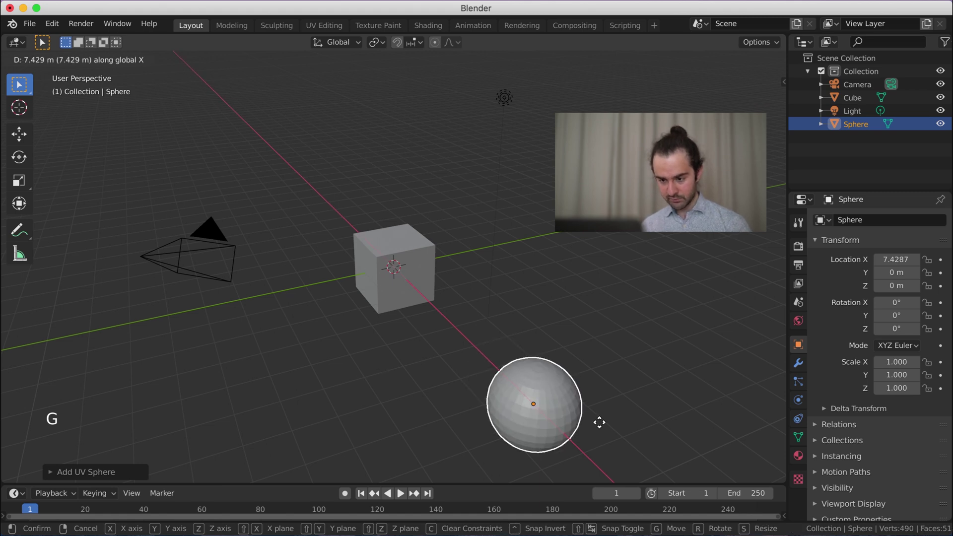
key(5)
key(Return)
- Delete the vertices of the sphere's upper half above the equator, working in front wireframe view in Edit Mode
key(KP_1)
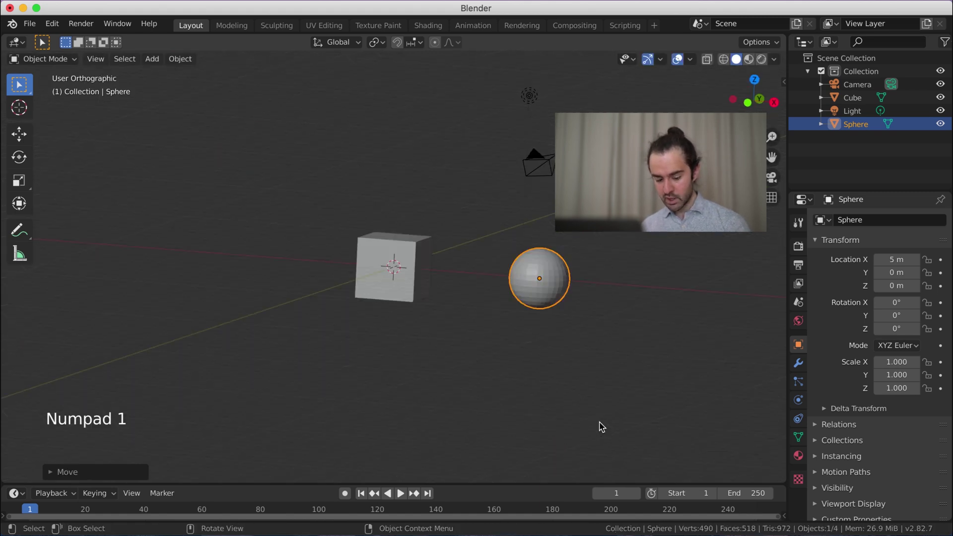
scroll(602, 260, up, 3)
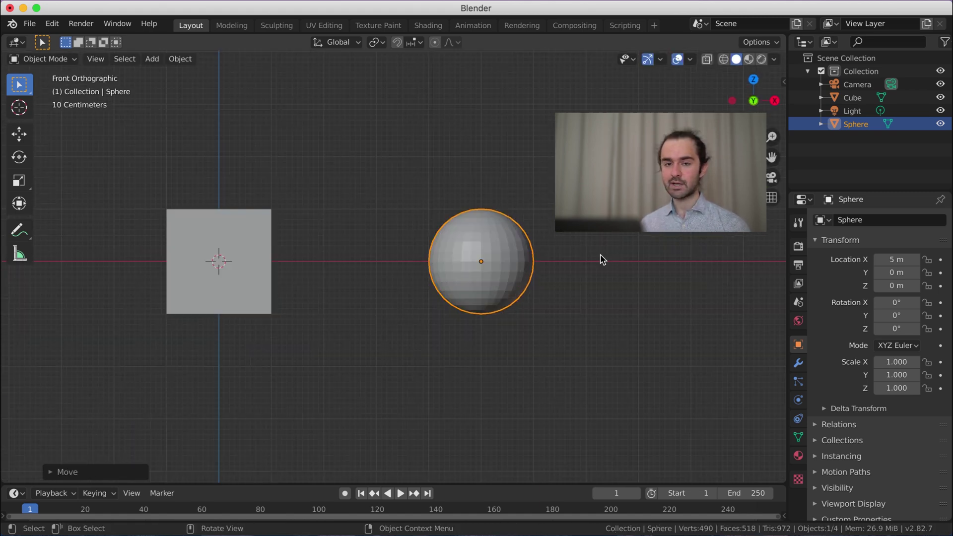
shift+middle_drag(703, 277, 646, 273)
scroll(488, 265, up, 3)
shift+middle_drag(687, 212, 651, 237)
key(Tab)
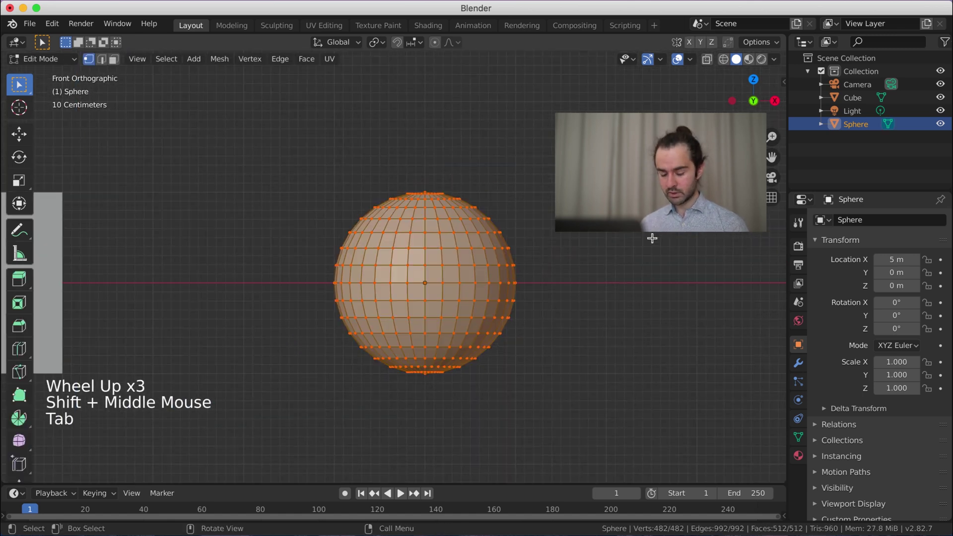
key(z)
click(392, 265)
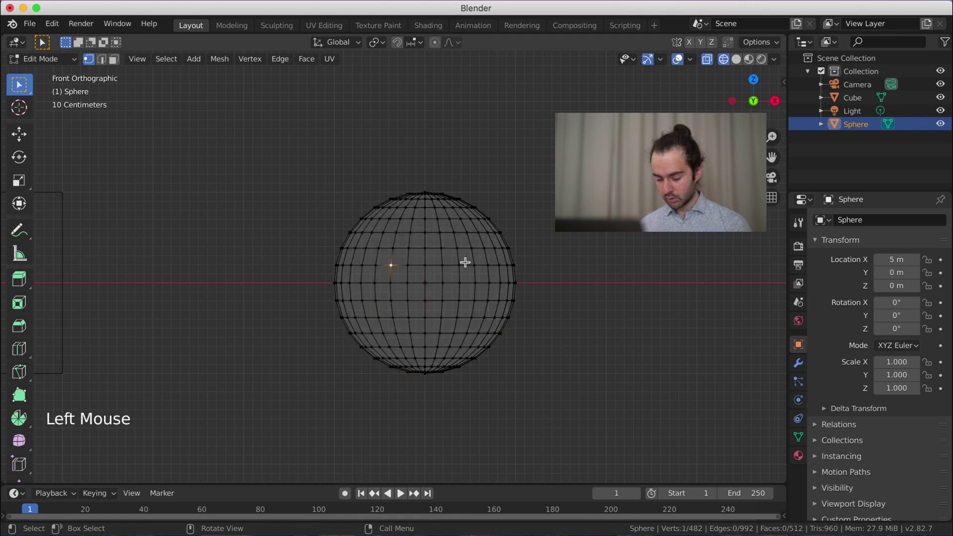
key(b)
drag(268, 162, 568, 269)
key(x)
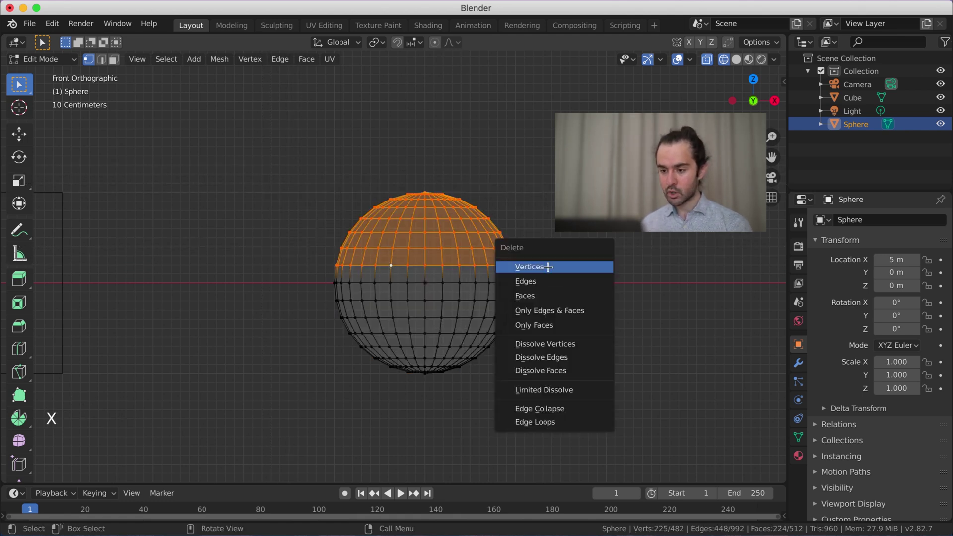
click(548, 266)
- Select the hemisphere's open rim edge loop and scale it to about 0.98, flush with the ring of vertices below it
click(475, 284)
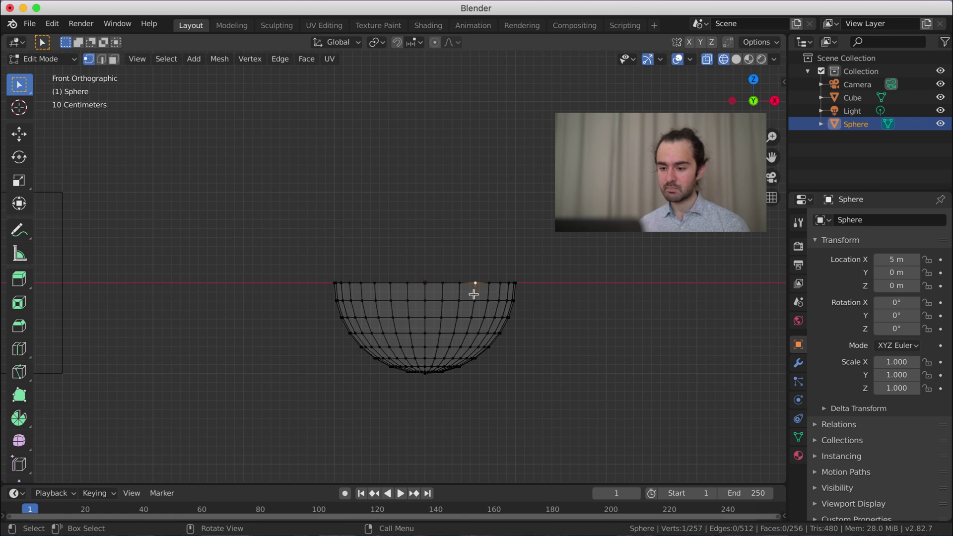
scroll(515, 314, up, 6)
scroll(507, 313, down, 1)
shift+middle_drag(537, 326, 436, 227)
scroll(449, 226, up, 1)
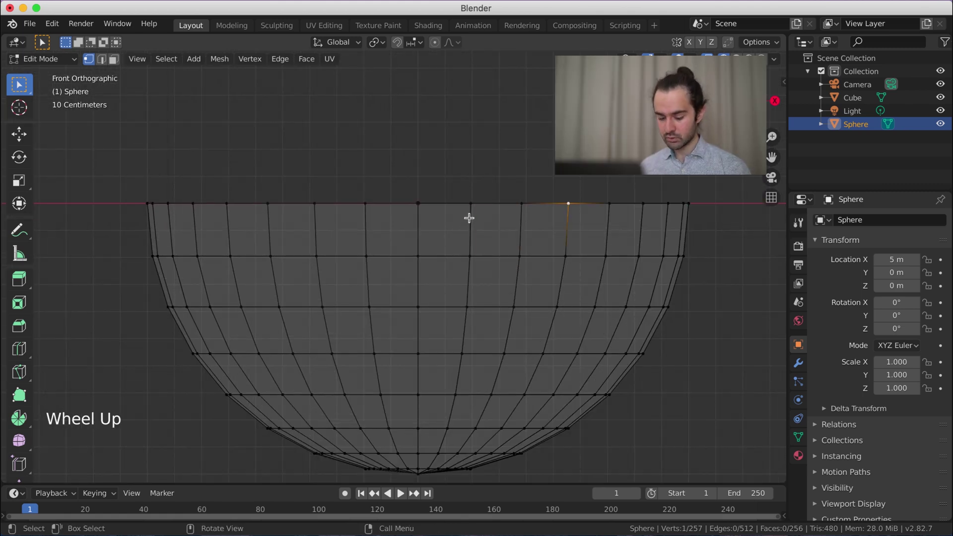
alt+click(486, 204)
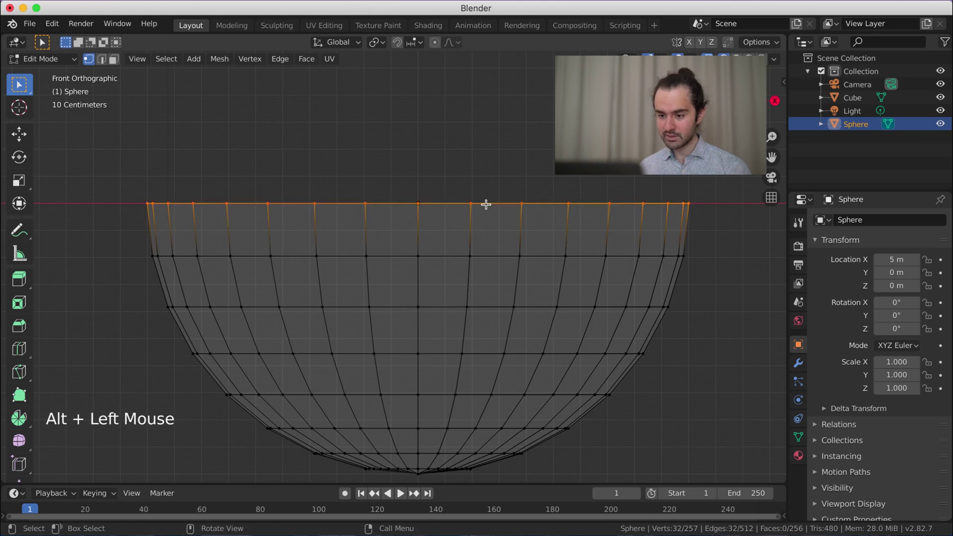
middle_drag(498, 211, 505, 220)
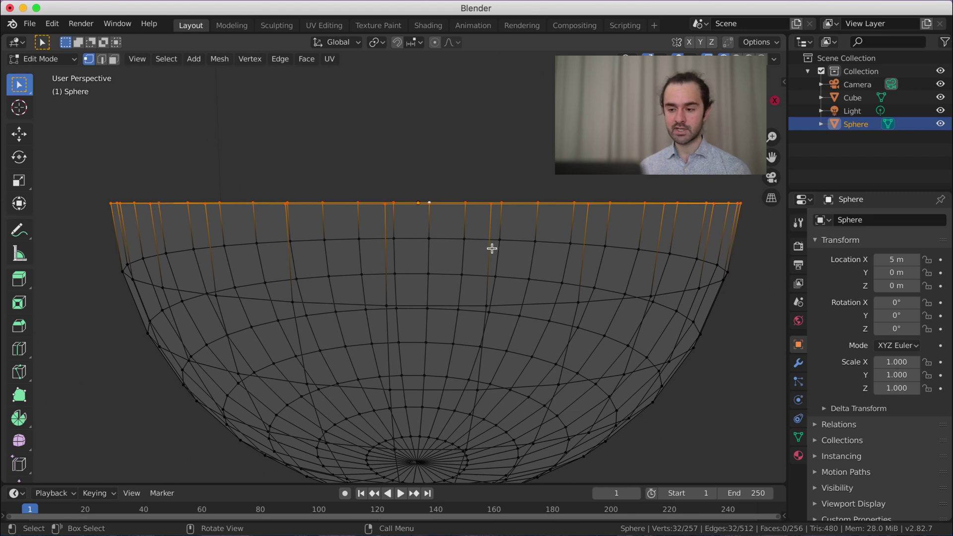
key(KP_1)
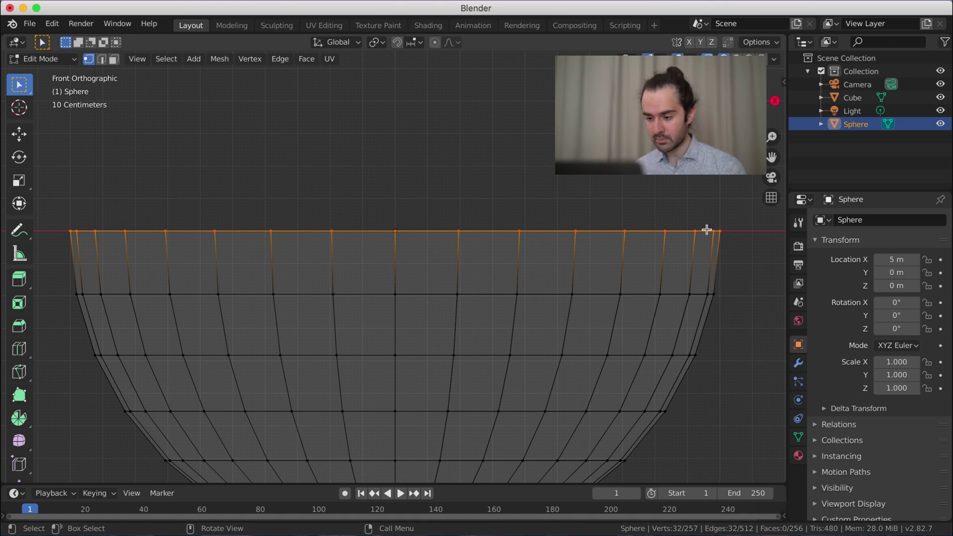
key(s)
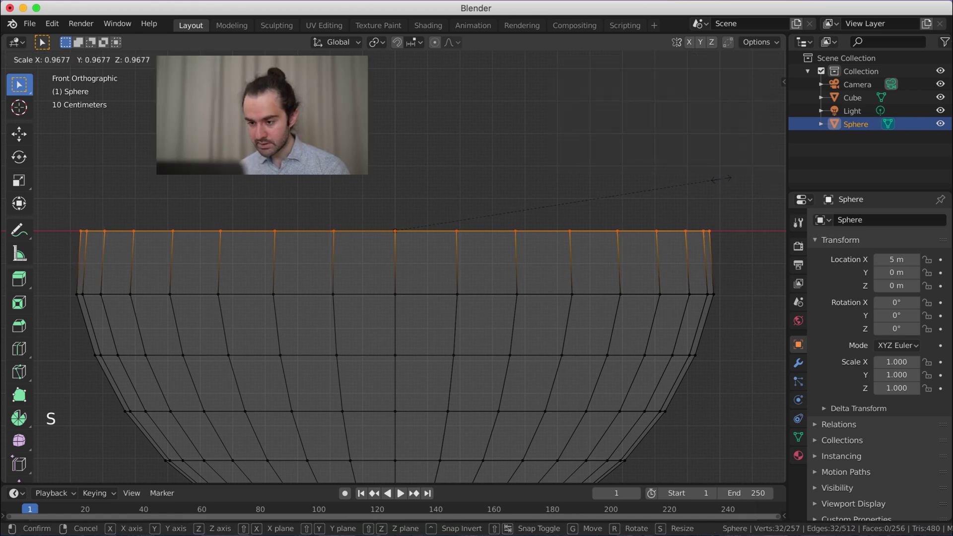
key(shift)
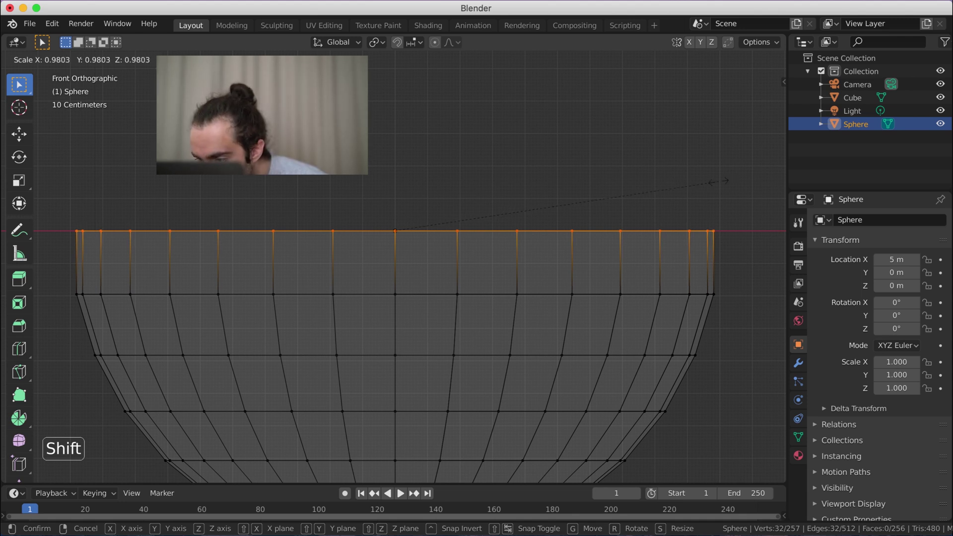
click(716, 208)
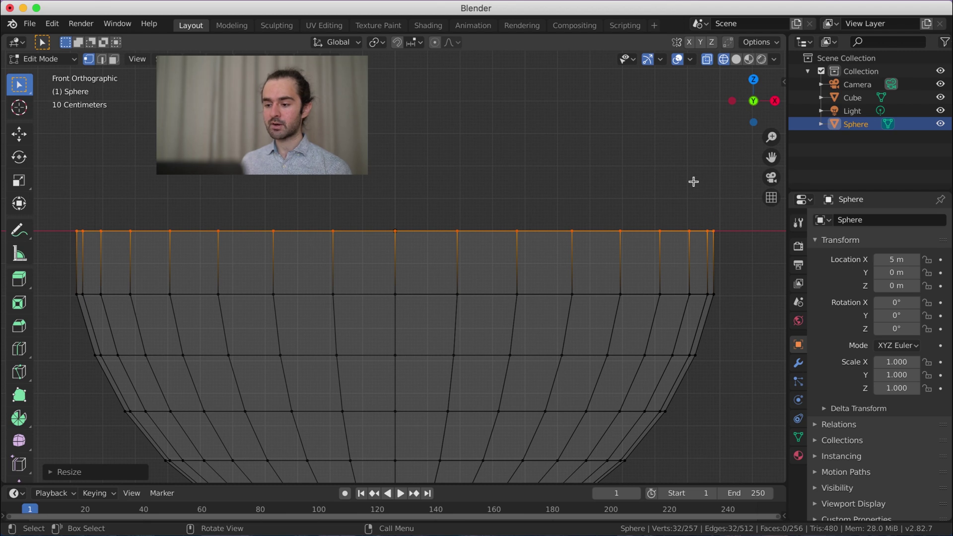
- Return to Object Mode and give the hemisphere a Mirror modifier that mirrors on the Z axis only
scroll(691, 180, down, 5)
key(Tab)
scroll(631, 248, down, 2)
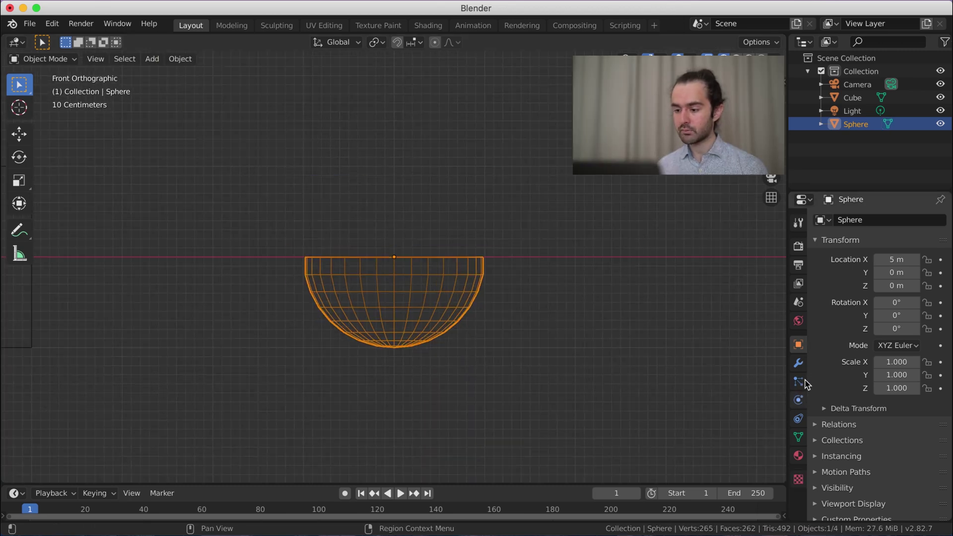
click(801, 368)
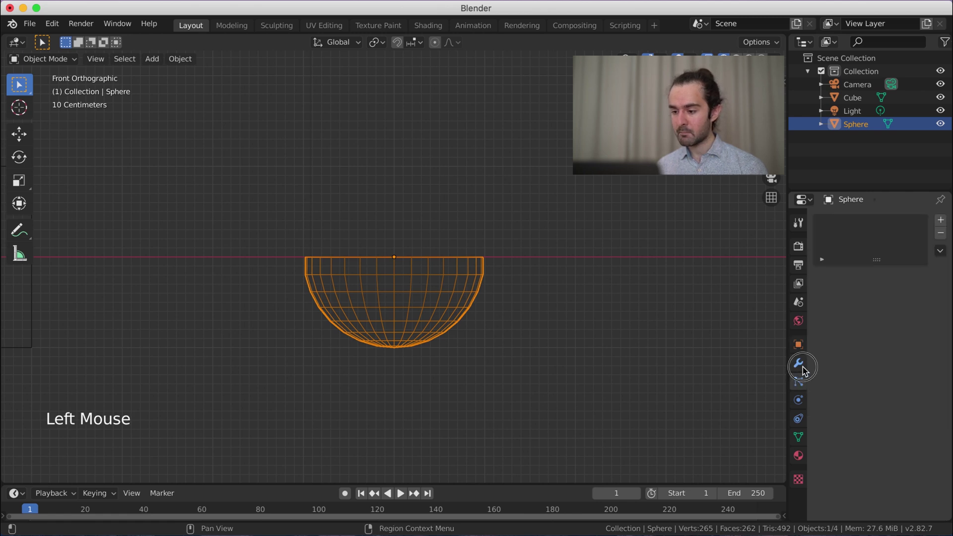
click(845, 220)
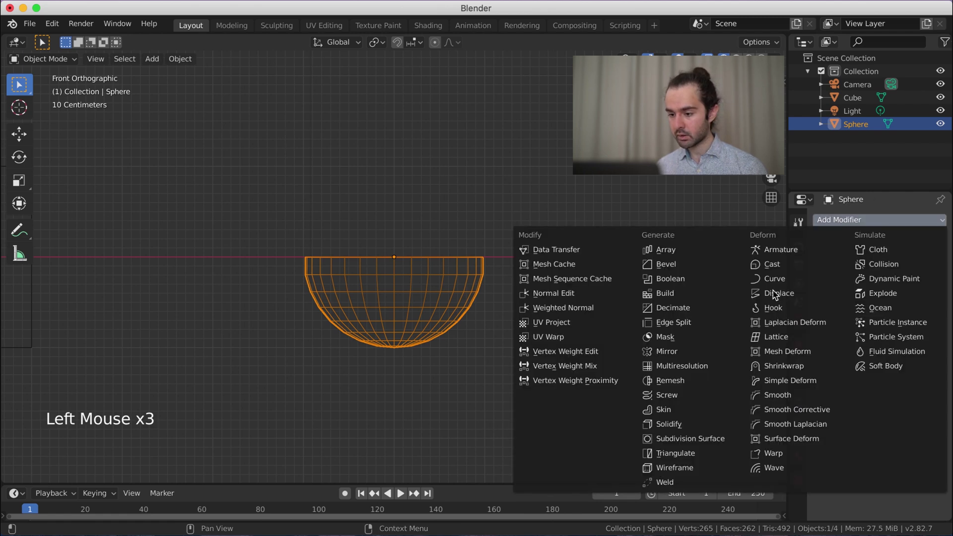
click(695, 356)
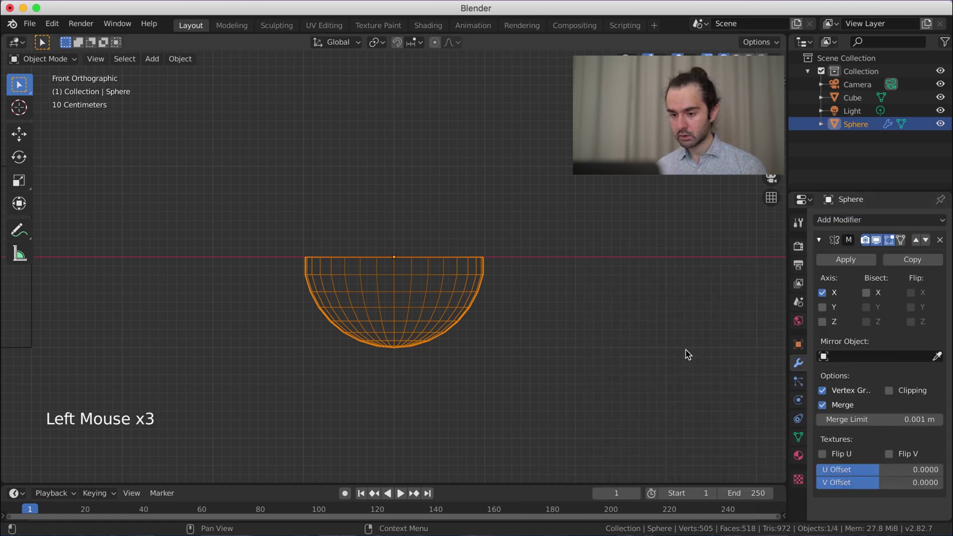
click(824, 322)
click(823, 293)
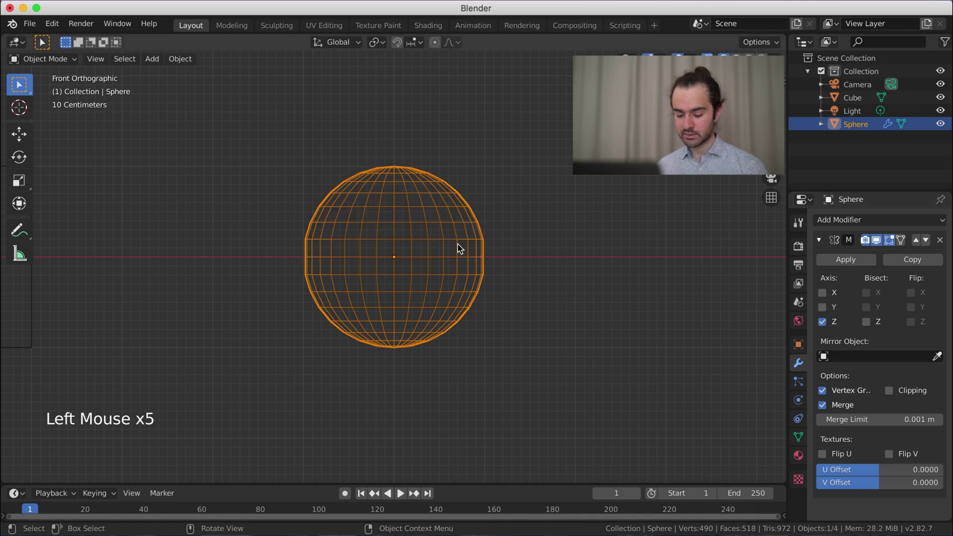
- Select all the hemisphere's vertices below the rim loop in Edit Mode and move them down about 1.1 m along Z
key(Tab)
scroll(455, 246, up, 2)
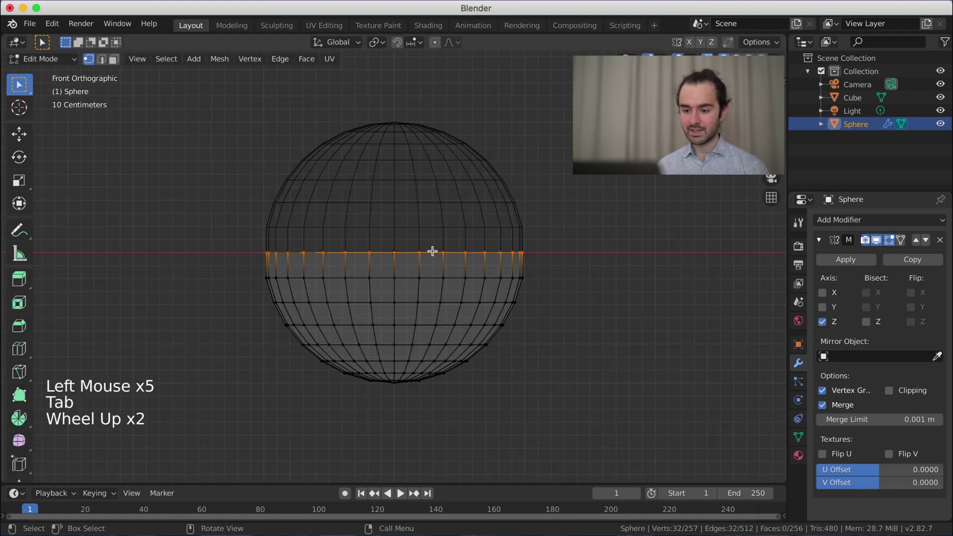
click(313, 276)
key(b)
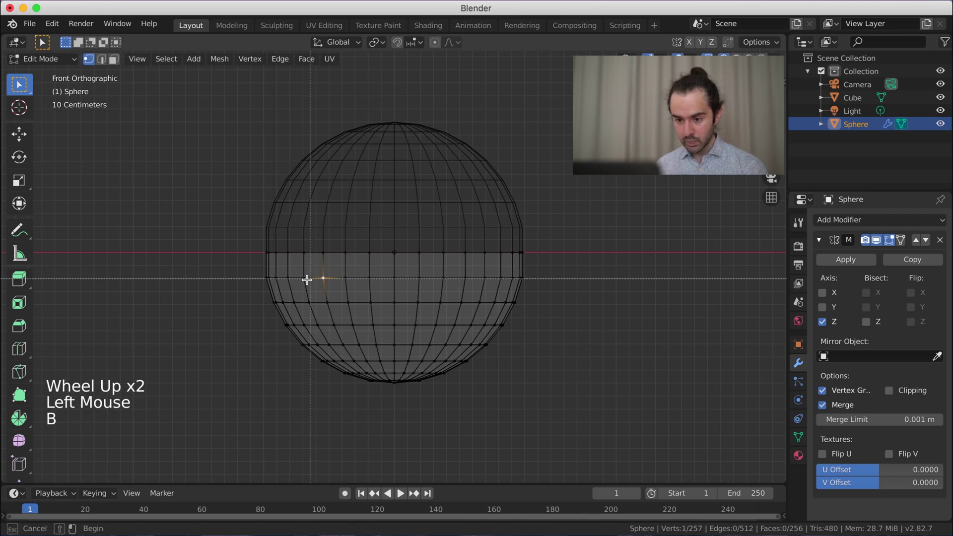
drag(247, 267, 571, 393)
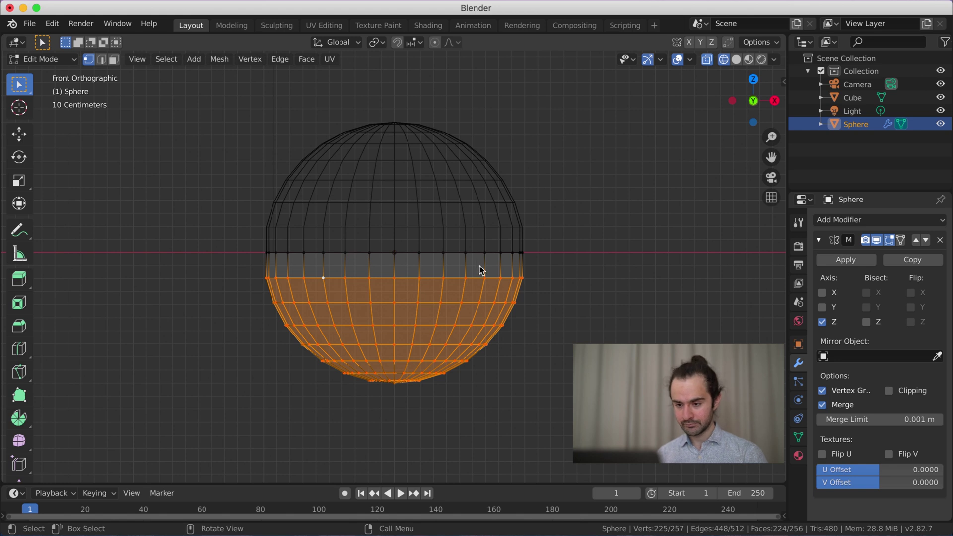
scroll(480, 271, down, 2)
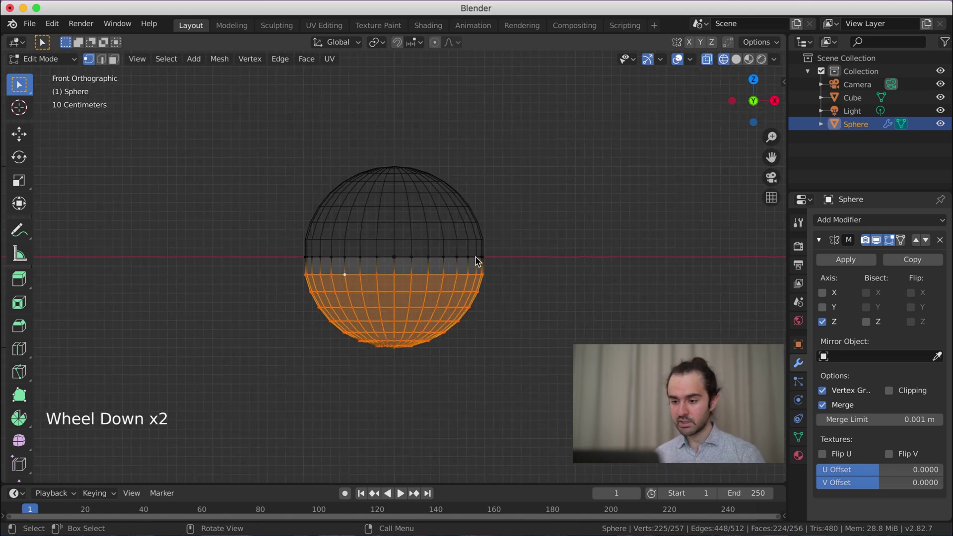
key(g)
key(z)
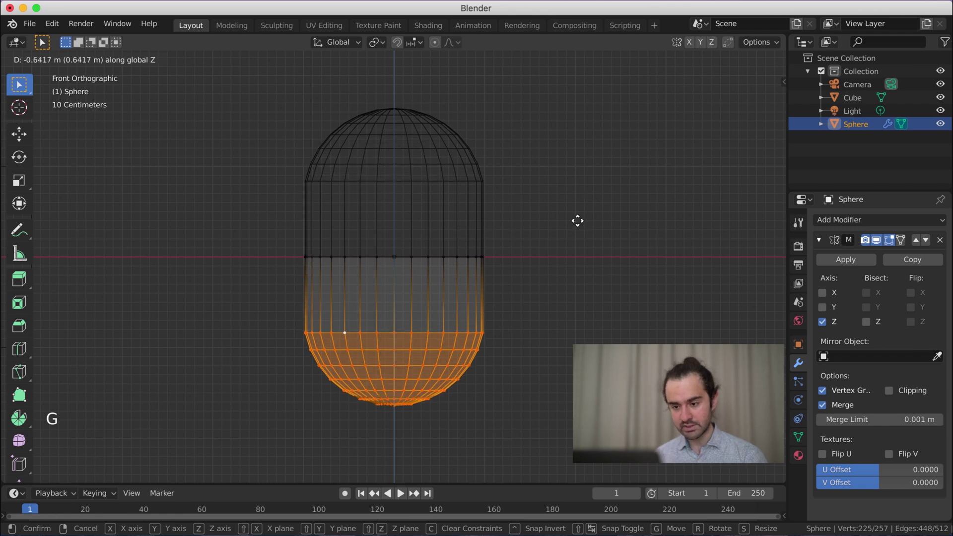
key(ctrl)
mouse_move(571, 242)
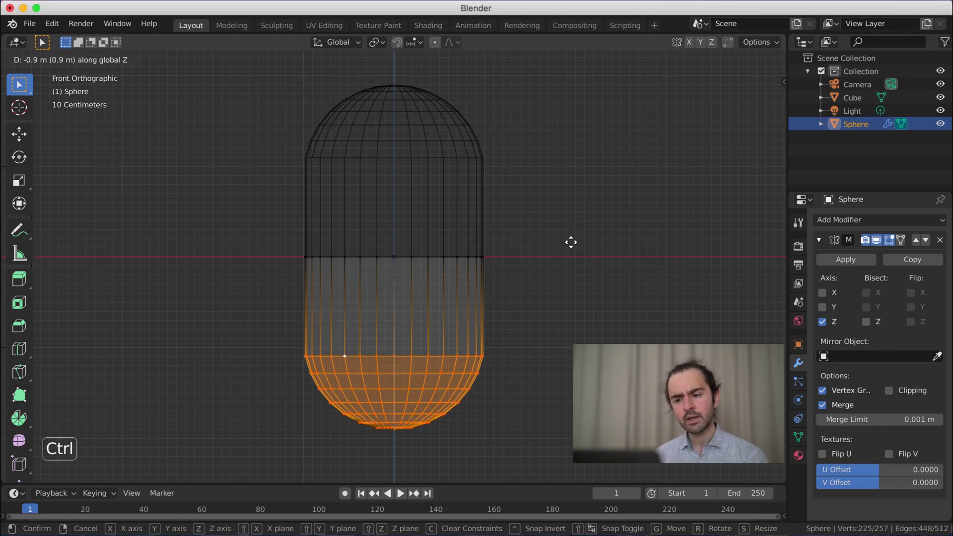
mouse_move(562, 275)
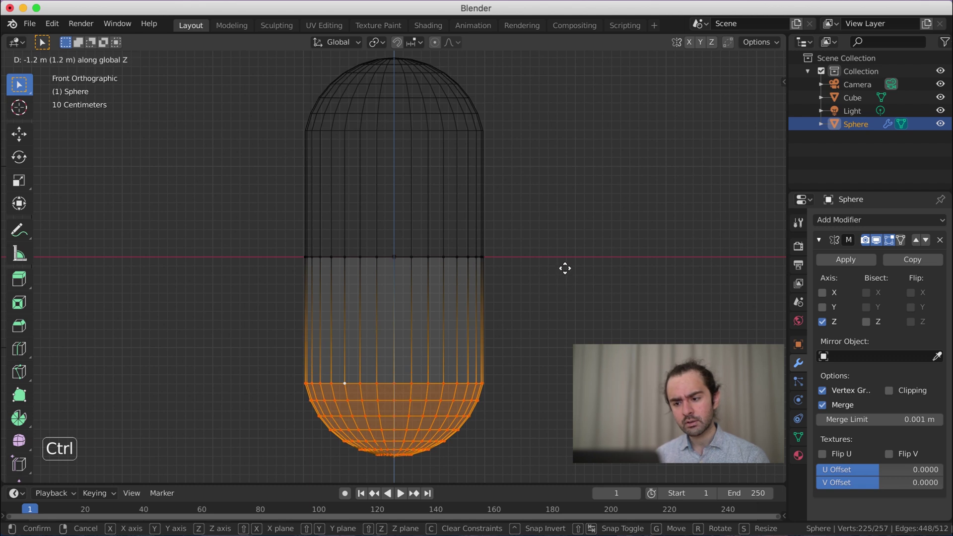
click(561, 262)
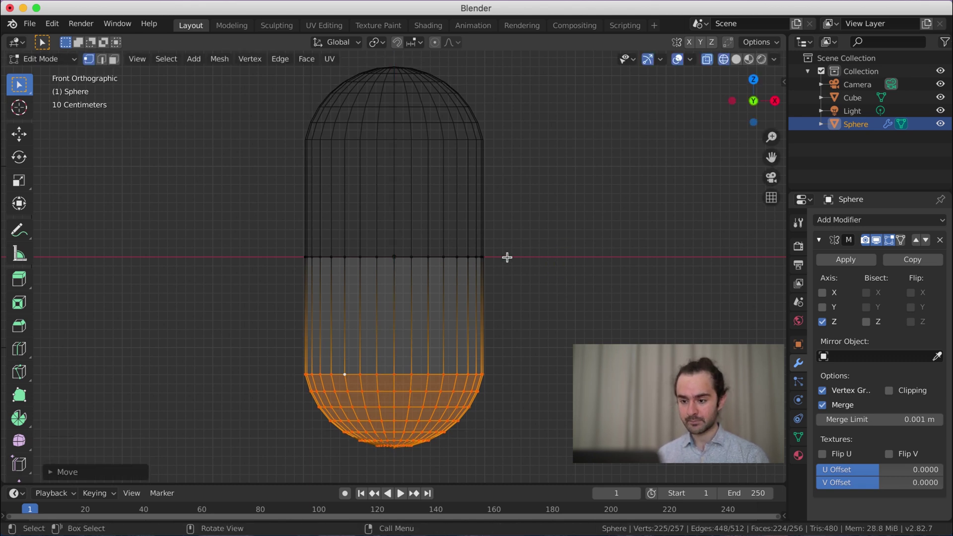
- Turn off Merge in the Mirror modifier and consult the capsule reference image in the browser
click(464, 258)
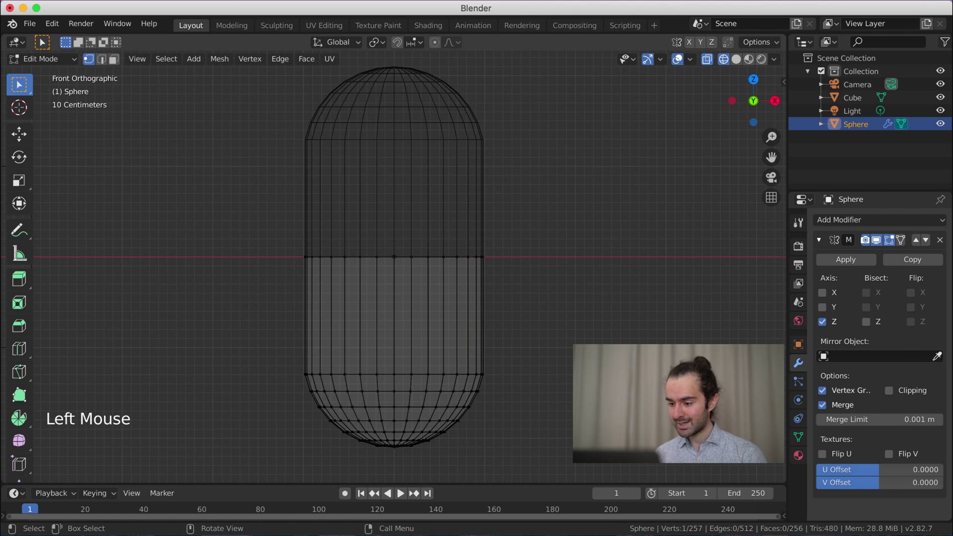
click(837, 406)
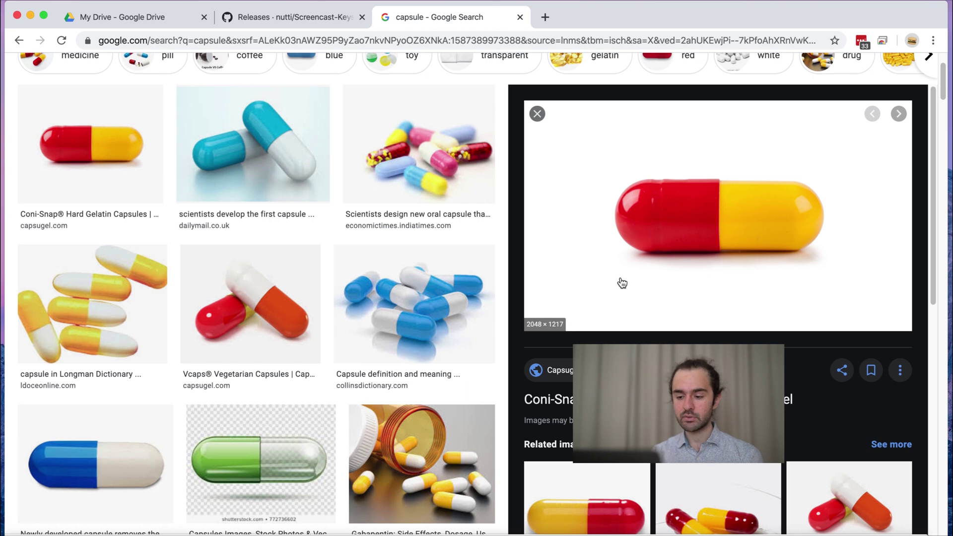
key(ctrl+Right)
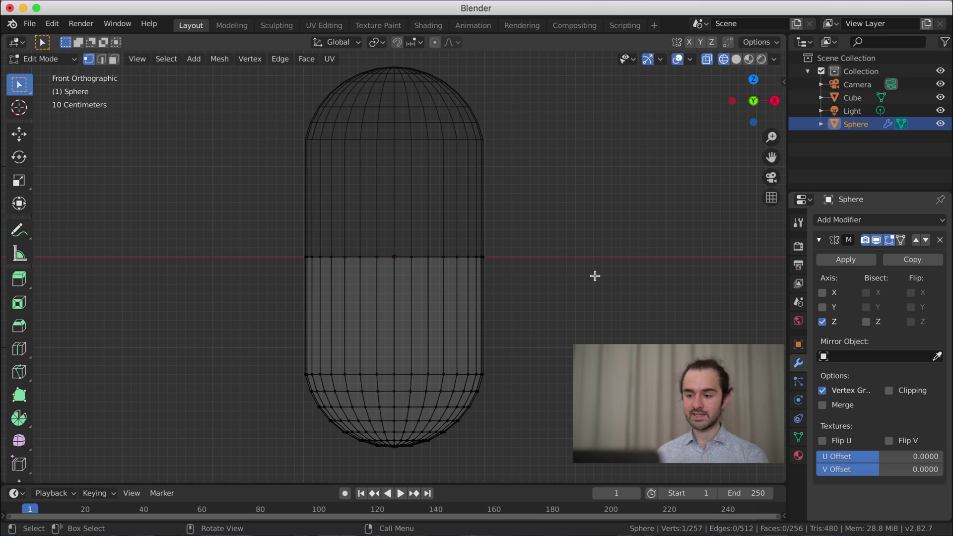
- Apply the capsule's Mirror modifier in Object Mode and return to Edit Mode
key(Tab)
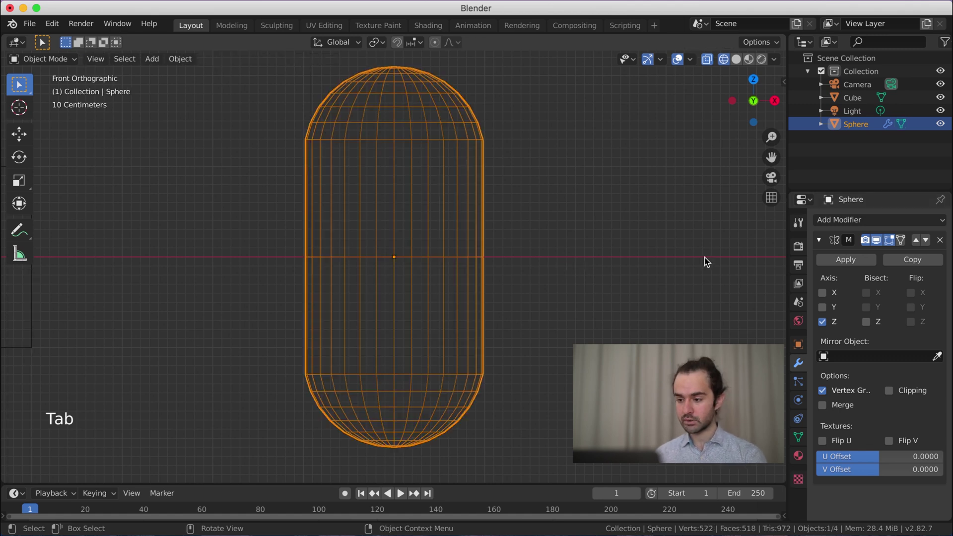
click(859, 260)
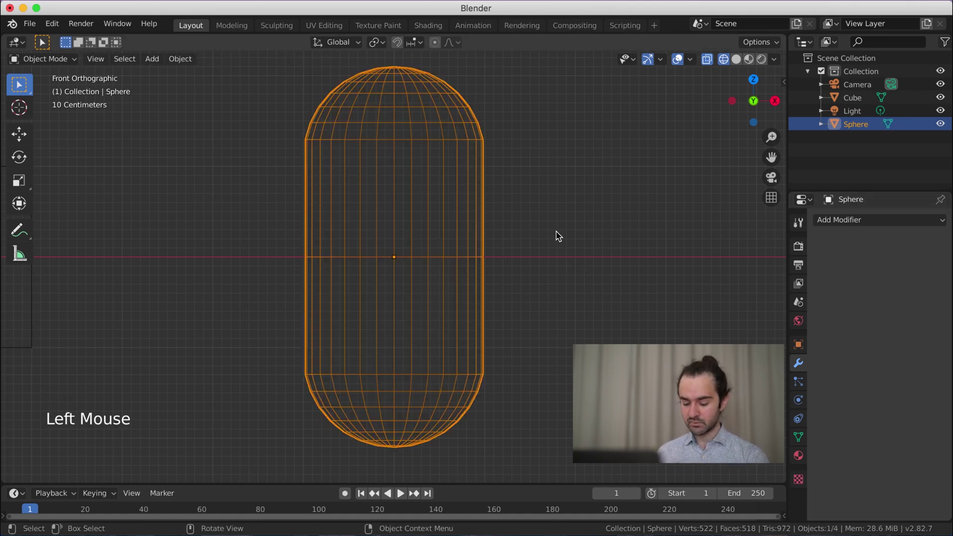
key(Tab)
- Compare the upper and lower halves of the capsule mesh with the capsule reference image in the browser
click(443, 138)
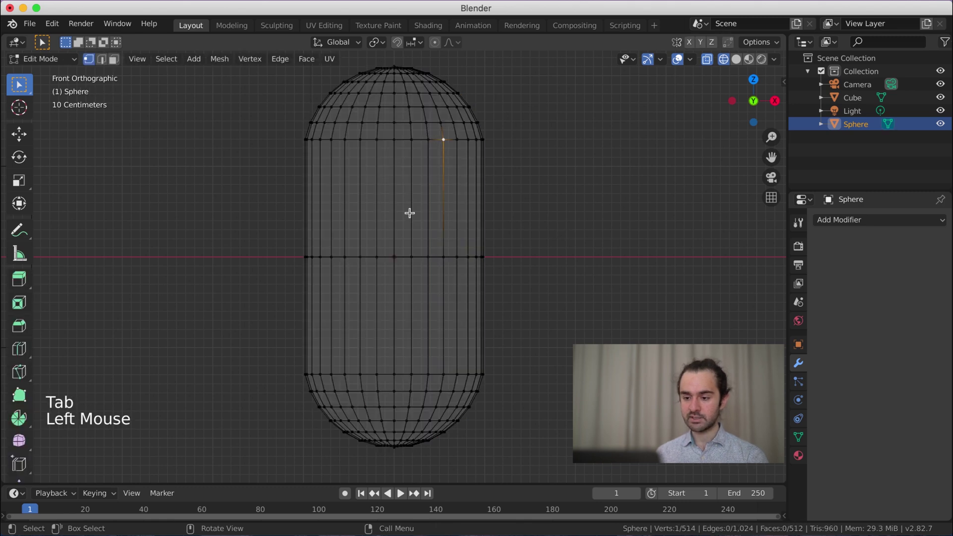
click(408, 249)
click(408, 365)
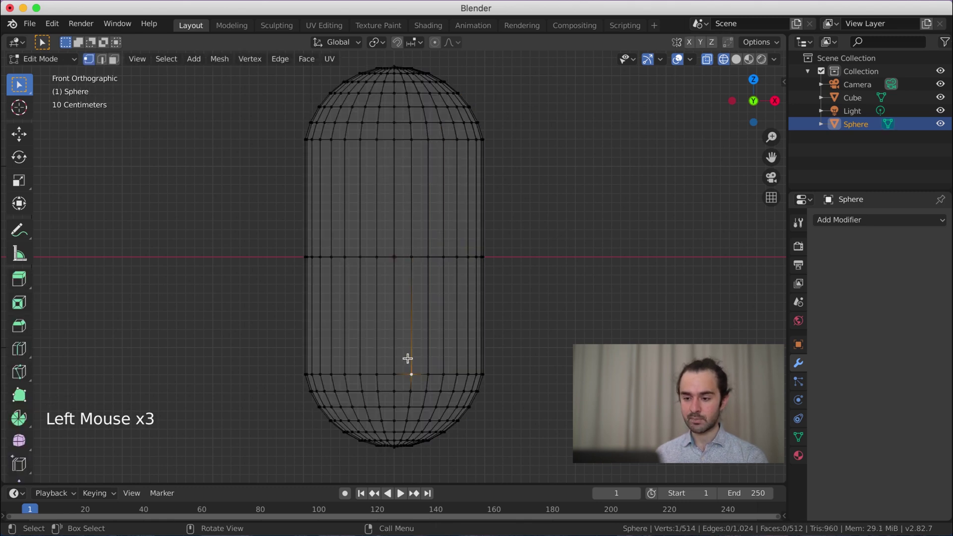
click(332, 133)
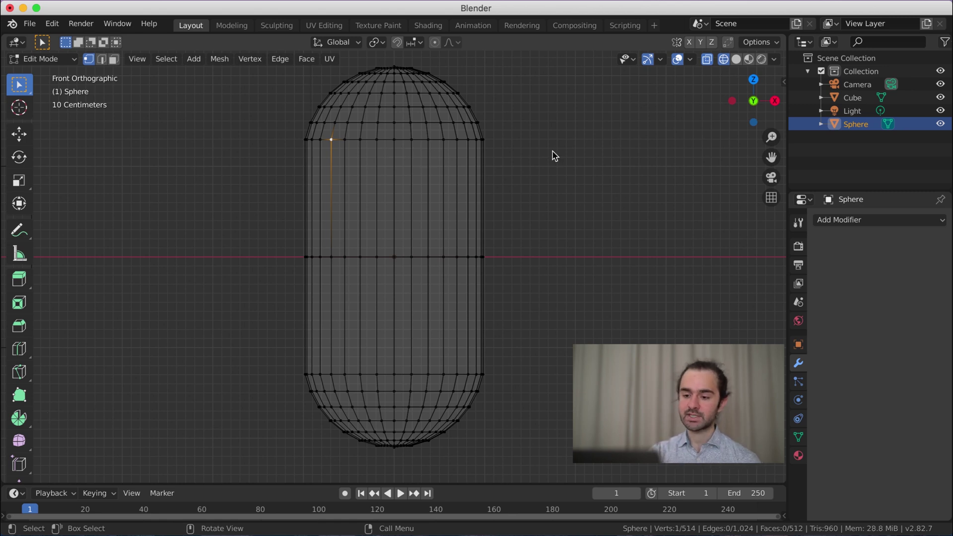
key(ctrl+Left)
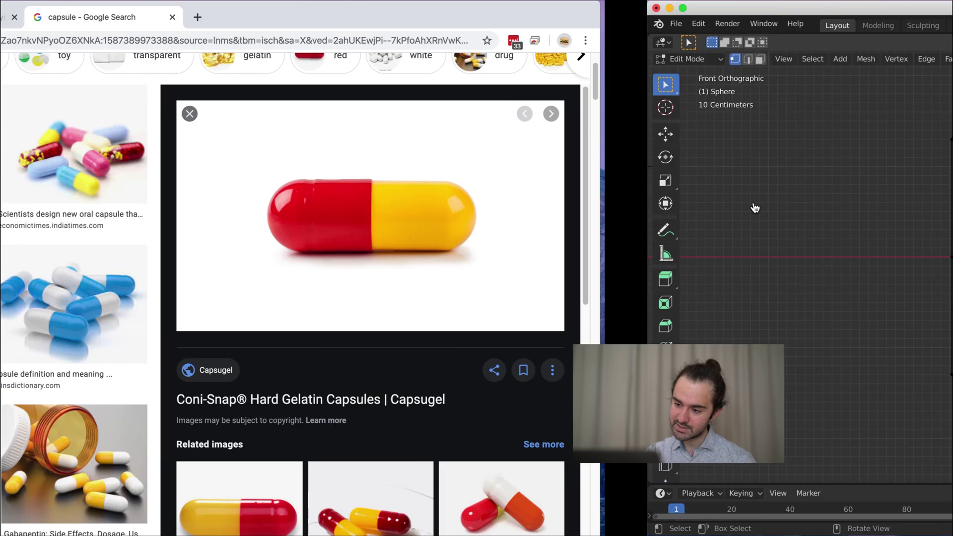
key(ctrl+Right)
click(323, 408)
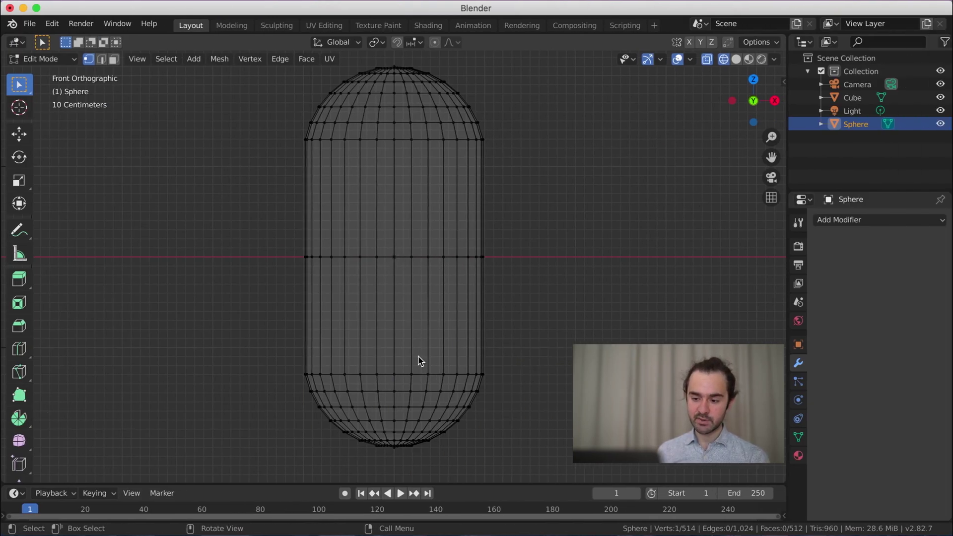
- Select the entire lower half of the capsule by growing the selection from one of its vertices
click(428, 374)
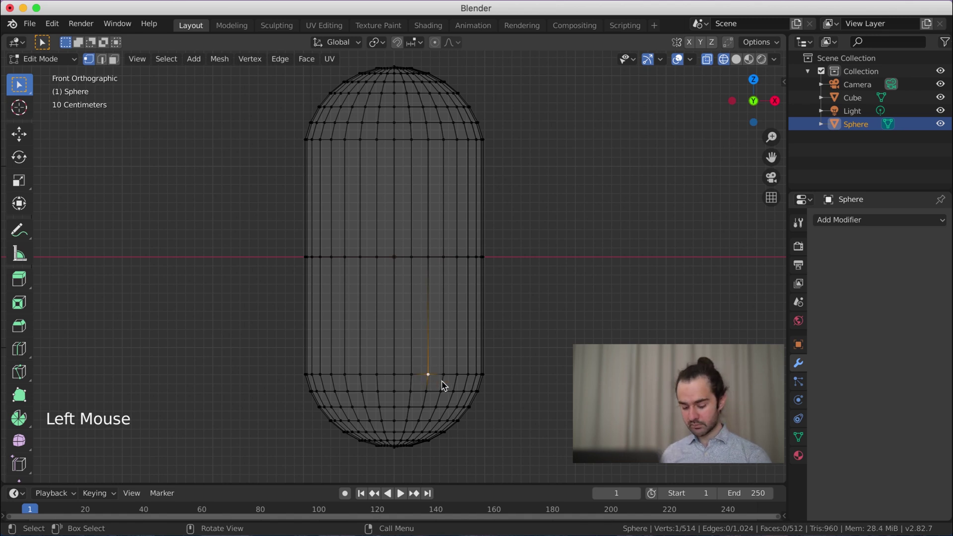
key(ctrl+KP_Add)
key(ctrl+KP_Add)
key(ctrl+KP_Add)
key(ctrl+KP_Add)
key(ctrl+KP_Add)
key(ctrl+KP_Add)
key(ctrl+KP_Add)
key(ctrl+KP_Add)
key(ctrl+KP_Add)
key(ctrl+KP_Add)
key(ctrl+KP_Add)
key(ctrl+KP_Add)
key(ctrl+KP_Add)
key(ctrl+KP_Add)
key(ctrl+KP_Add)
key(ctrl+KP_Add)
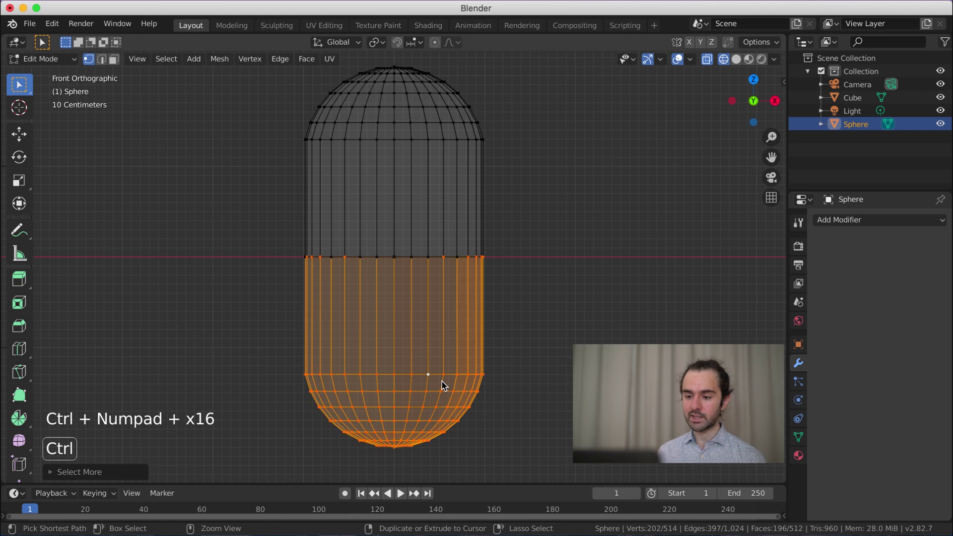
key(ctrl+KP_Add)
key(ctrl+KP_Add)
key(ctrl+KP_Add)
key(ctrl+KP_Add)
key(ctrl+KP_Add)
key(ctrl+KP_Add)
key(ctrl+KP_Add)
key(ctrl+KP_Add)
key(ctrl+KP_Add)
key(ctrl+KP_Add)
key(ctrl+KP_Add)
key(ctrl+KP_Add)
key(ctrl+KP_Add)
key(ctrl+KP_Add)
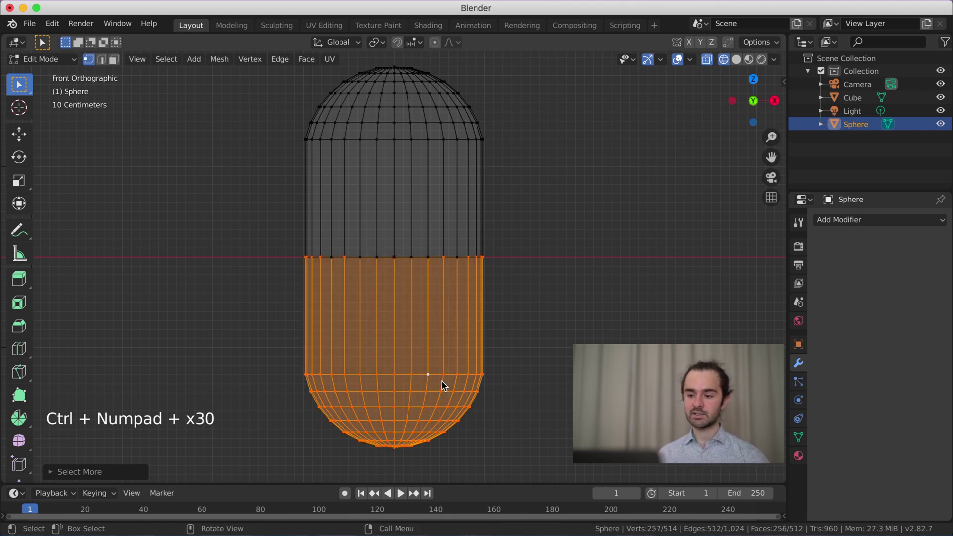
- Return to Object Mode and snap the 3D cursor to the selected capsule
key(Tab)
key(Tab)
key(Tab)
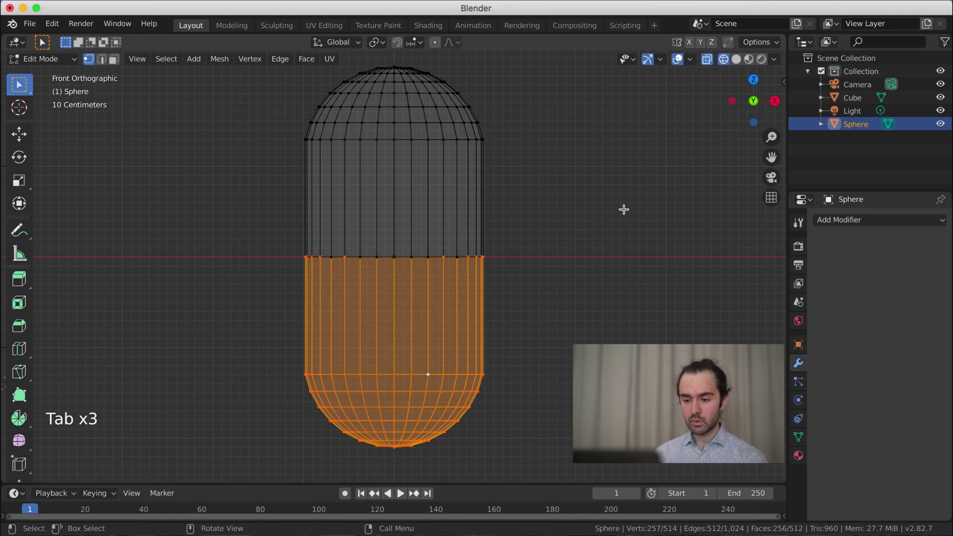
key(Tab)
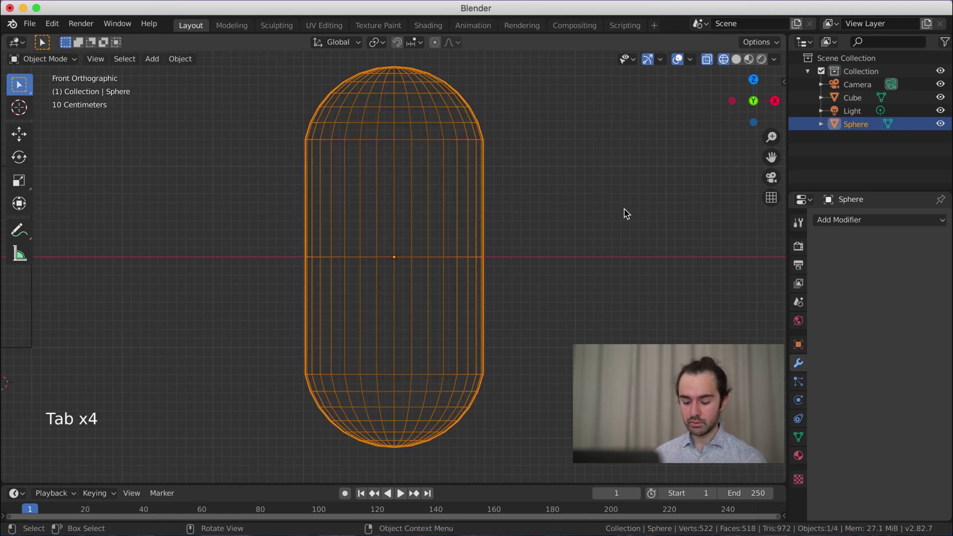
key(shift+s)
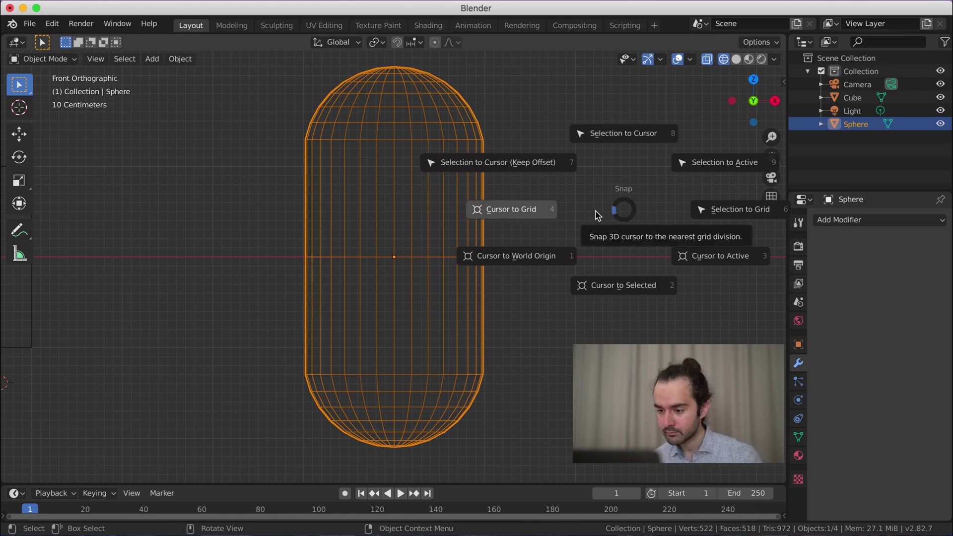
click(628, 292)
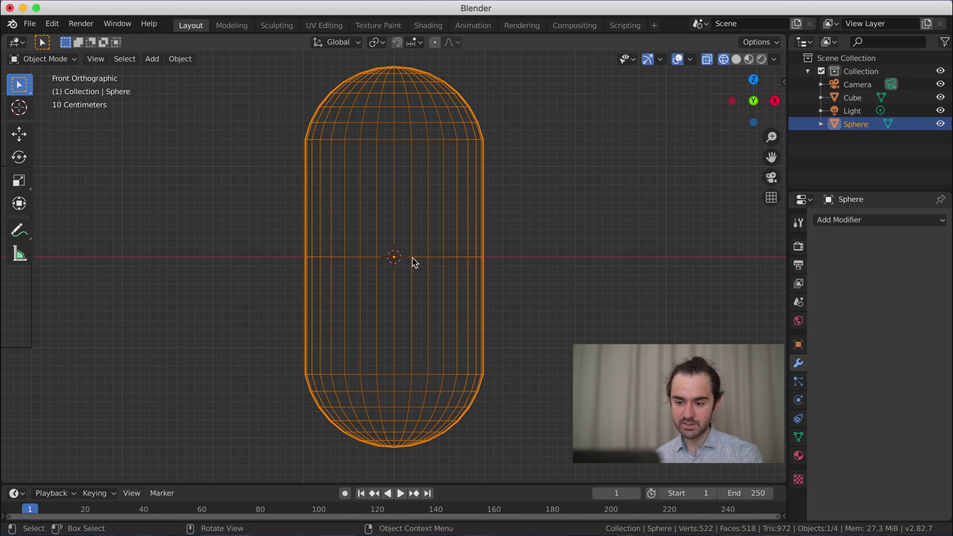
- Set the transform pivot point to 3D Cursor in Edit Mode
key(Tab)
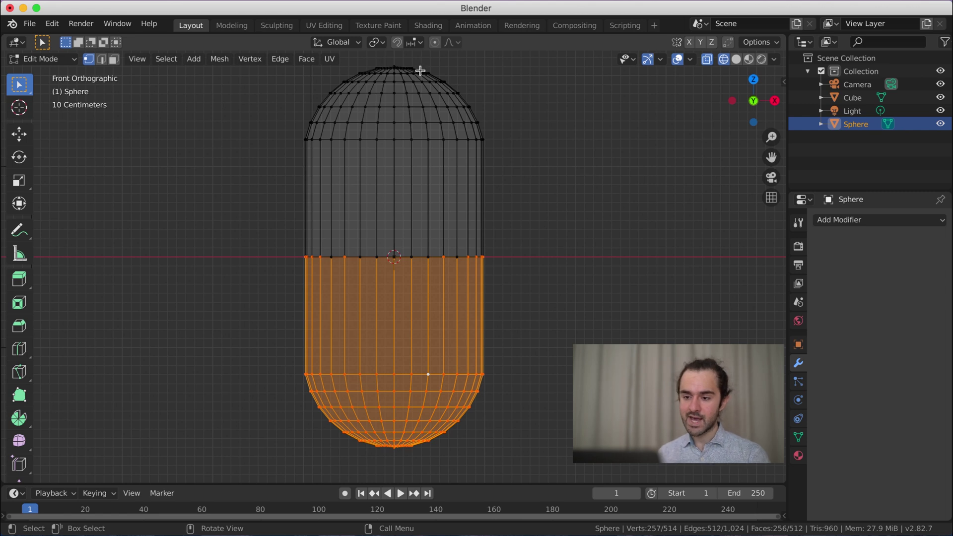
click(378, 43)
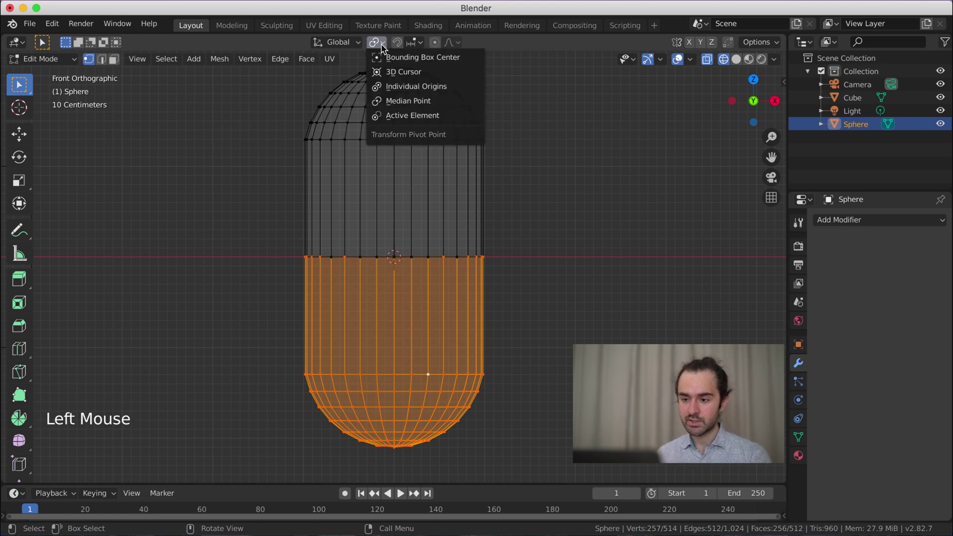
click(408, 73)
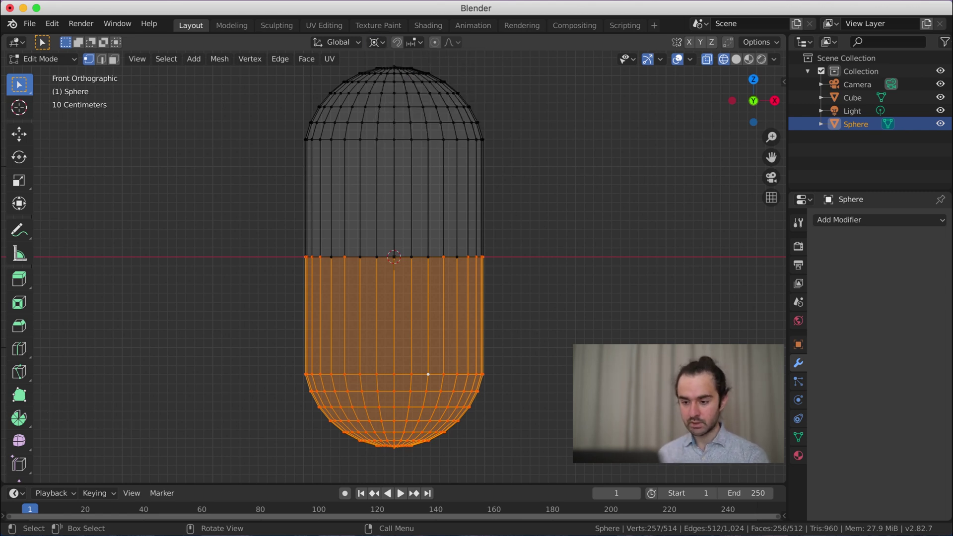
- Scale the selected lower half to 0.96 about the 3D cursor
key(s)
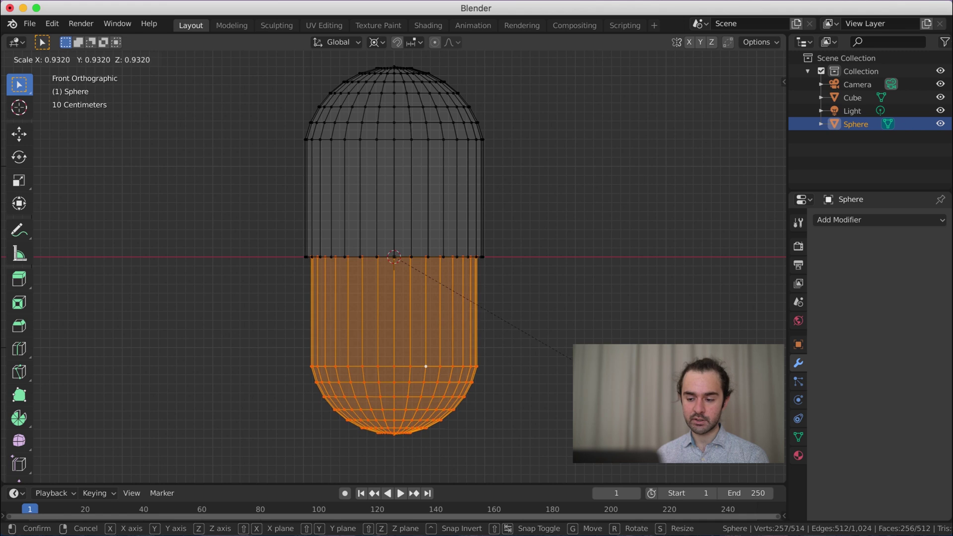
click(428, 374)
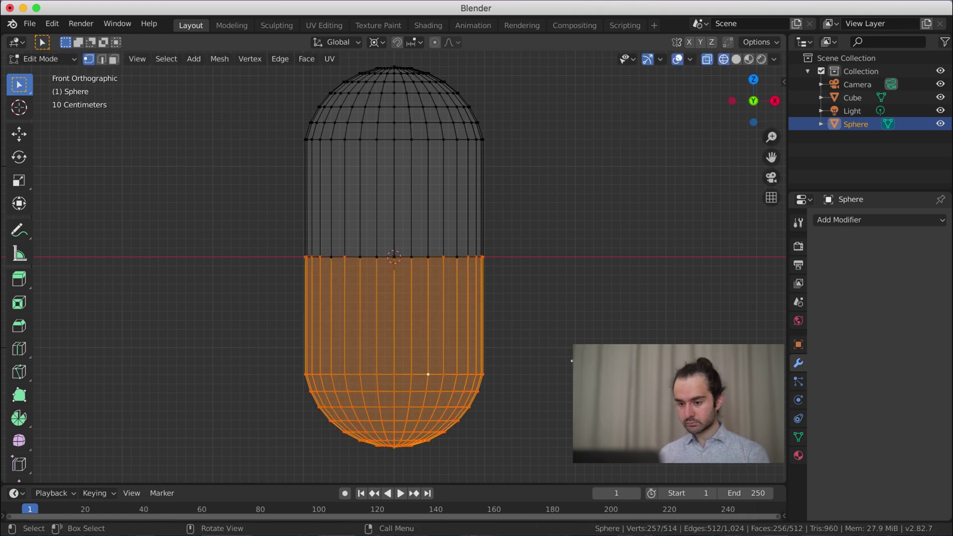
key(s)
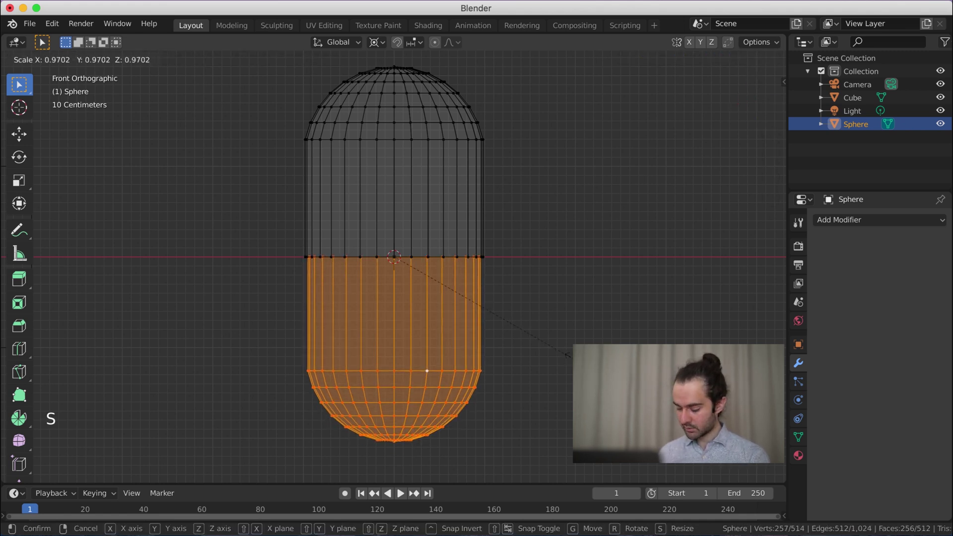
text(0.96)
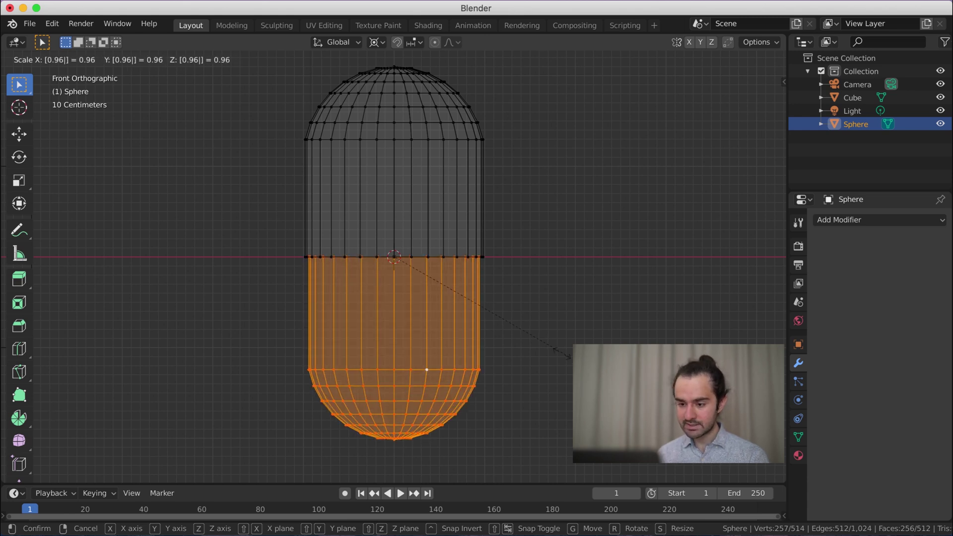
key(Return)
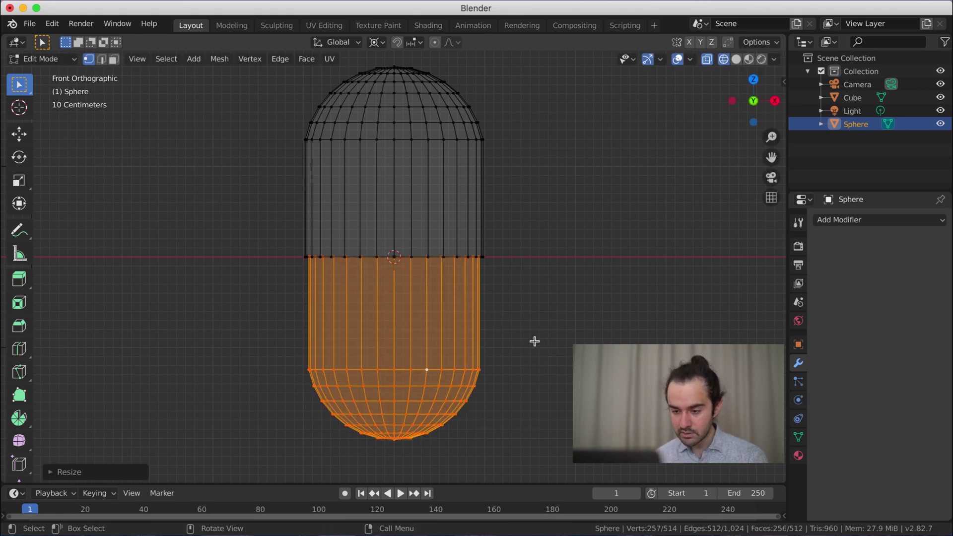
- Examine the stepped seam between the two capsule halves in Object Mode with solid shading
key(Tab)
scroll(471, 335, down, 2)
scroll(467, 338, up, 4)
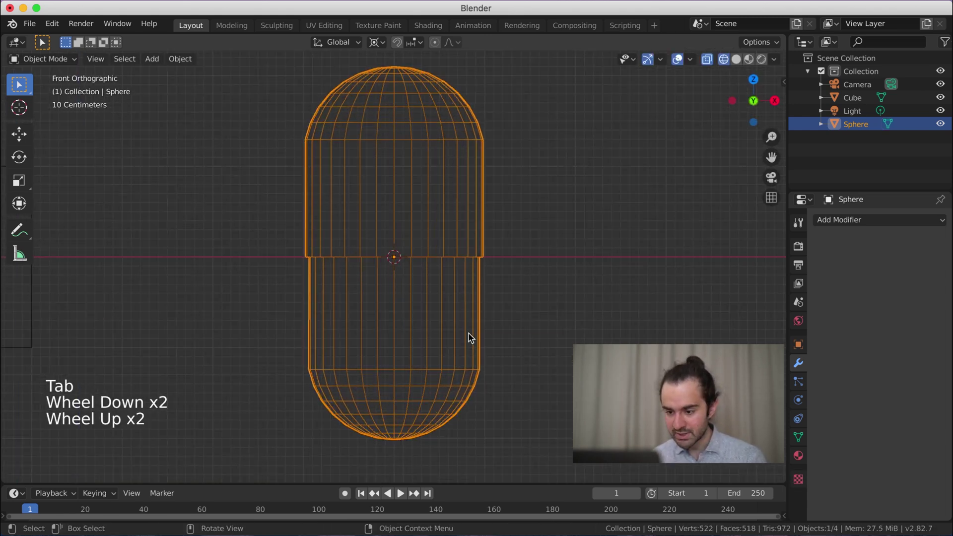
scroll(463, 348, up, 1)
key(shift+z)
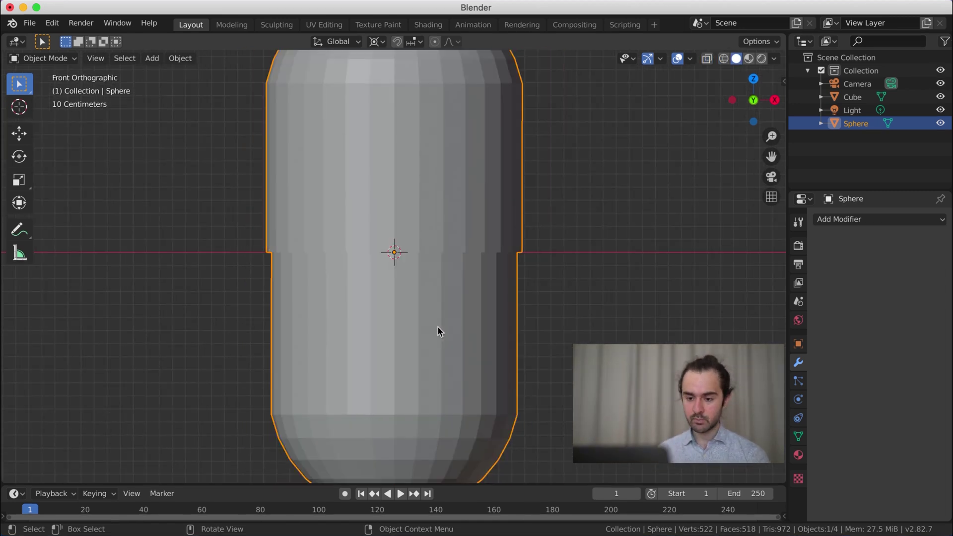
middle_drag(438, 328, 418, 325)
key(z)
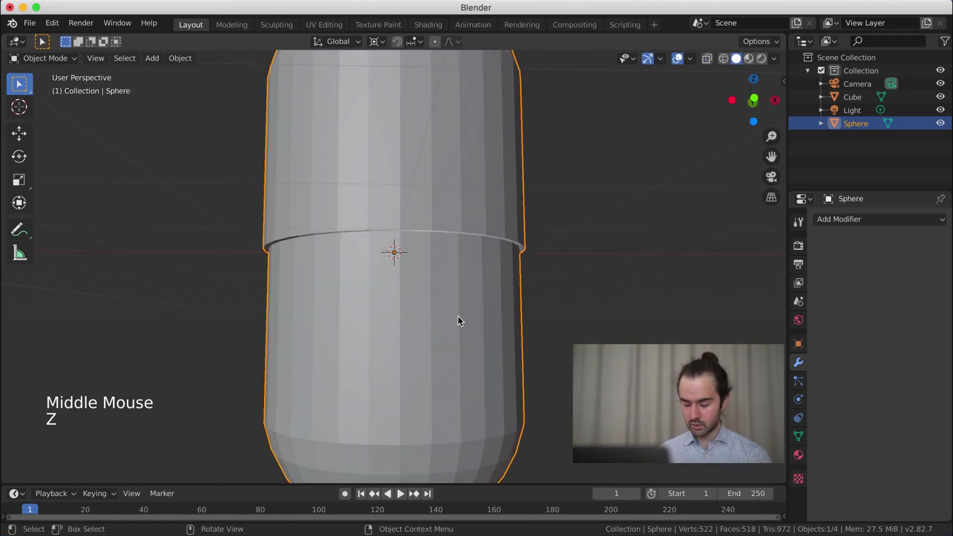
key(z)
middle_drag(429, 292, 427, 261)
scroll(406, 171, up, 3)
scroll(402, 229, down, 1)
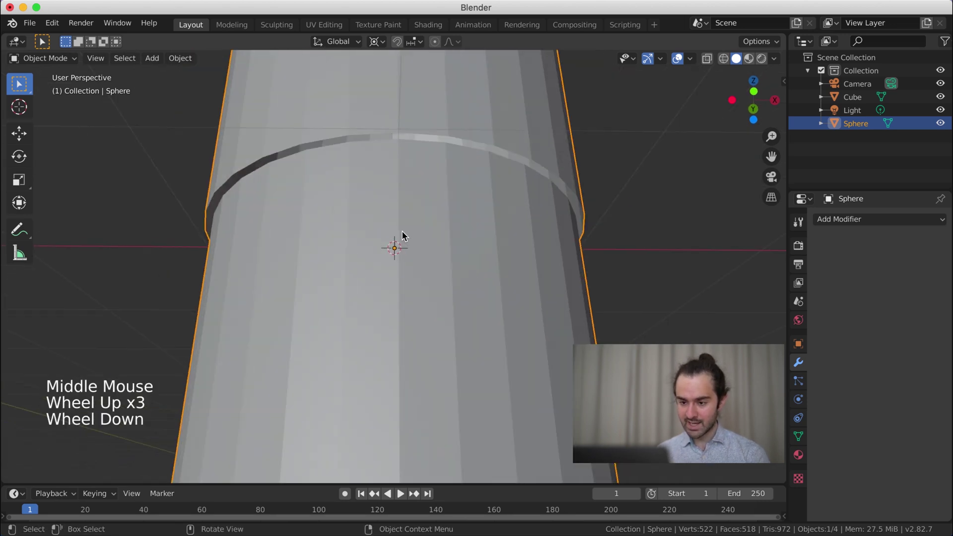
mouse_move(401, 230)
middle_down()
mouse_move(399, 211)
mouse_move(400, 225)
middle_up()
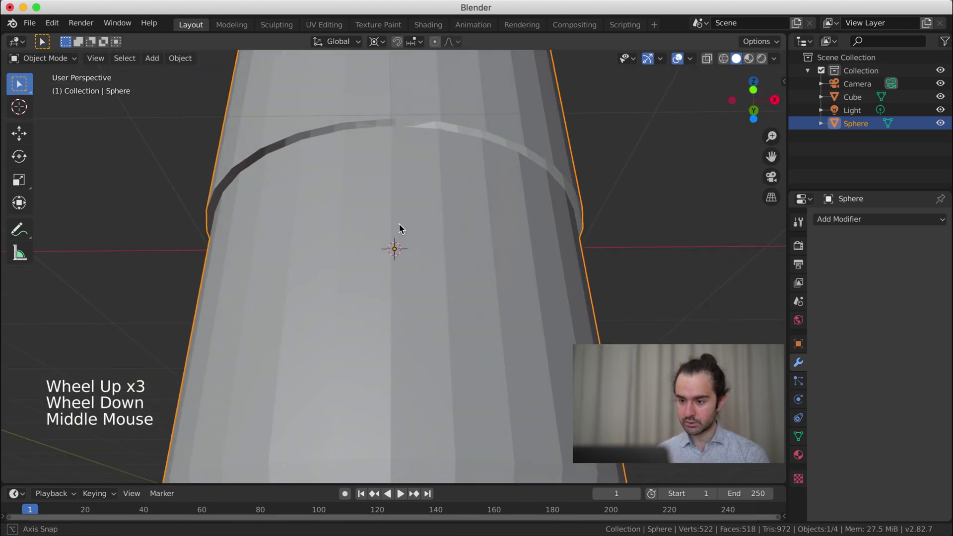
- Enter Edit Mode on the capsule and show the seam between its halves in wireframe shading
key(KP_1)
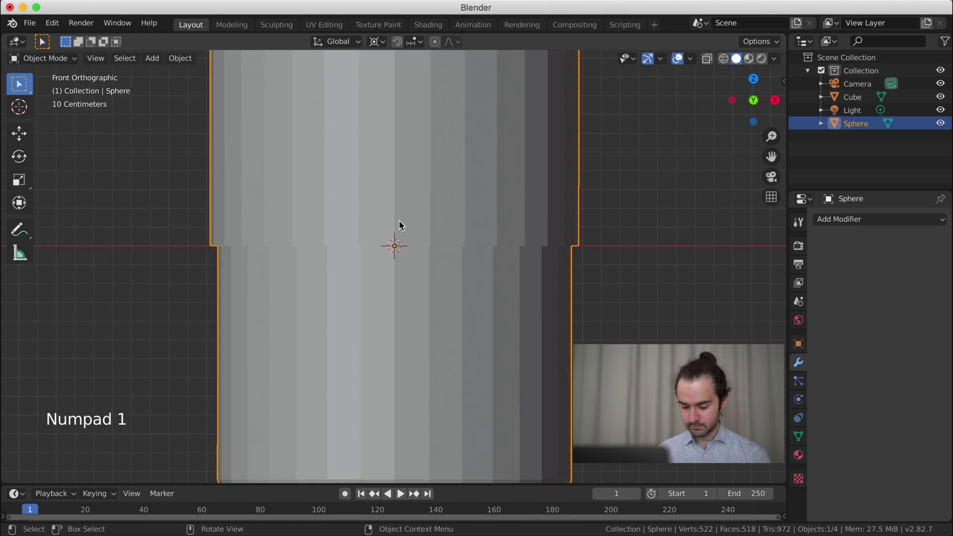
key(Tab)
scroll(454, 239, up, 1)
scroll(454, 240, up, 1)
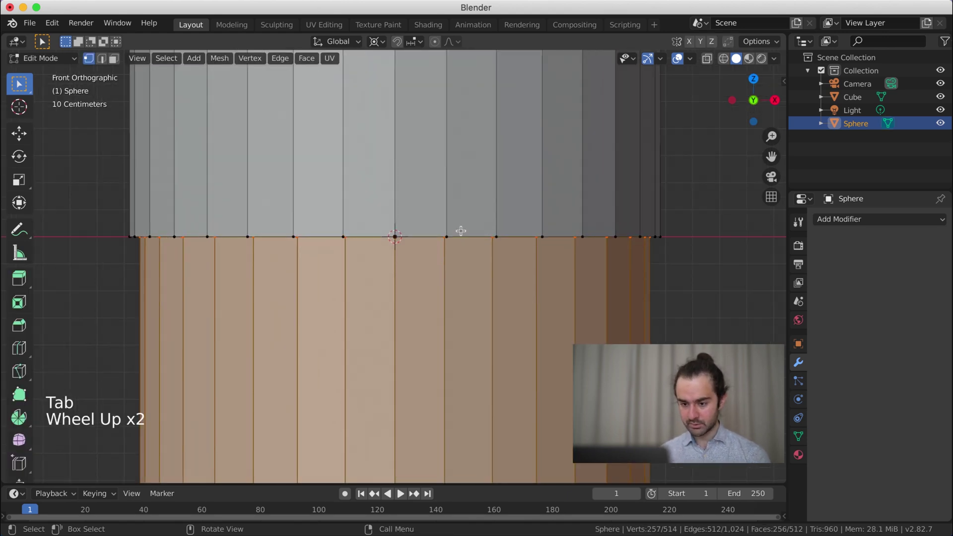
middle_drag(462, 232, 452, 249)
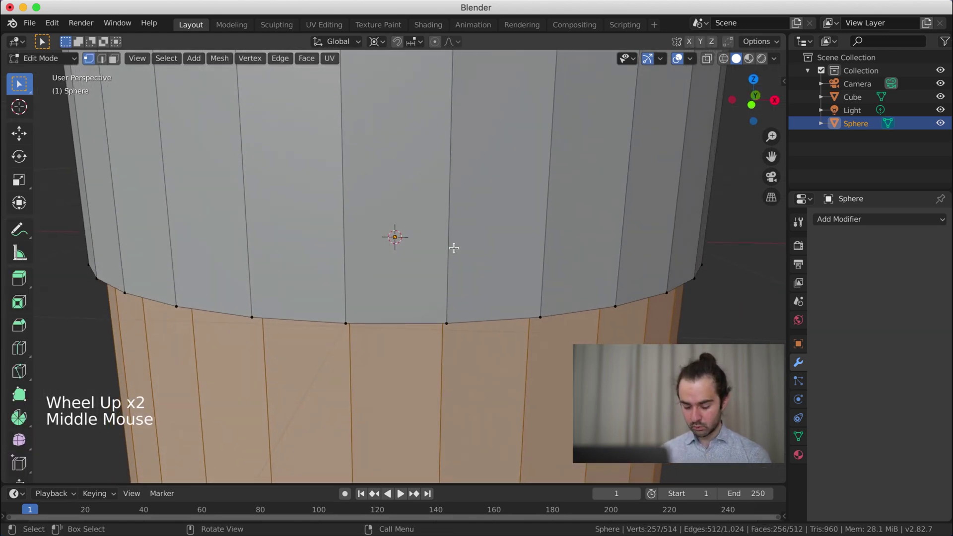
key(z)
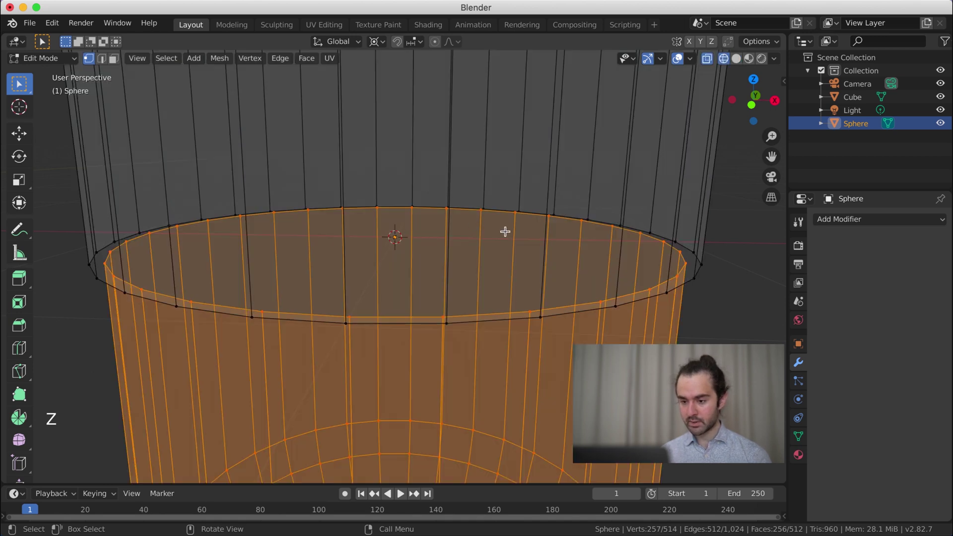
middle_drag(557, 234, 536, 251)
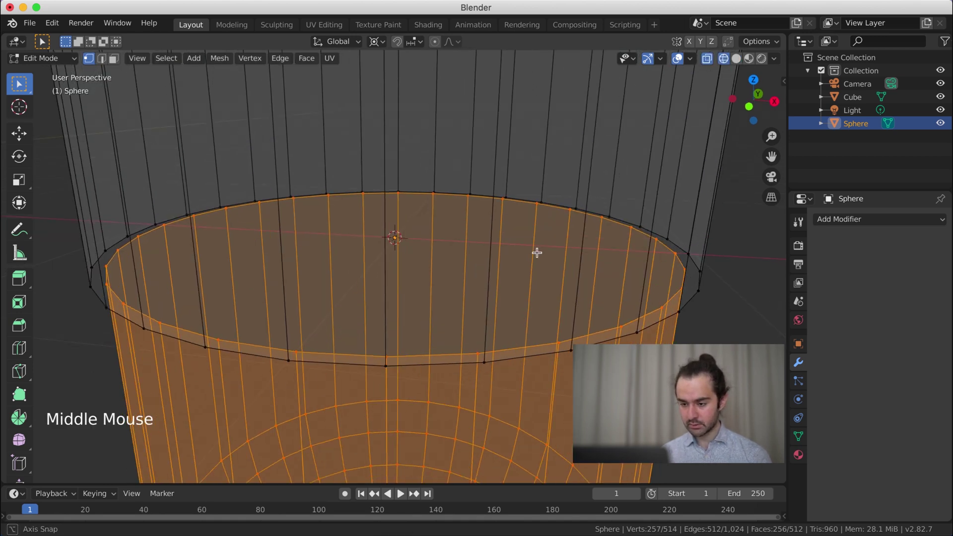
- Select the rim edge loops of both capsule halves at the seam and join them with Bridge Edge Loops
scroll(544, 254, up, 1)
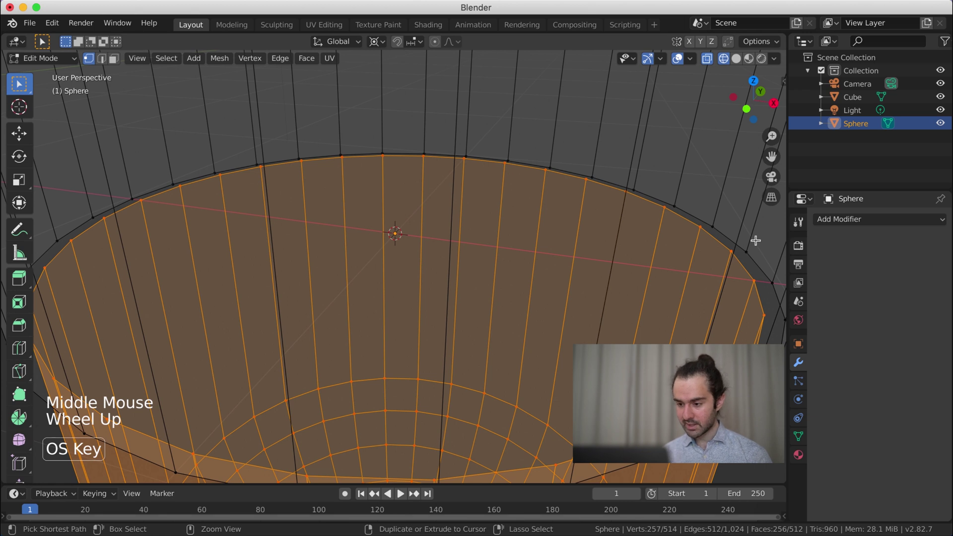
super+click(738, 240)
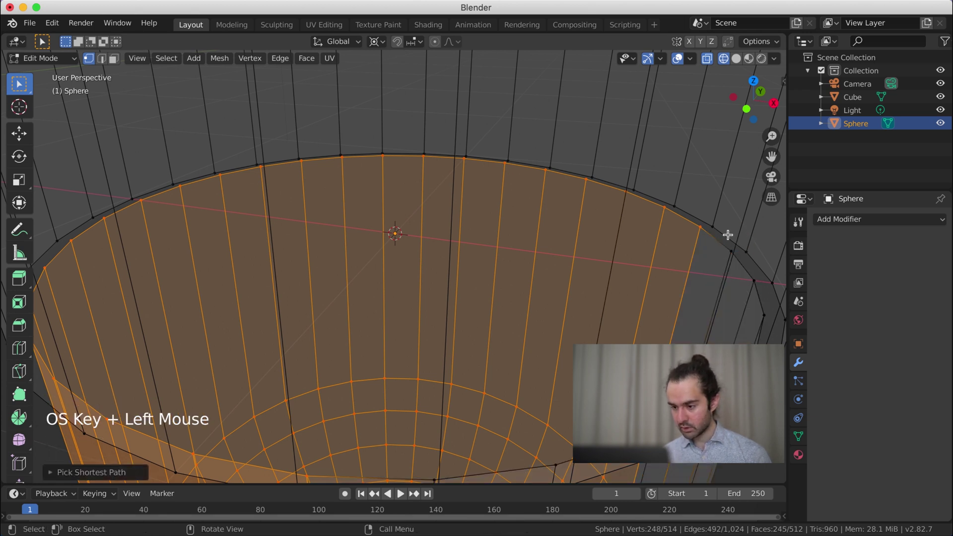
super+click(728, 235)
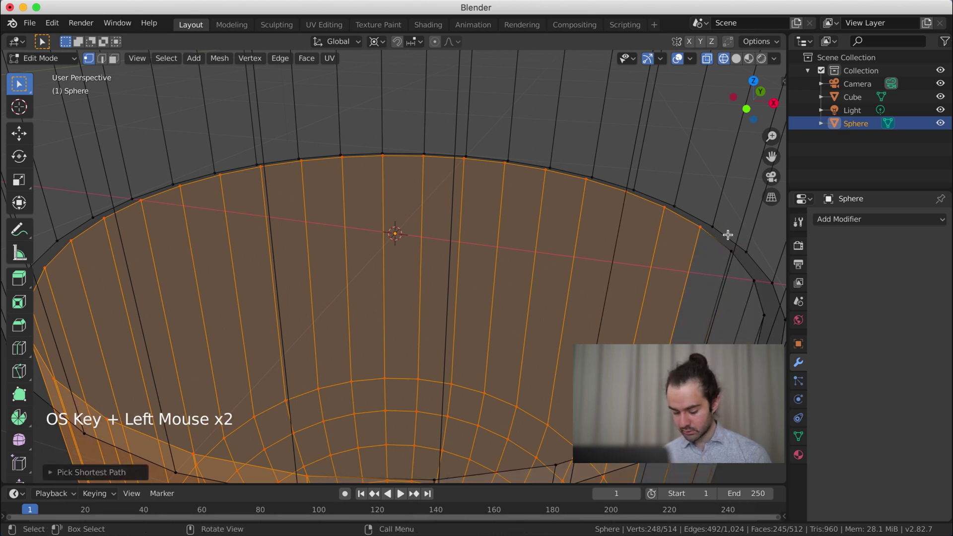
alt+click(728, 234)
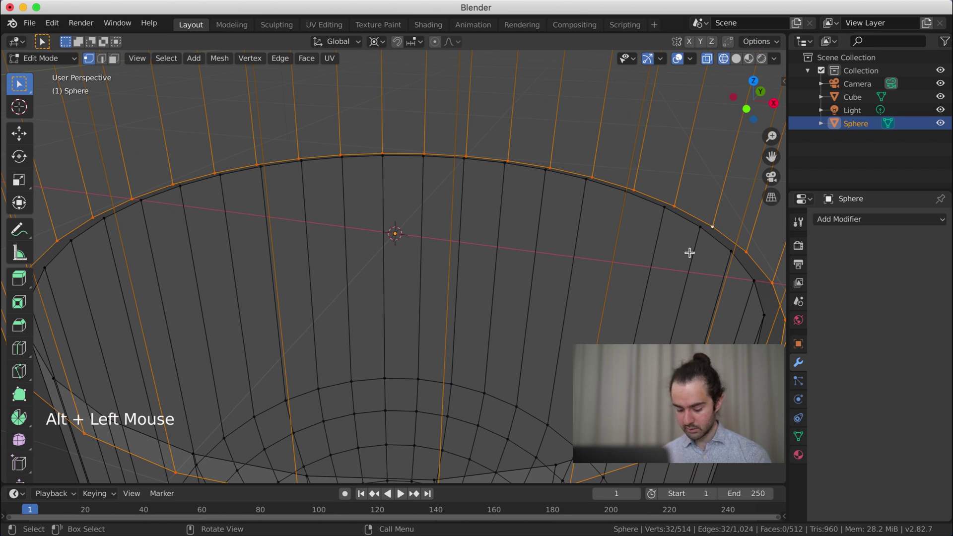
alt+shift+click(716, 243)
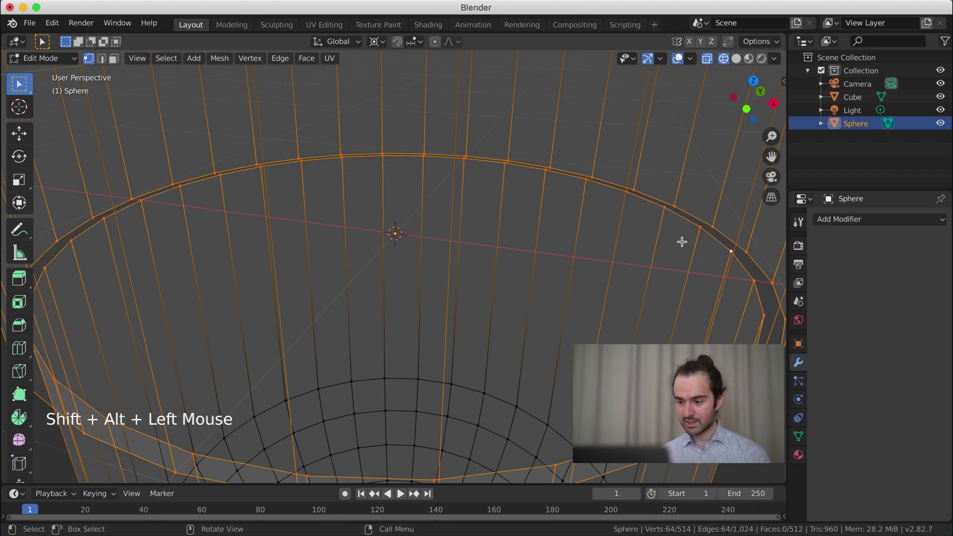
scroll(622, 249, down, 4)
scroll(622, 250, up, 2)
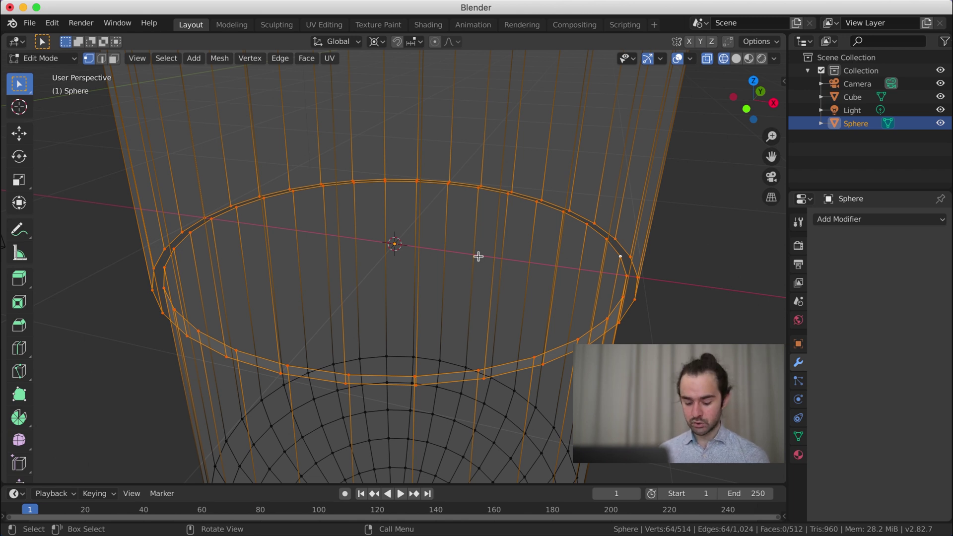
key(ctrl+e)
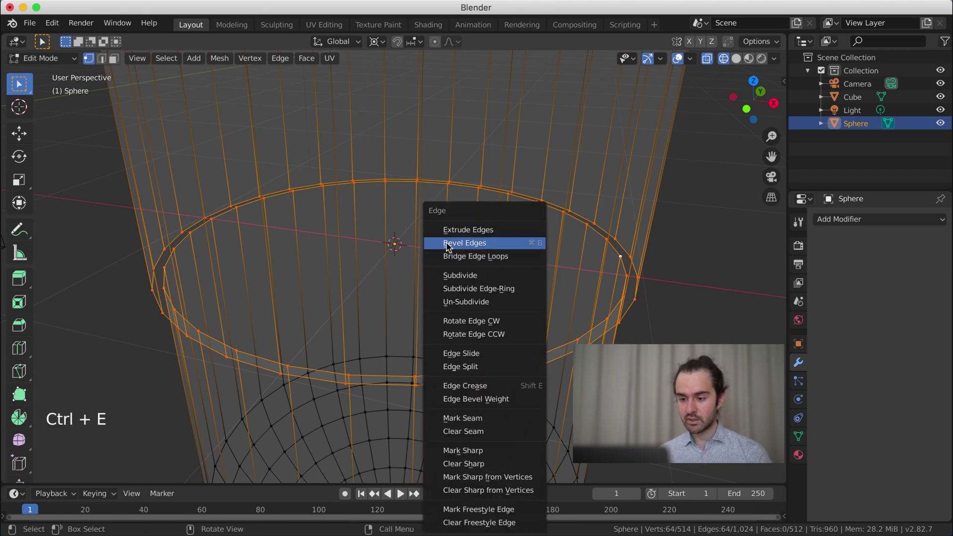
click(498, 258)
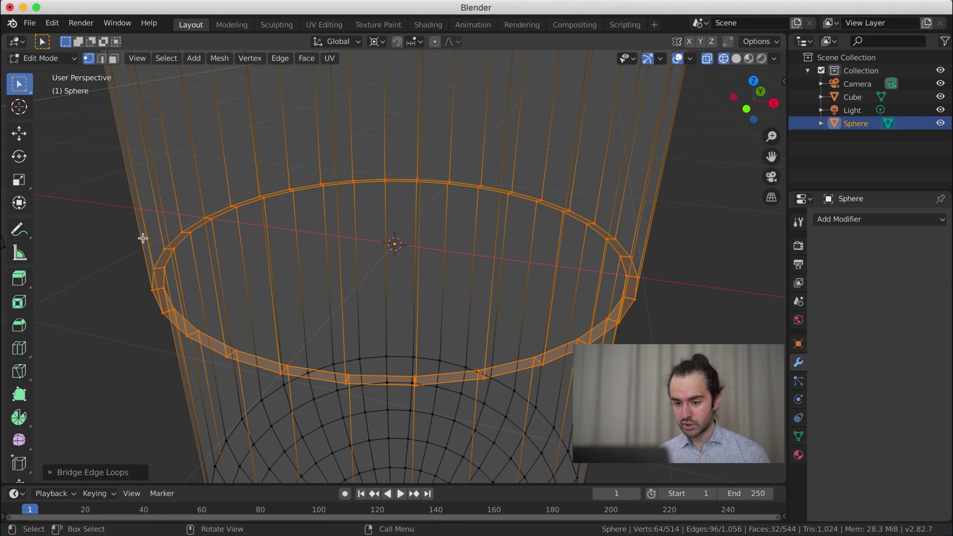
- Return to Object Mode with solid shading and check the bridged seam and whole capsule from the front
key(z)
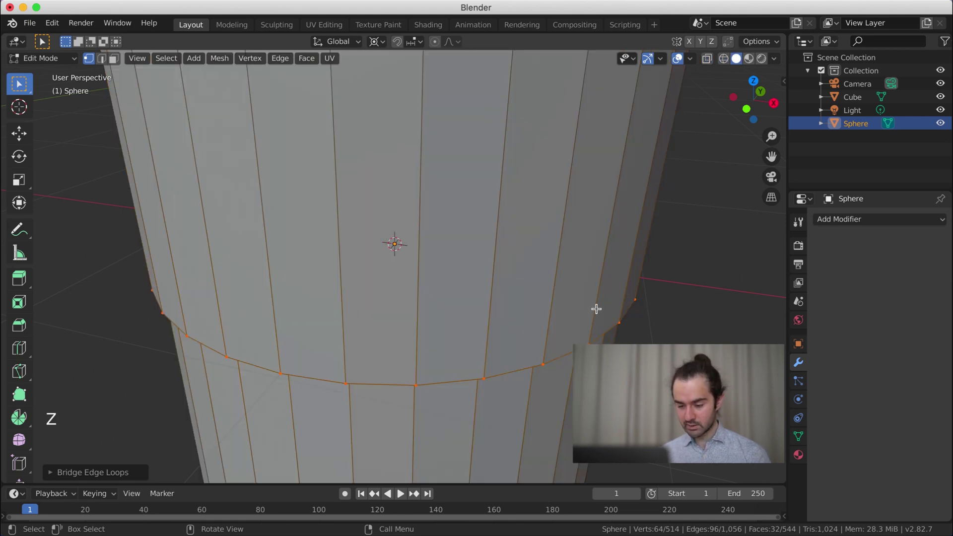
key(Tab)
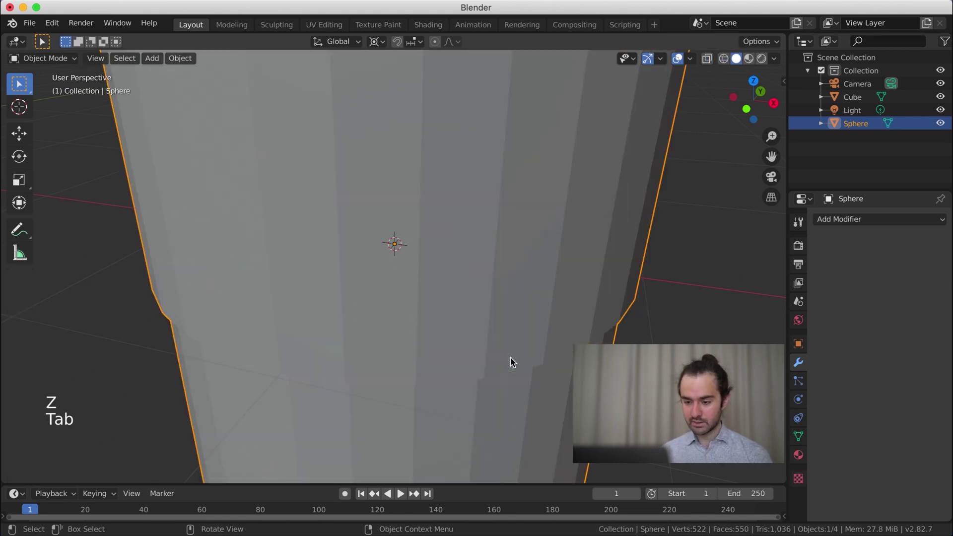
middle_drag(430, 401, 449, 340)
key(KP_1)
scroll(447, 338, down, 7)
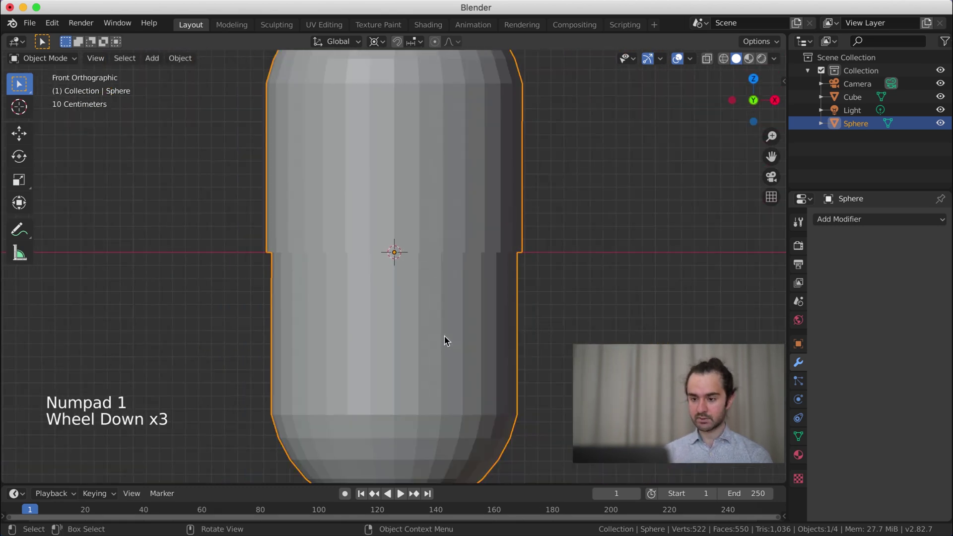
scroll(446, 338, down, 3)
scroll(392, 262, up, 4)
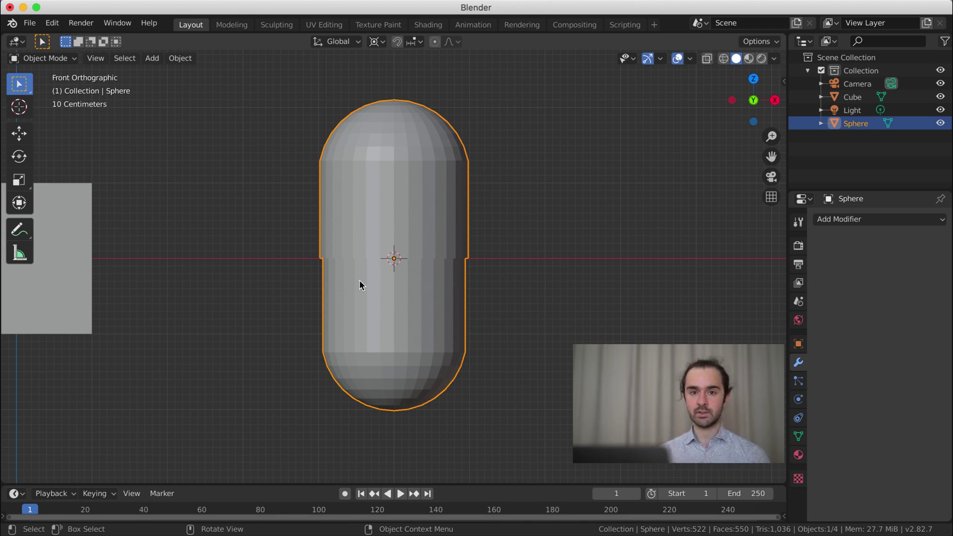
- Move the capsule 25 m along the global X axis, away from the cube
shift+middle_drag(367, 279, 675, 217)
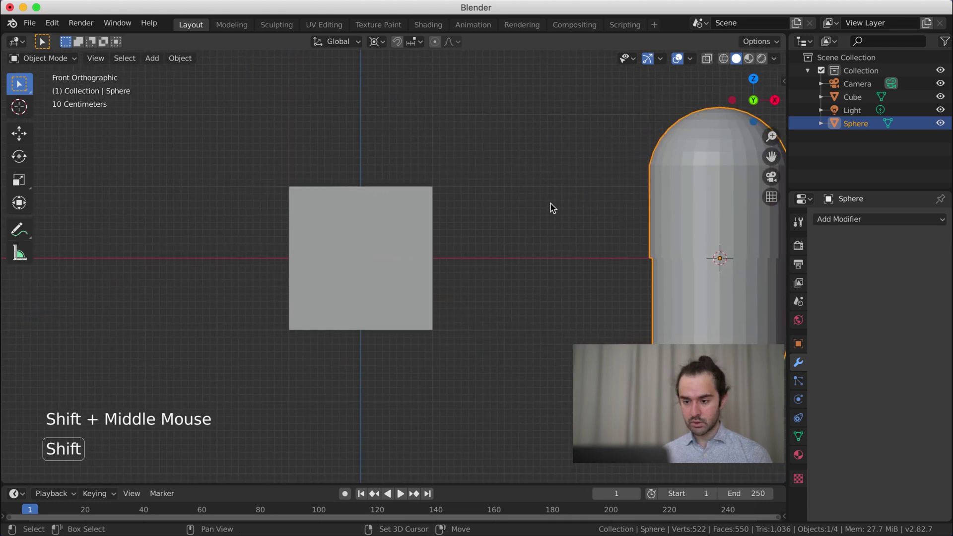
shift+middle_drag(551, 207, 562, 187)
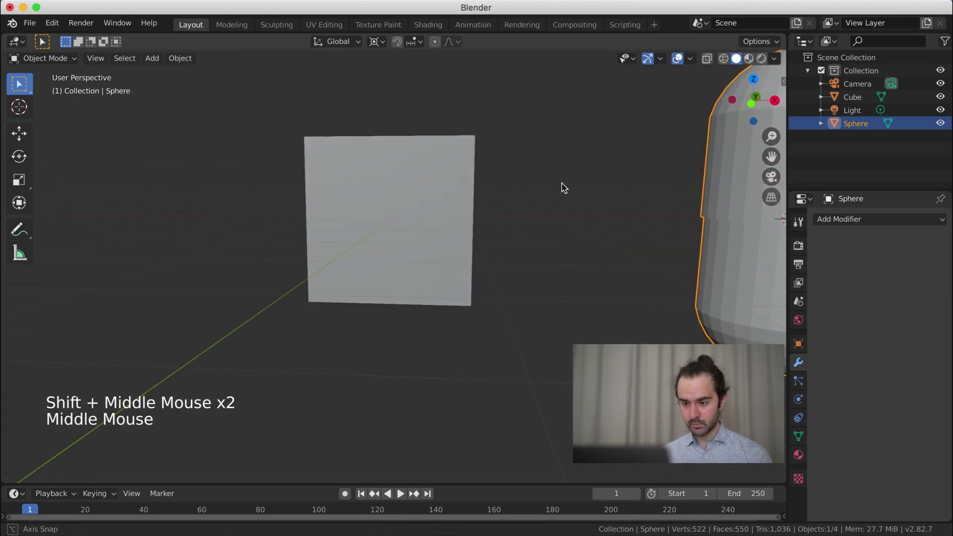
scroll(546, 214, up, 4)
scroll(546, 214, down, 6)
scroll(546, 213, up, 2)
scroll(546, 214, down, 1)
key(g)
text(x)
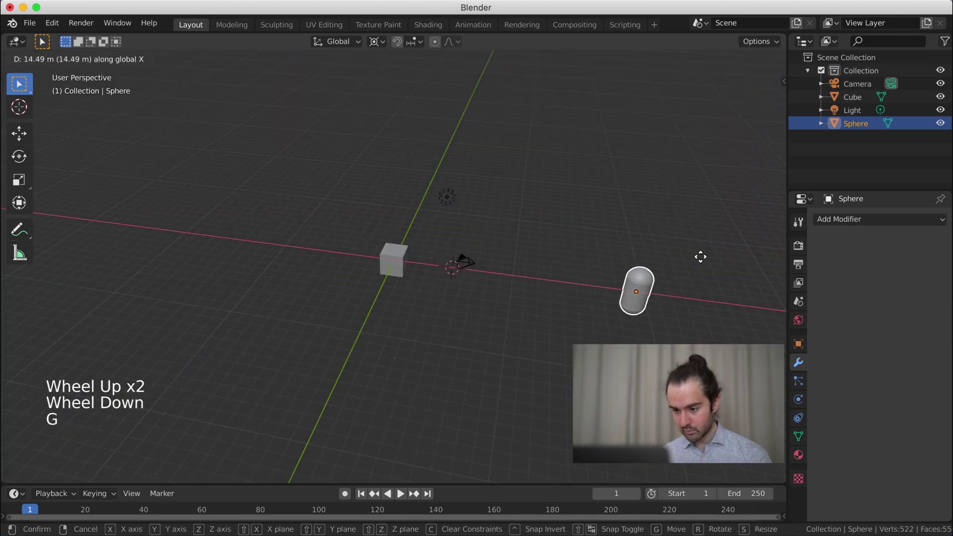
text(25)
key(Return)
- Snap the 3D cursor to the world origin
scroll(415, 244, up, 4)
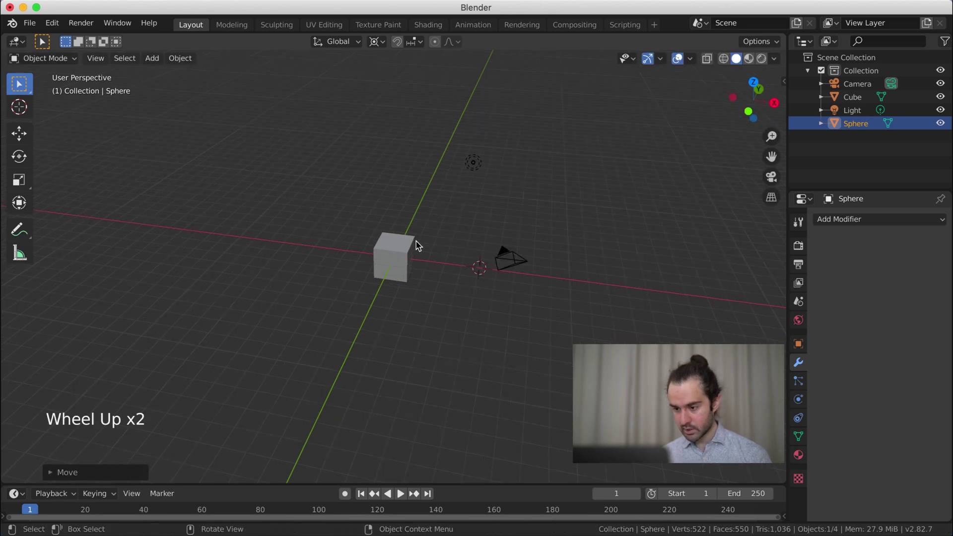
key(shift+s)
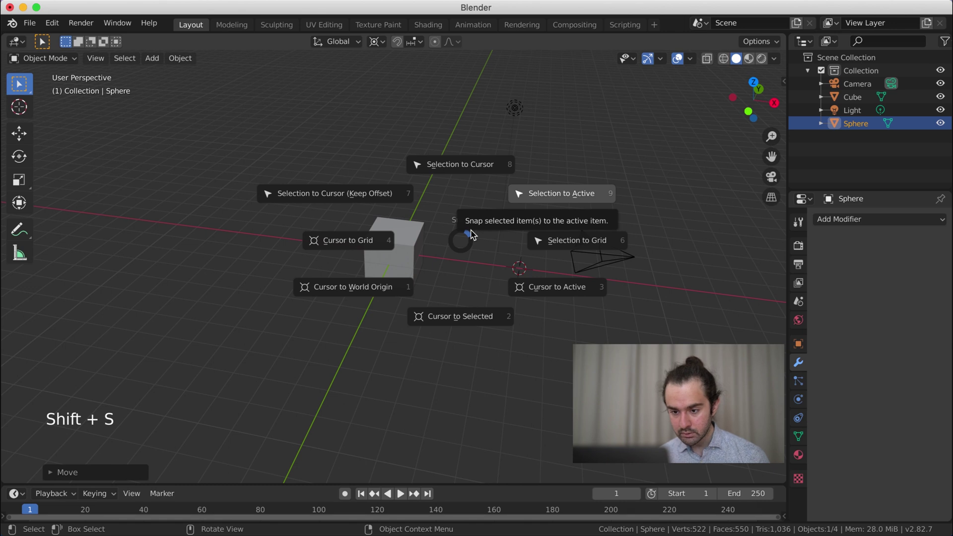
click(385, 287)
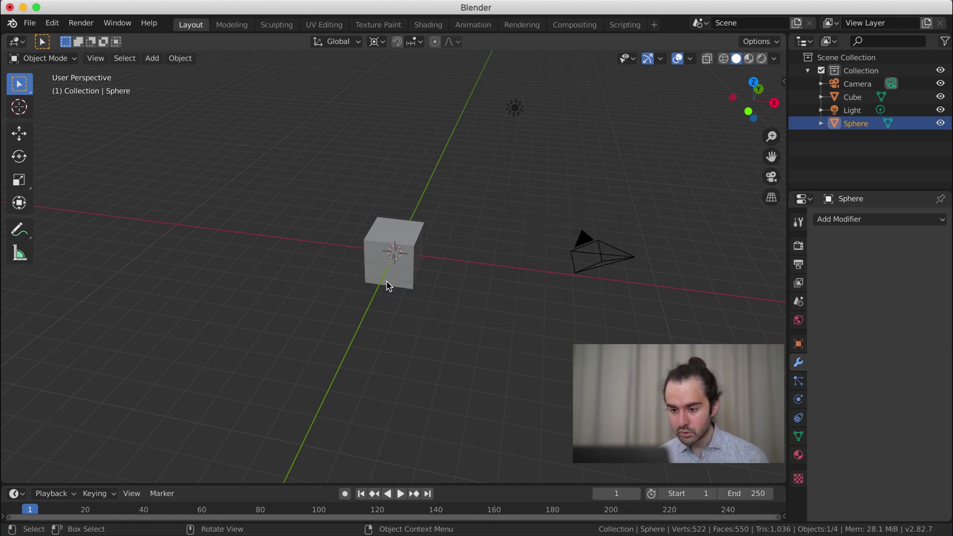
- Add a mesh circle at the world origin and scale it by 16
key(shift+a)
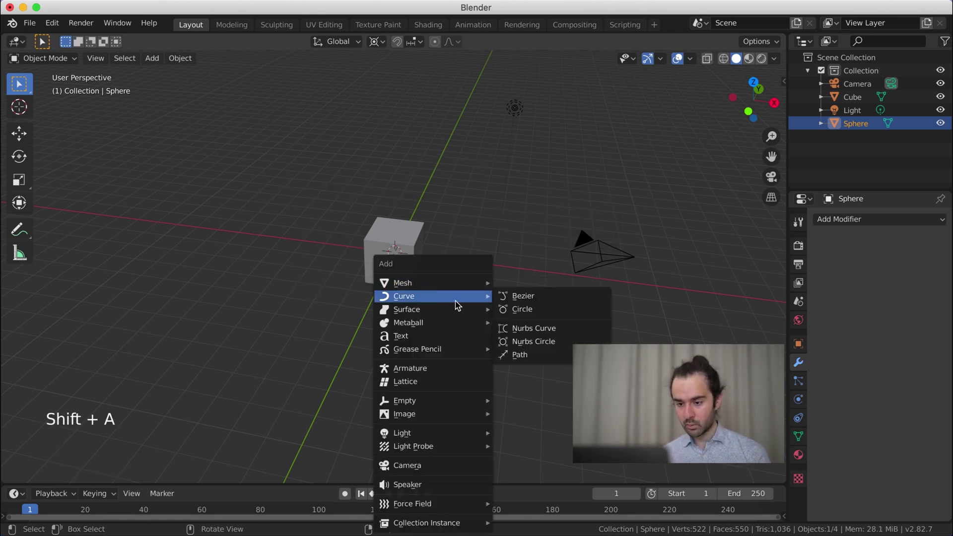
mouse_move(427, 286)
click(539, 309)
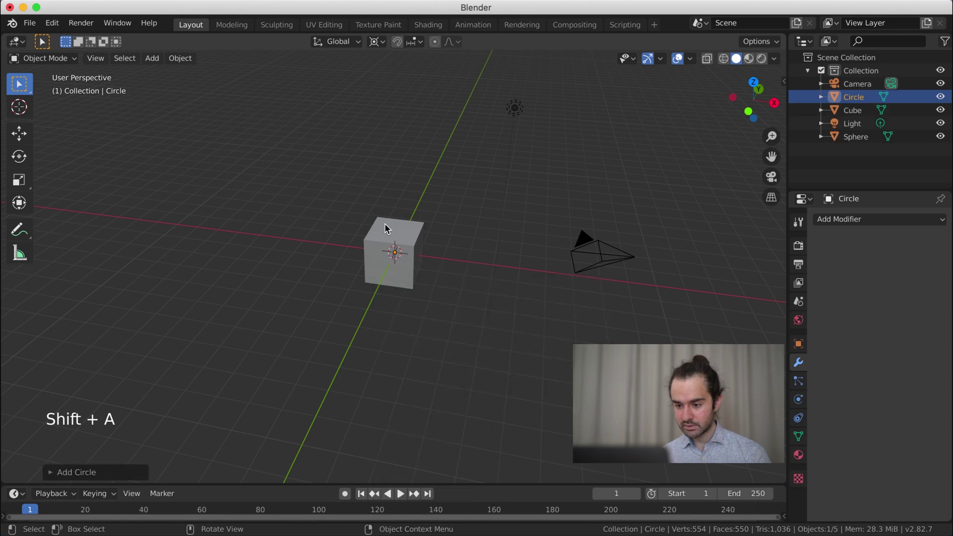
text(s)
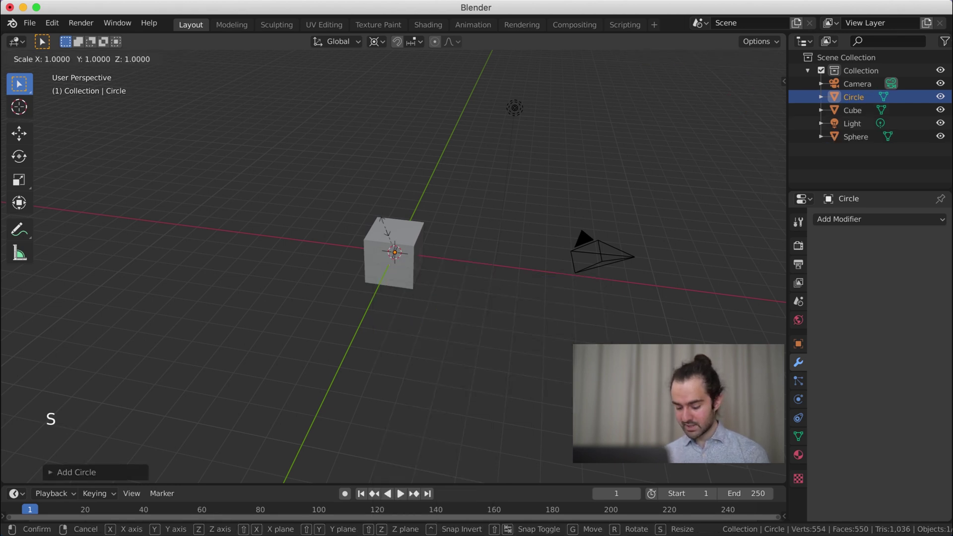
text(16)
key(Return)
scroll(416, 200, down, 5)
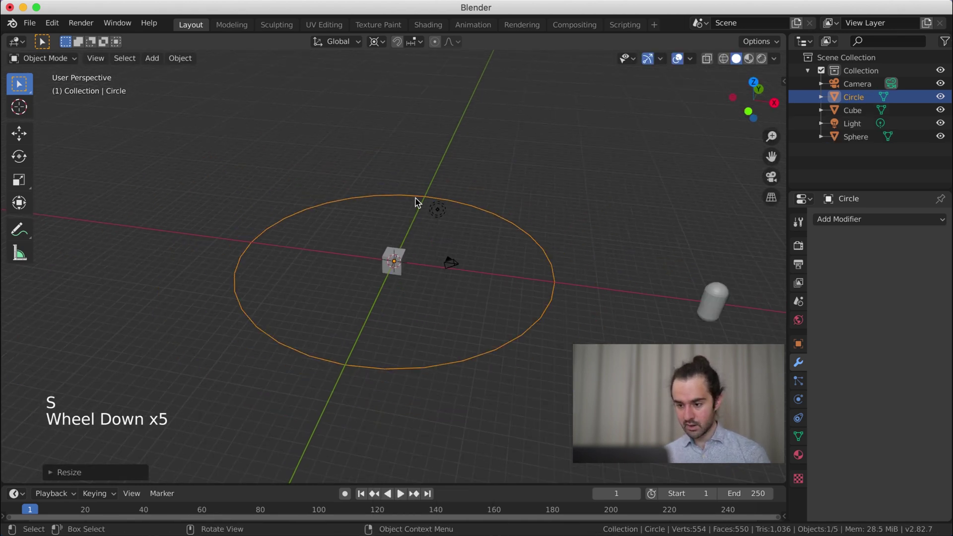
- In Edit Mode, extrude the whole circle 12 m upward along Z, with snapping, to form a cylindrical wall
scroll(417, 201, up, 4)
scroll(418, 204, down, 2)
key(Tab)
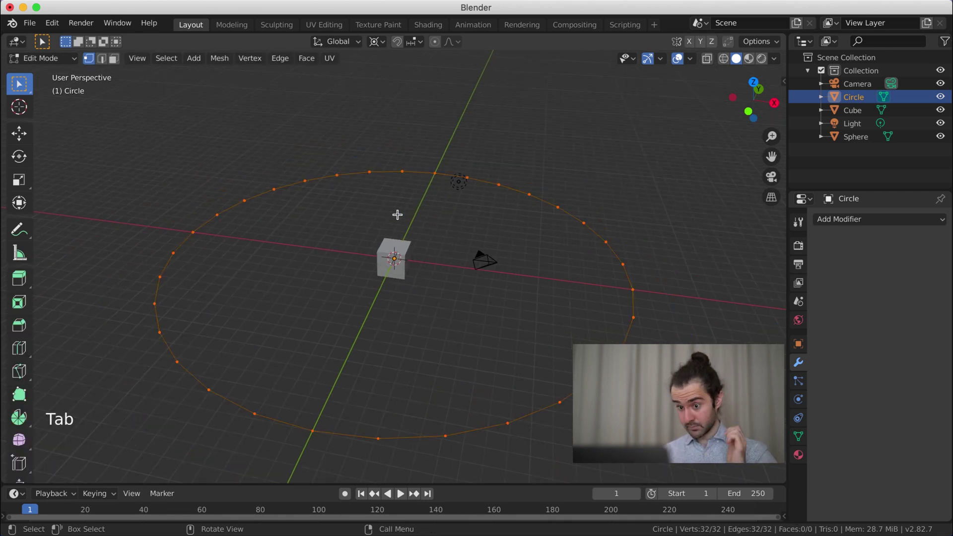
middle_drag(357, 248, 385, 255)
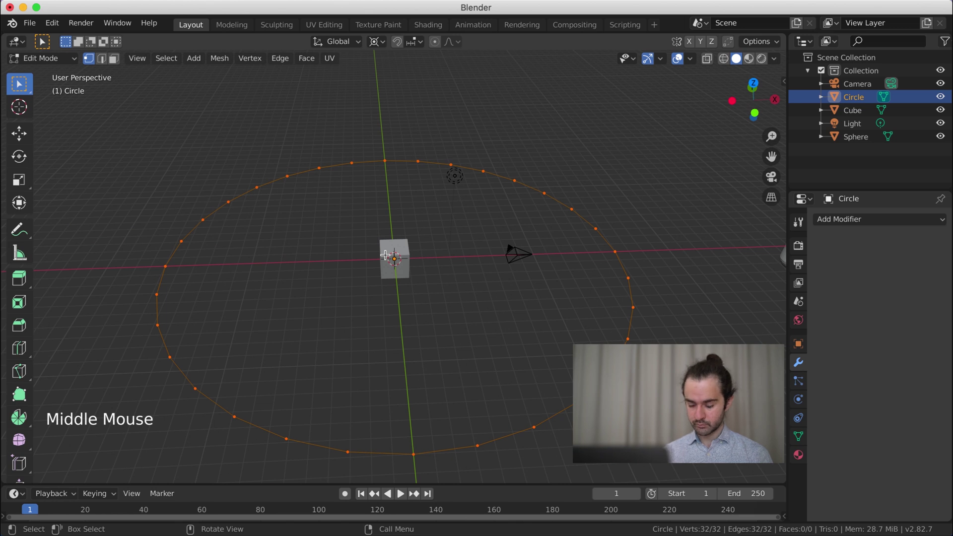
key(KP_1)
key(e)
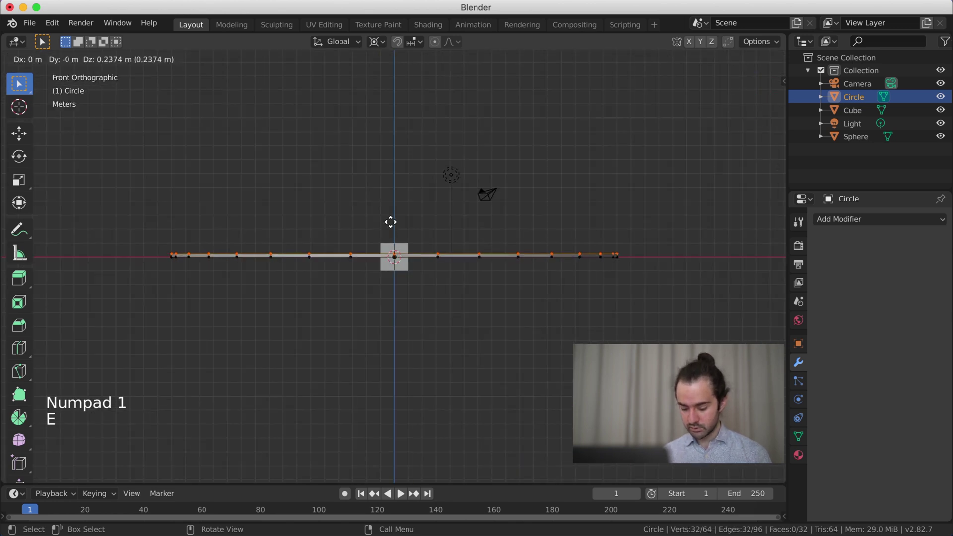
key(ctrl)
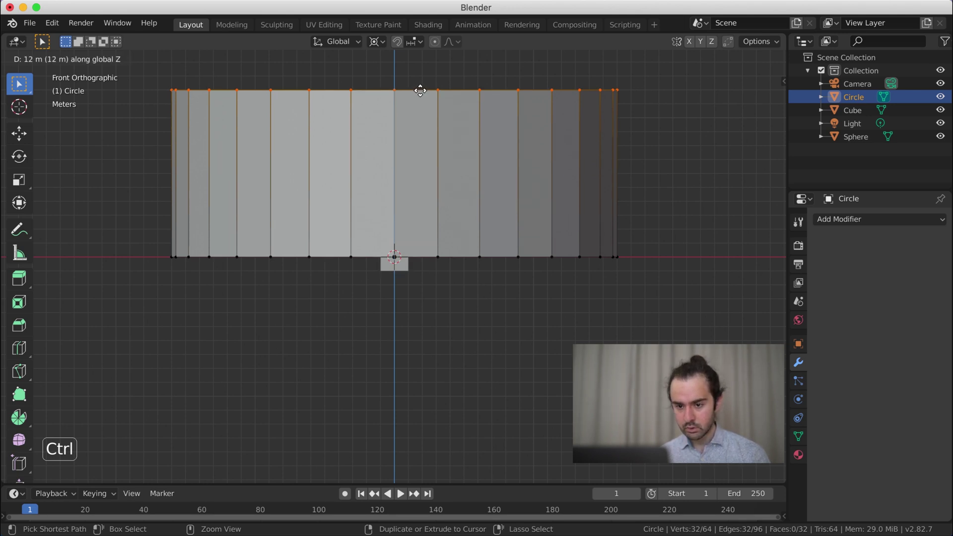
click(420, 89)
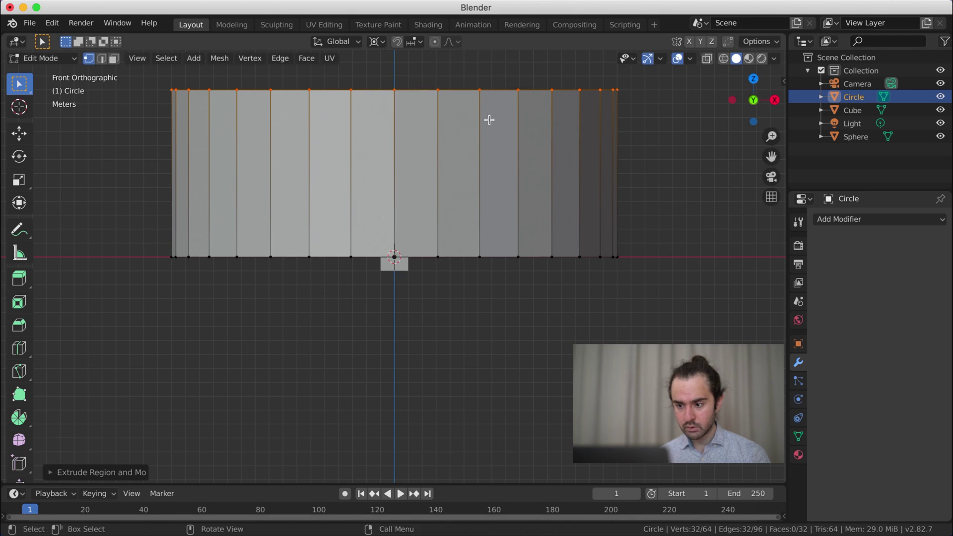
- Lower the wall's upper rim about 4 m along Z, with snapping, for a height of about 8 m
key(g)
key(z)
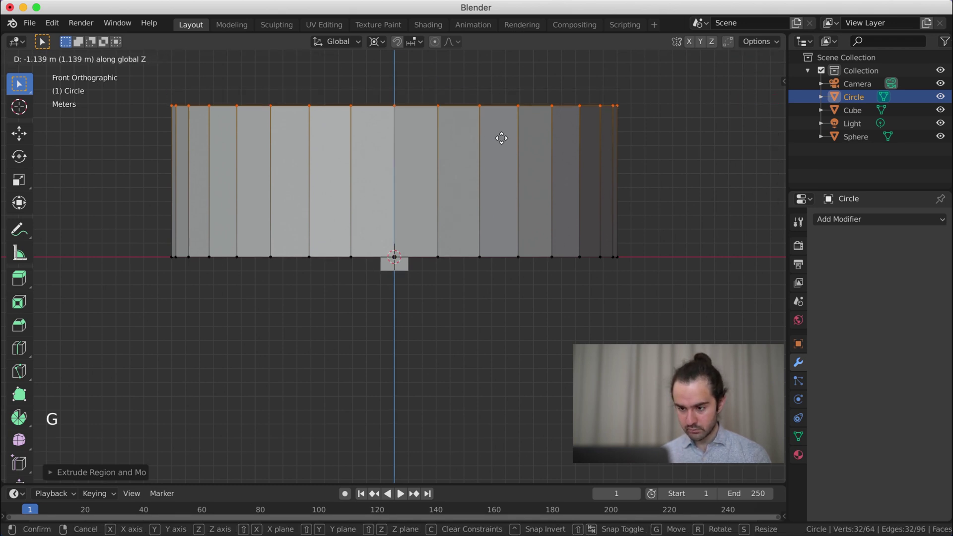
key(ctrl)
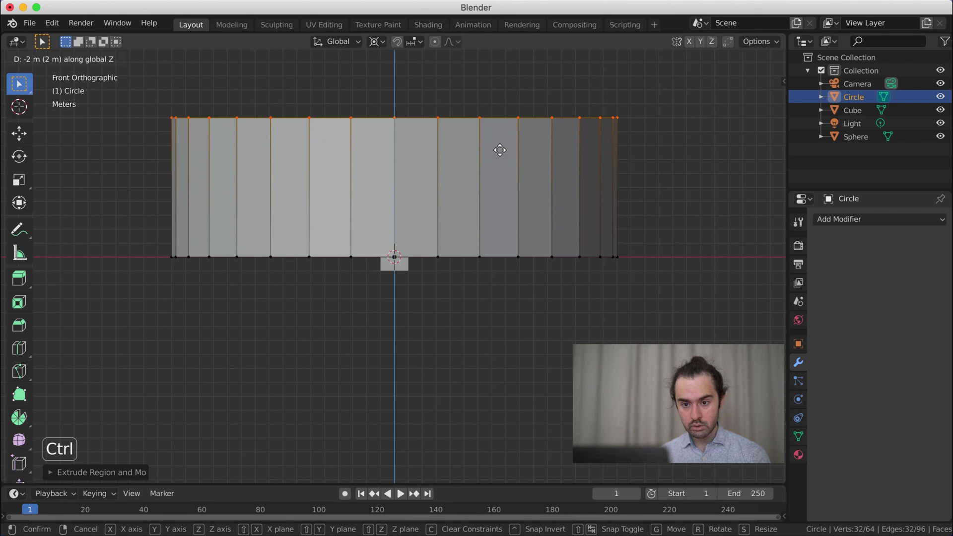
click(497, 170)
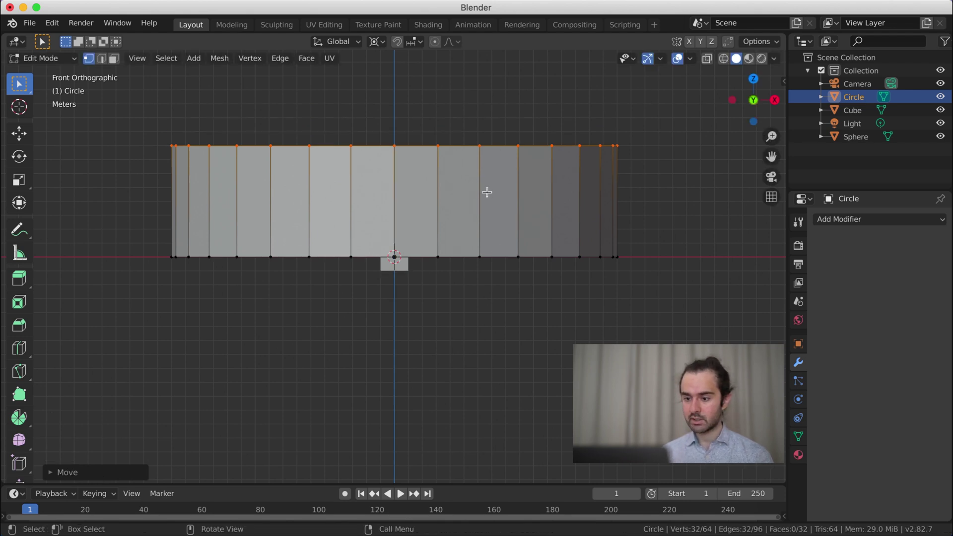
- Select the whole bottom edge loop of the cylindrical wall
middle_drag(487, 192, 485, 249)
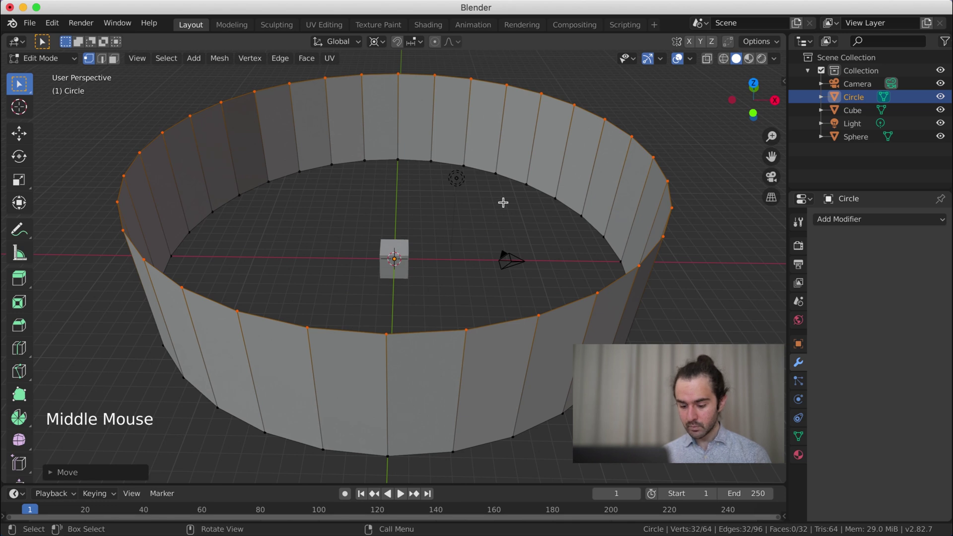
alt+click(512, 176)
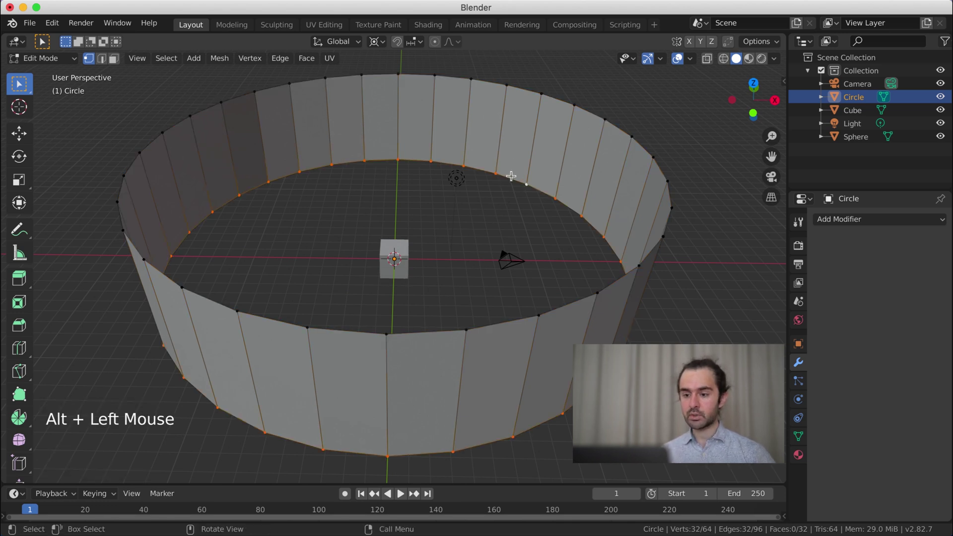
key(g)
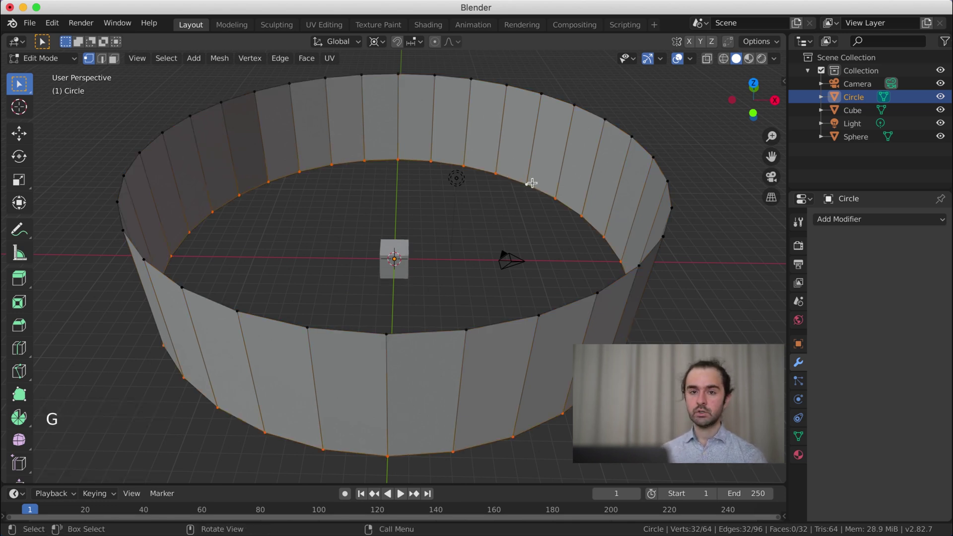
key(f)
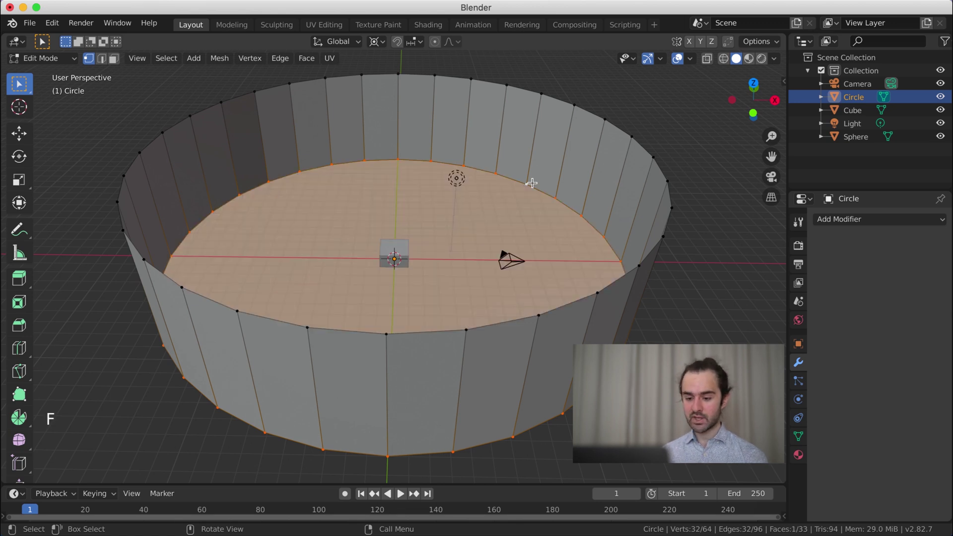
key(ctrl+z)
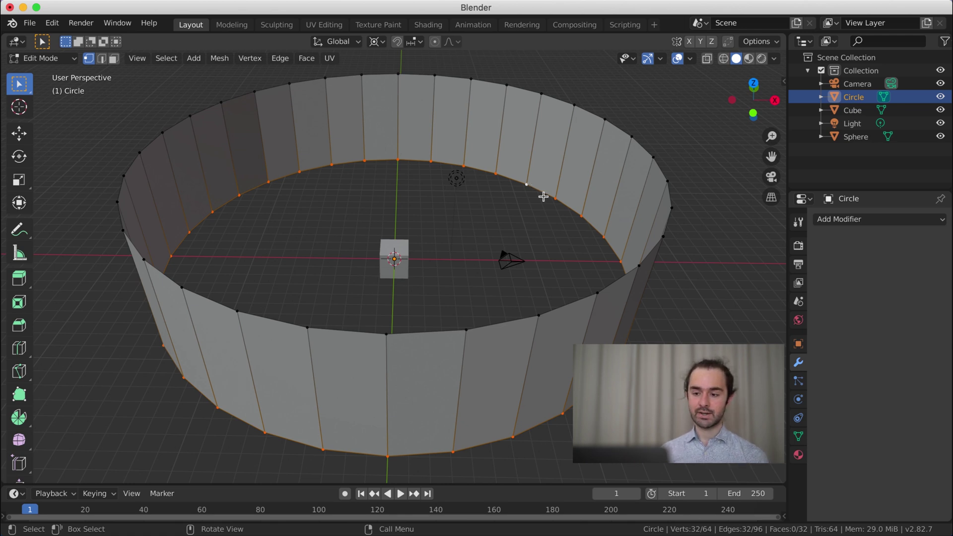
- Extrude the wall's bottom loop inward by scaling it, then repeat the extrusion twice to form concentric floor rings
key(e)
key(s)
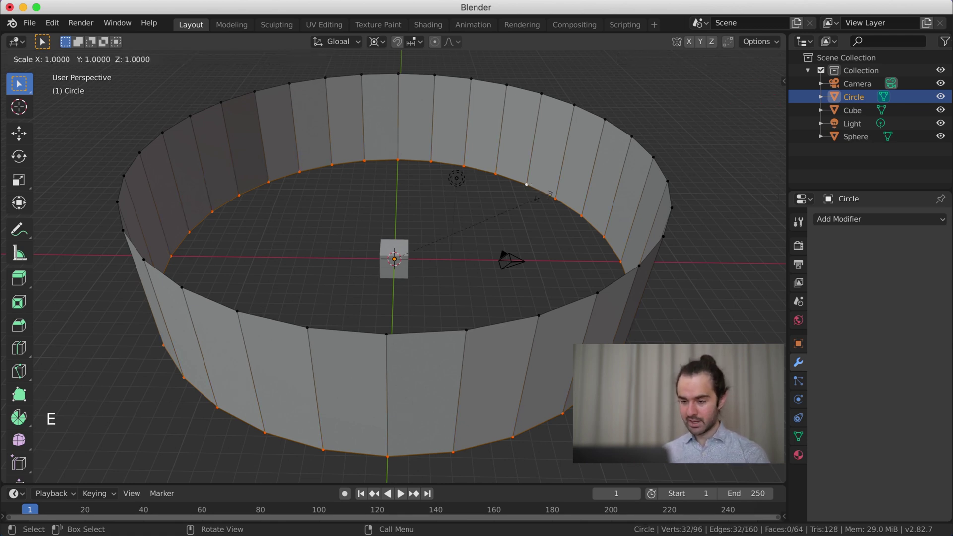
key(ctrl)
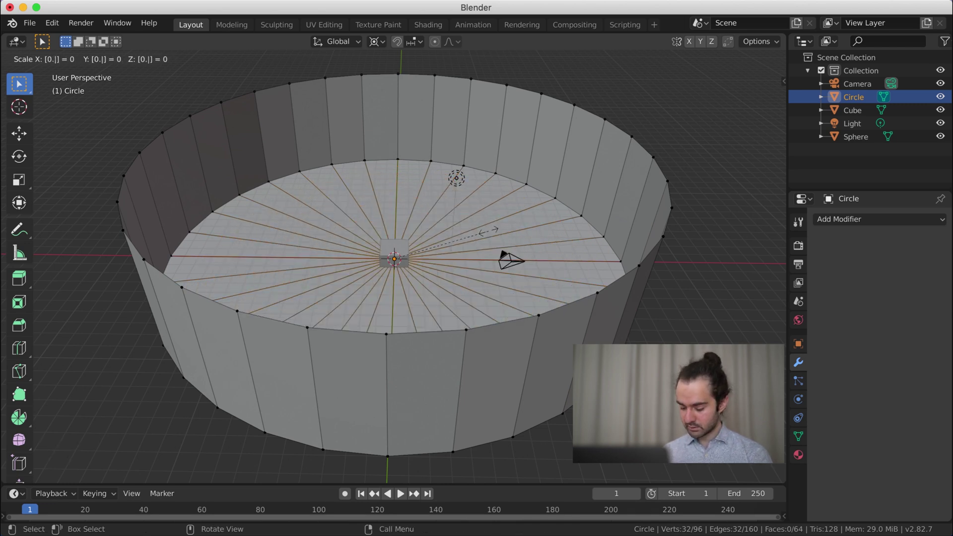
click(489, 231)
key(shift+r)
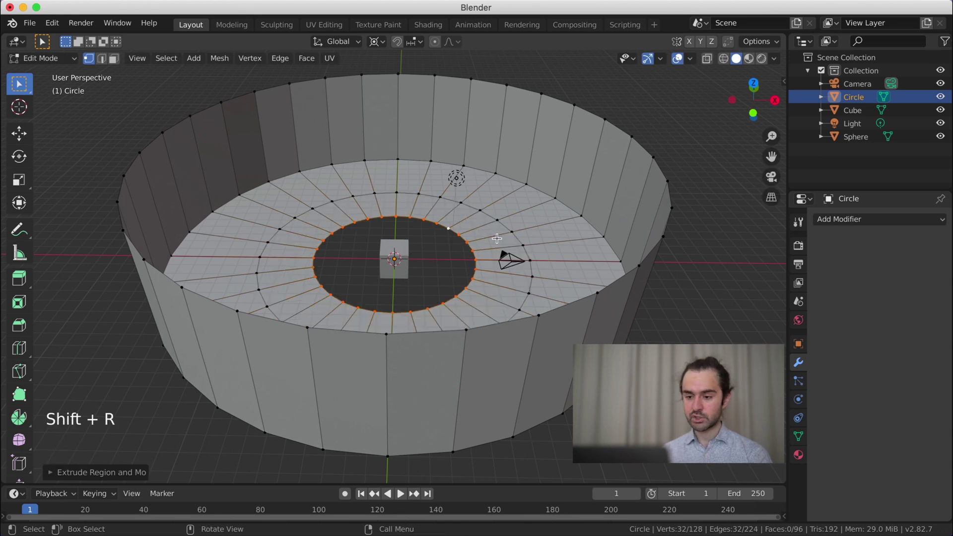
key(shift+r)
- Fill the remaining hole in the center of the floor with a face and return to Object Mode
middle_drag(510, 213, 491, 242)
key(f)
key(Tab)
scroll(472, 251, down, 1)
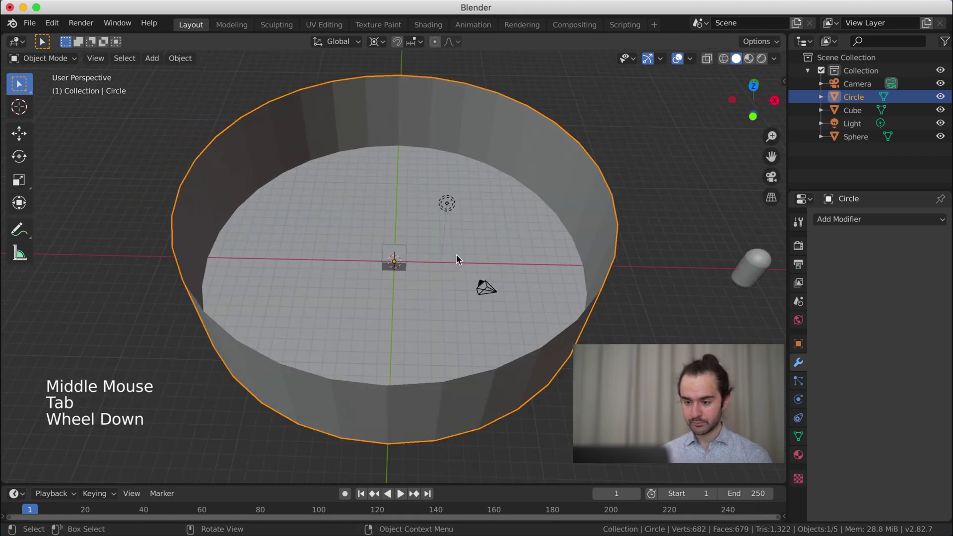
- In front wireframe view, move the cube up 1 m along Z with snapping so it rests on the container floor
key(KP_1)
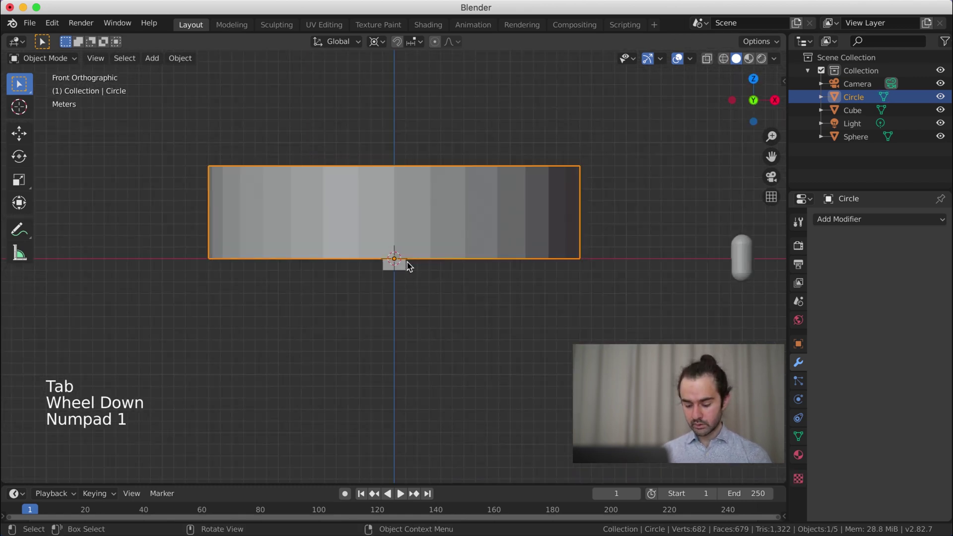
key(z)
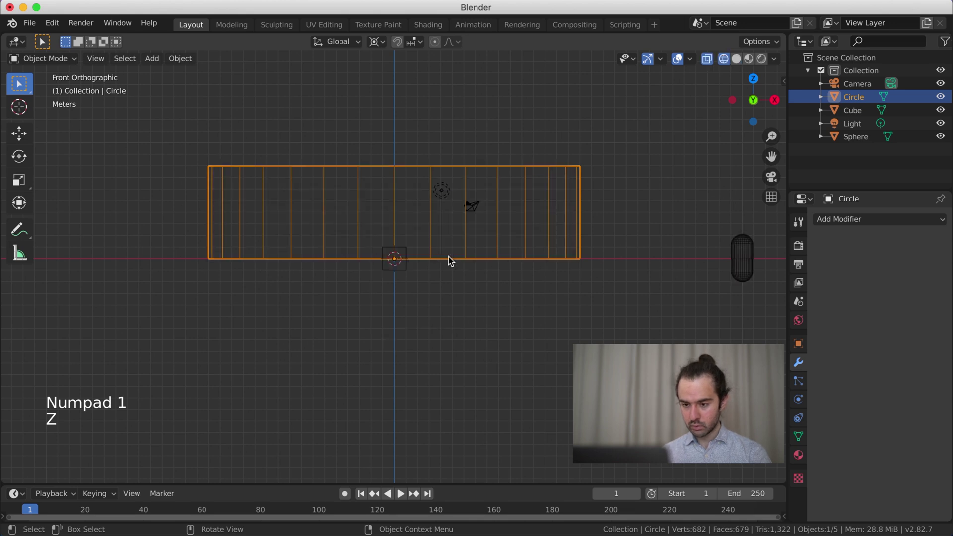
scroll(441, 263, up, 6)
click(431, 275)
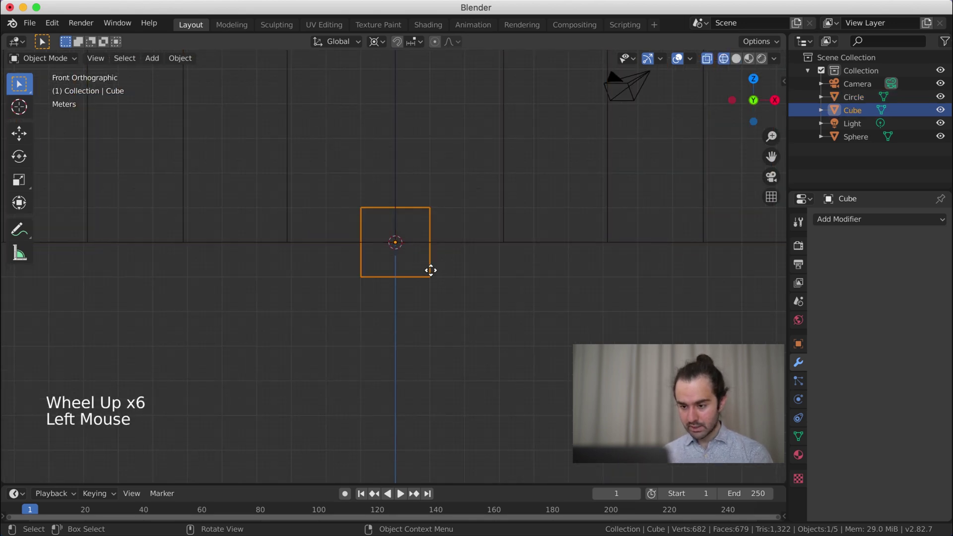
key(g)
key(ctrl)
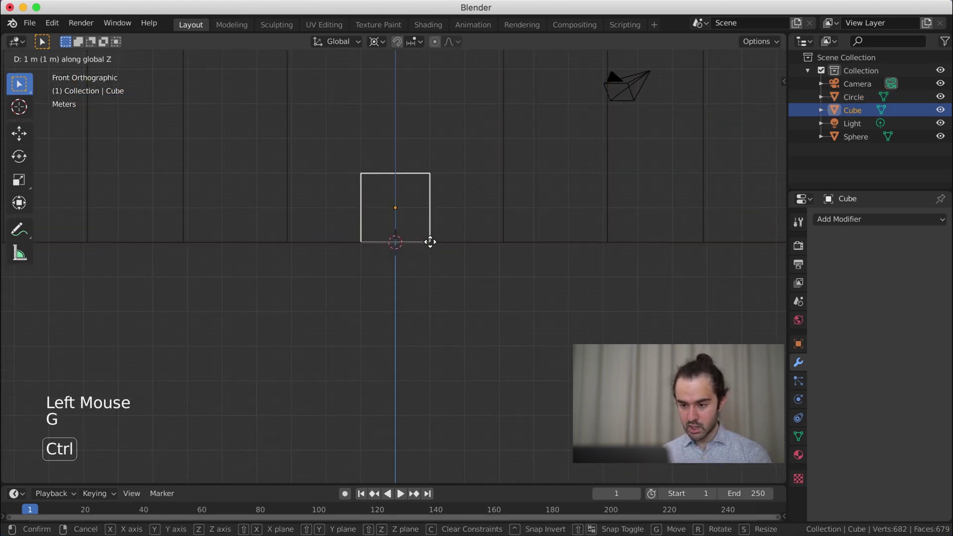
click(430, 242)
scroll(499, 273, down, 8)
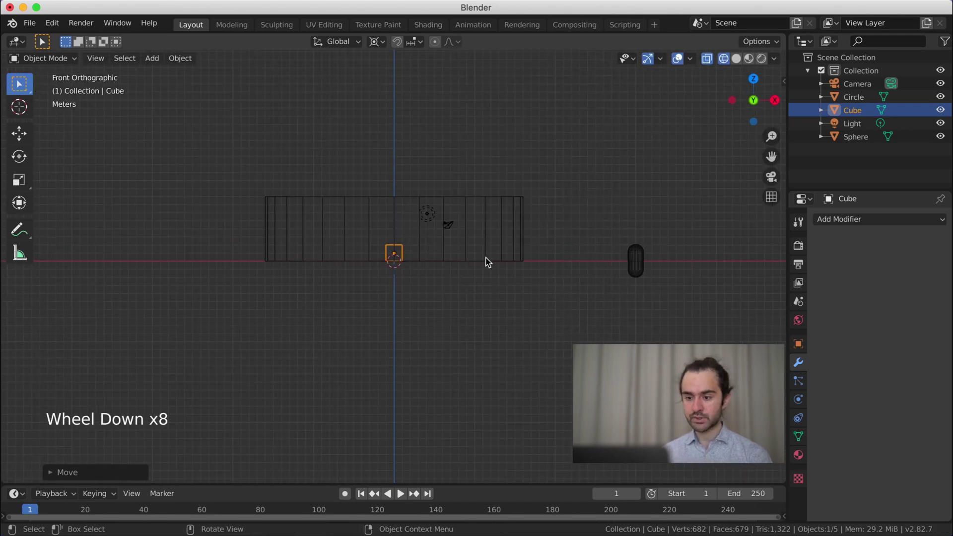
- In Edit Mode, scale the cube's mesh by 14 along the X axis to make a long bar across the floor
middle_drag(488, 262, 458, 320)
scroll(459, 304, up, 1)
scroll(457, 321, up, 3)
key(Tab)
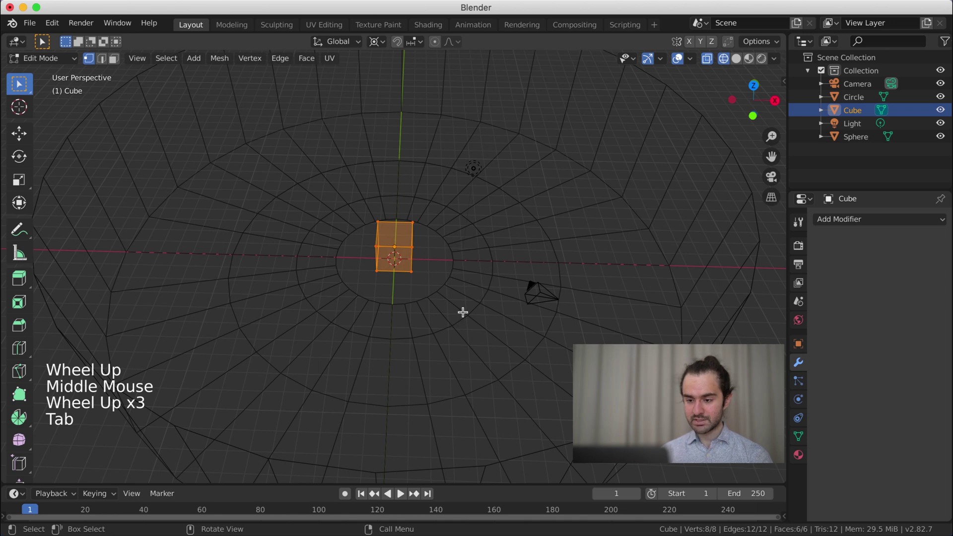
key(s)
key(x)
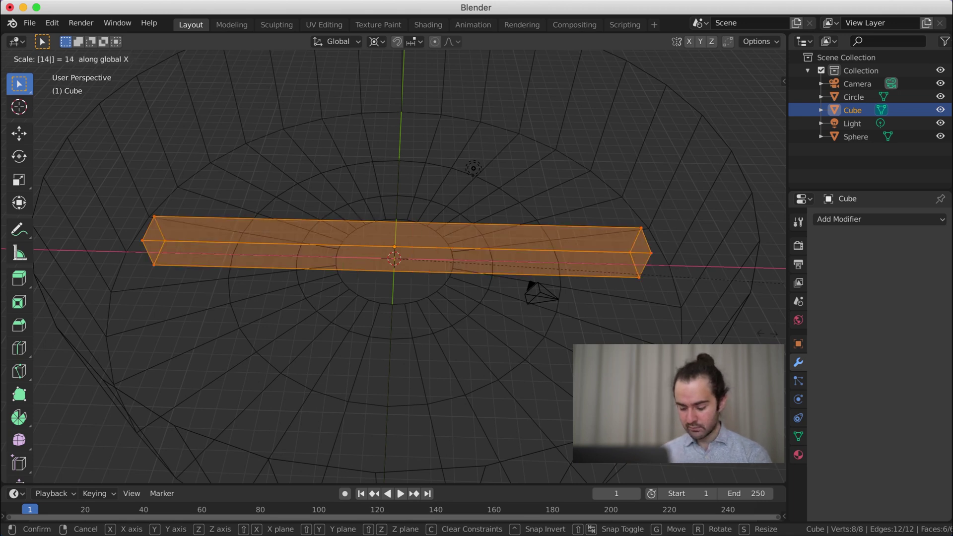
click(610, 307)
- Switch the viewport to solid shading and return the bar to Object Mode
key(z)
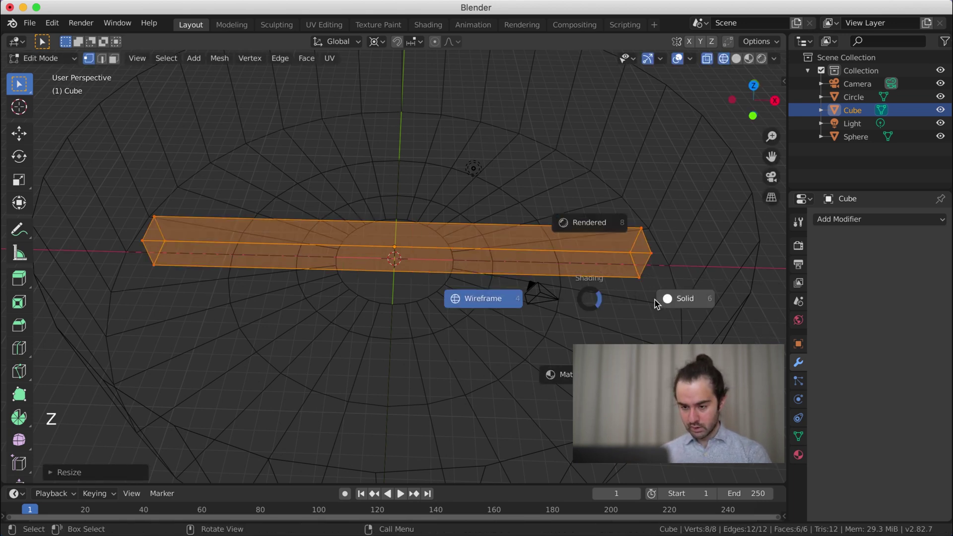
middle_drag(593, 303, 550, 295)
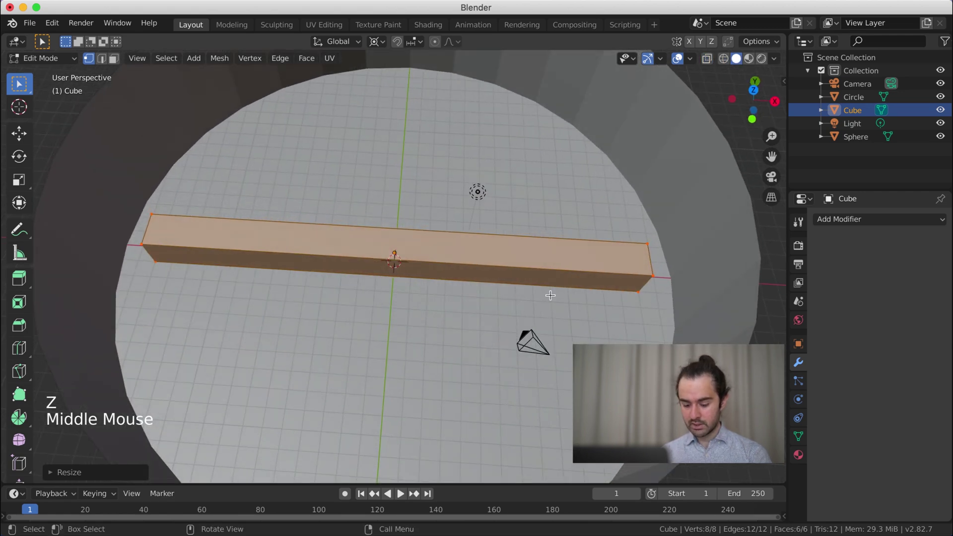
key(Tab)
scroll(518, 231, down, 3)
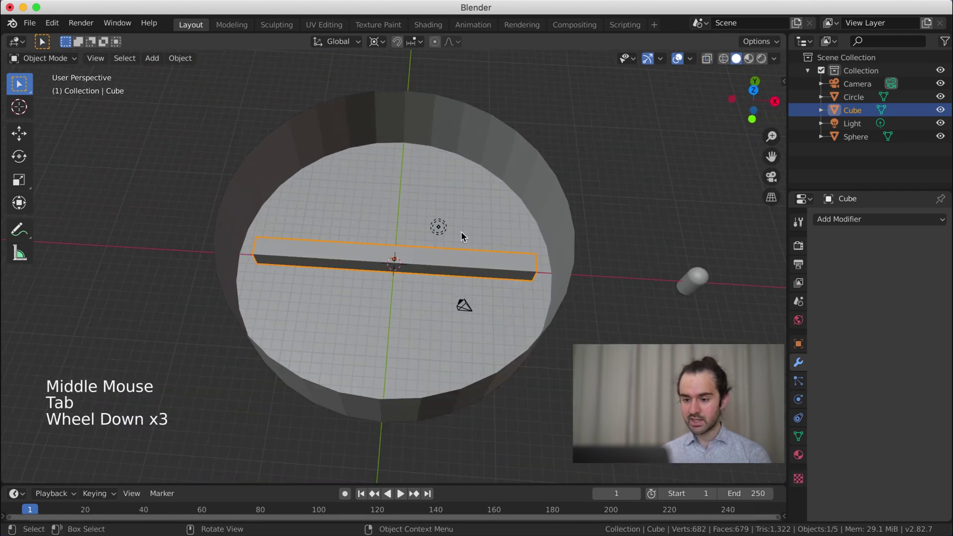
middle_drag(461, 237, 454, 218)
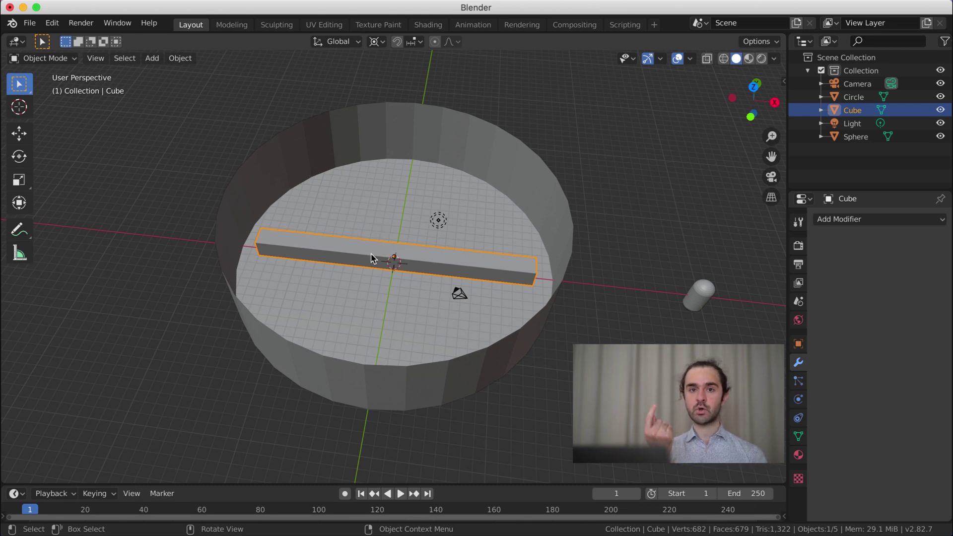
- In the bar's object properties, drive its Z rotation with the expression #frame
click(799, 343)
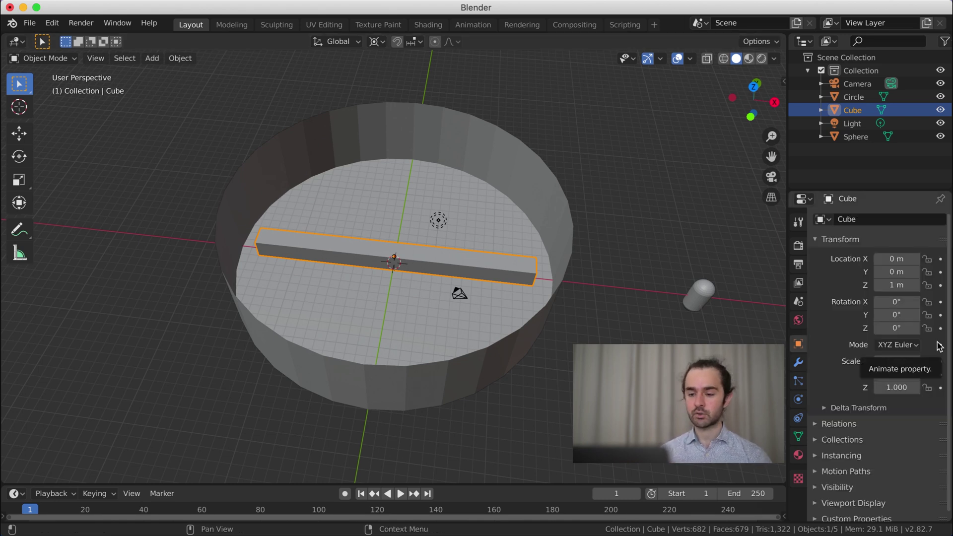
scroll(442, 287, up, 2)
scroll(456, 340, down, 1)
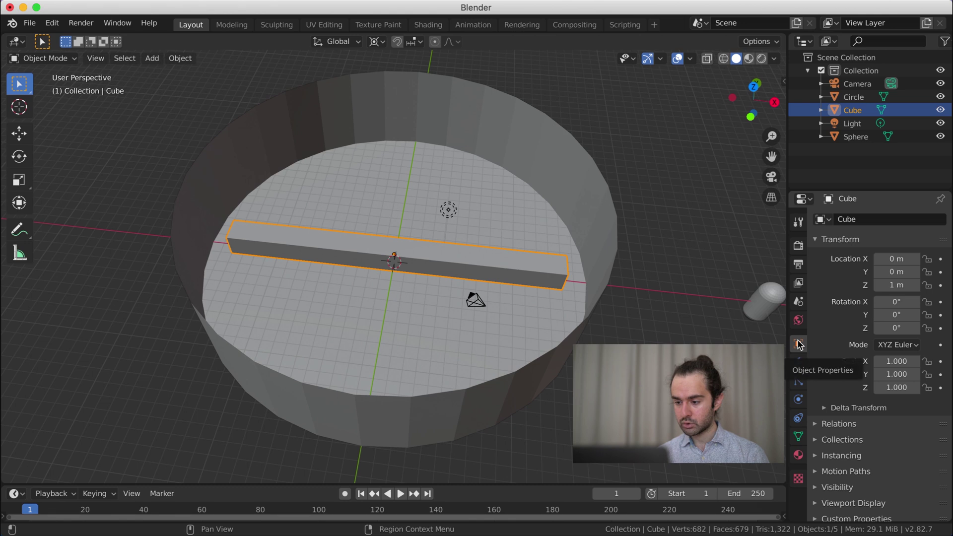
click(840, 309)
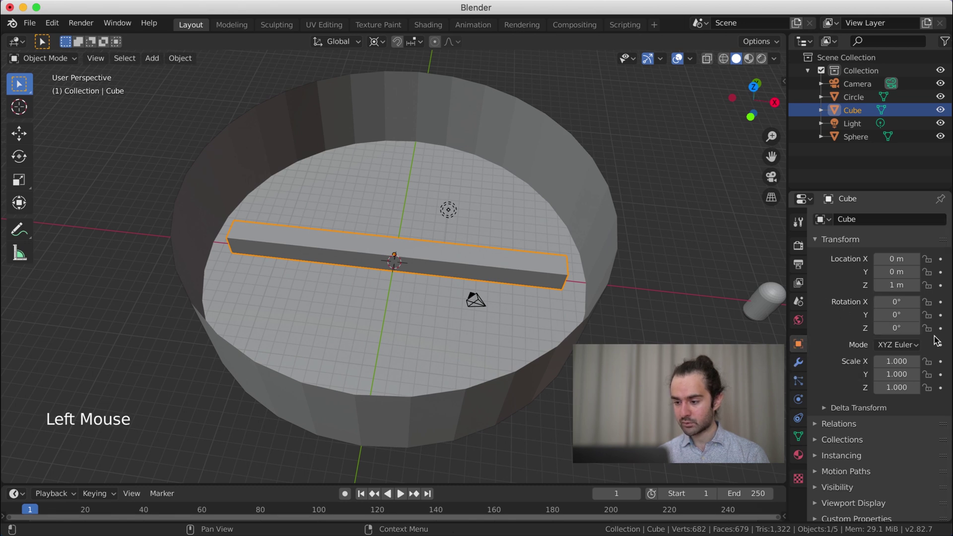
double_click(903, 329)
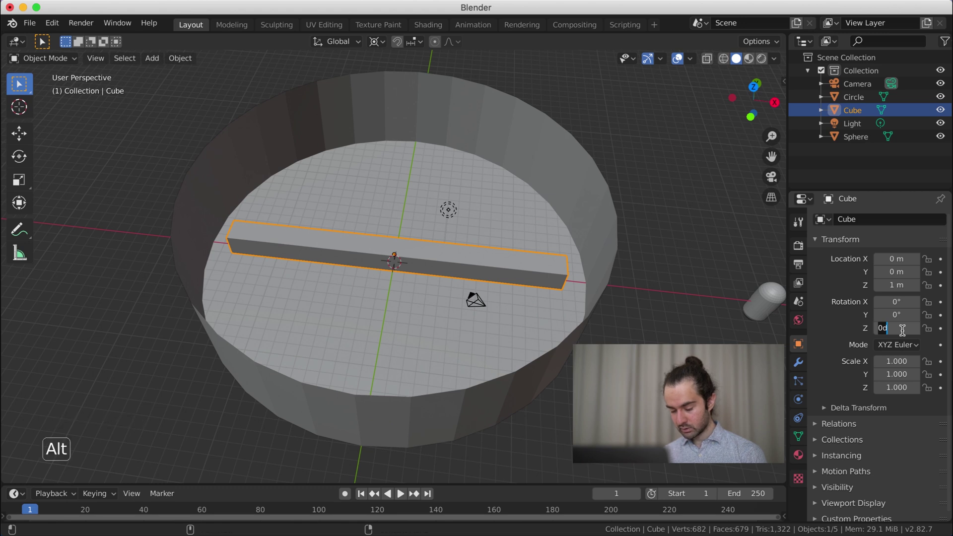
text(#frame)
key(Return)
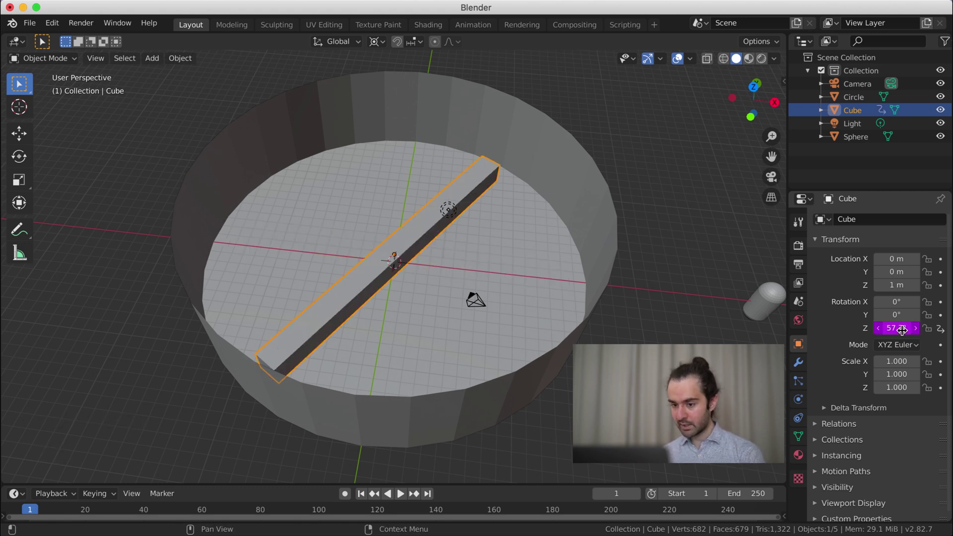
- Play the animation from the first frame to preview the bar's rotation speed, and stop it
key(shift+Left)
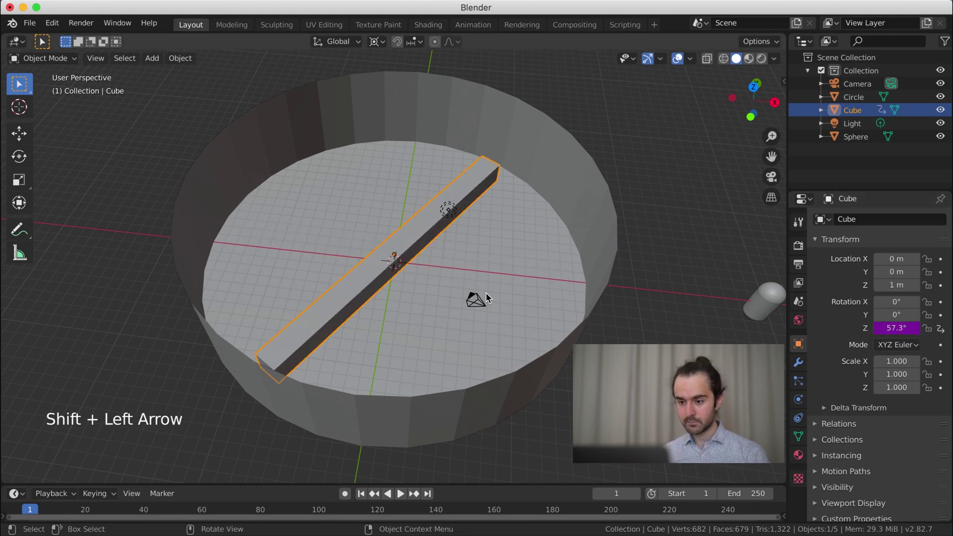
key(space)
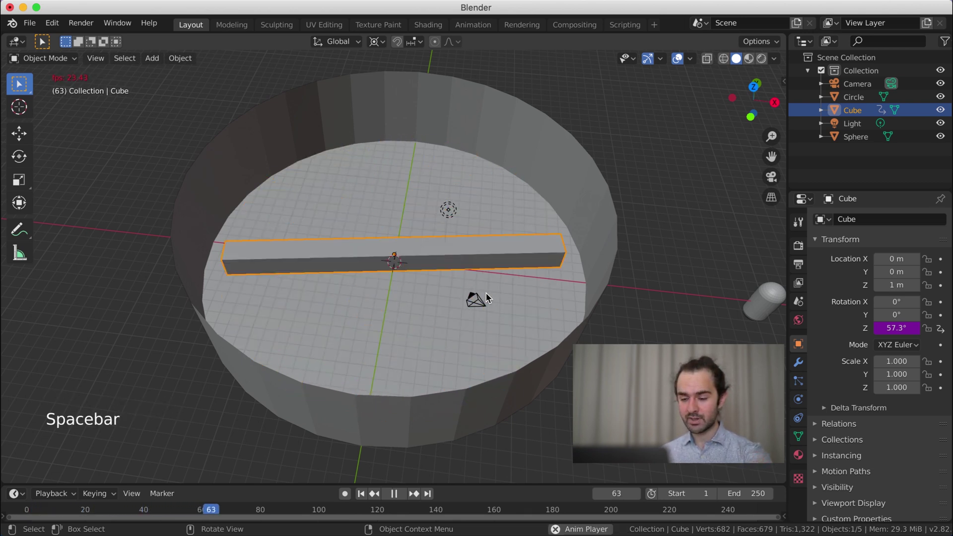
key(space)
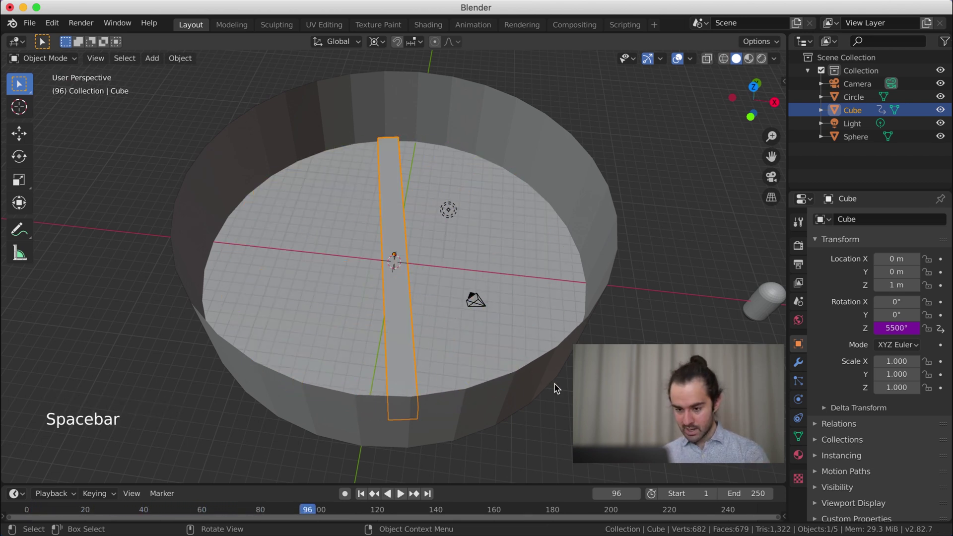
- Change the bar's Z rotation driver expression to #frame / 100 to slow the spin
click(899, 329)
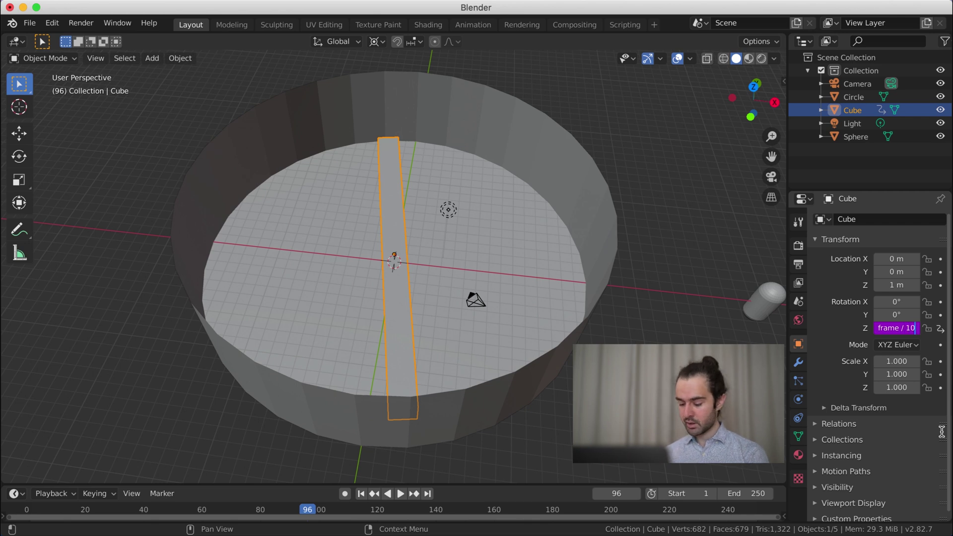
text(/ 10)
key(Return)
- Play the slowed rotation, stop it, and return the timeline to frame 1
key(space)
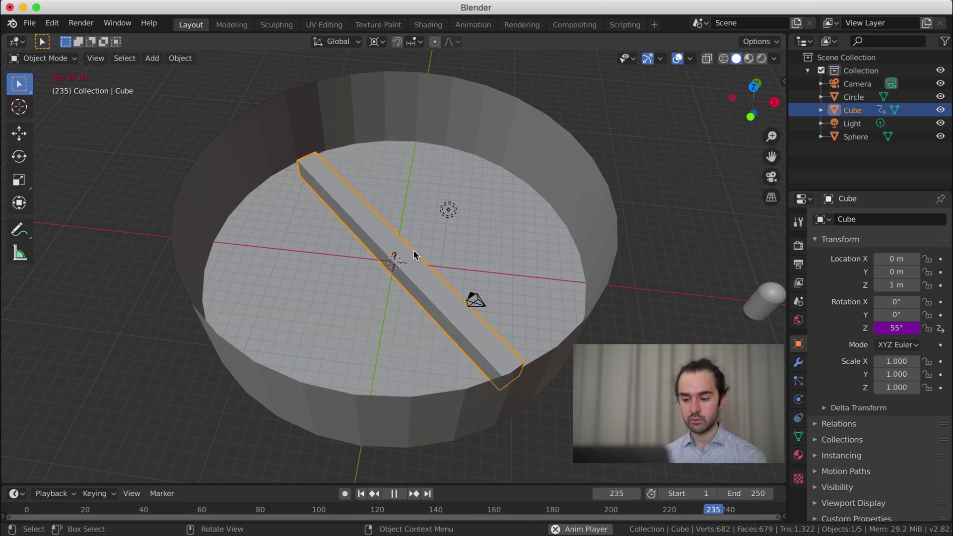
key(space)
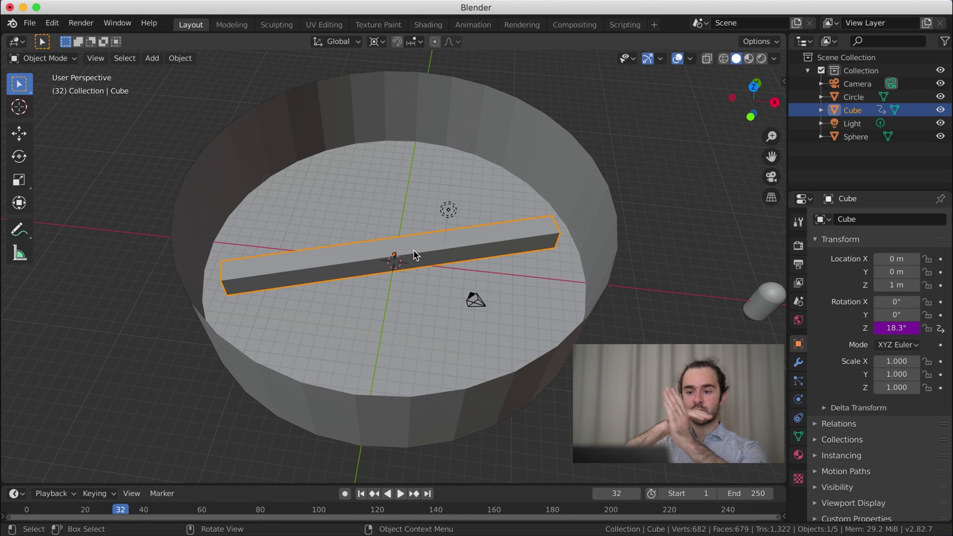
key(shift+Left)
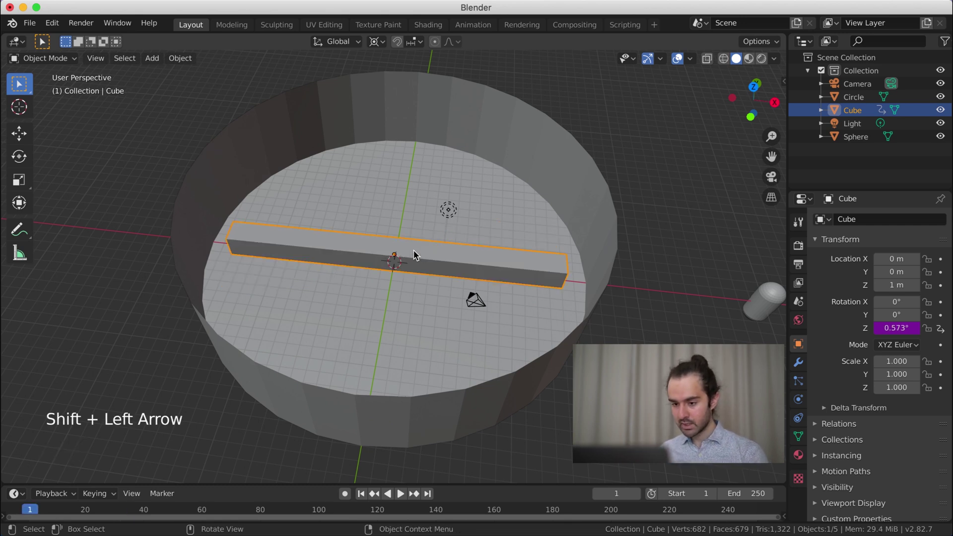
- Duplicate the mixing bar in place, leaving the copy at the container's centre
key(shift+d)
right_click(518, 158)
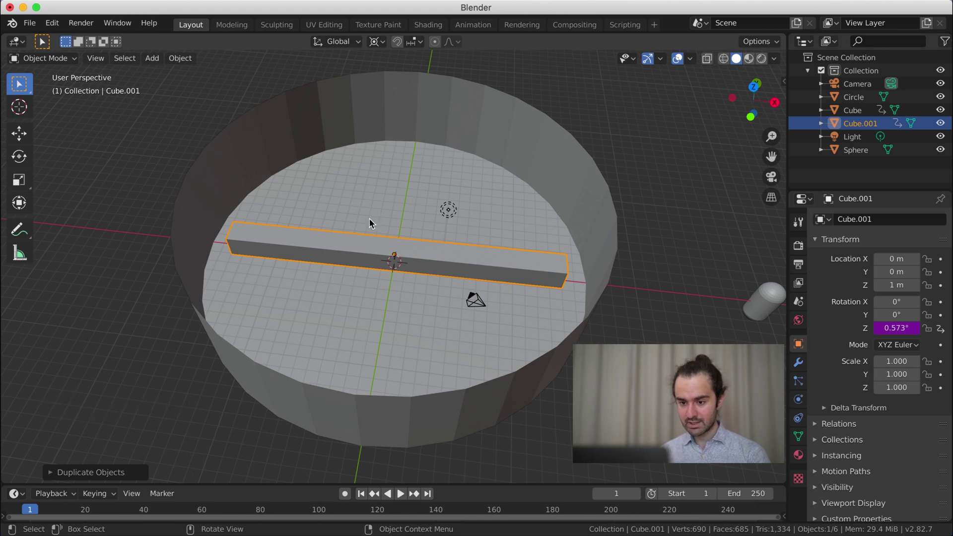
- Change the copied bar's Z rotation driver expression to #frame / 100 + pi / 2, and play the animation to preview both bars
click(897, 328)
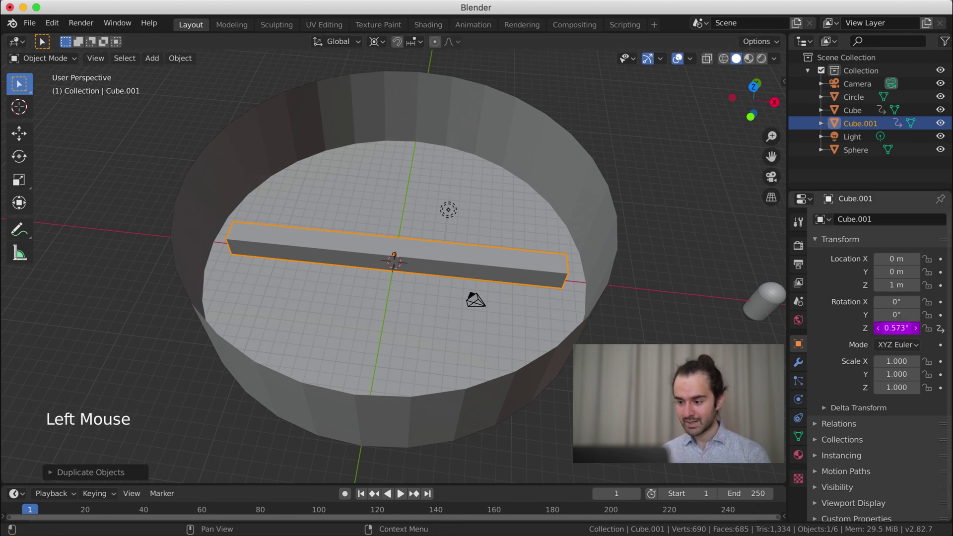
key(ctrl+a)
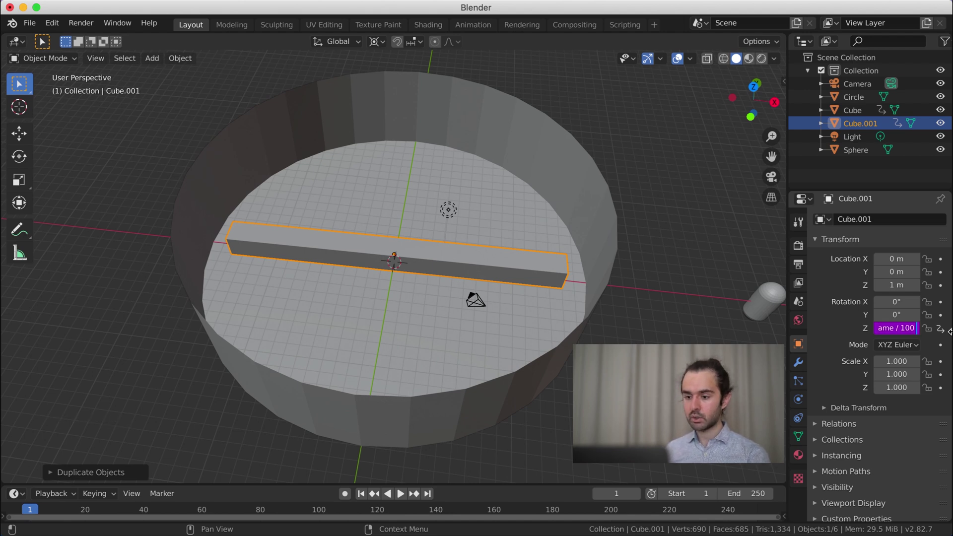
key(g)
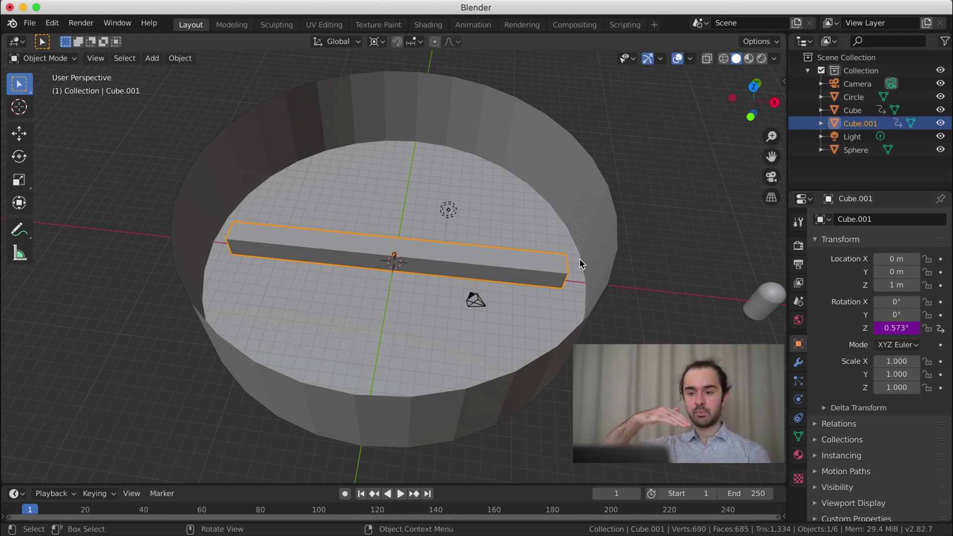
click(901, 328)
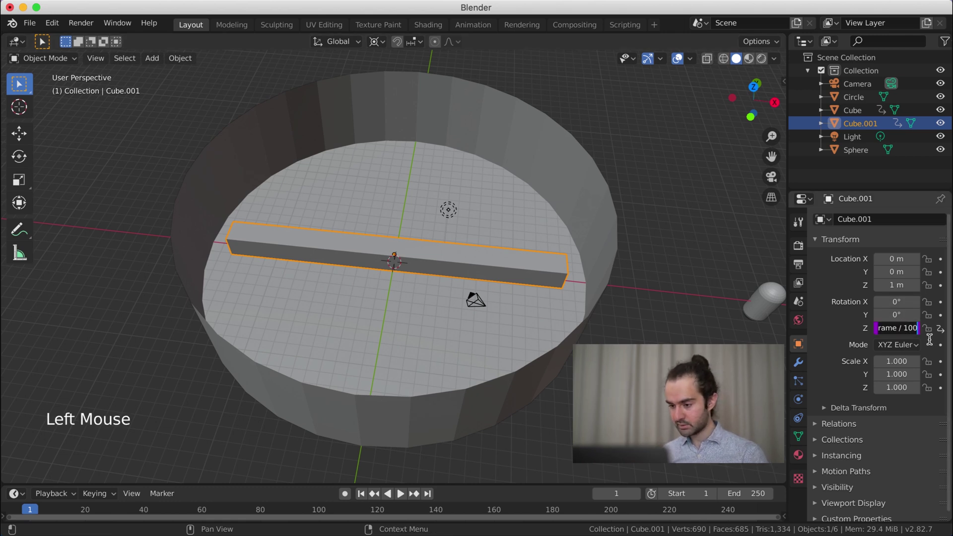
text(+)
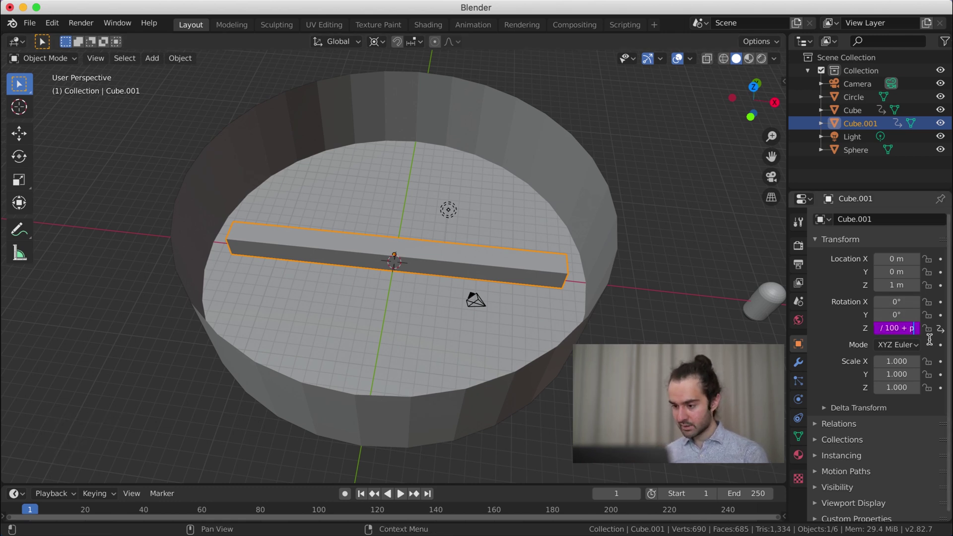
text( pi /)
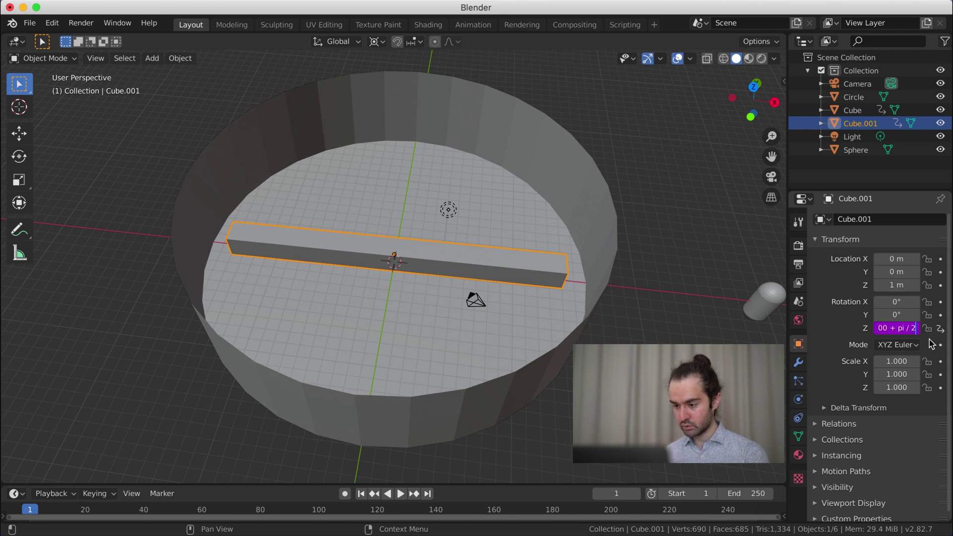
text( 2)
key(Return)
key(space)
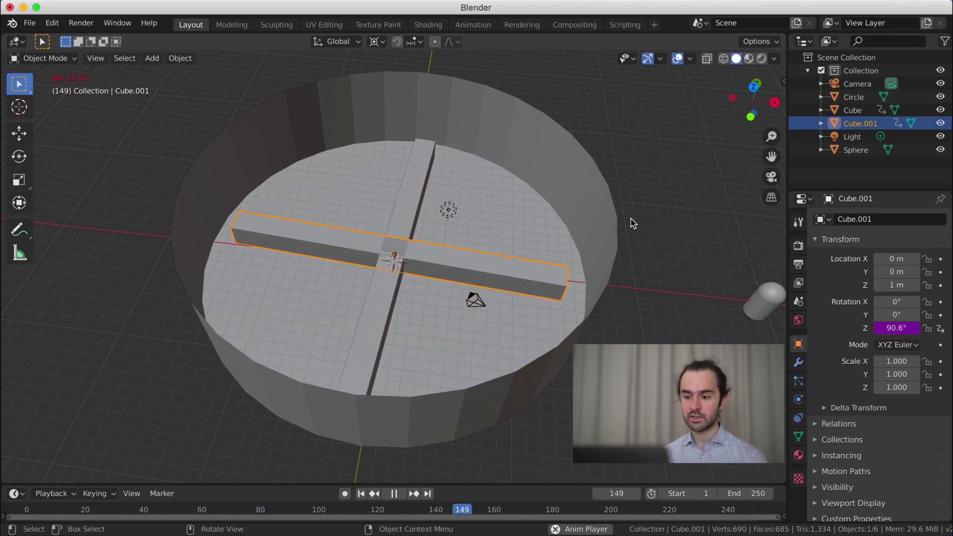
key(Escape)
- Save the file as pills_tutoral in the Pills folder
key(ctrl+s)
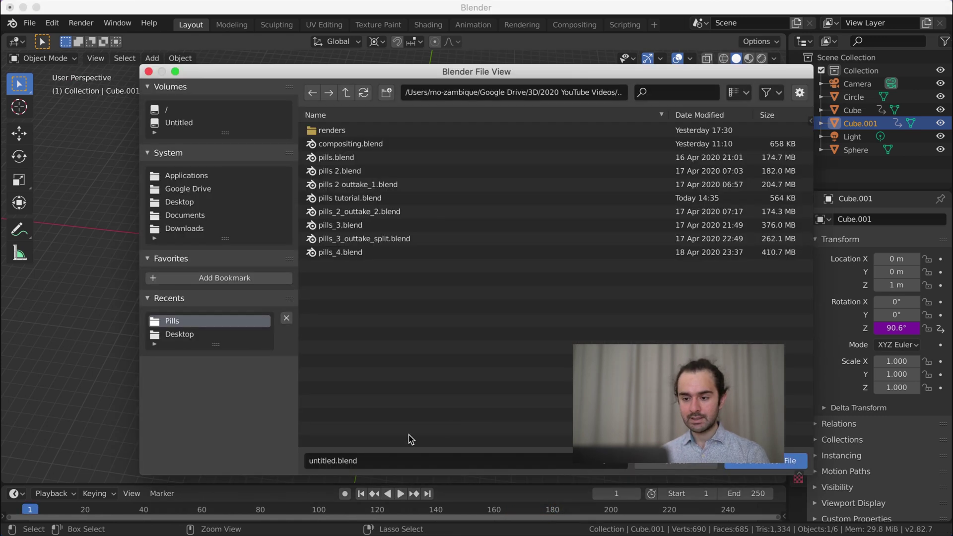
click(385, 461)
text(pi)
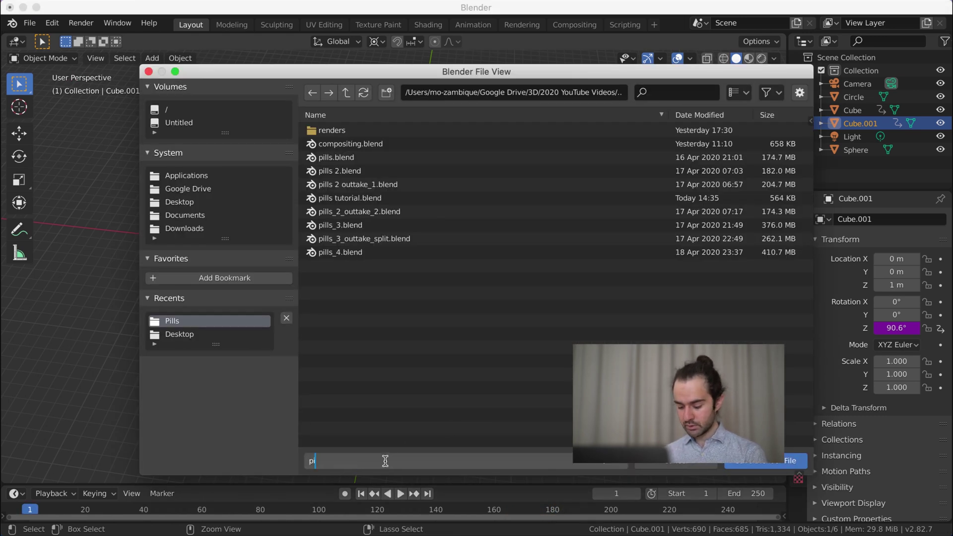
text(lls)
text(_tutoral)
key(Return)
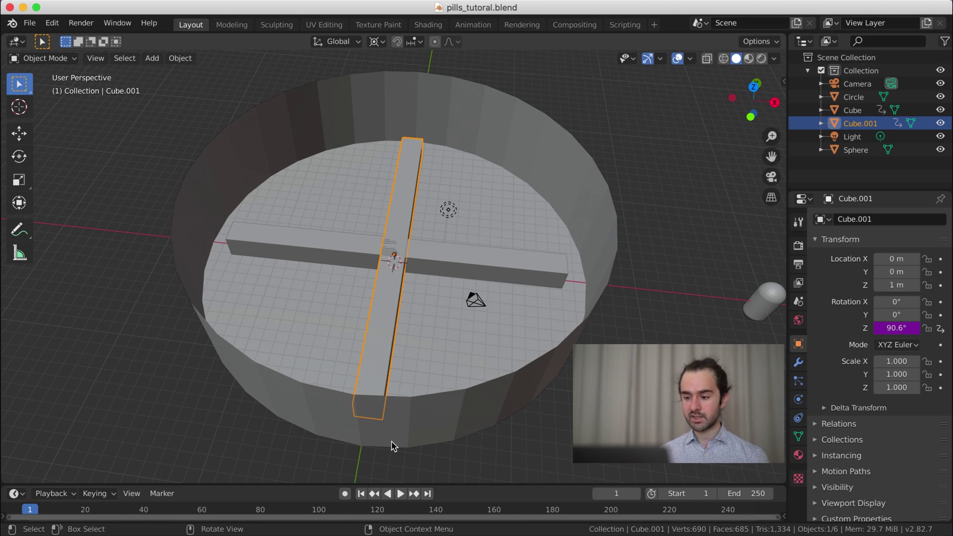
- Duplicate the capsule in front view and place the copy above the container at X -11 m, Z 11 m
scroll(393, 446, down, 4)
click(567, 293)
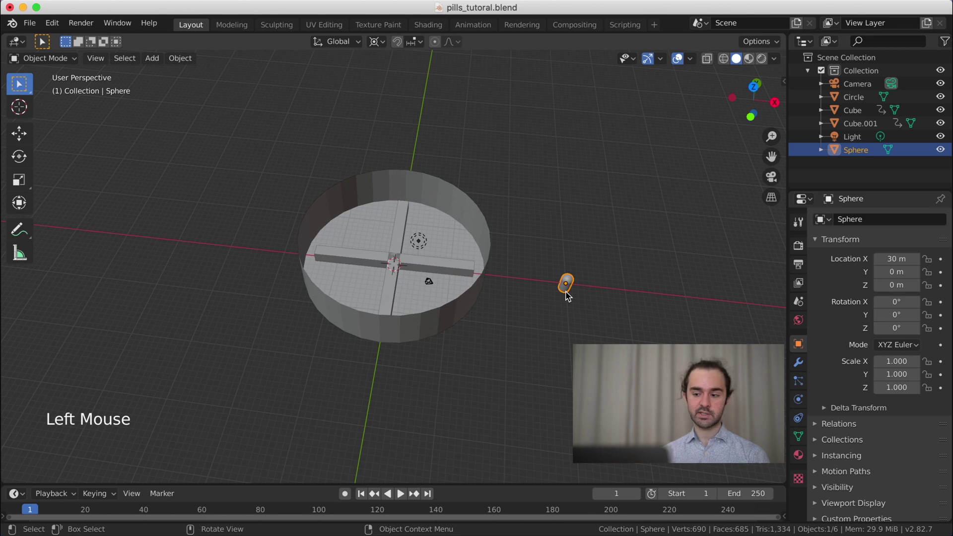
key(KP_1)
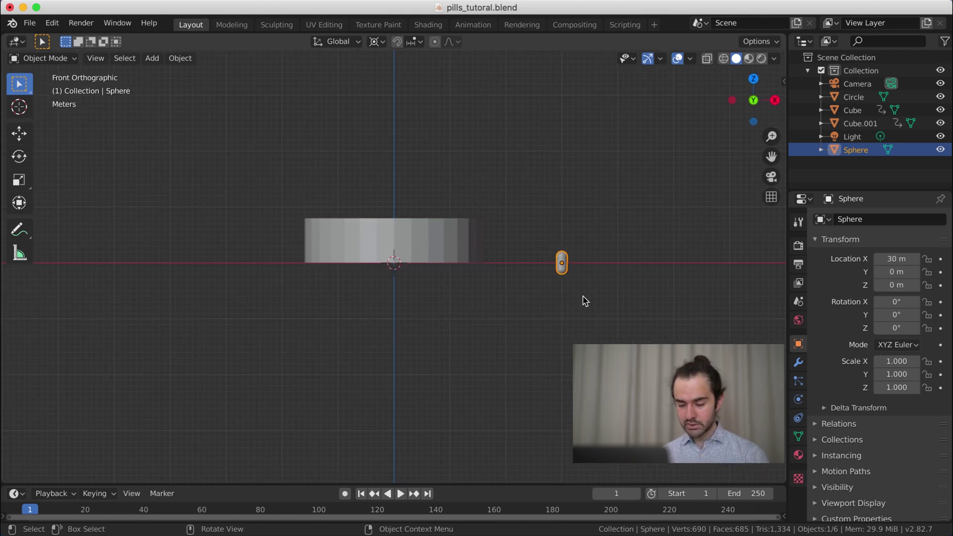
key(shift+d)
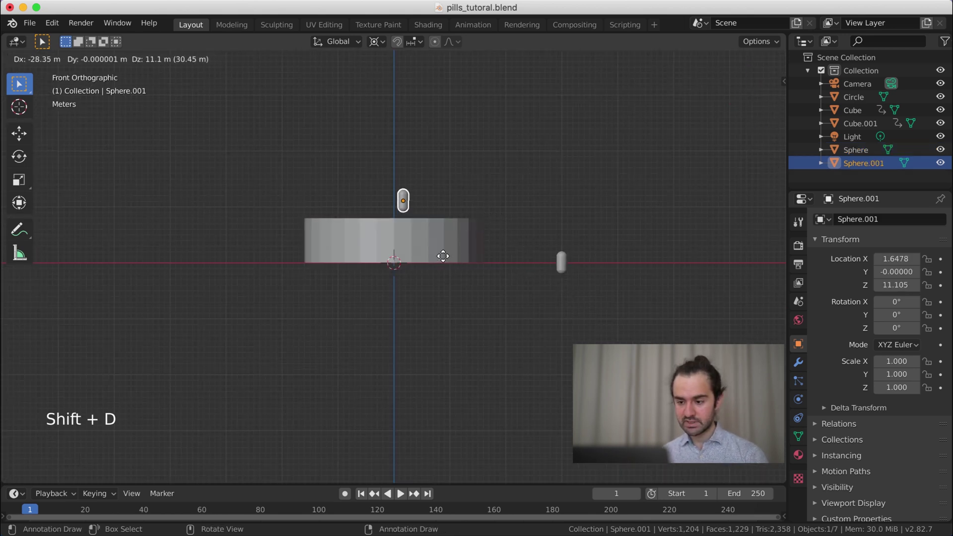
ctrl+click(389, 262)
- Set the transform pivot point to Median Point and scale the capsule copy to 0.5
scroll(359, 201, up, 3)
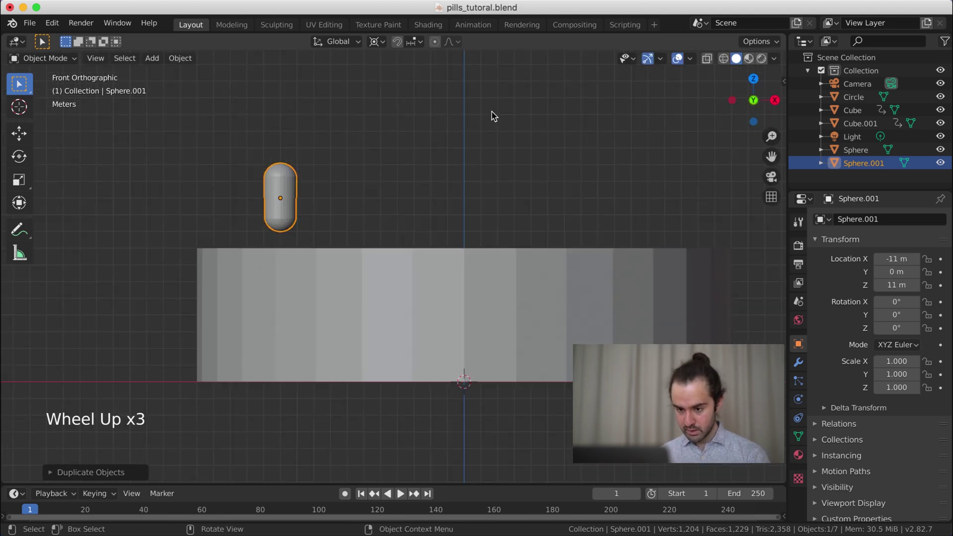
text(s0.)
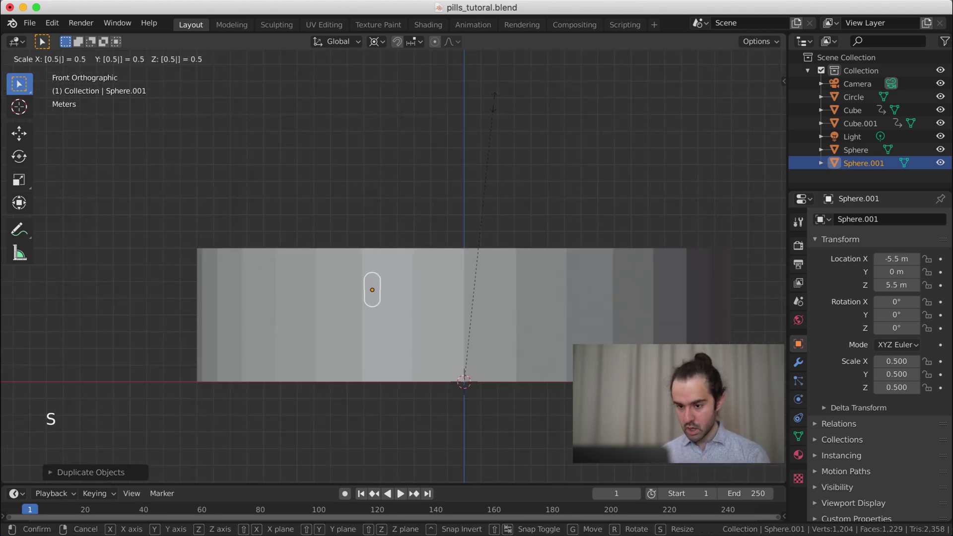
key(Escape)
click(376, 41)
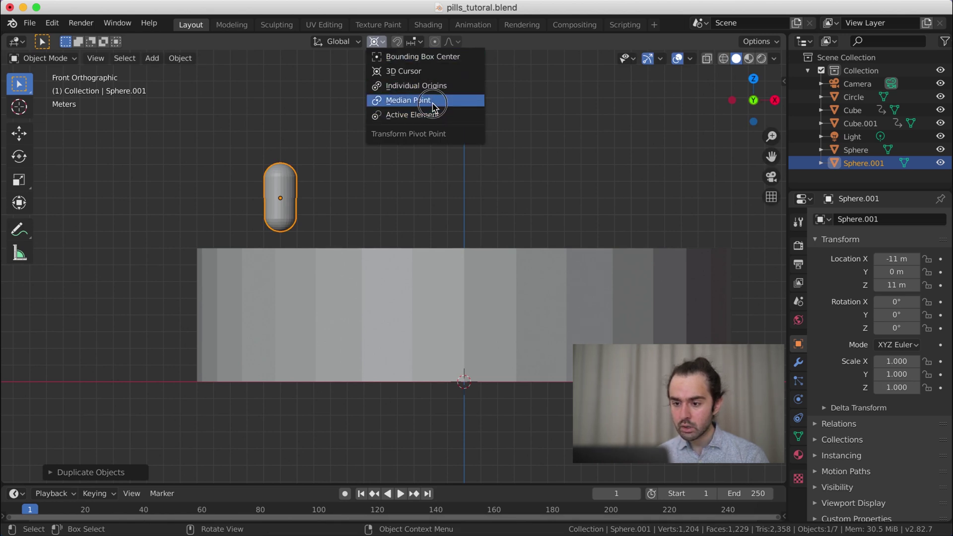
click(433, 101)
text(s0.4)
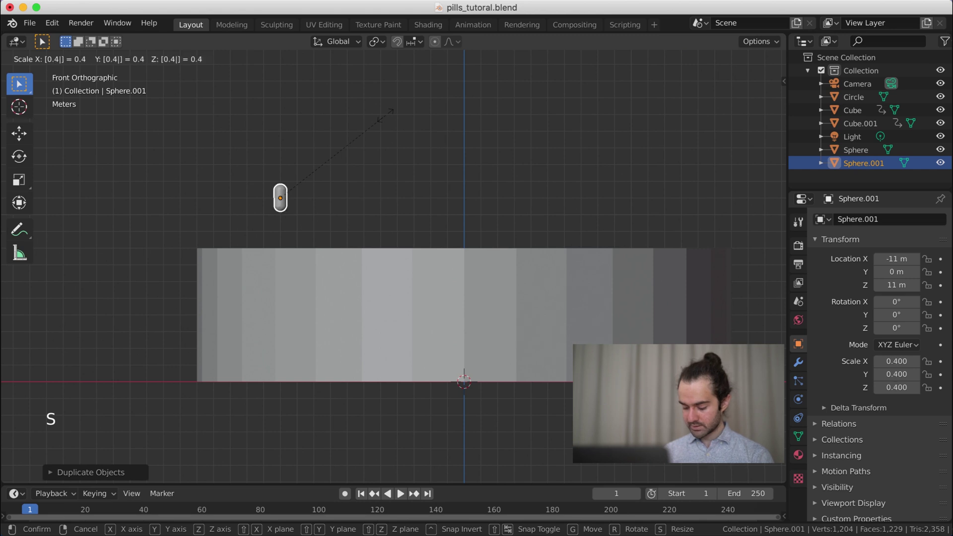
key(BackSpace)
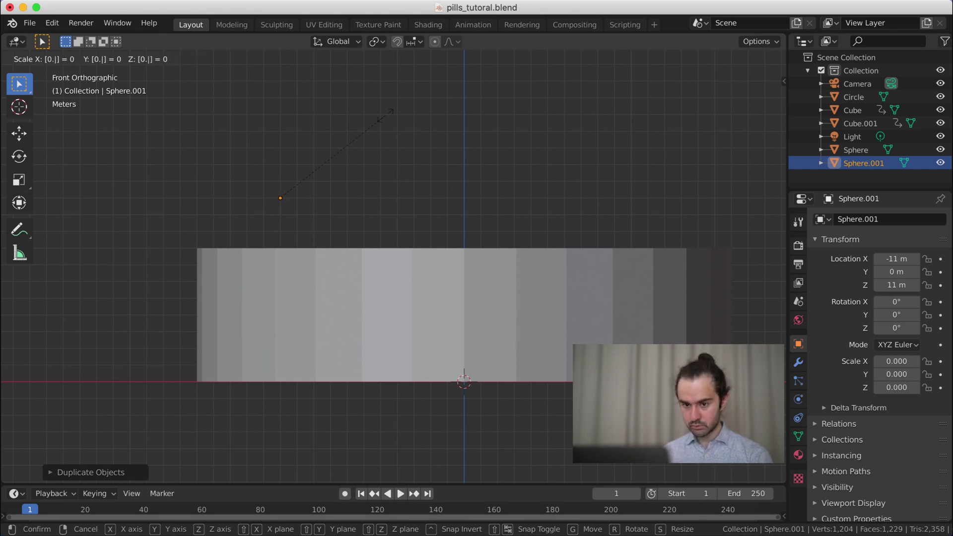
text(5)
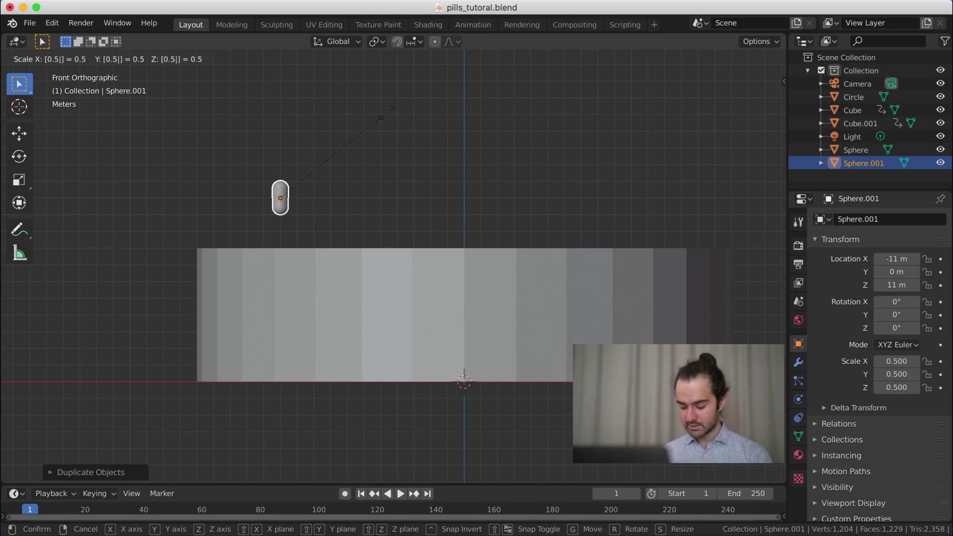
key(Return)
- Switch the viewport to wireframe and, in top view, move the capsule copy to X -10 m, Y -10 m
middle_drag(395, 147, 449, 282)
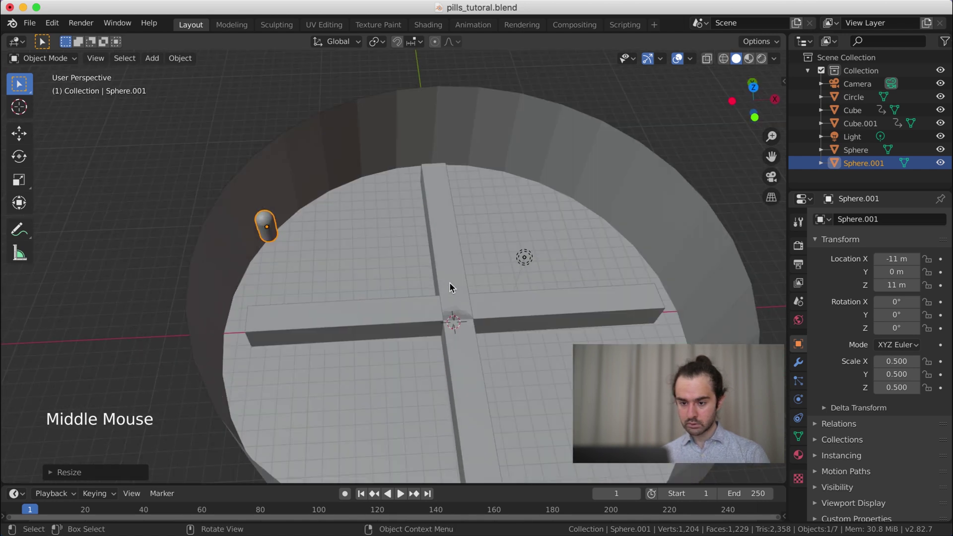
key(KP_7)
key(z)
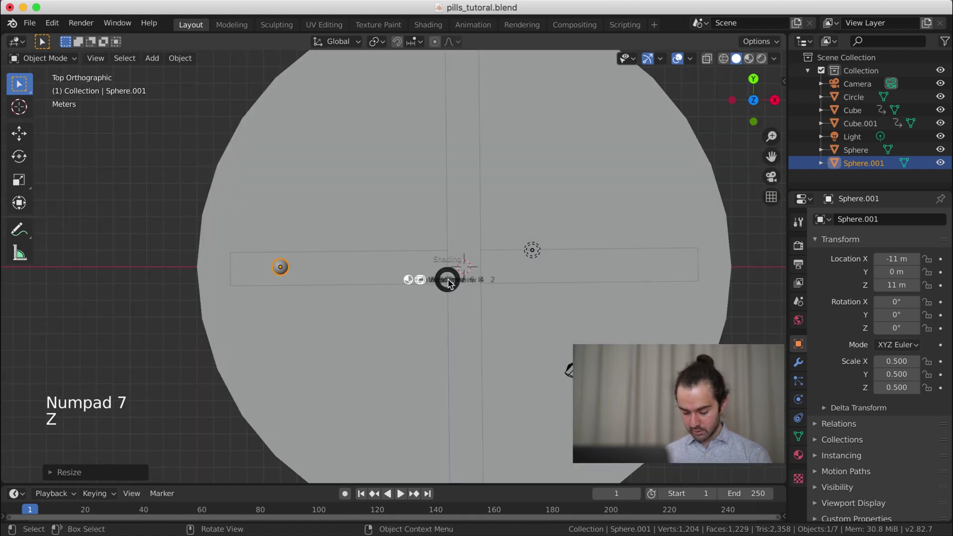
scroll(331, 172, down, 2)
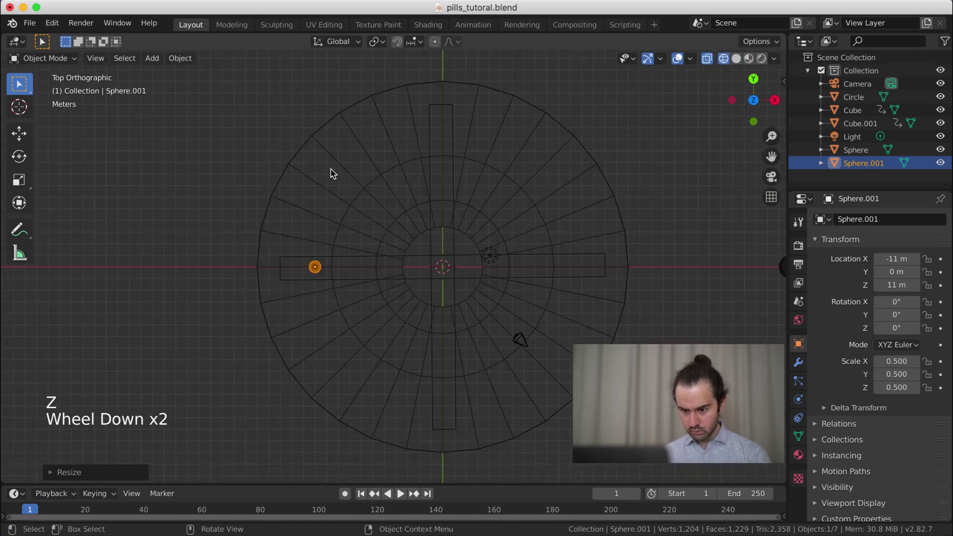
scroll(331, 172, up, 2)
scroll(331, 172, down, 1)
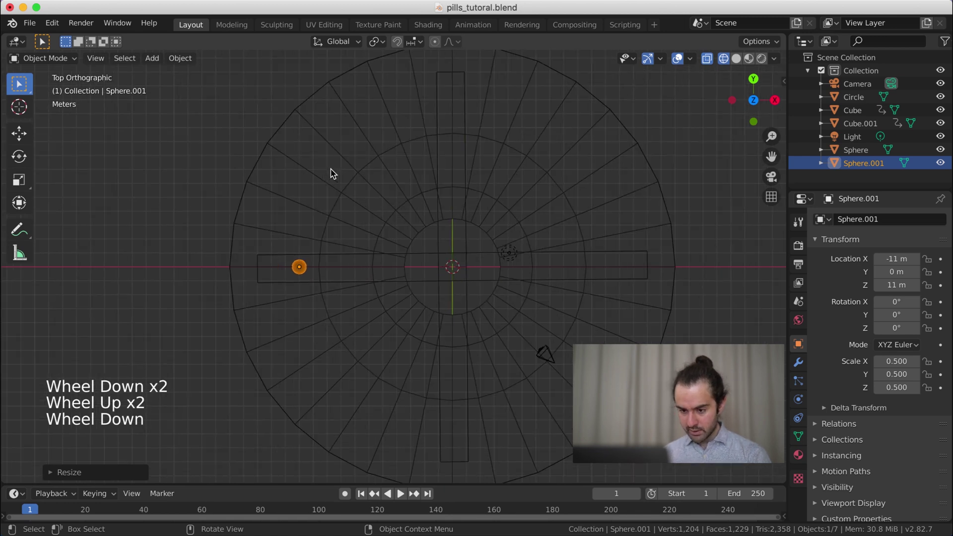
key(g)
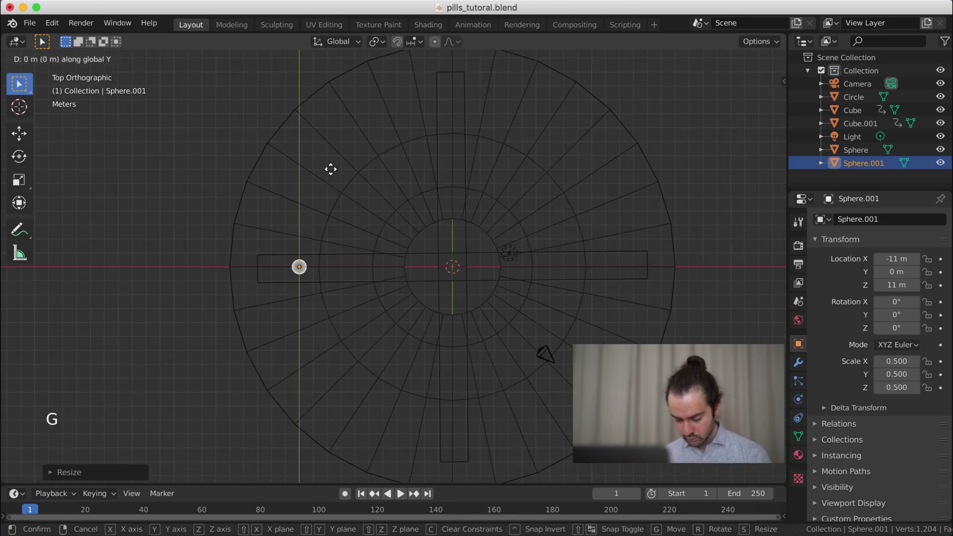
click(357, 336)
key(ctrl+z)
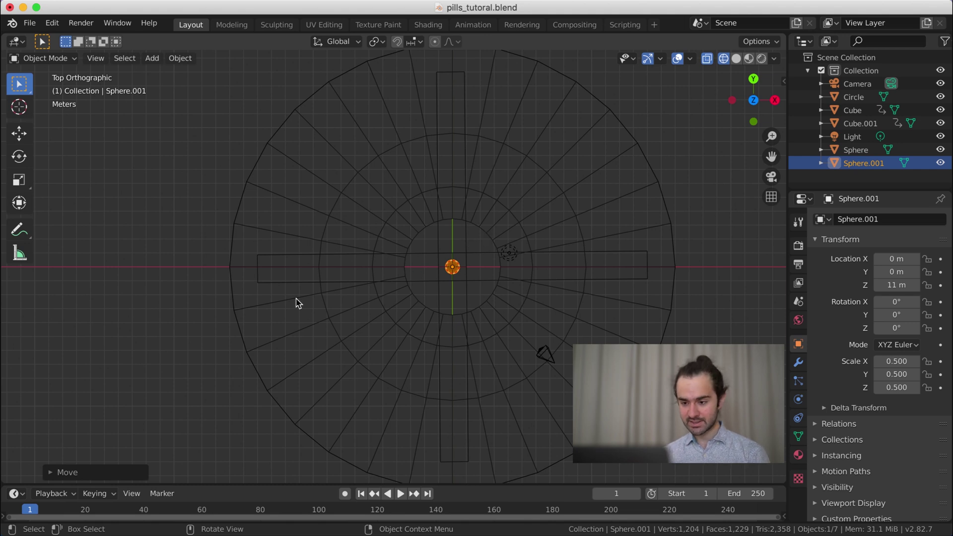
key(g)
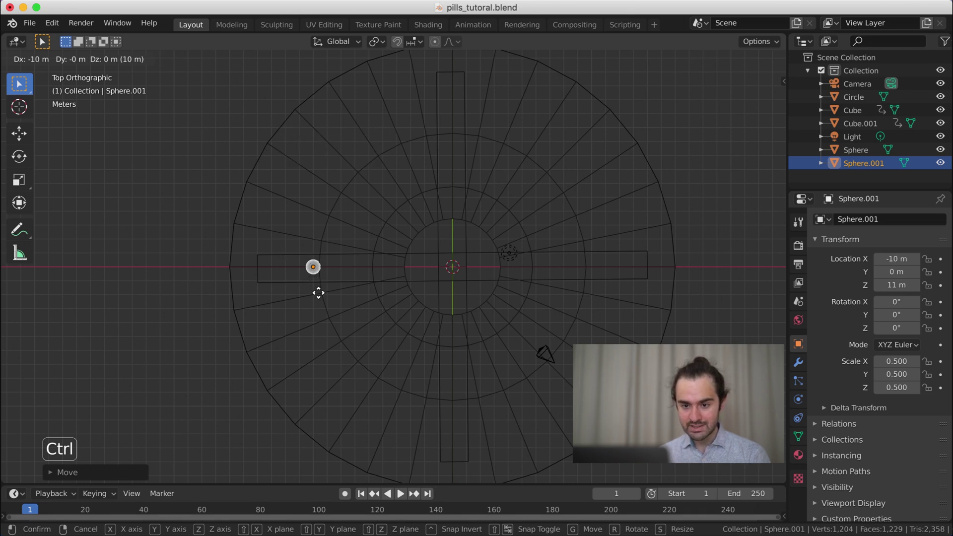
click(317, 423)
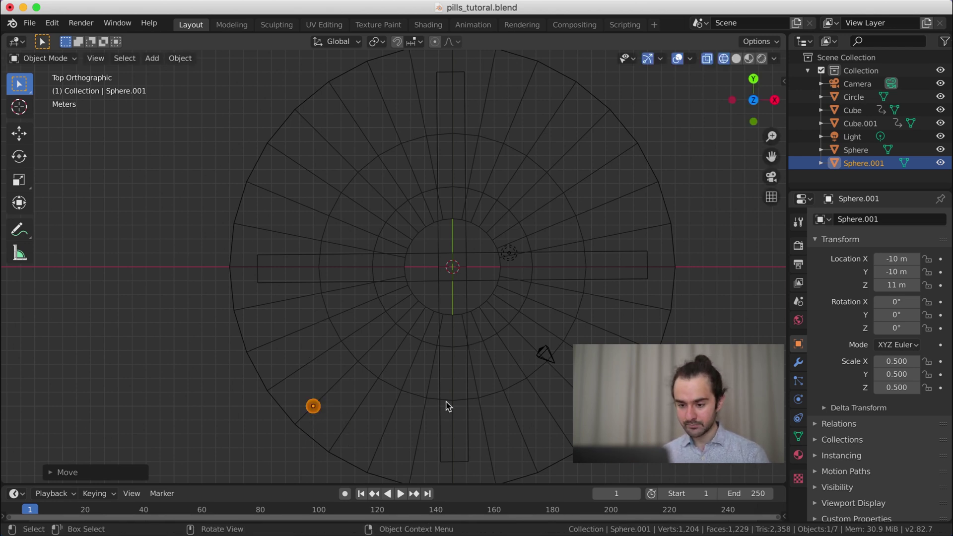
- In front view, lower the capsule copy along Z to 5 m, inside the container
middle_drag(448, 406, 395, 287)
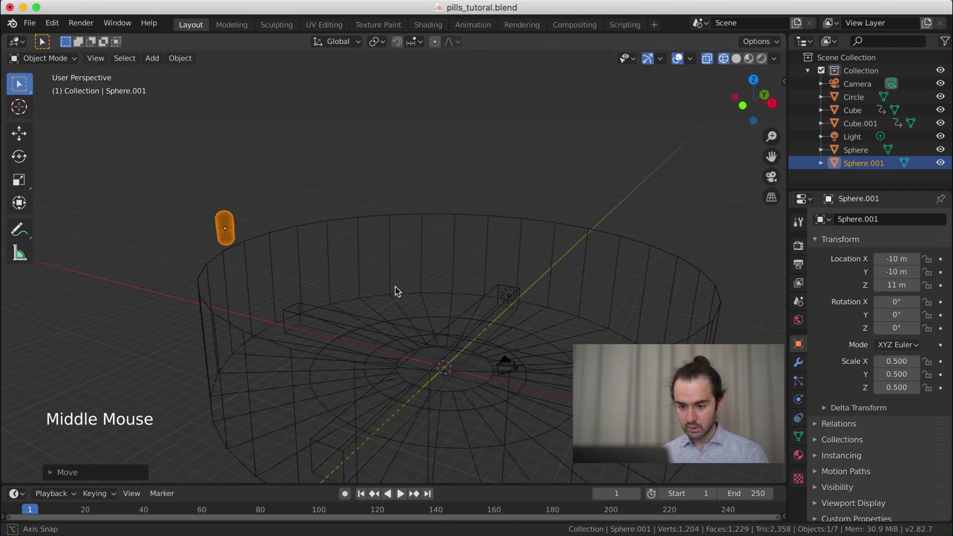
key(KP_1)
key(g)
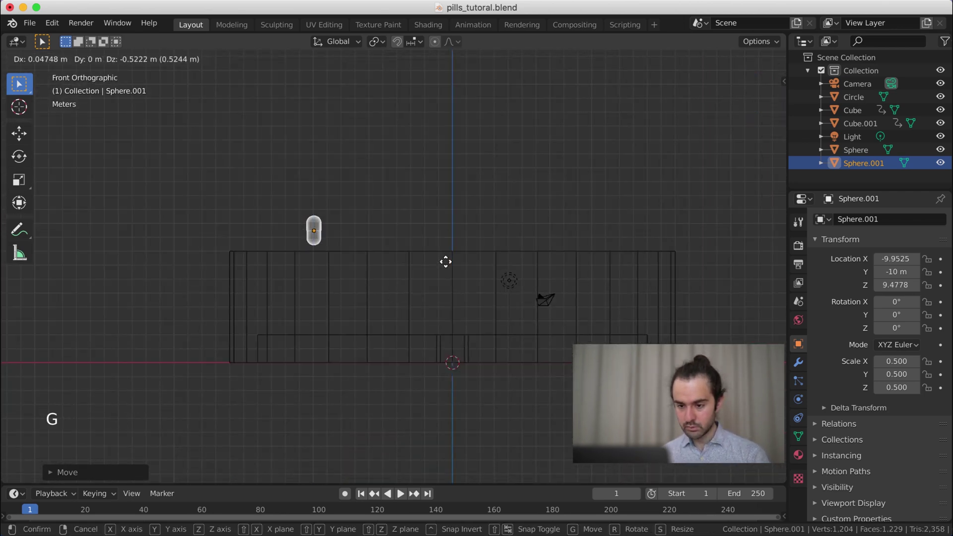
key(z)
key(z)
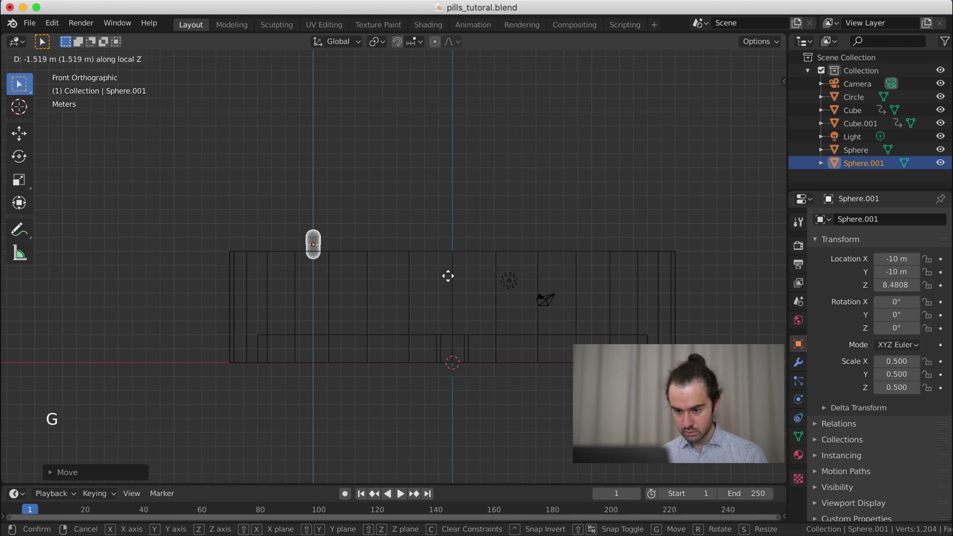
key(ctrl)
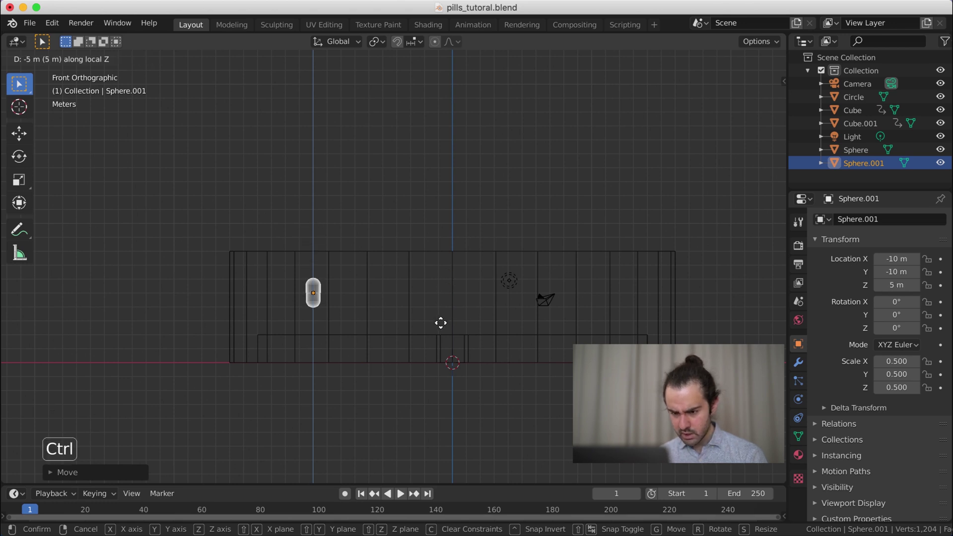
click(441, 324)
- In top view, add an Array modifier to the small capsule copy and set its count to 20
key(KP_7)
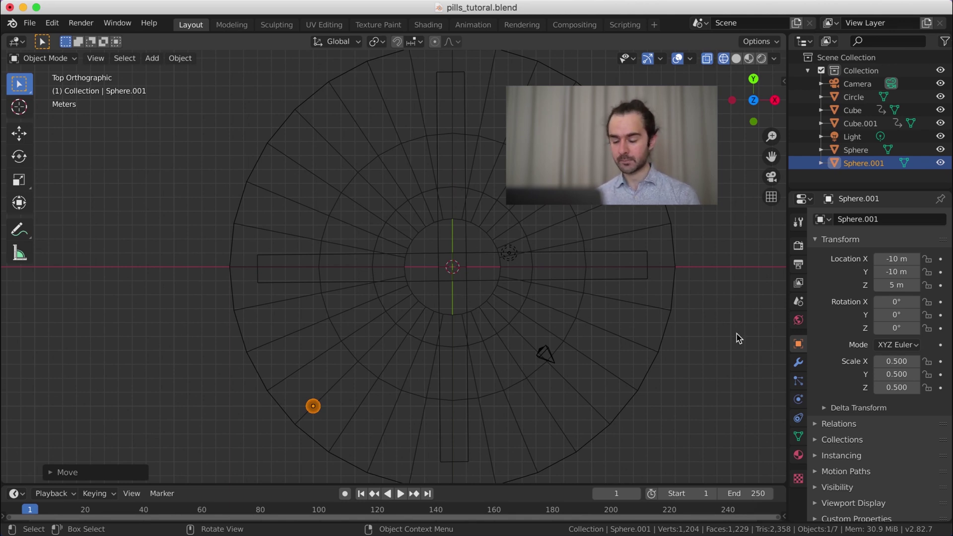
click(801, 365)
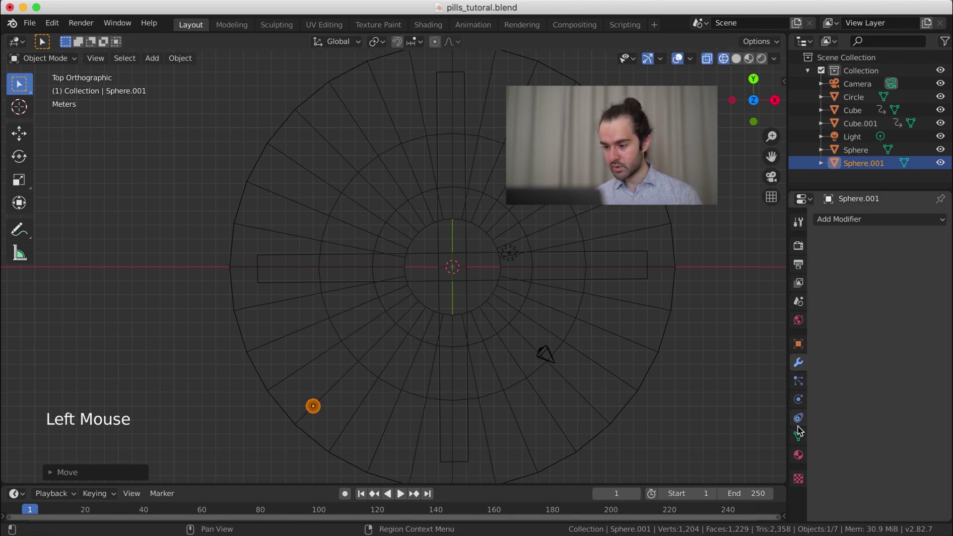
click(861, 219)
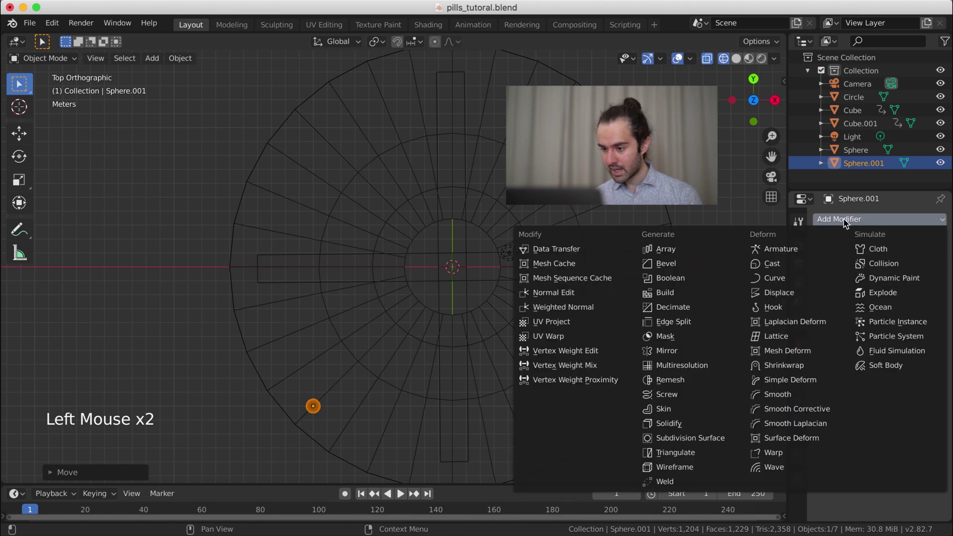
click(687, 254)
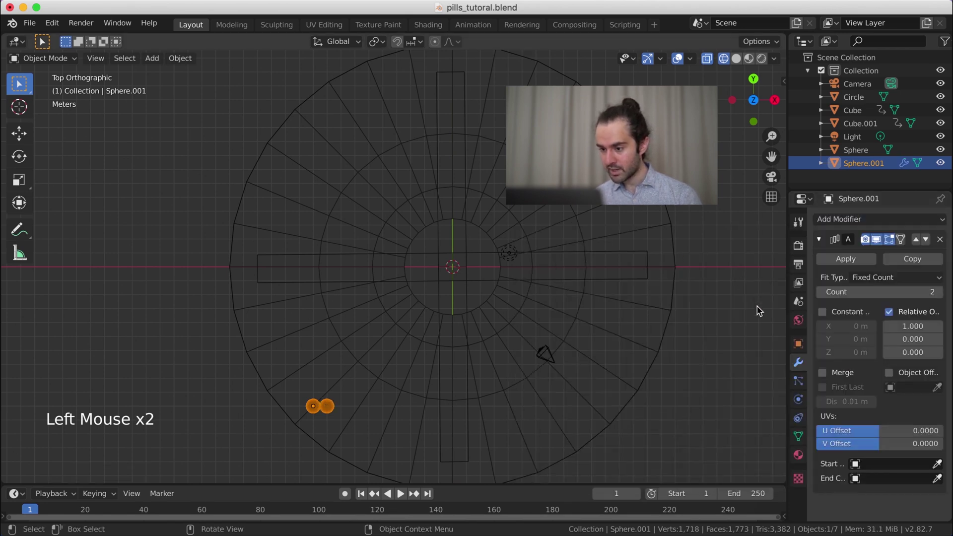
click(881, 296)
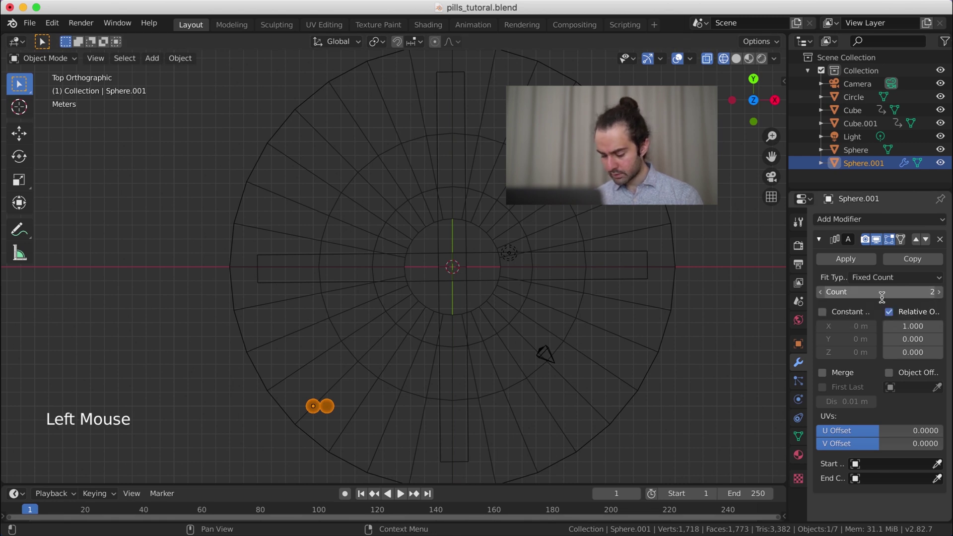
text(20)
key(Return)
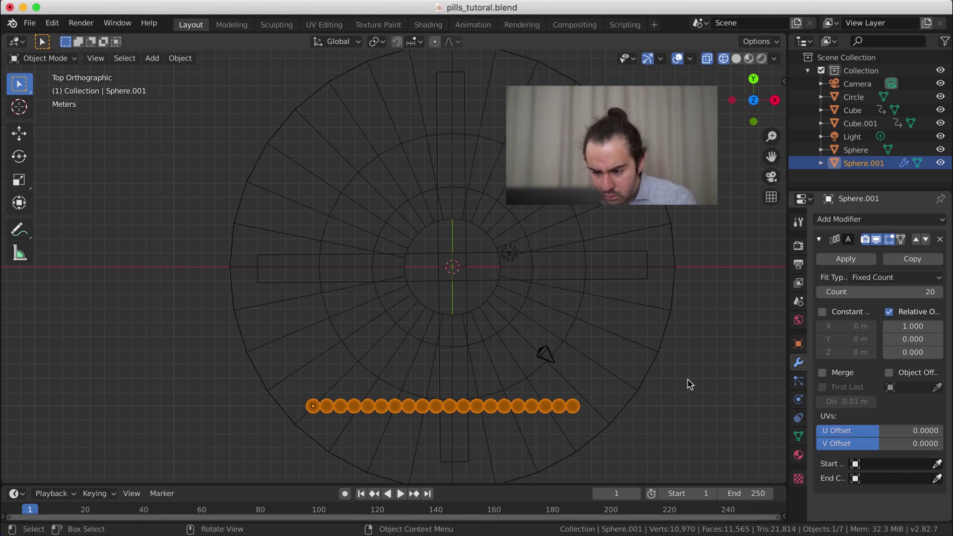
- Set the count of the capsule's Array modifier to 21
click(913, 292)
text(21)
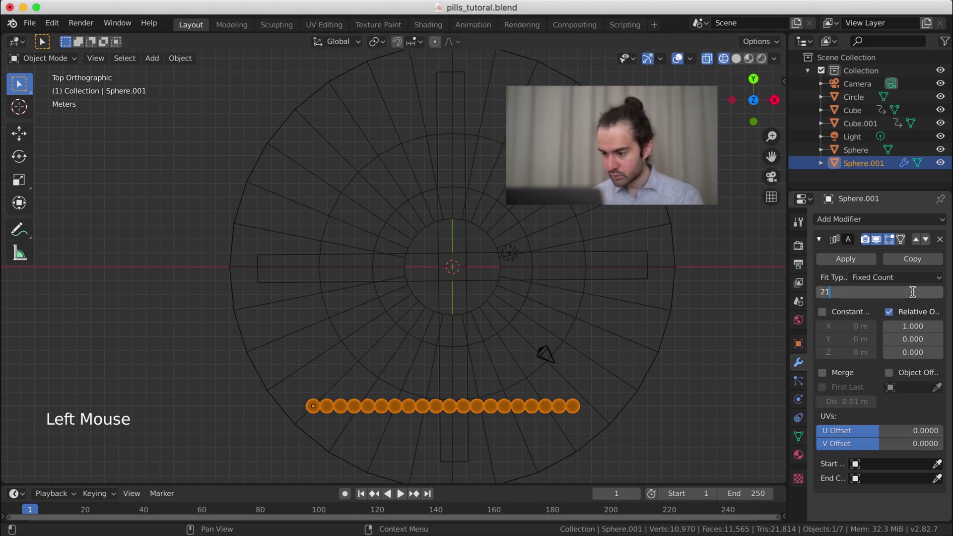
key(Return)
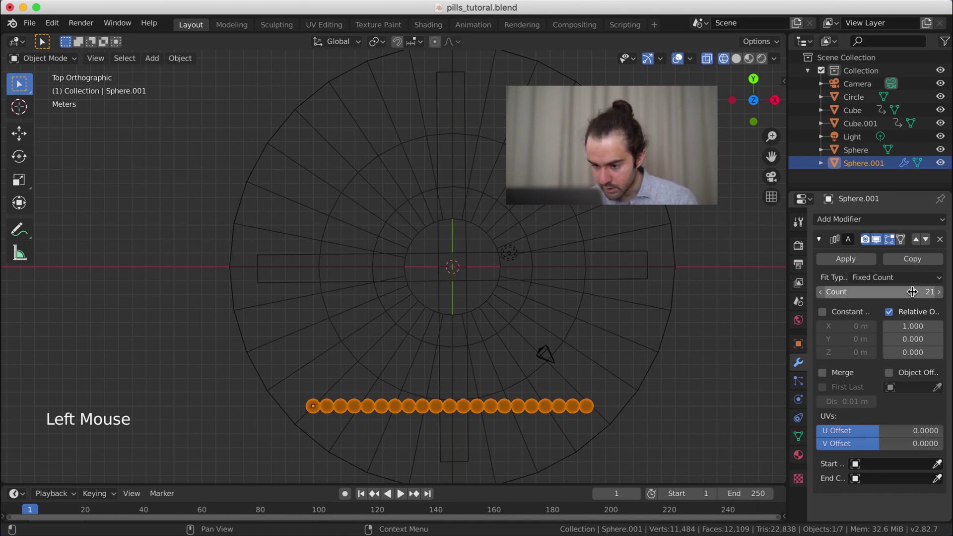
scroll(896, 286, down, 2)
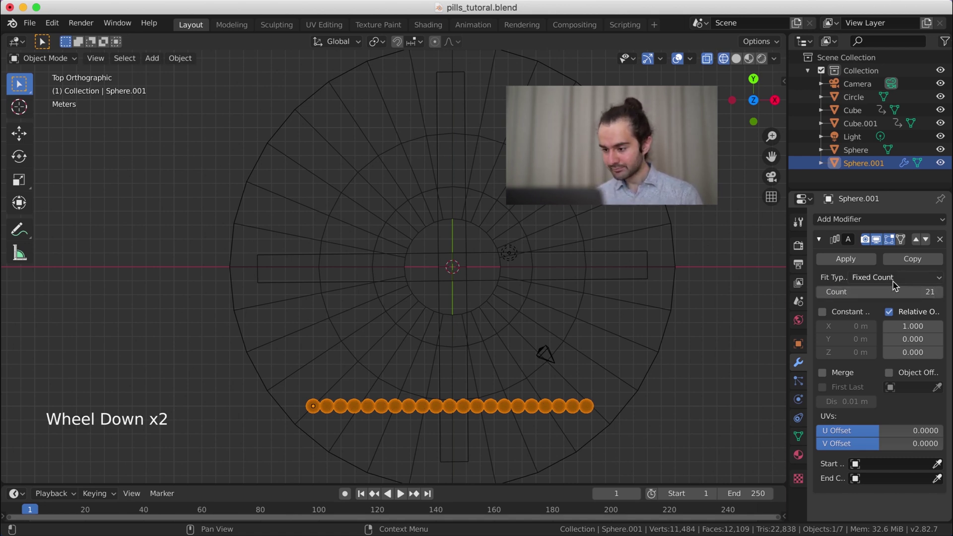
- Add a second Array modifier to the capsule row with a relative offset of X 0 and Y 1
click(887, 220)
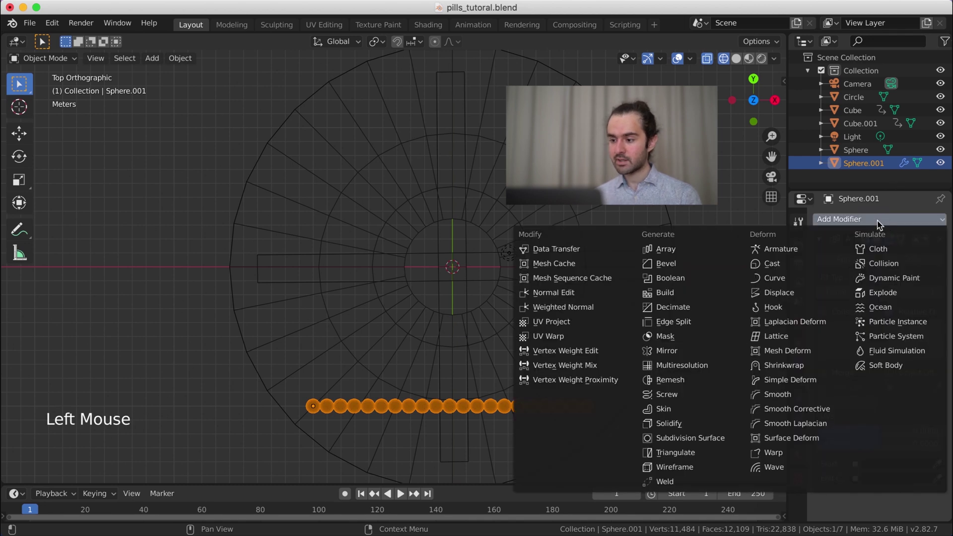
click(666, 249)
scroll(877, 348, down, 12)
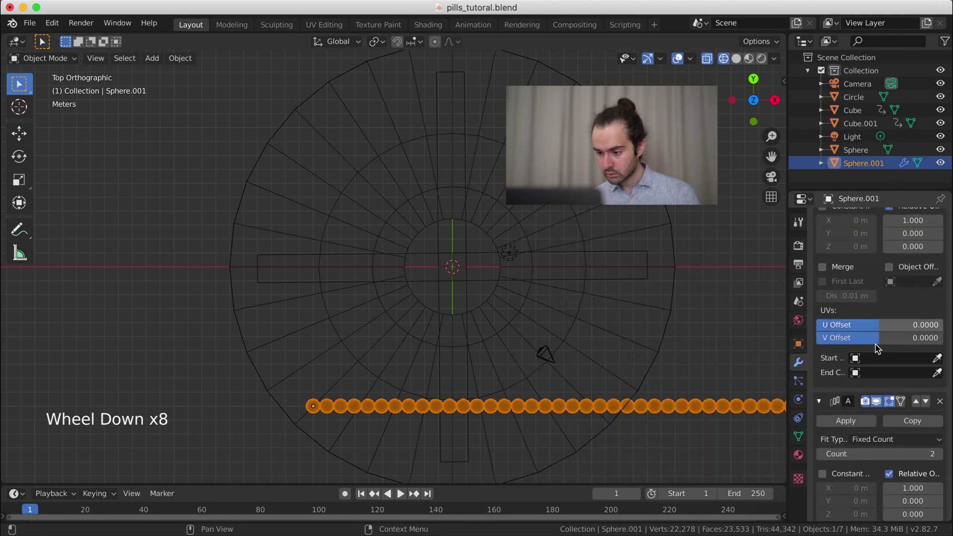
scroll(877, 348, down, 3)
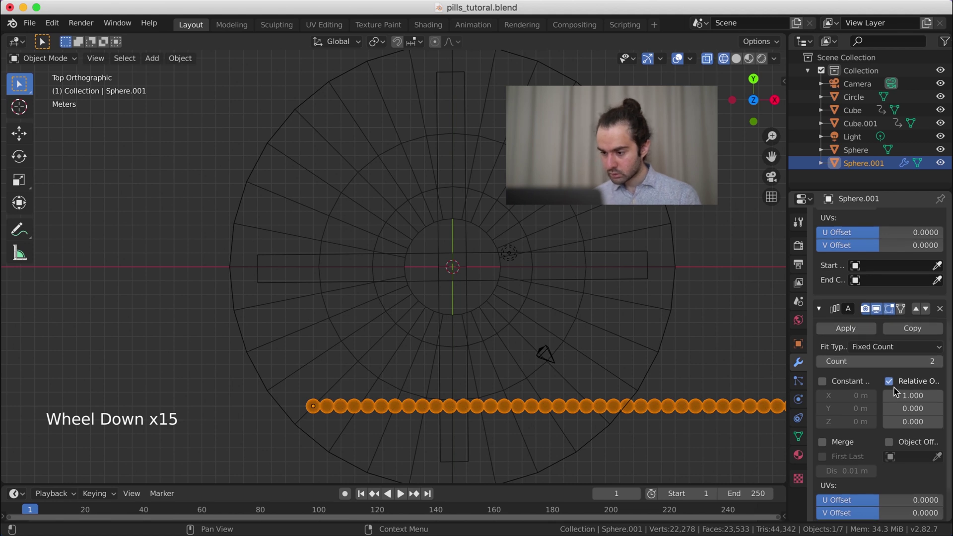
click(910, 396)
text(0)
key(Return)
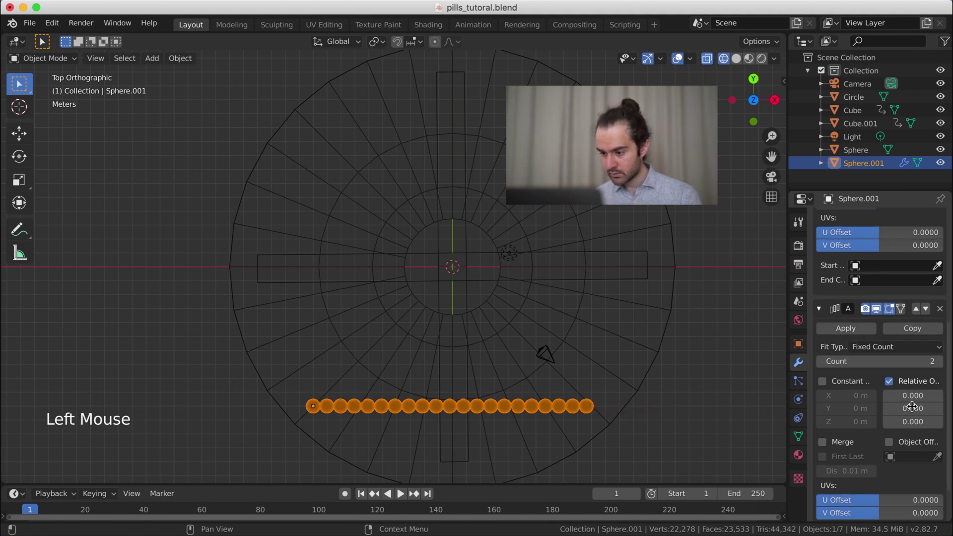
click(913, 408)
text(1)
key(Return)
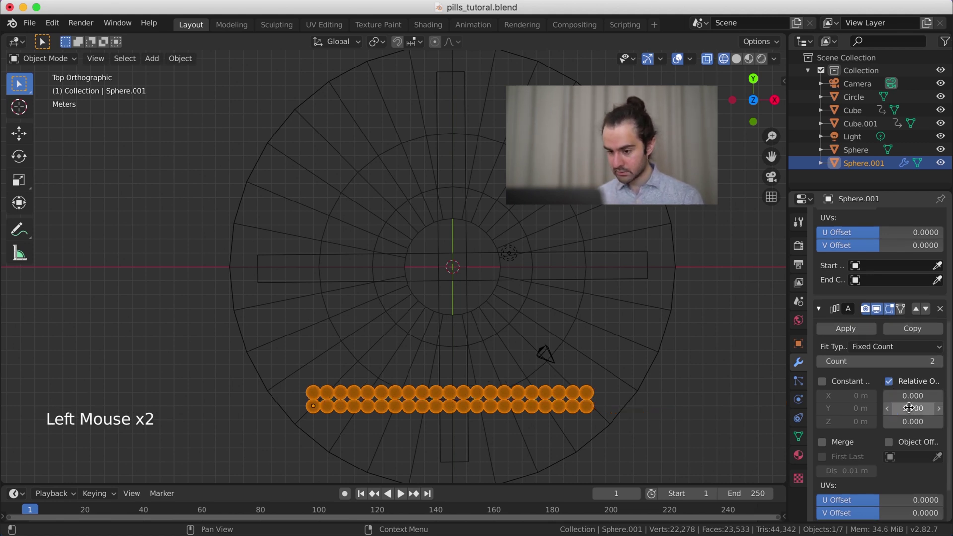
- Set the second Array modifier's count to 21 to fill out a square grid of capsules
click(892, 363)
text(21)
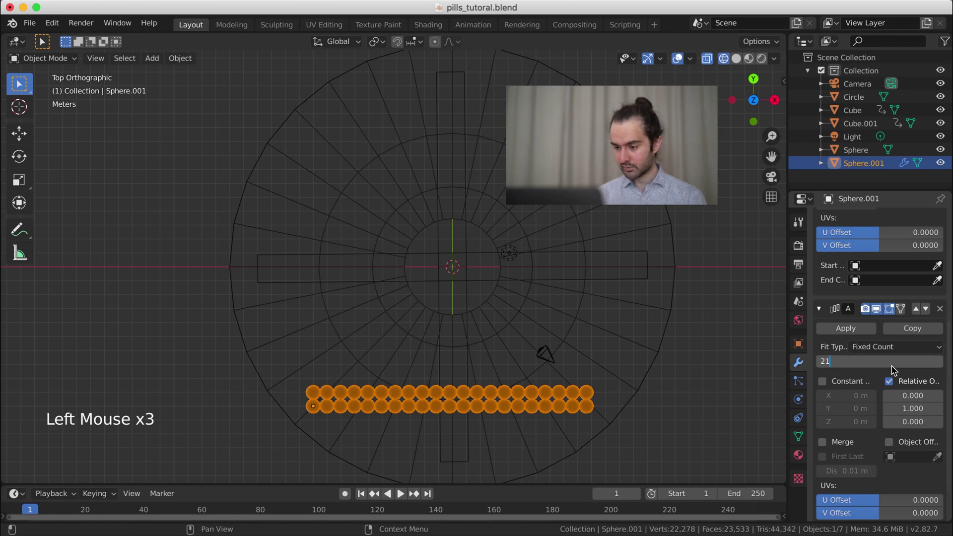
key(Return)
middle_drag(470, 340, 437, 217)
scroll(436, 220, down, 2)
scroll(435, 218, down, 1)
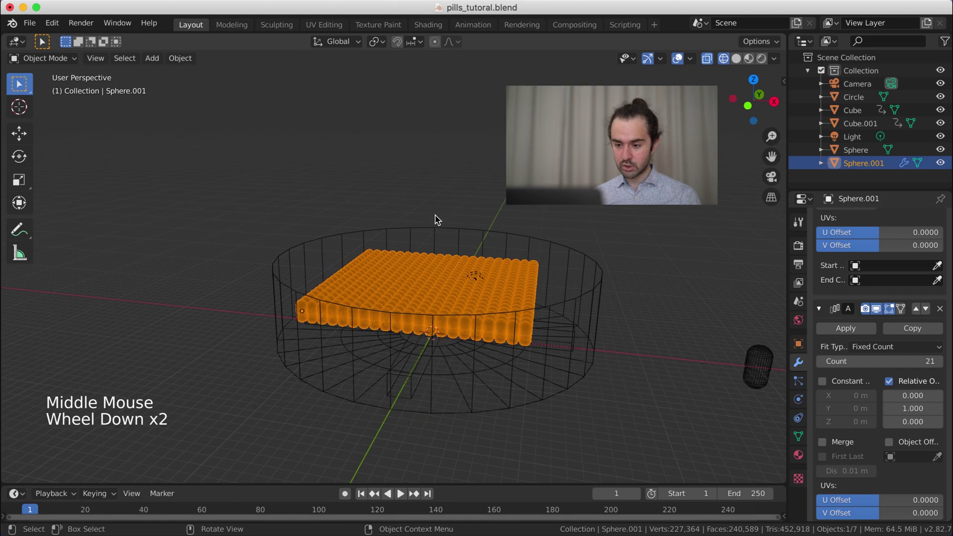
- Apply both Array modifiers to turn the capsule grid into real mesh geometry
key(KP_1)
scroll(504, 301, up, 5)
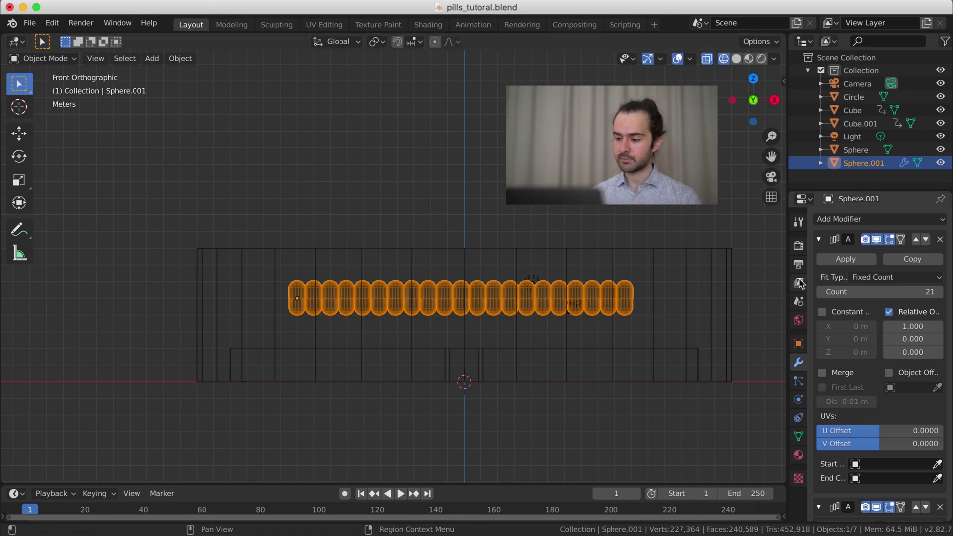
click(844, 259)
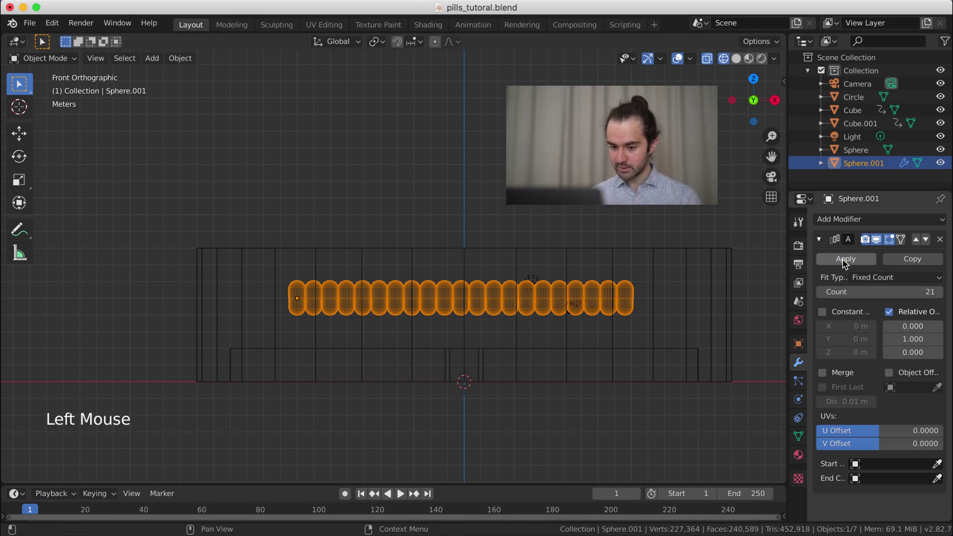
click(845, 259)
middle_drag(508, 252, 476, 296)
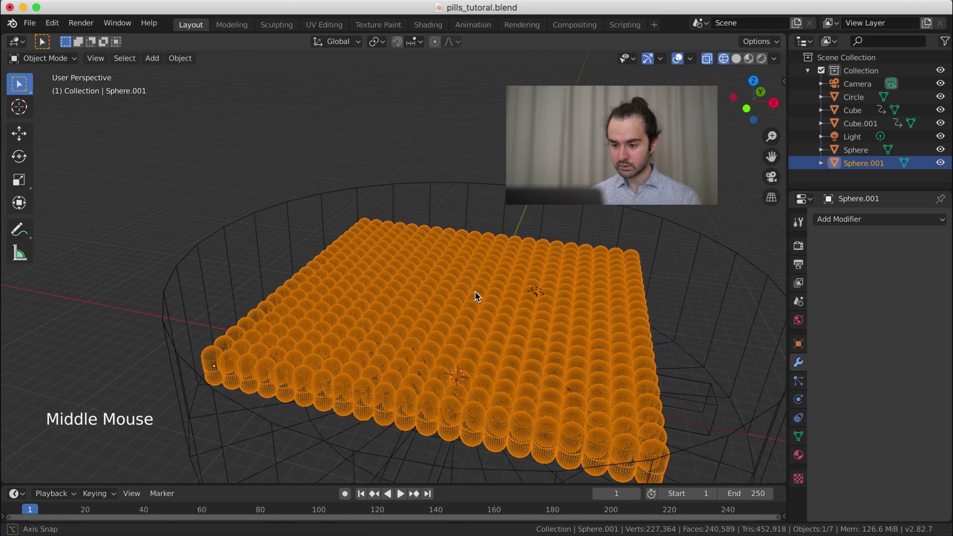
key(Tab)
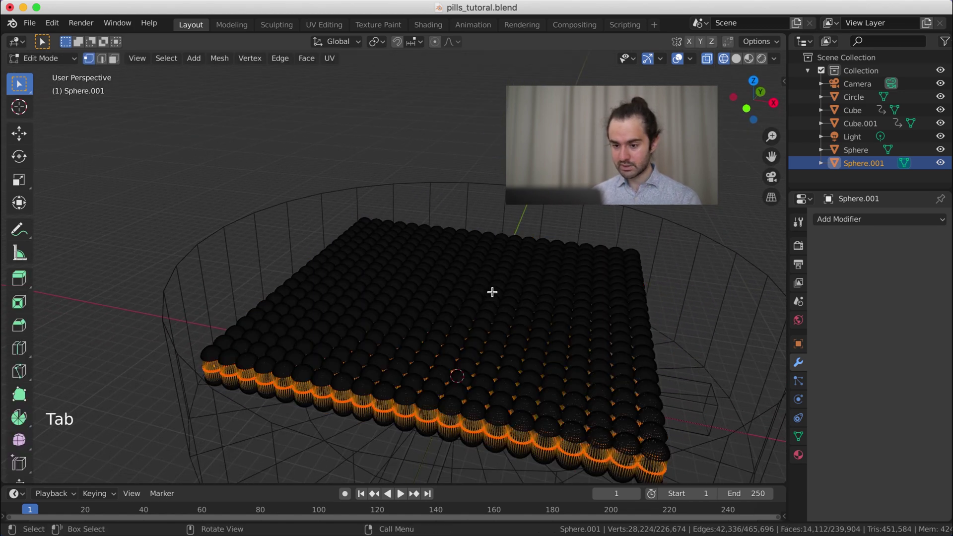
key(Tab)
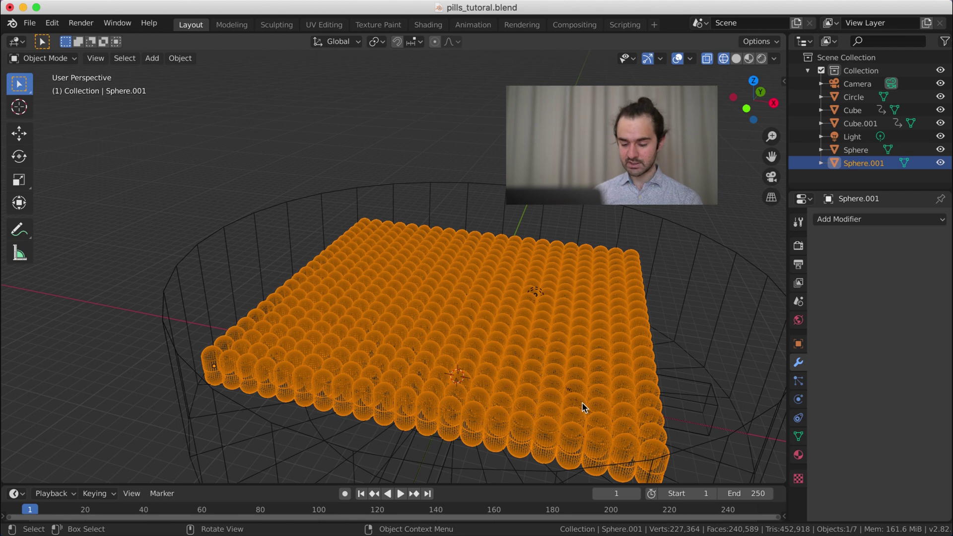
- Select the whole capsule grid mesh, separate it by loose parts into individual capsules, and return to Object Mode
key(KP_1)
scroll(619, 303, up, 1)
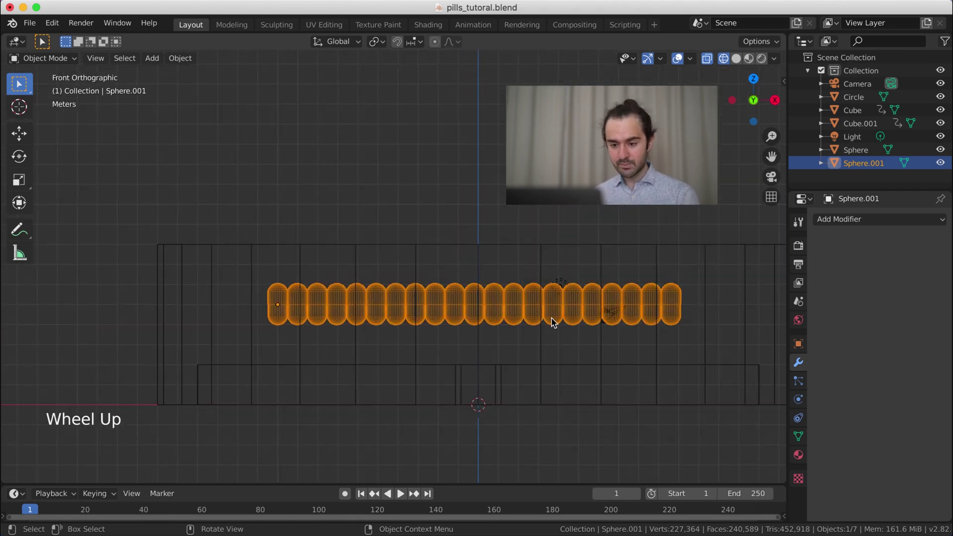
key(Tab)
key(a)
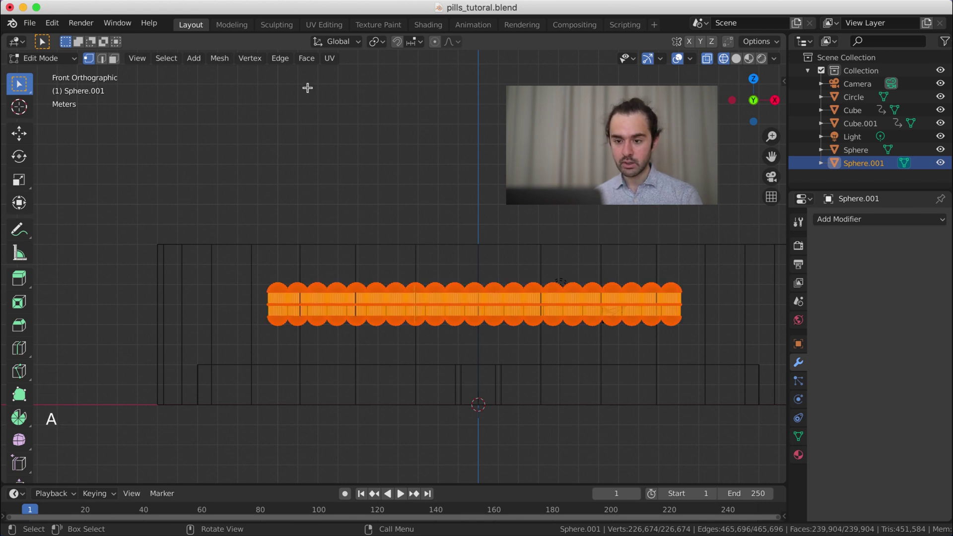
click(161, 58)
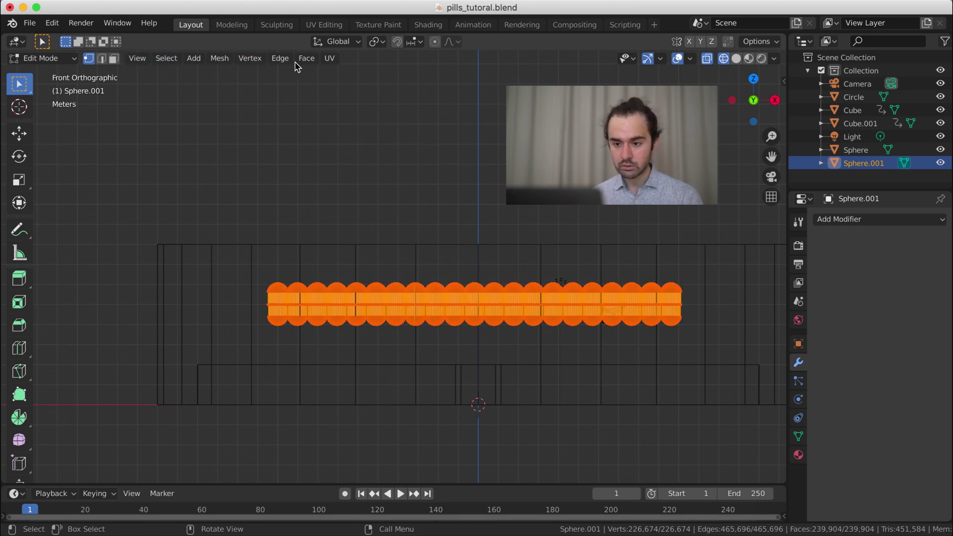
click(220, 59)
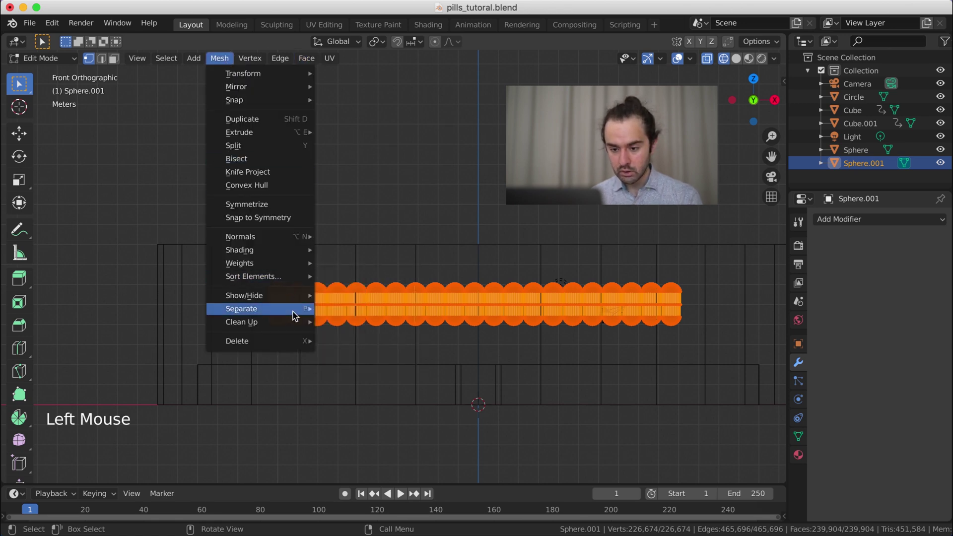
mouse_move(294, 312)
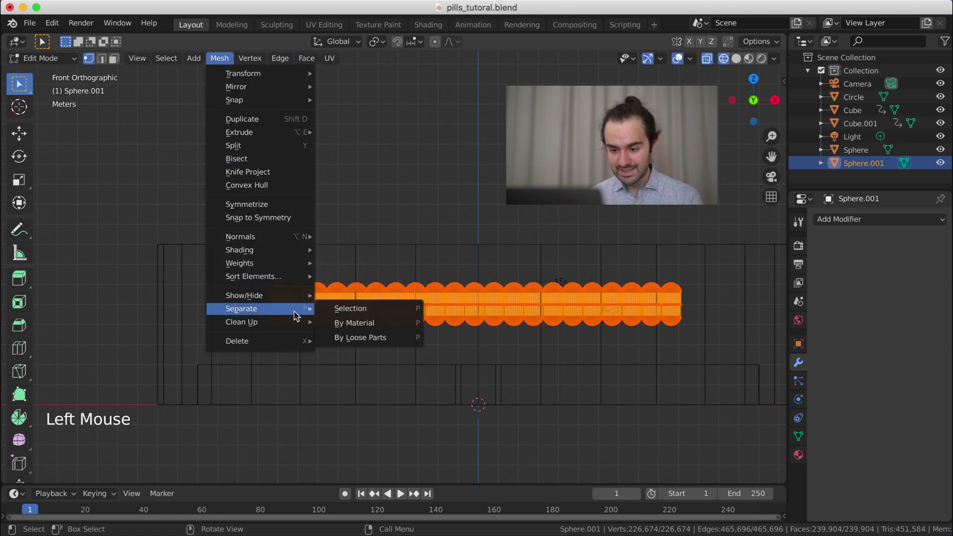
click(370, 338)
key(Tab)
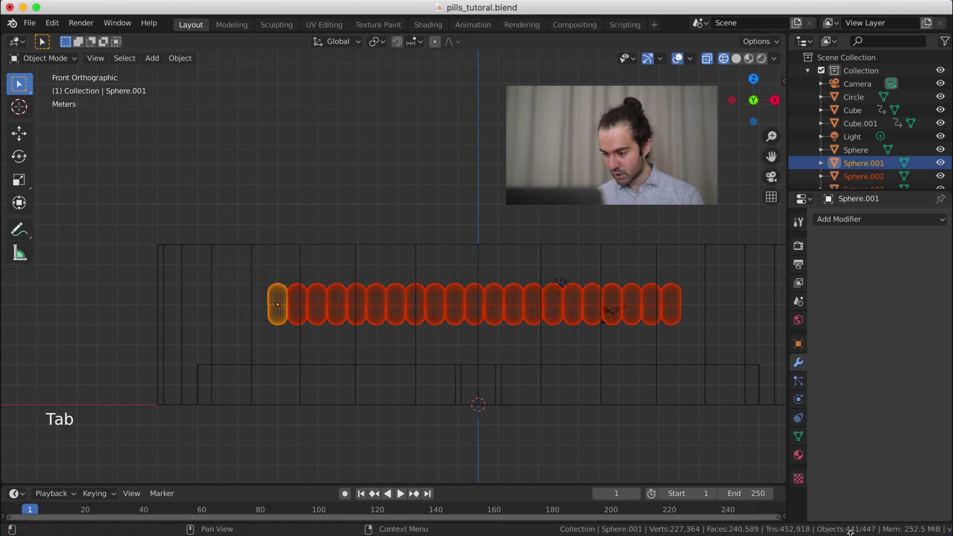
- Set the origin of all selected capsules to their own geometry
middle_drag(597, 313, 576, 359)
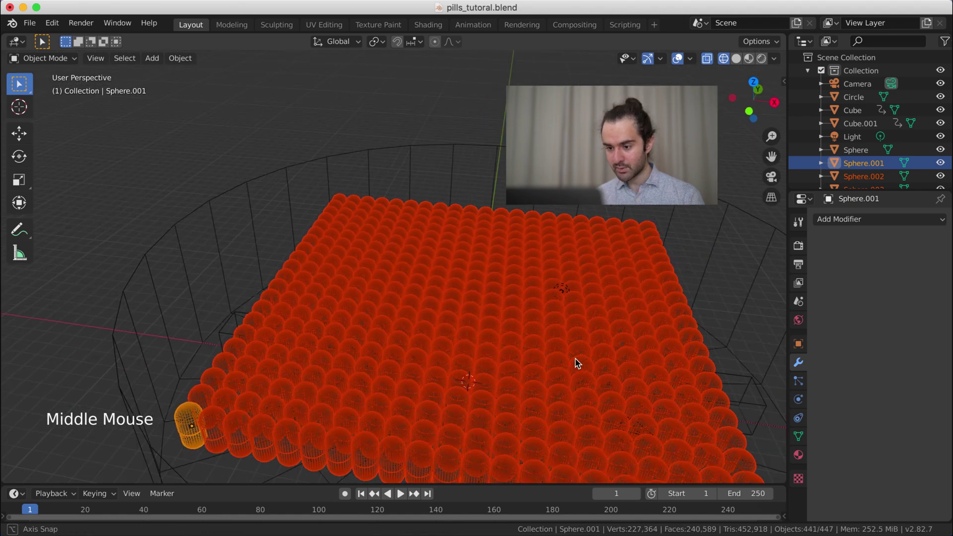
scroll(562, 345, down, 5)
scroll(528, 294, up, 2)
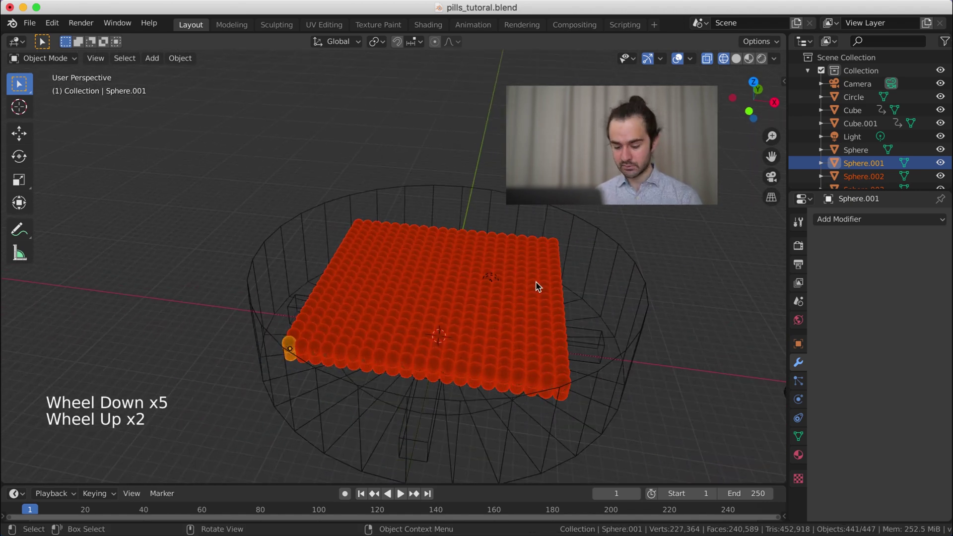
middle_drag(538, 283, 582, 258)
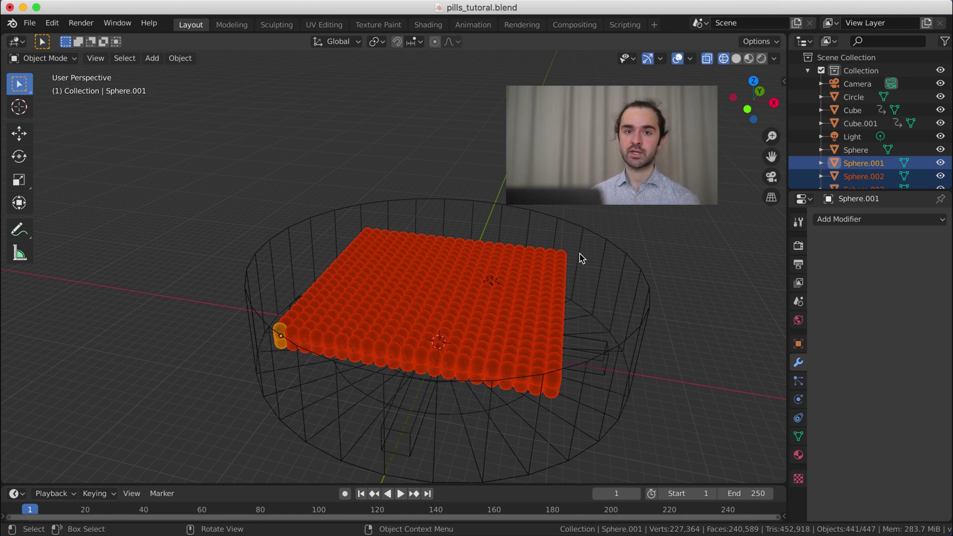
scroll(566, 253, up, 4)
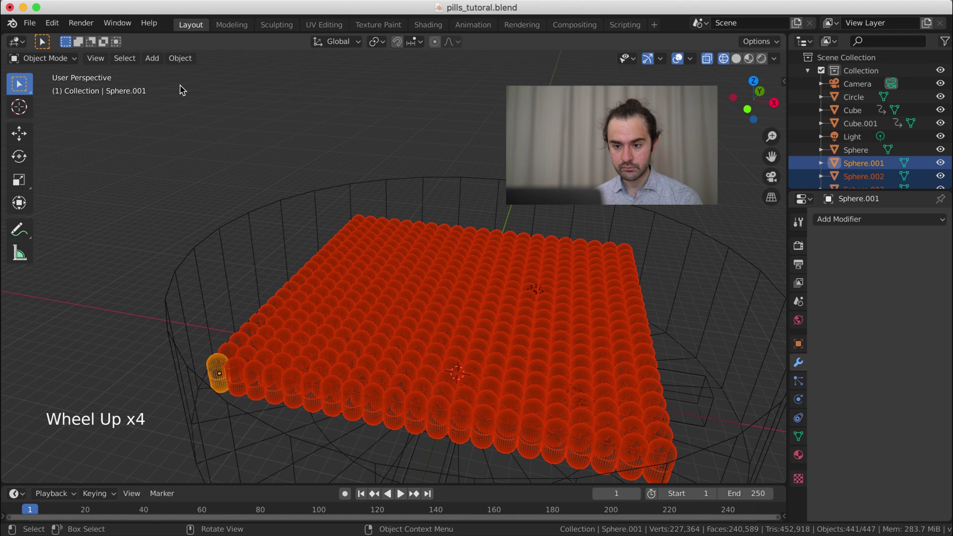
click(180, 58)
mouse_move(261, 87)
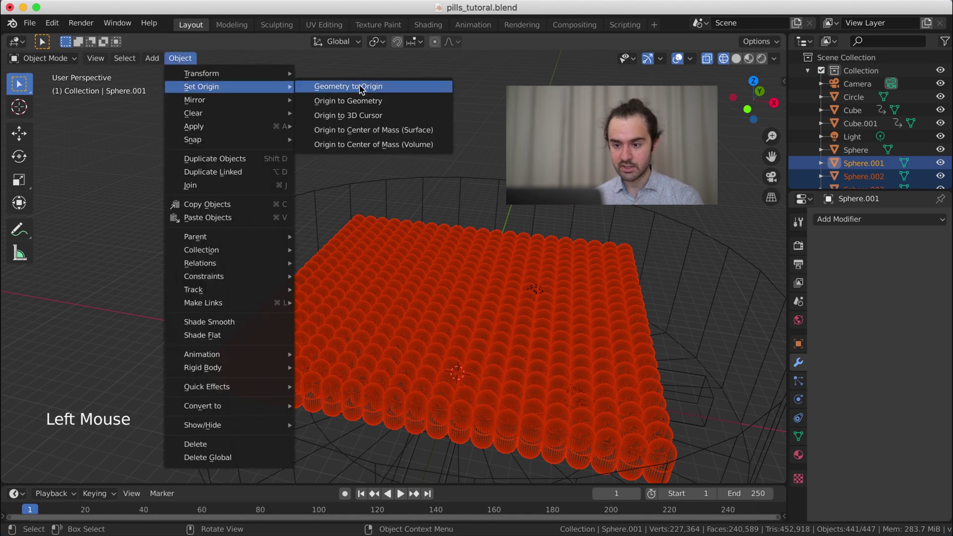
click(380, 102)
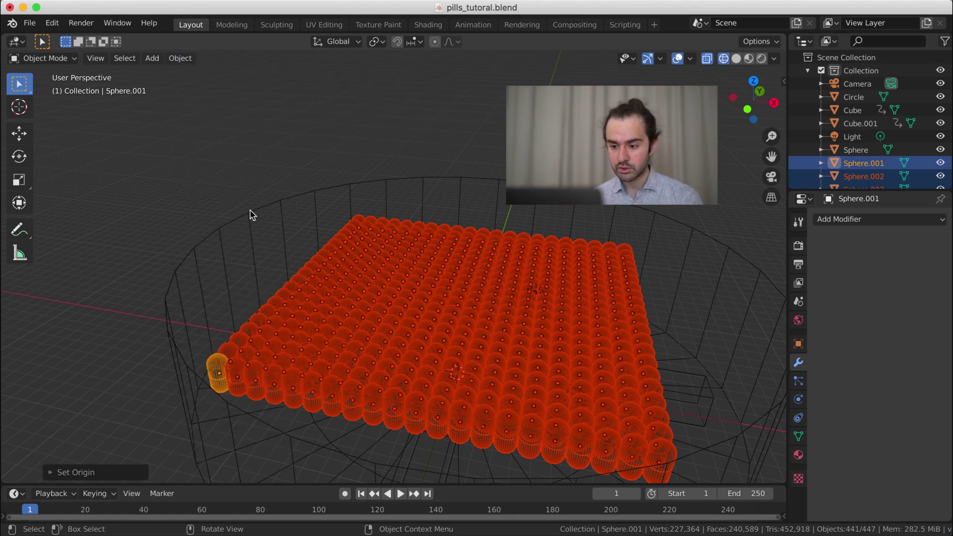
- Link the object data of all selected capsules to the active capsule's mesh
key(ctrl+l)
click(234, 103)
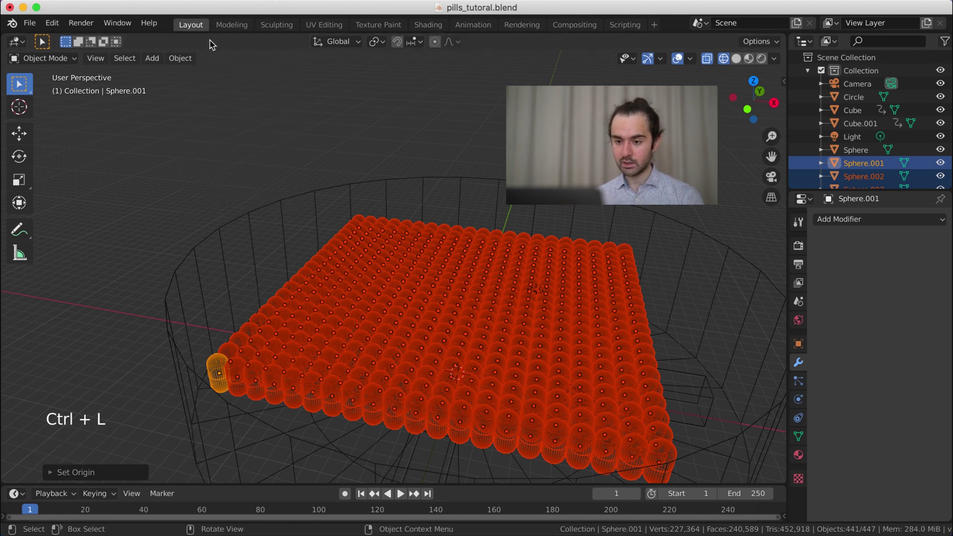
key(ctrl+l)
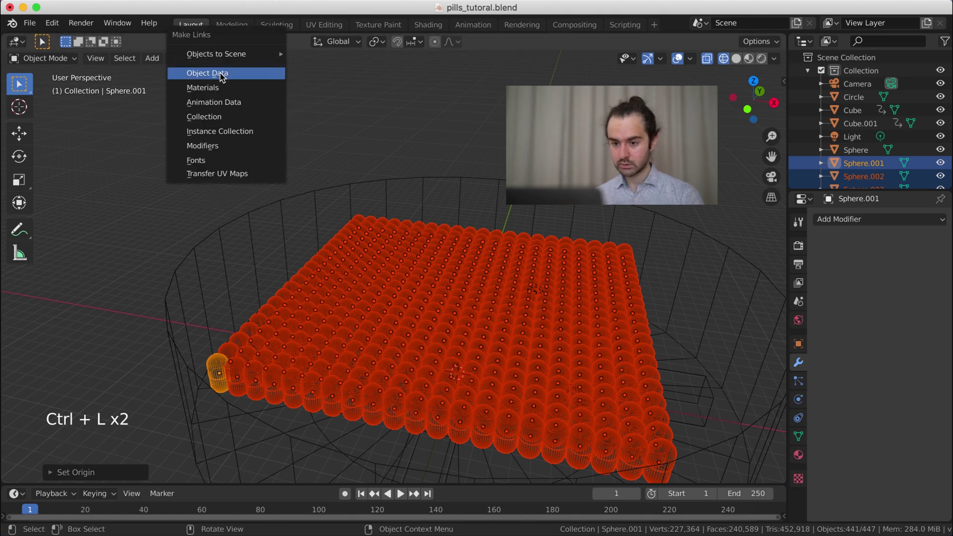
click(221, 74)
scroll(424, 253, down, 2)
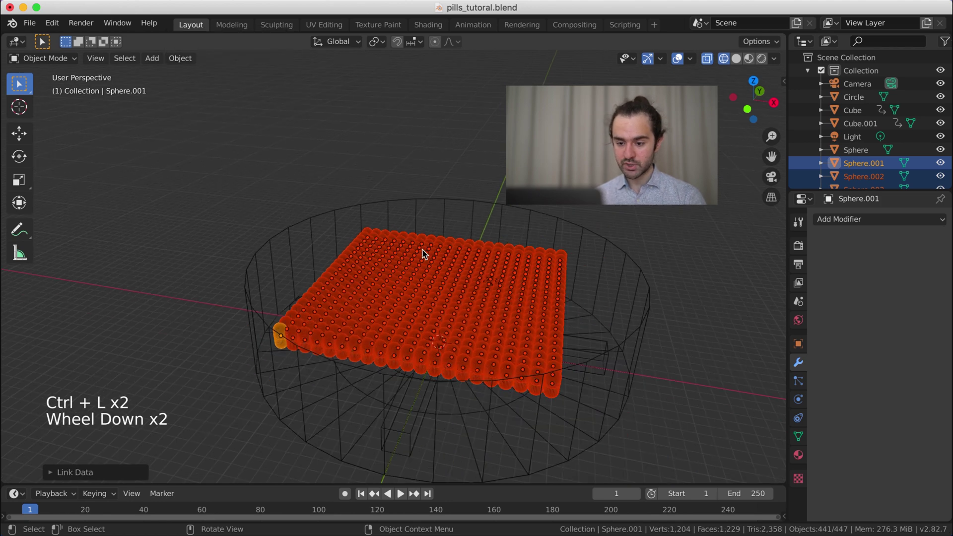
- Select several individual capsules in the grid to check whether they are separate objects
click(538, 344)
right_click(452, 288)
click(317, 291)
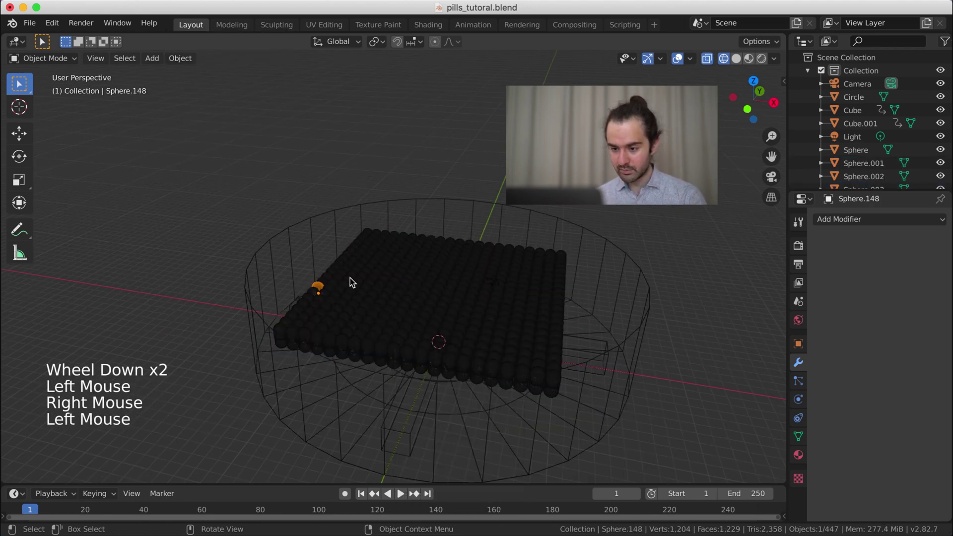
click(388, 276)
click(481, 315)
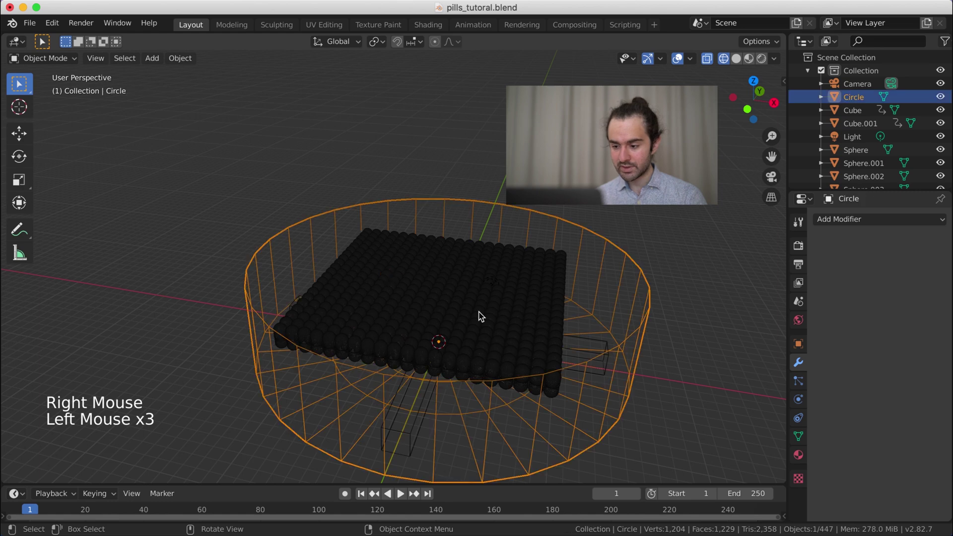
click(433, 296)
click(411, 302)
- Hide the round container in the front view to expose the capsules
key(KP_1)
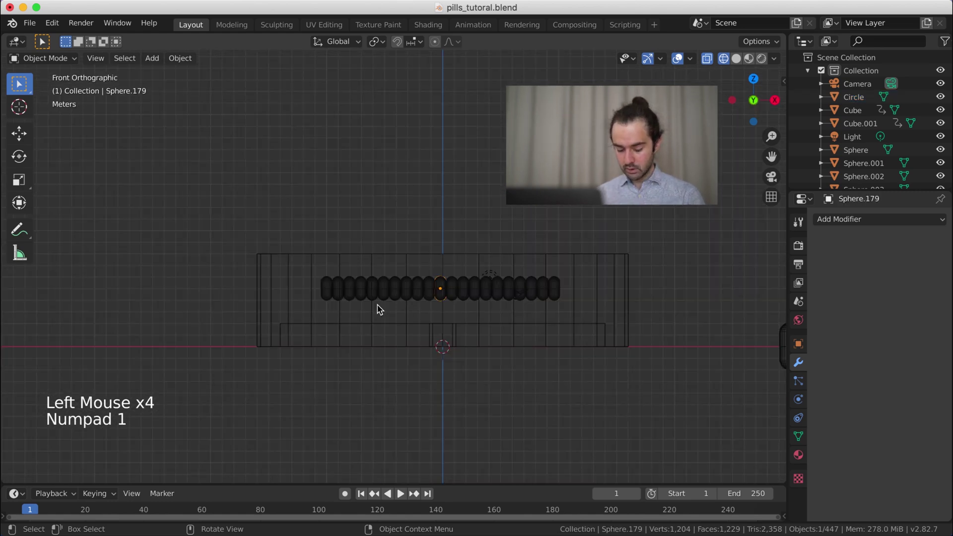
scroll(365, 297, up, 5)
click(341, 246)
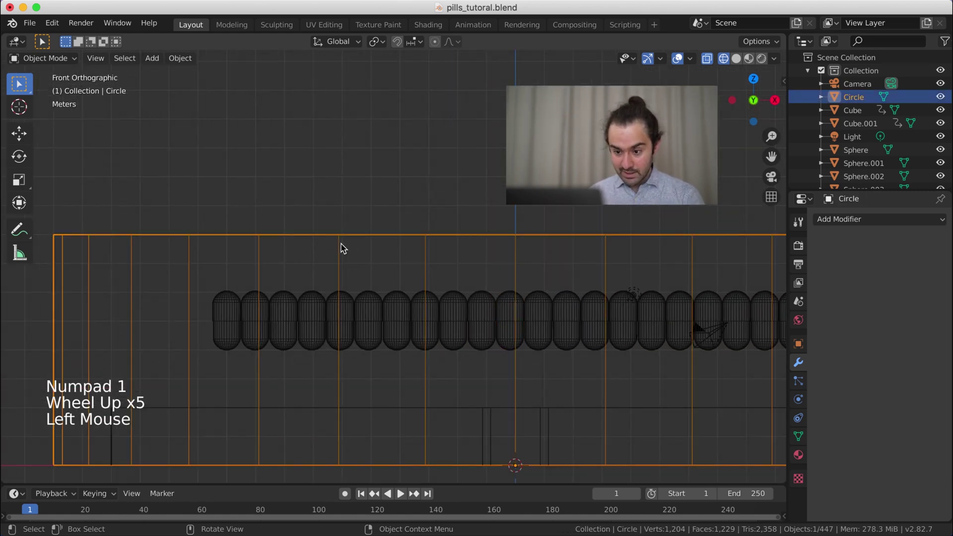
key(h)
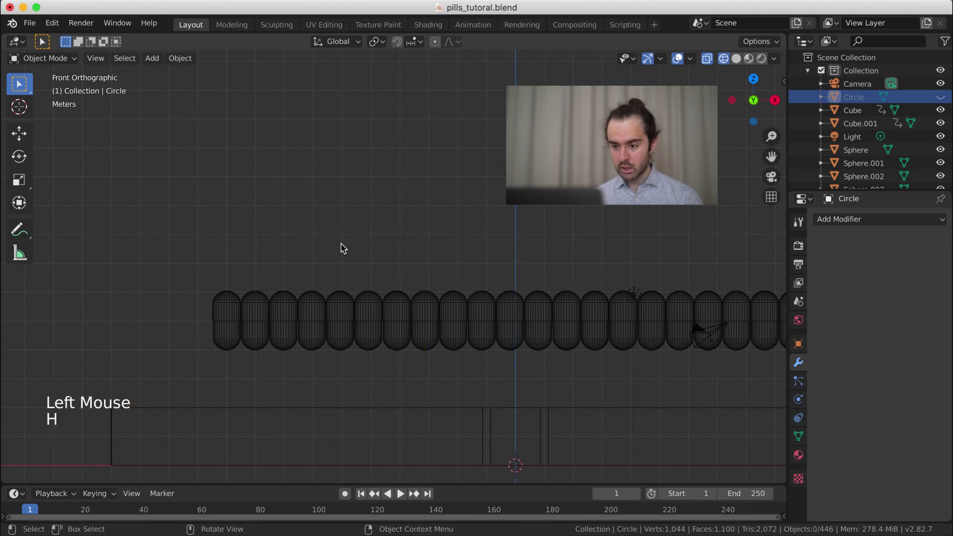
- Select the capsule at the grid's outer corner and briefly toggle Edit Mode to inspect the shared mesh
scroll(362, 307, down, 2)
scroll(417, 333, up, 4)
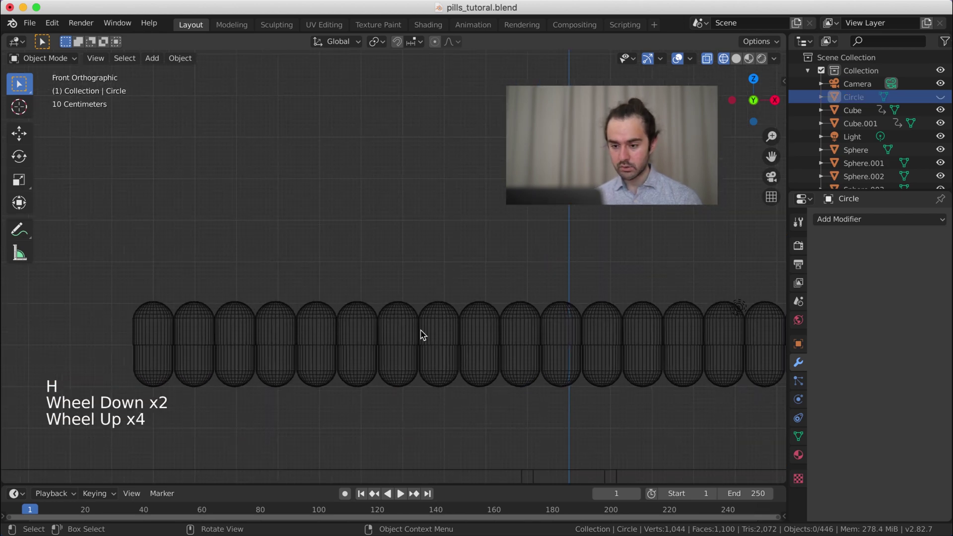
shift+middle_drag(451, 351, 342, 278)
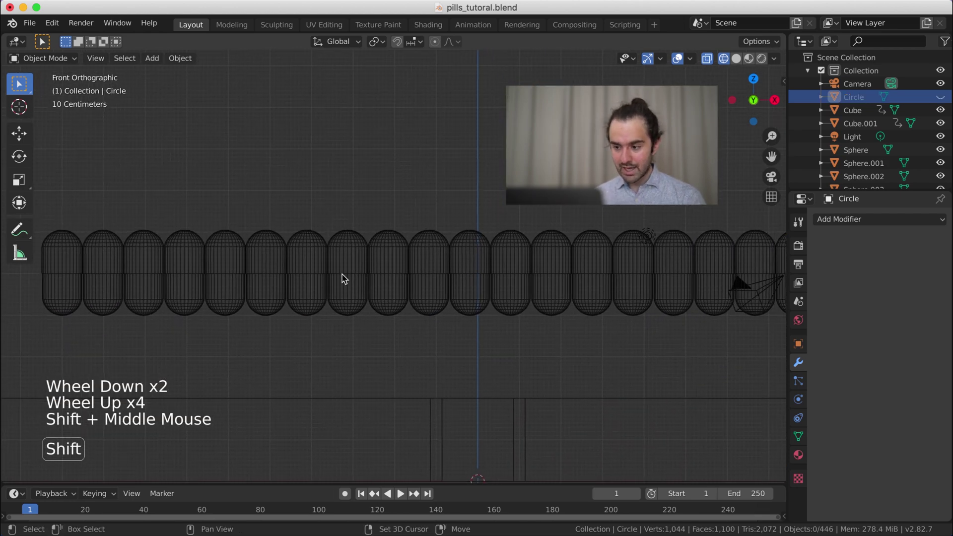
click(65, 261)
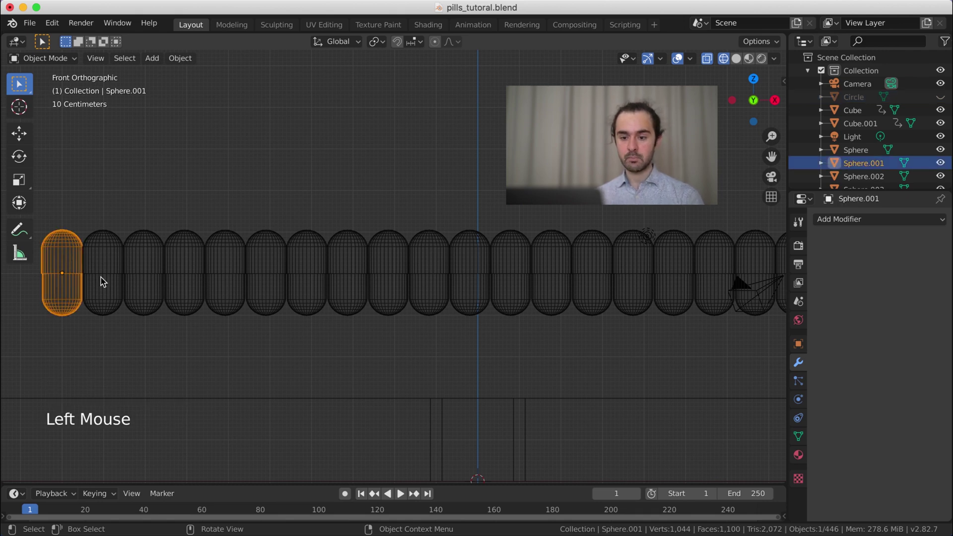
middle_drag(103, 279, 147, 304)
scroll(147, 304, down, 4)
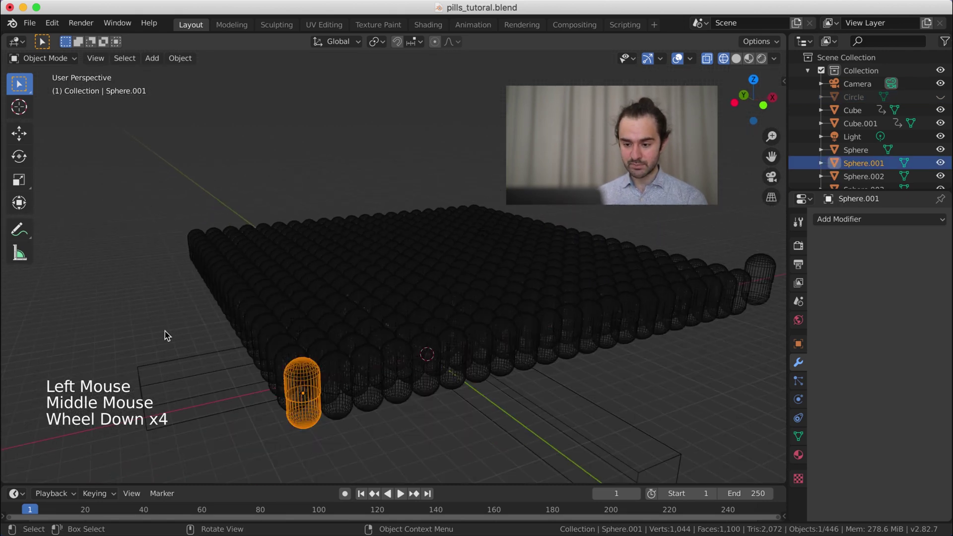
key(Tab)
scroll(355, 440, up, 2)
key(Tab)
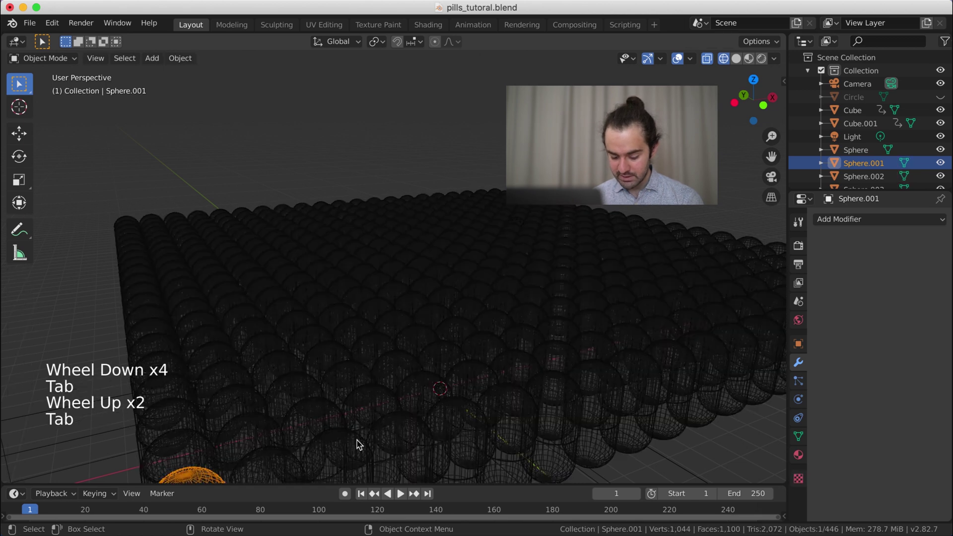
scroll(356, 441, down, 2)
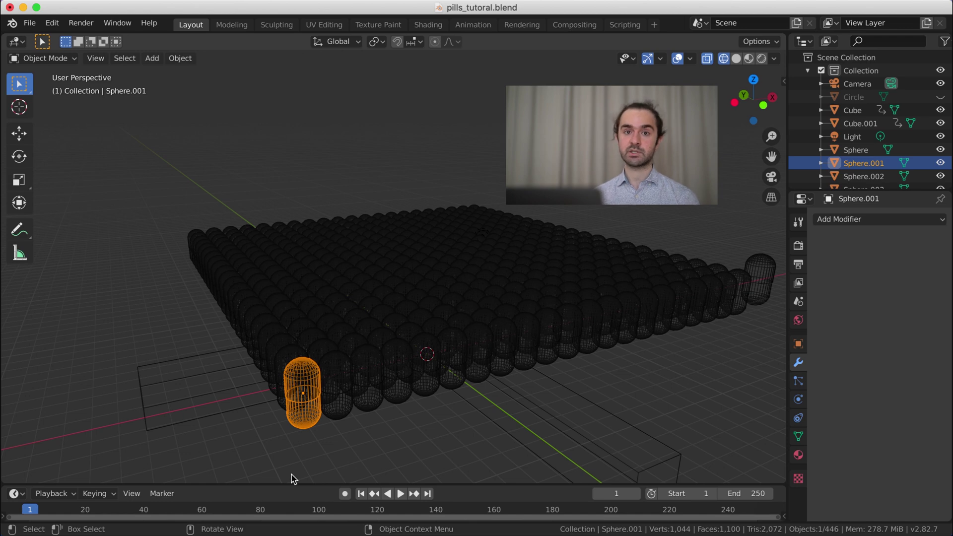
- Frame the corner capsule in the front view and switch the viewport shading to Material Preview
key(KP_1)
scroll(291, 475, up, 2)
shift+middle_drag(291, 475, 464, 324)
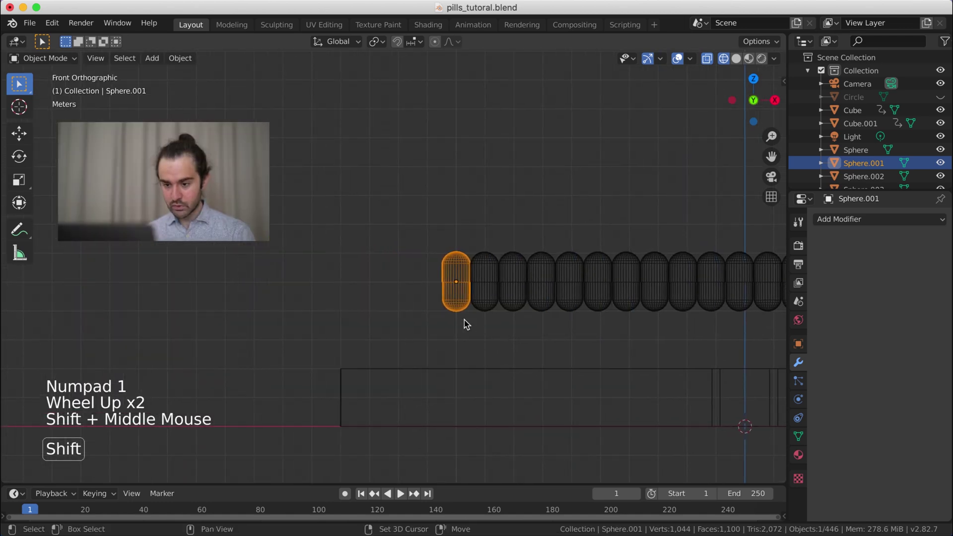
scroll(534, 351, up, 4)
shift+middle_drag(535, 351, 411, 321)
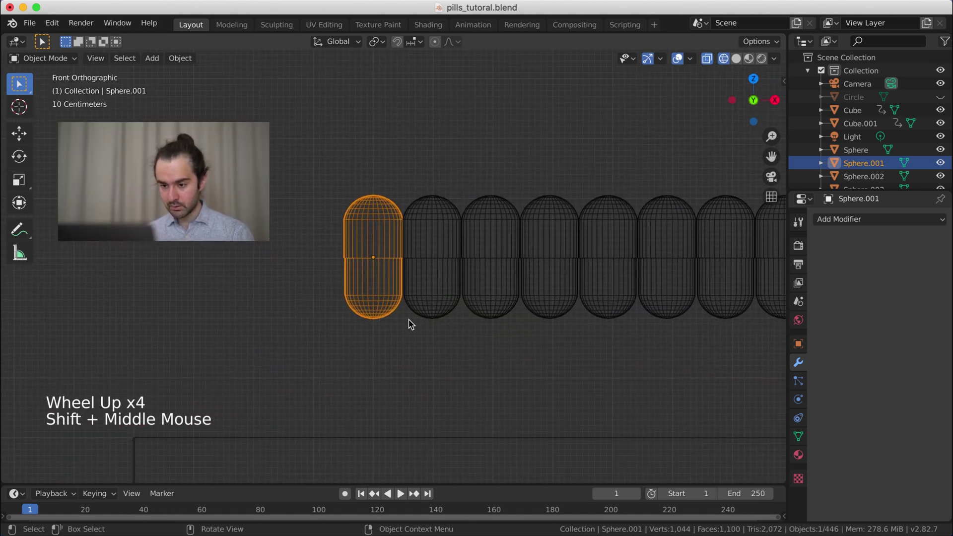
scroll(410, 320, up, 1)
key(z)
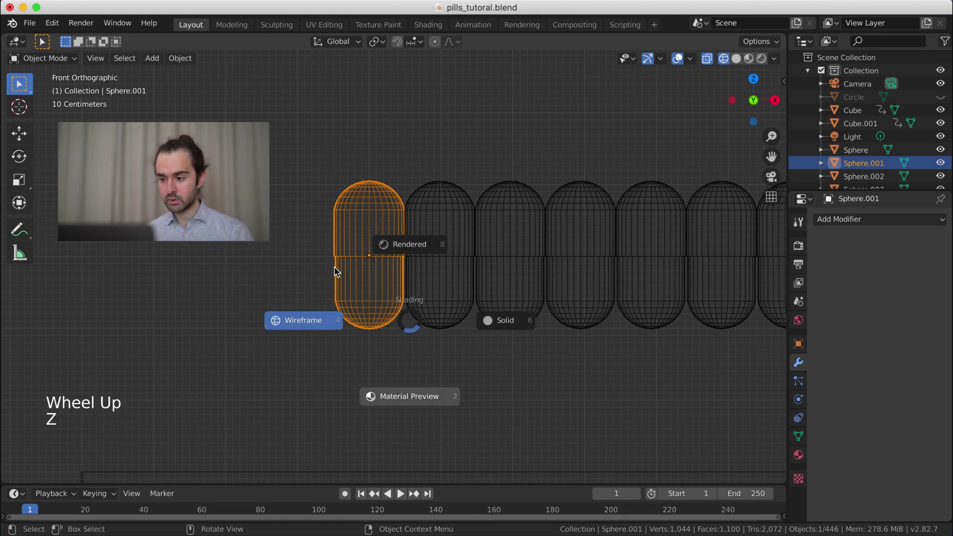
key(2)
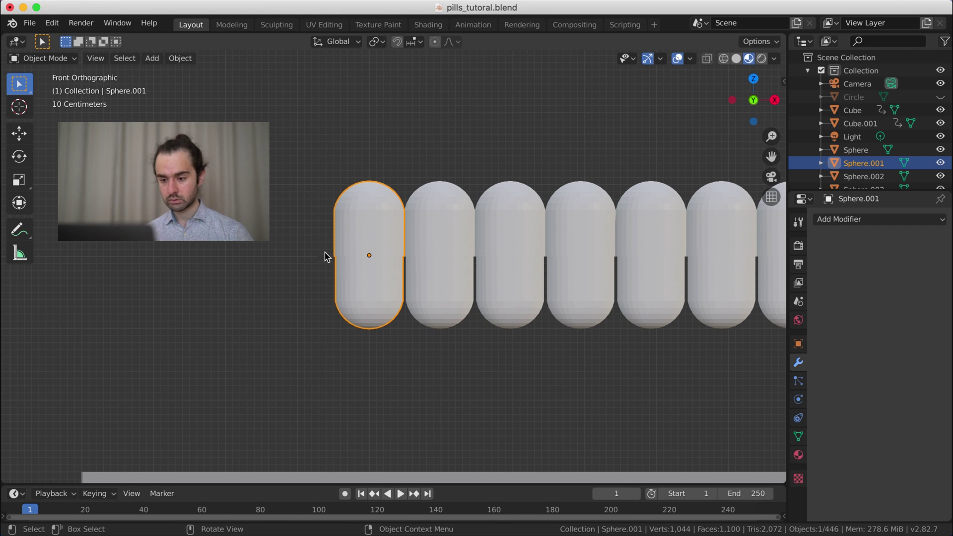
- Add a new material to the corner capsule and set its base color to orange
click(799, 455)
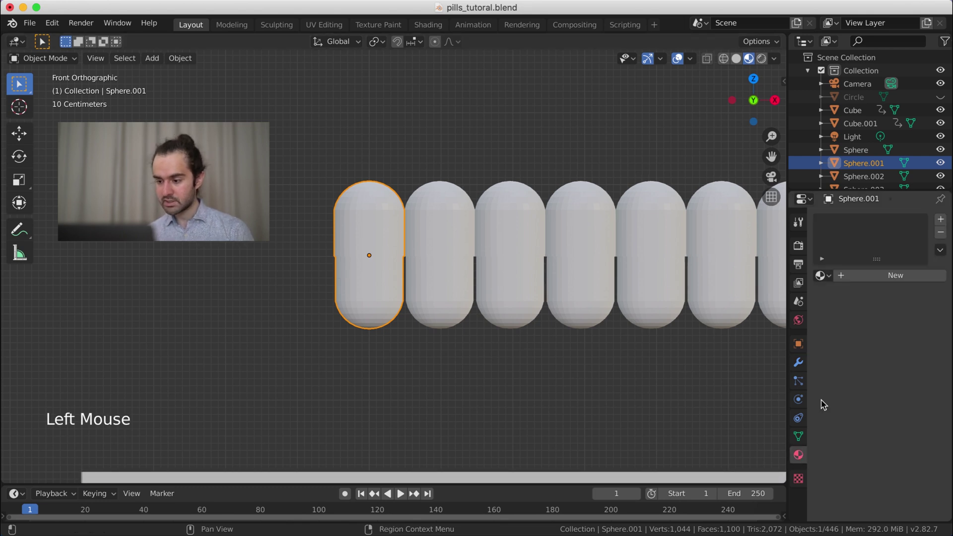
click(889, 275)
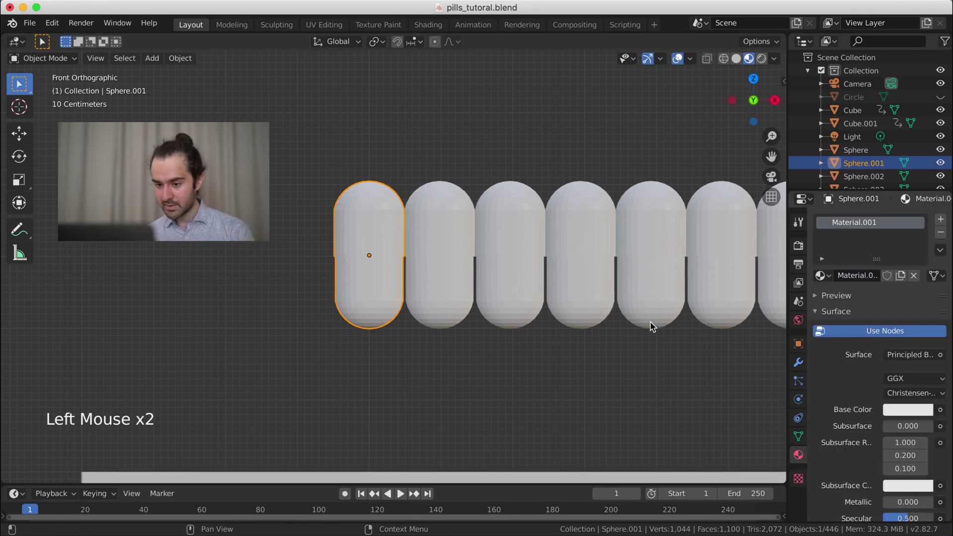
scroll(494, 274, up, 7)
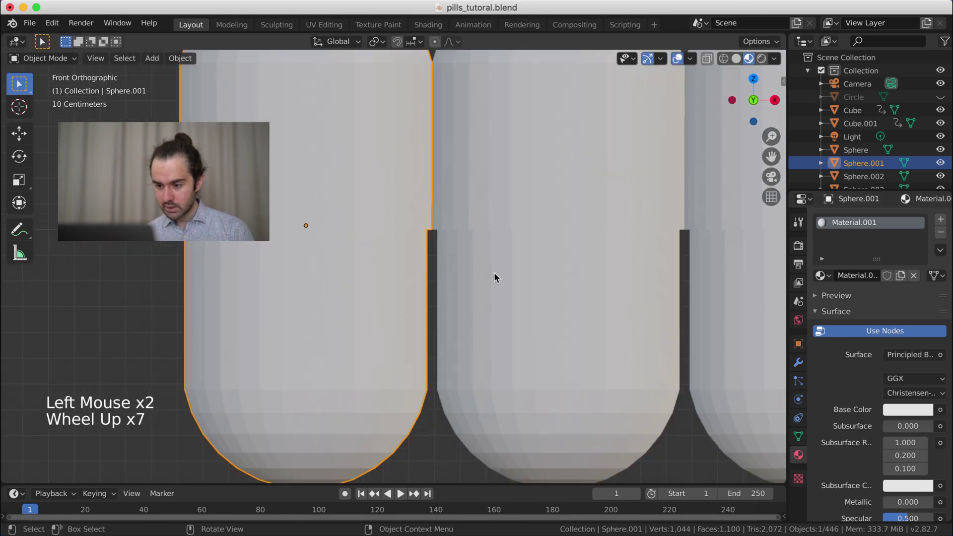
scroll(495, 276, down, 2)
scroll(653, 298, down, 2)
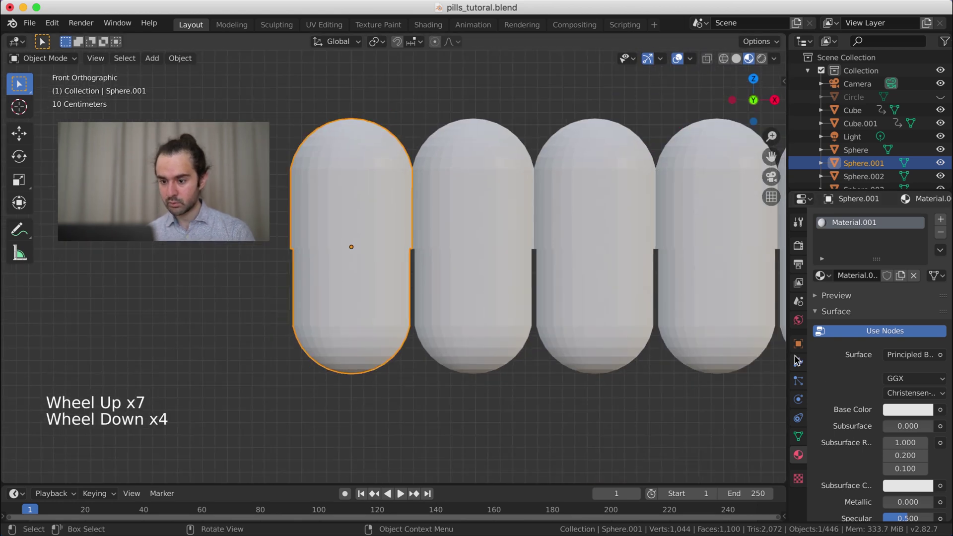
click(911, 412)
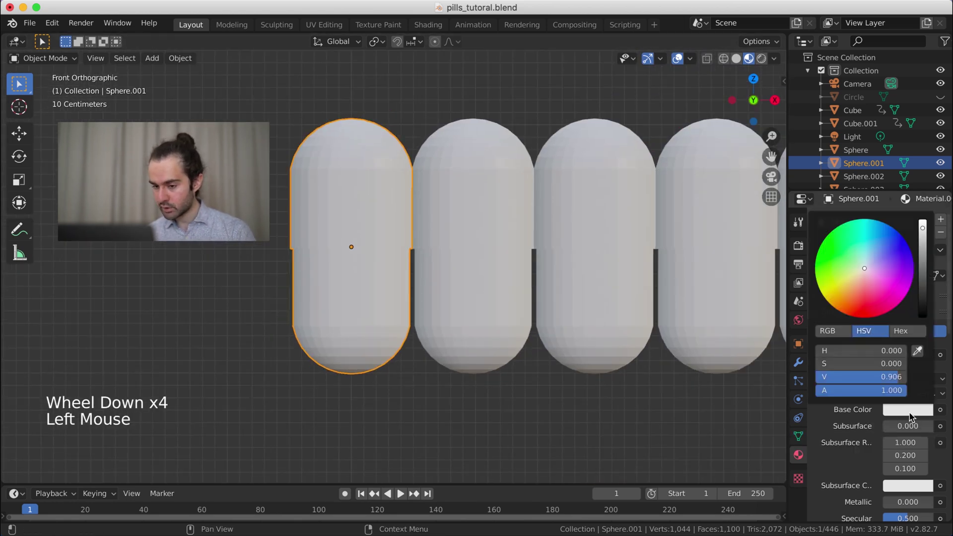
drag(857, 298, 842, 312)
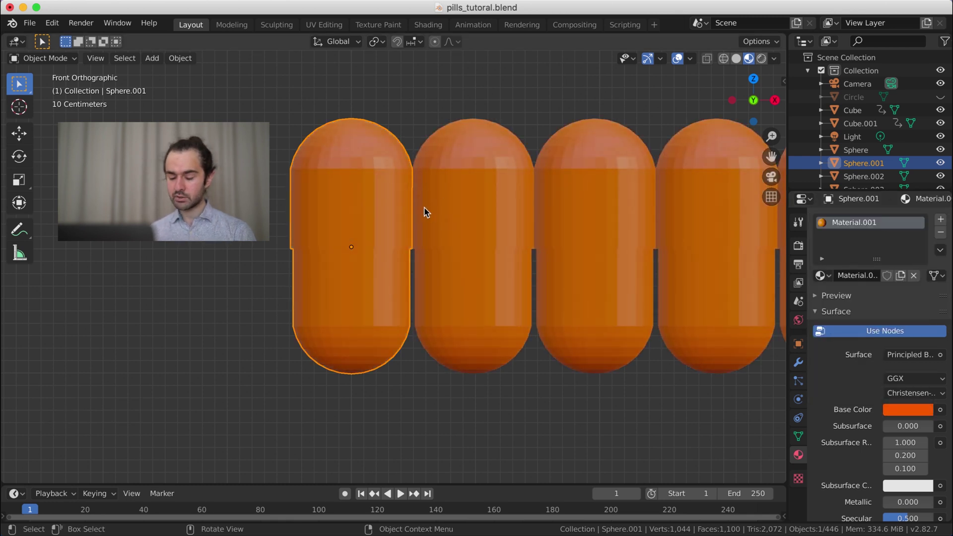
- In Edit Mode with wireframe shading, box-select the capsule's bottom cap and grow the selection to cover the whole lower half
key(Tab)
scroll(329, 234, up, 2)
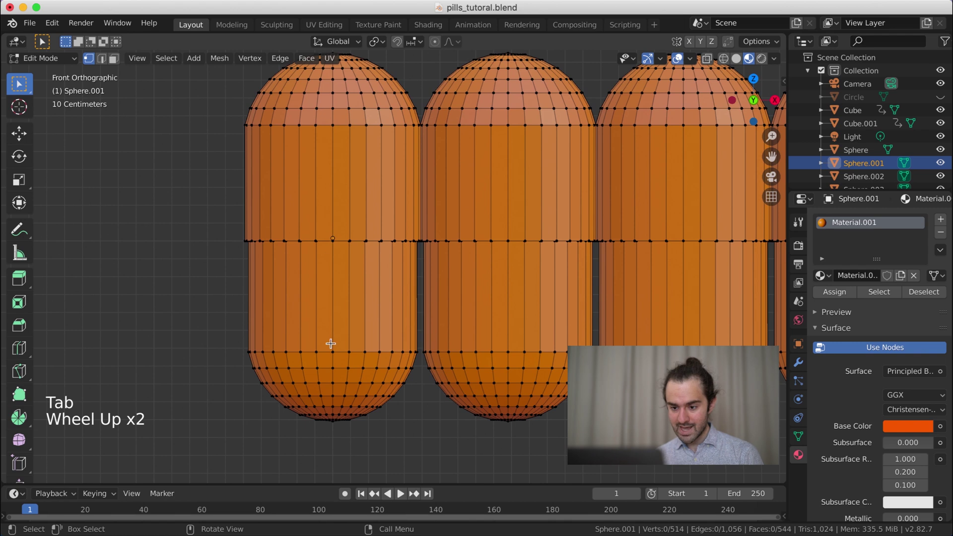
key(z)
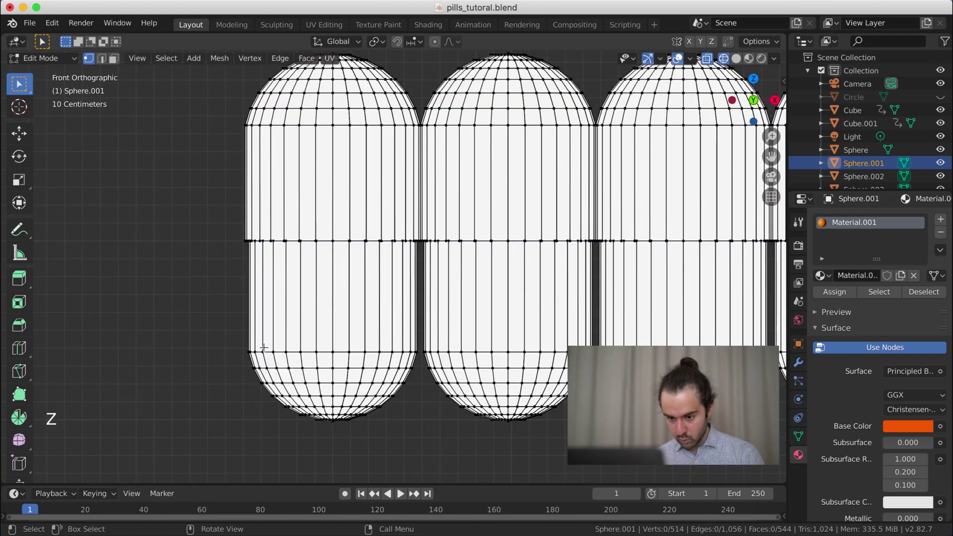
click(264, 349)
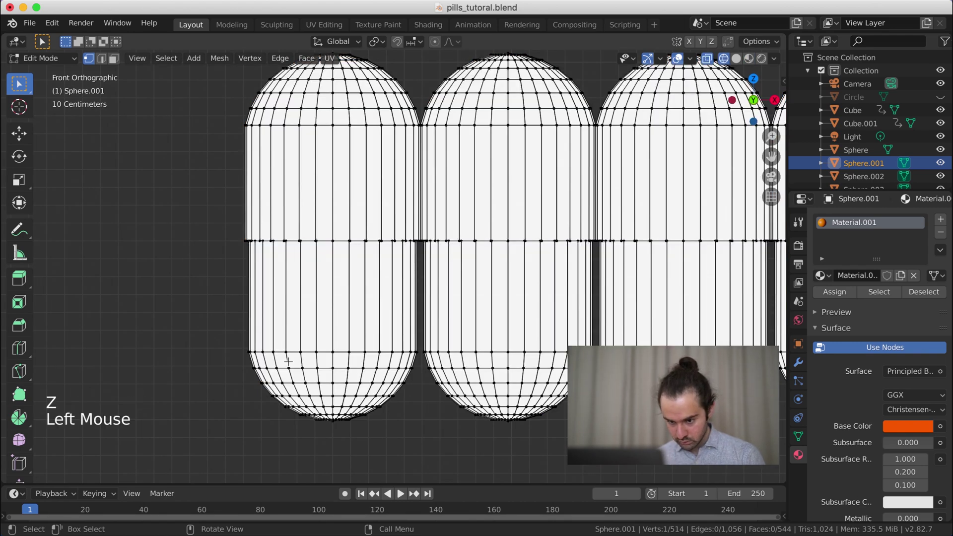
key(b)
drag(237, 342, 392, 418)
middle_drag(230, 351, 314, 381)
key(KP_1)
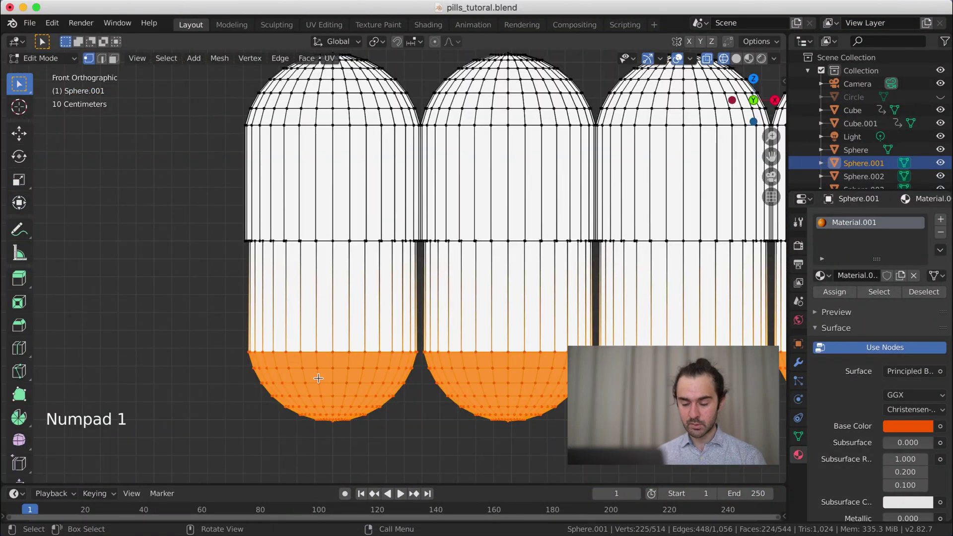
scroll(320, 377, up, 1)
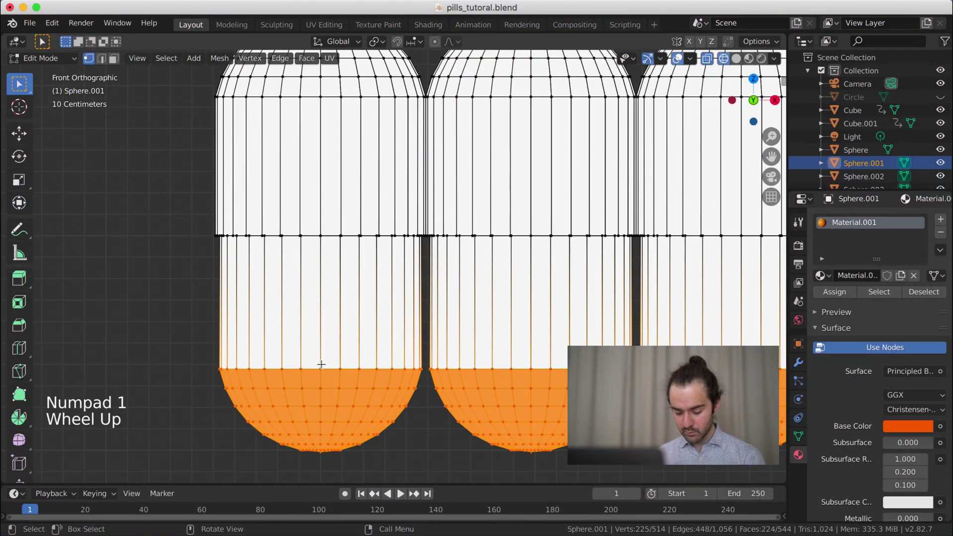
key(ctrl+KP_Add)
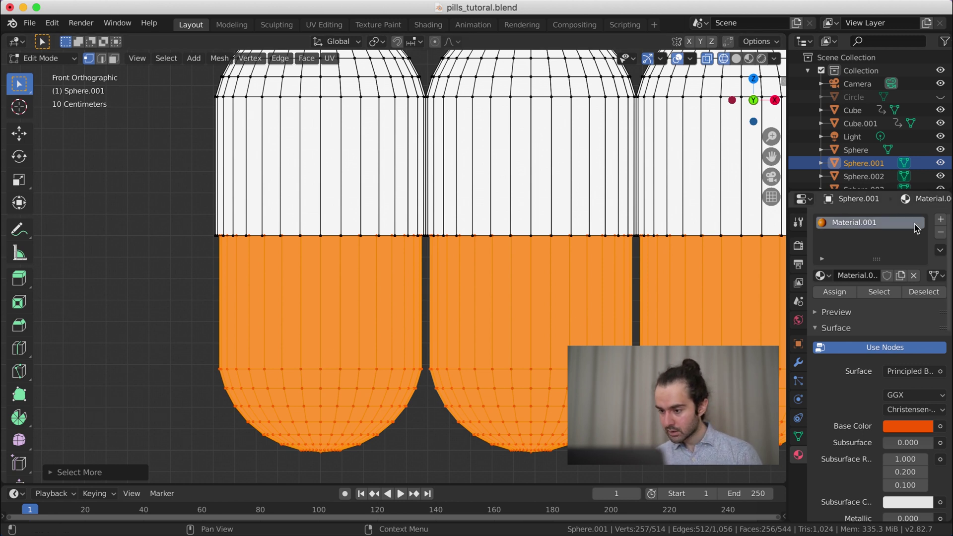
- Add a second material slot and assign it to the selected lower halves of the capsules, viewed in Material Preview
click(941, 219)
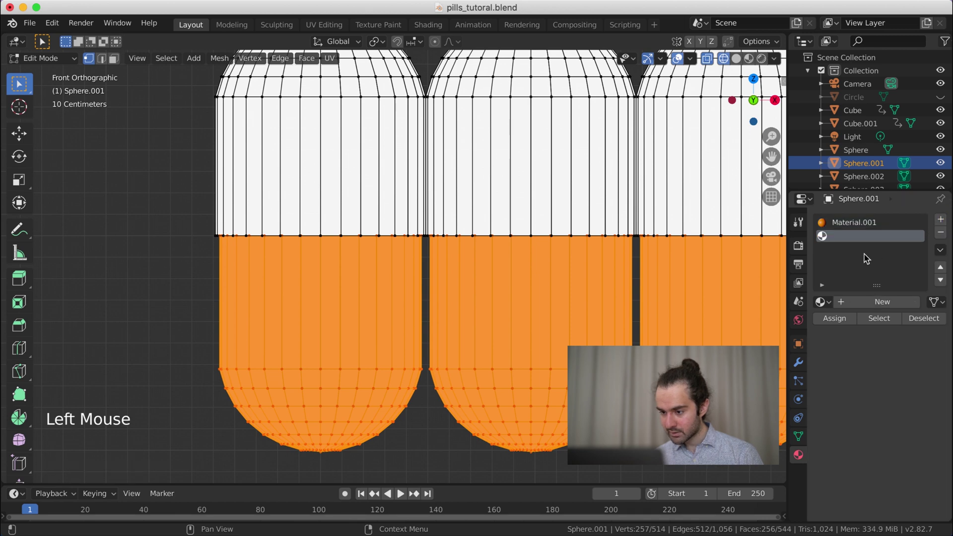
key(z)
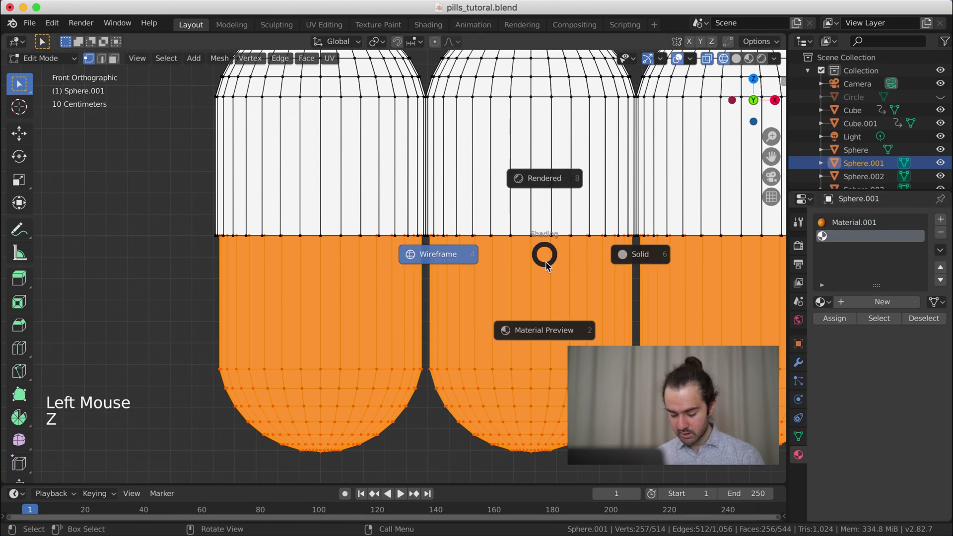
click(543, 329)
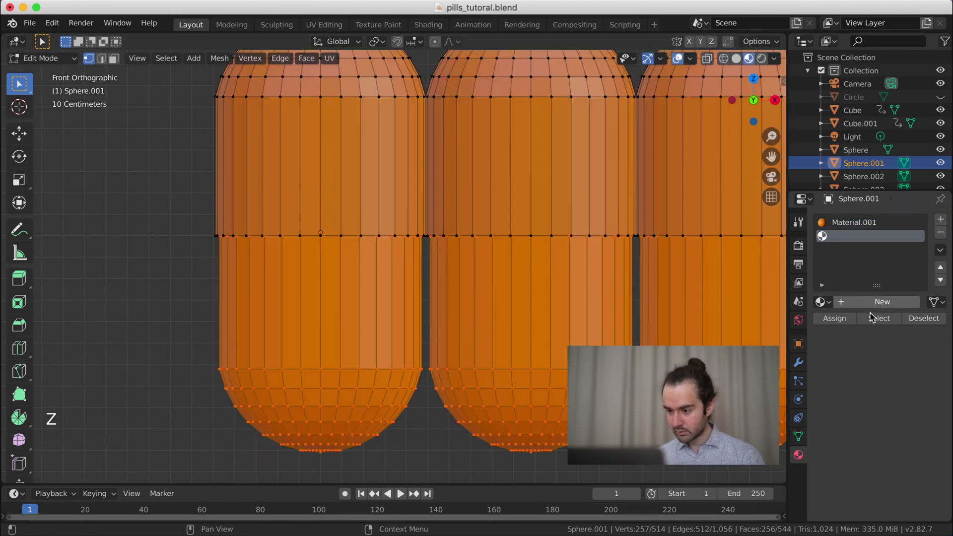
click(845, 320)
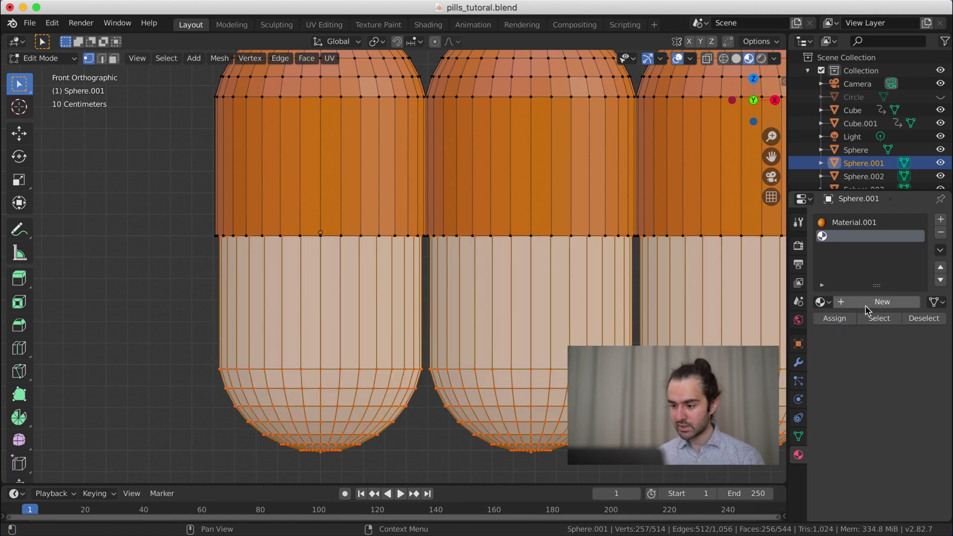
- Create a material named Blue in the new slot with a blue base colour (H 0.568, S 0.776, V 0.906) and return to Object Mode
click(861, 302)
double_click(860, 303)
text(Blue)
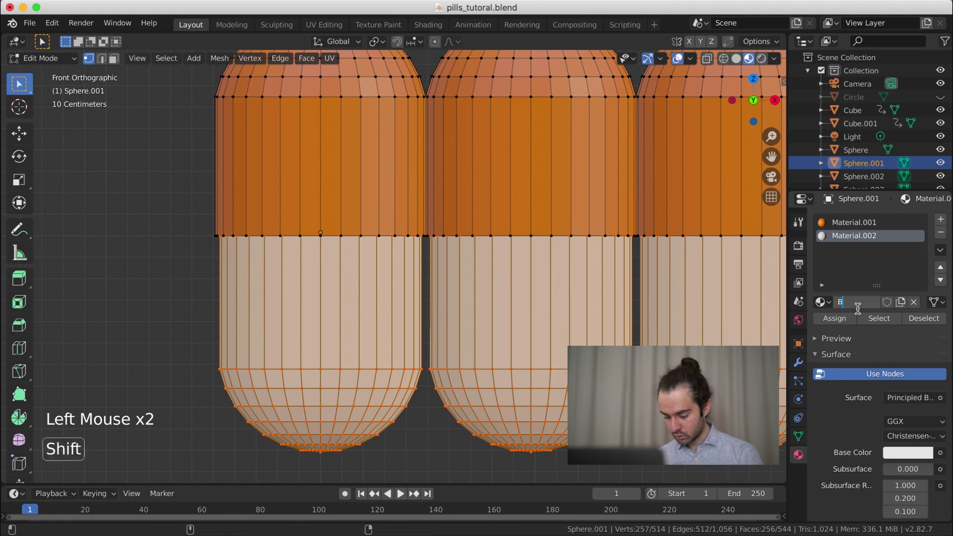
click(915, 460)
click(909, 453)
click(881, 276)
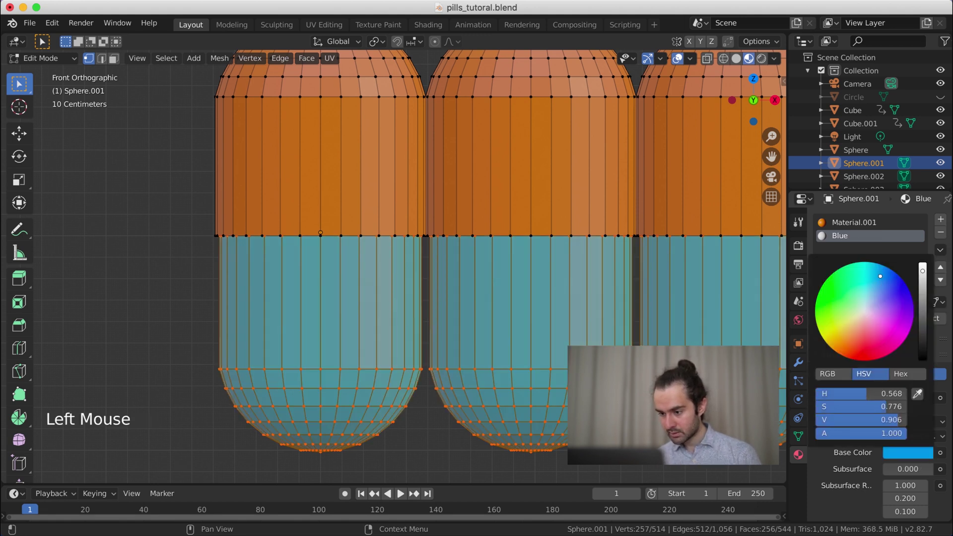
key(Tab)
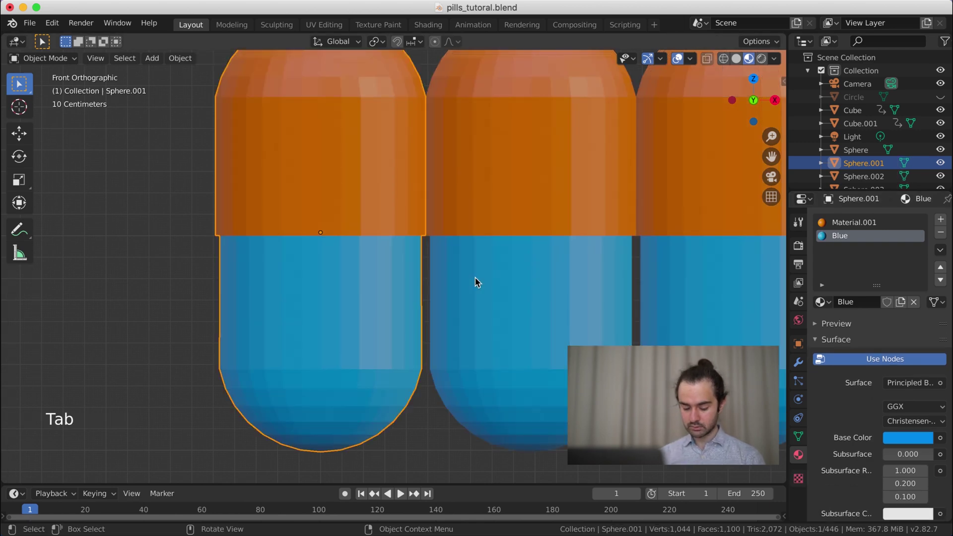
- Examine the two-coloured capsule grid in perspective and from the front
scroll(471, 273, down, 4)
scroll(546, 248, down, 7)
middle_drag(603, 233, 624, 281)
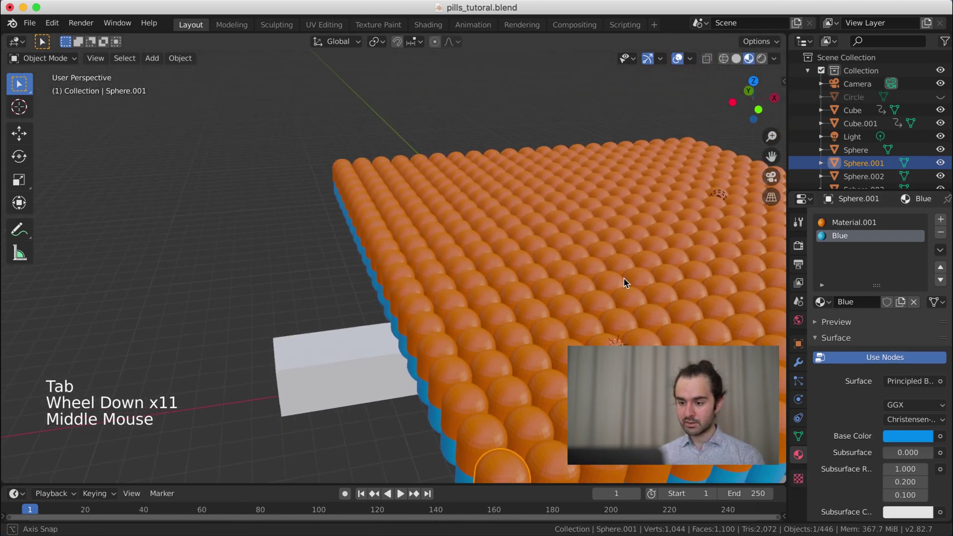
scroll(621, 279, up, 1)
scroll(621, 280, down, 2)
key(KP_1)
scroll(618, 278, up, 3)
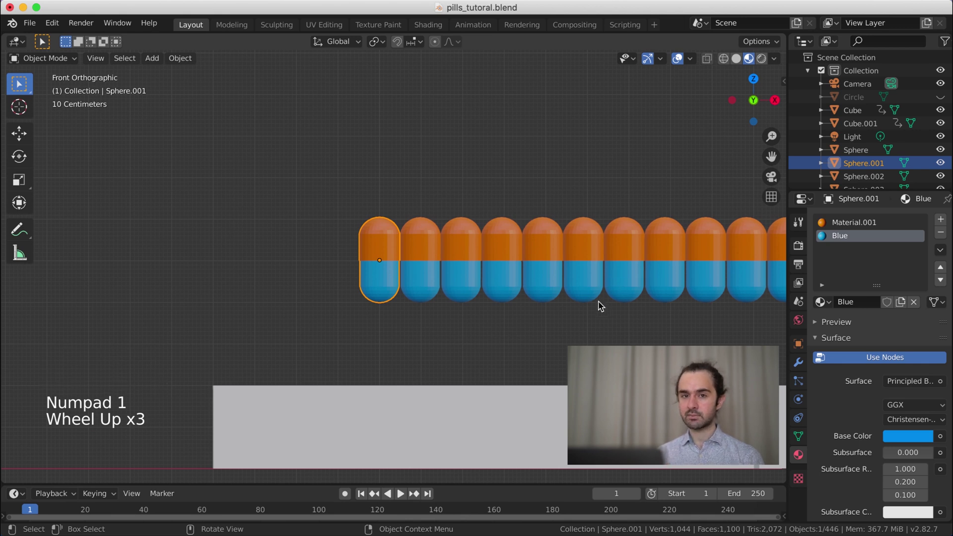
scroll(628, 226, down, 6)
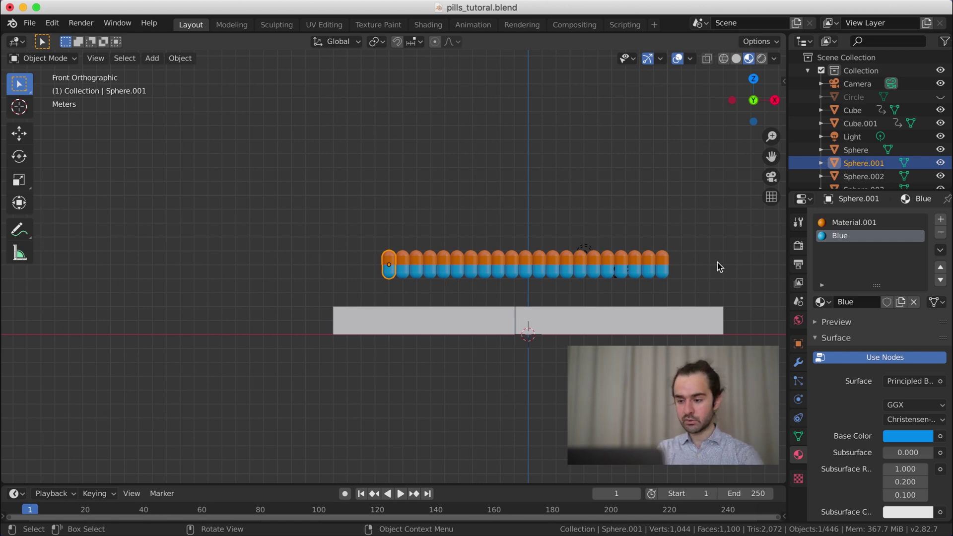
- Move the point light out of the capsule row to a spot well above and to the right of it
scroll(659, 254, up, 4)
scroll(685, 253, down, 1)
shift+middle_drag(685, 254, 489, 251)
click(530, 238)
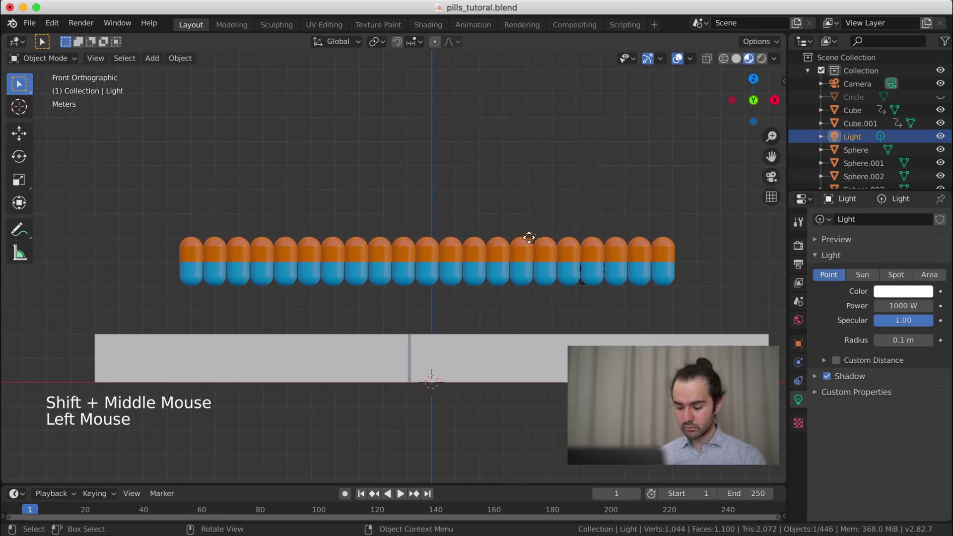
key(g)
click(745, 90)
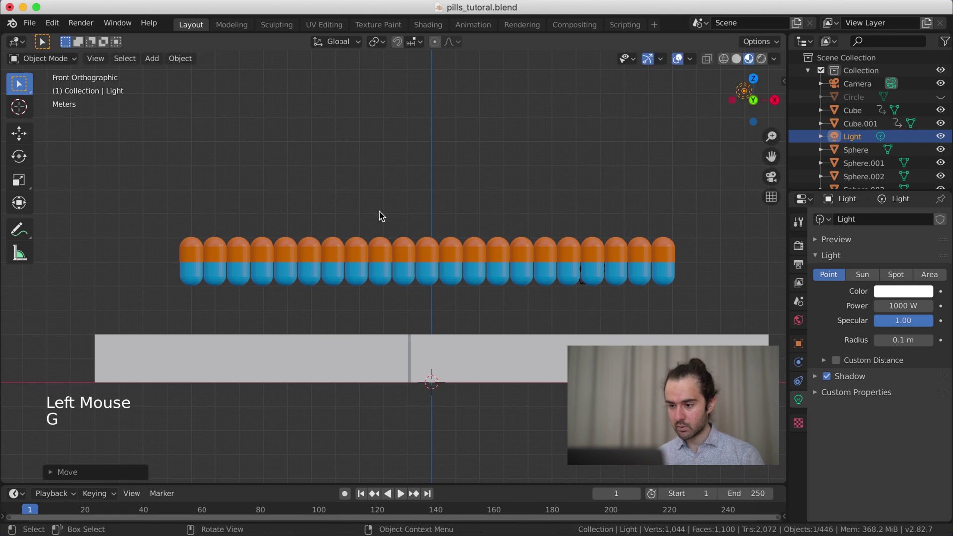
- Select the whole capsule layer in wireframe and place a linked duplicate about 2.3 m above it along Z
click(203, 248)
key(z)
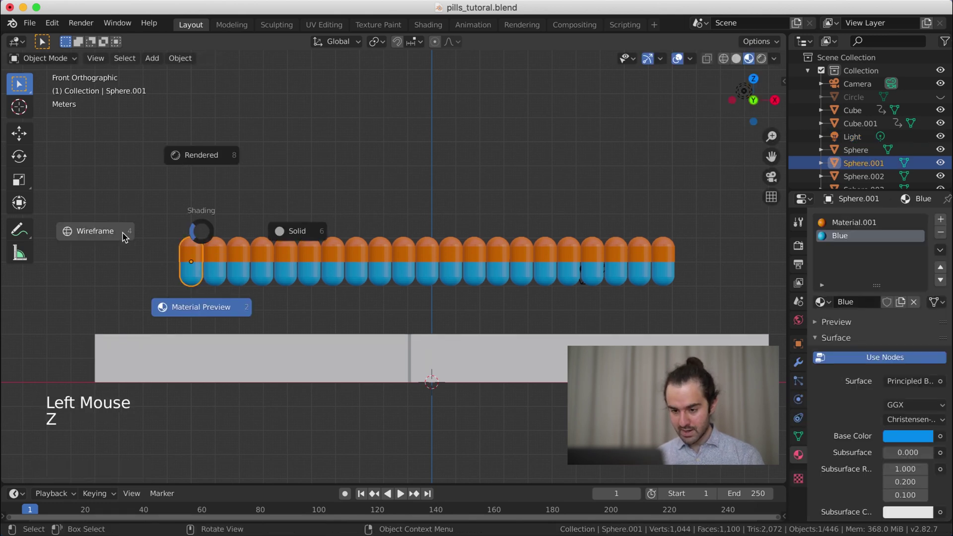
click(124, 238)
key(b)
drag(162, 187, 700, 254)
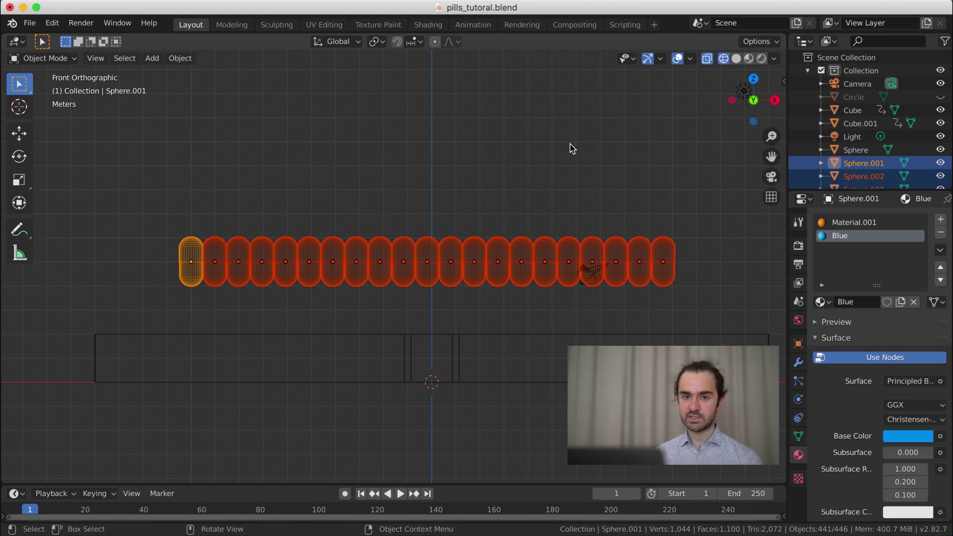
key(alt+d)
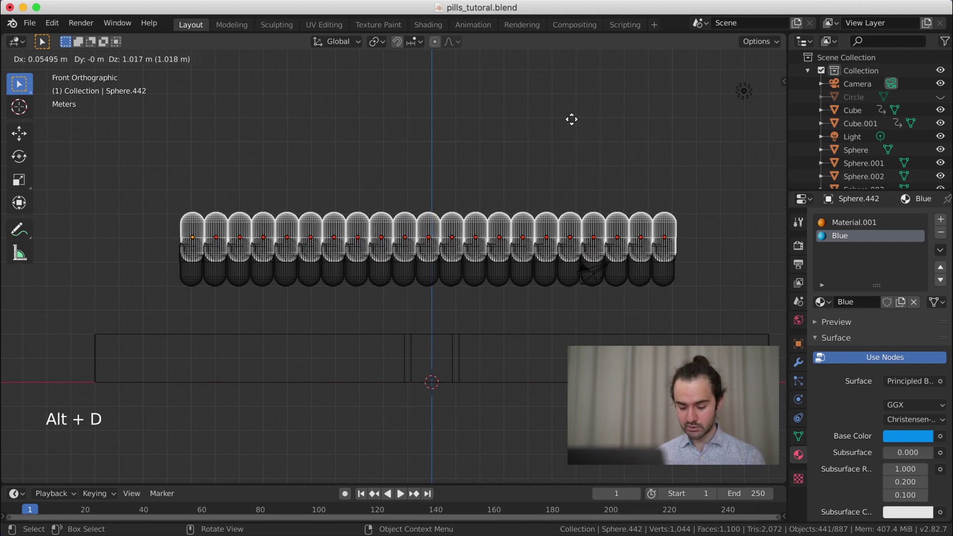
key(z)
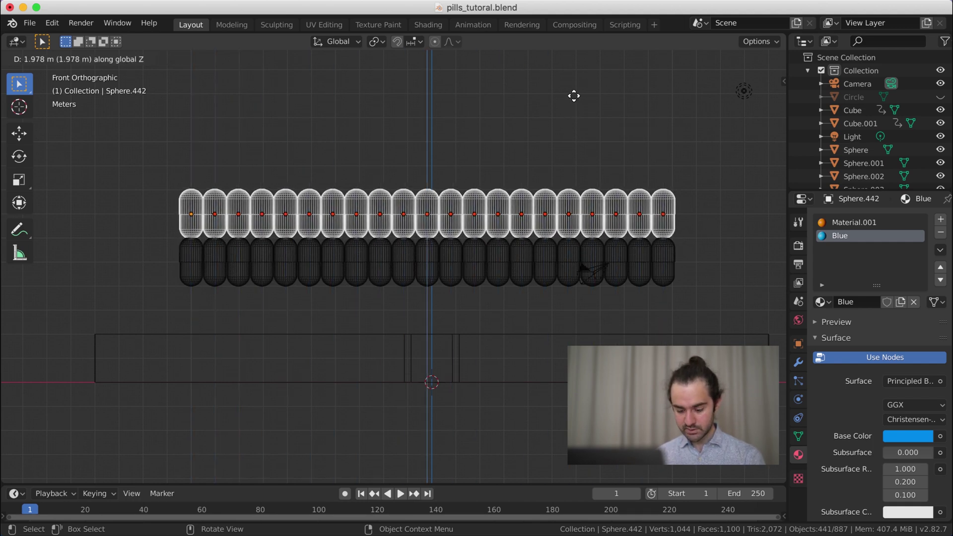
key(ctrl)
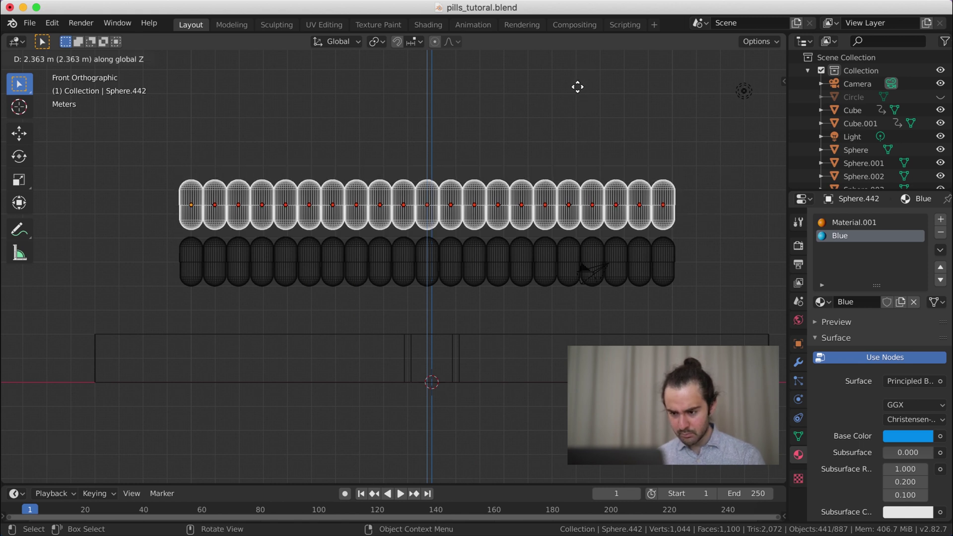
click(580, 90)
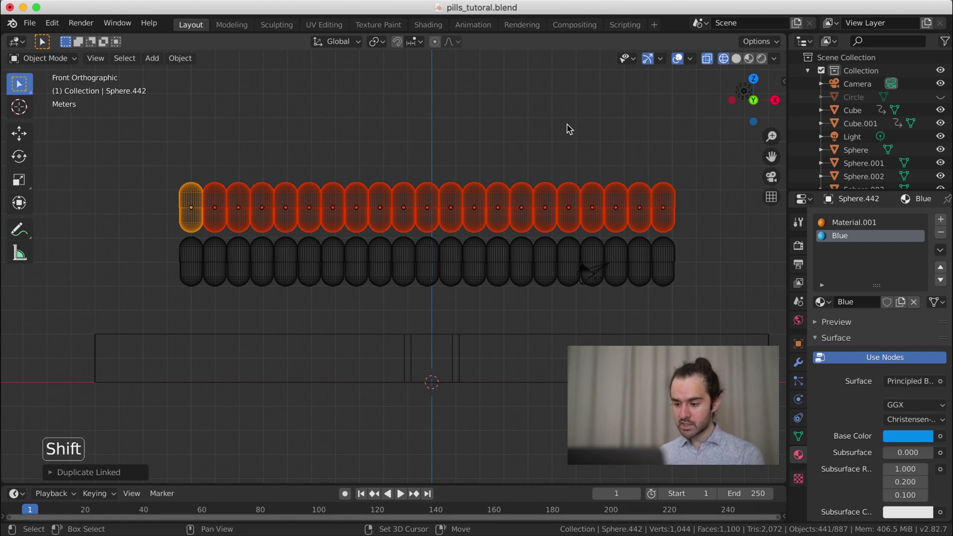
- Repeat the linked duplication three times to build a stack of five capsule layers
key(shift+r)
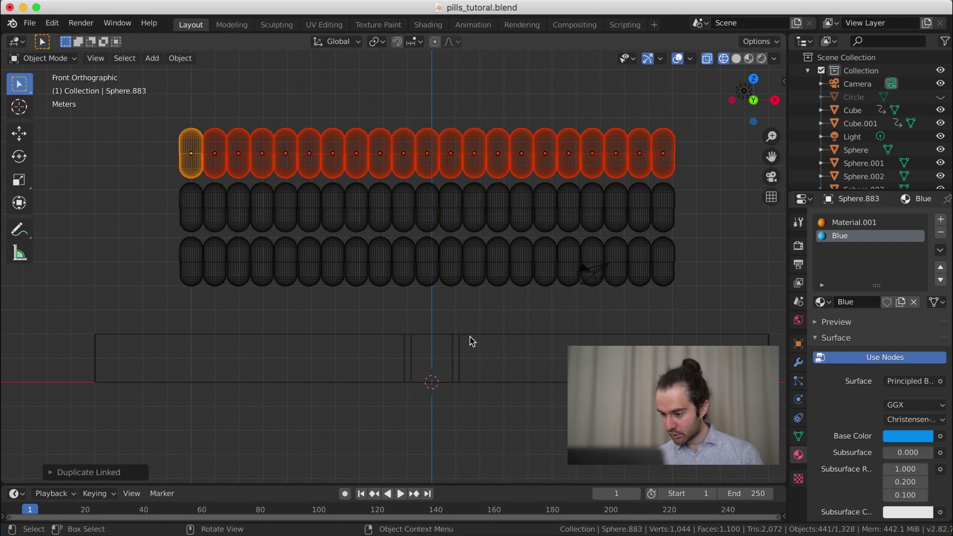
key(shift+r)
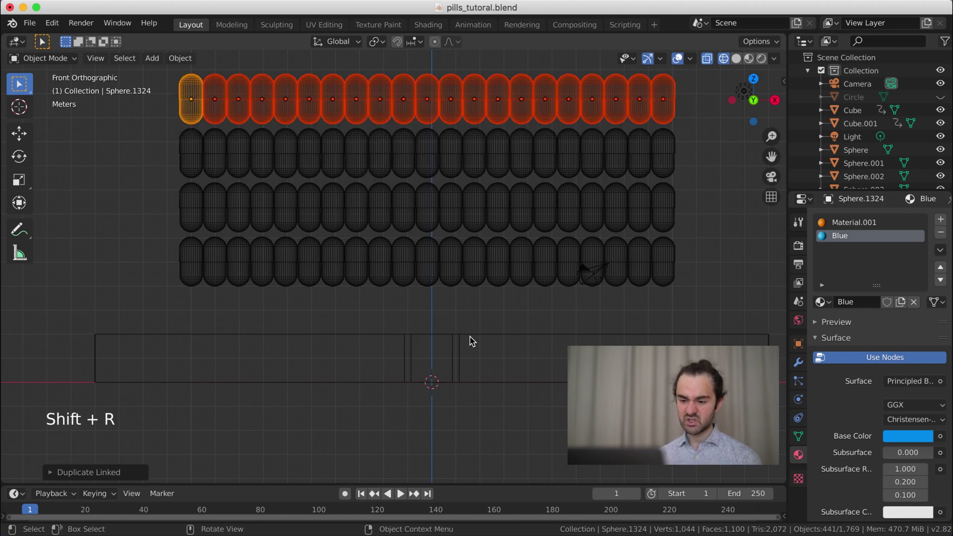
key(shift)
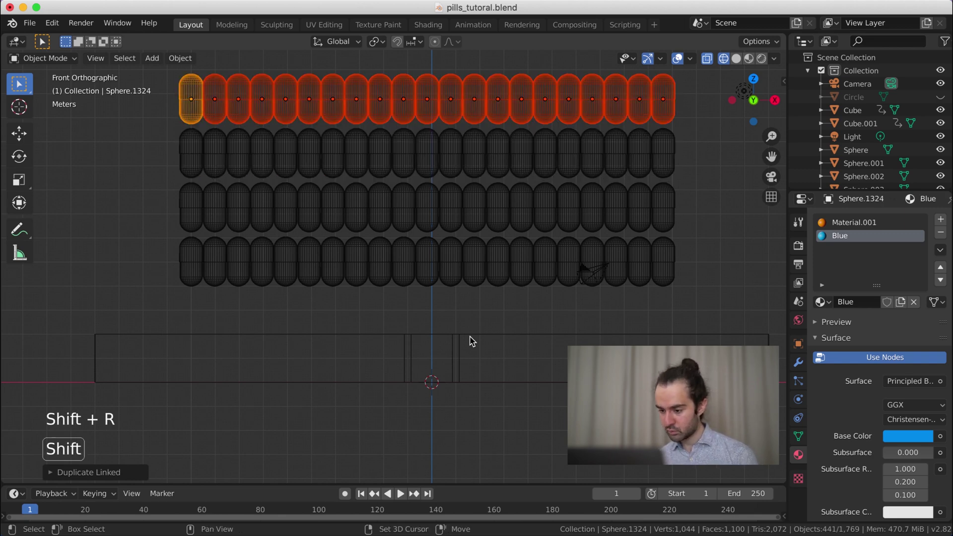
key(shift+r)
- Move the camera out of the bottom capsule layer to free space beside the stack, near the light
scroll(473, 283, down, 4)
middle_drag(544, 255, 472, 265)
key(KP_1)
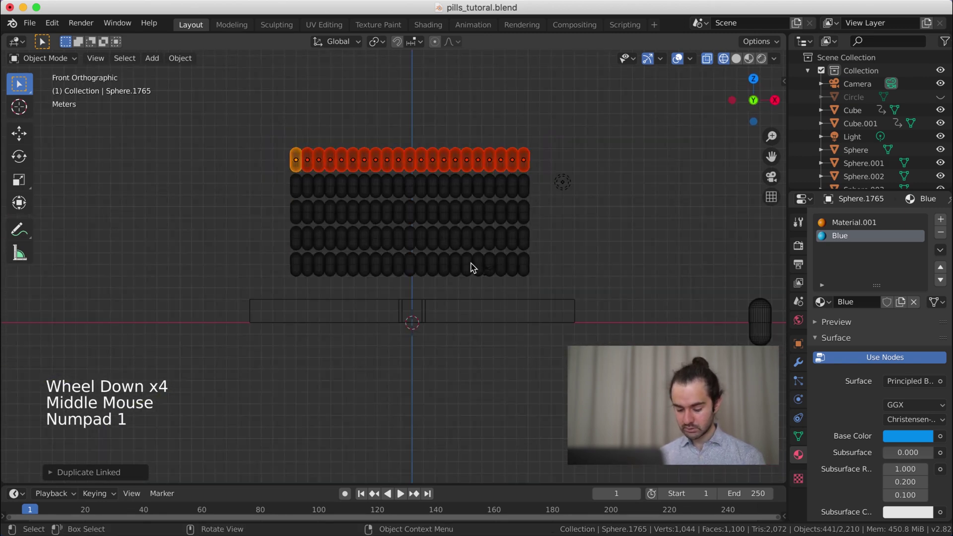
scroll(472, 267, up, 1)
scroll(472, 268, up, 2)
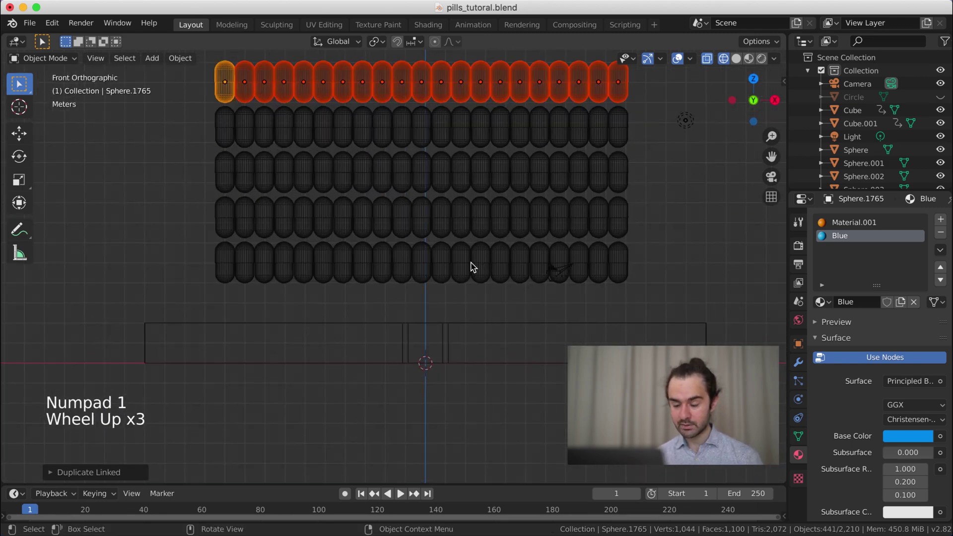
click(560, 268)
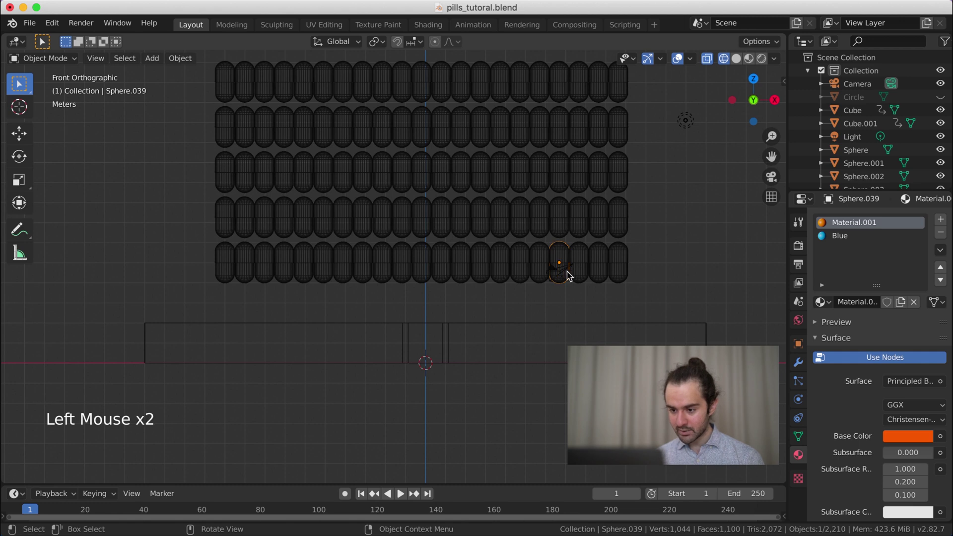
click(563, 275)
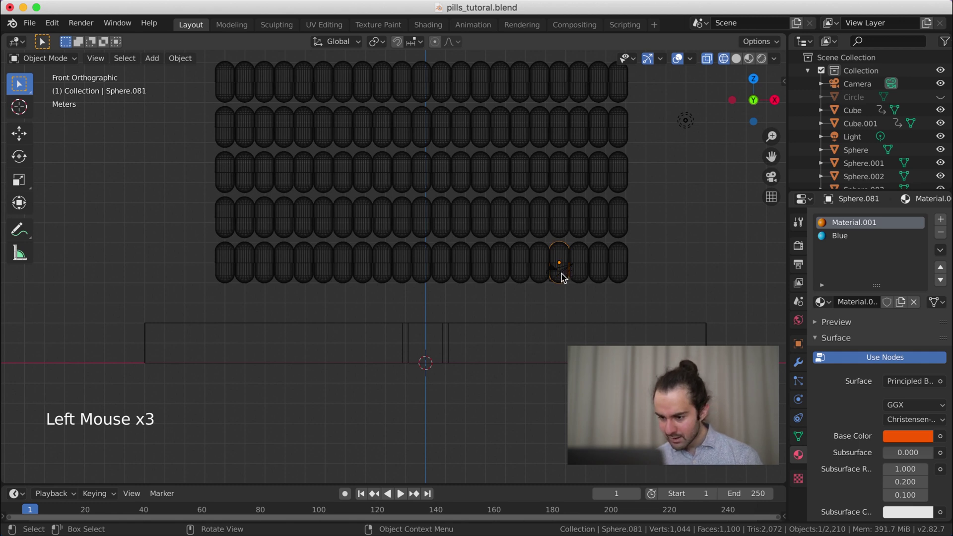
click(857, 84)
key(g)
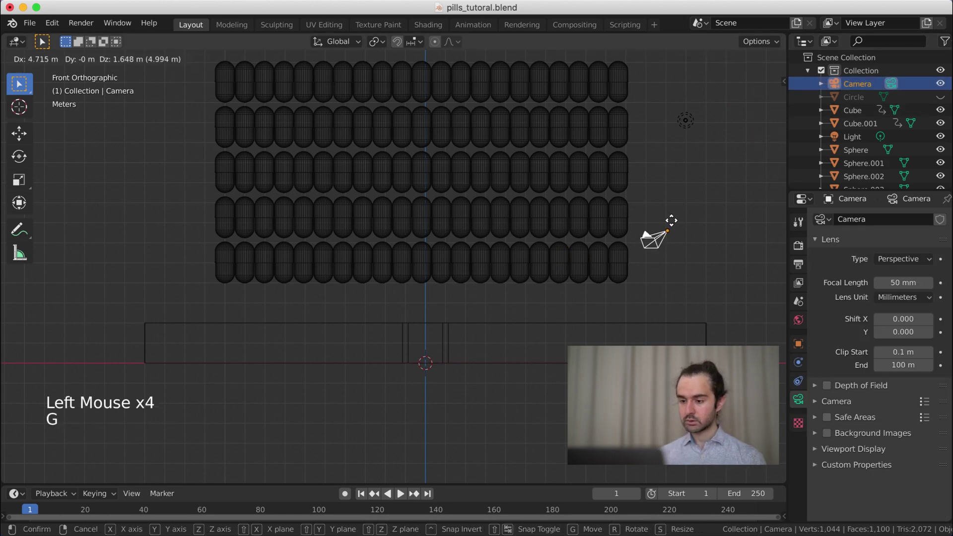
click(703, 150)
- Unhide the circular container and view it together with the capsule stack in perspective
scroll(616, 181, down, 1)
scroll(563, 221, down, 1)
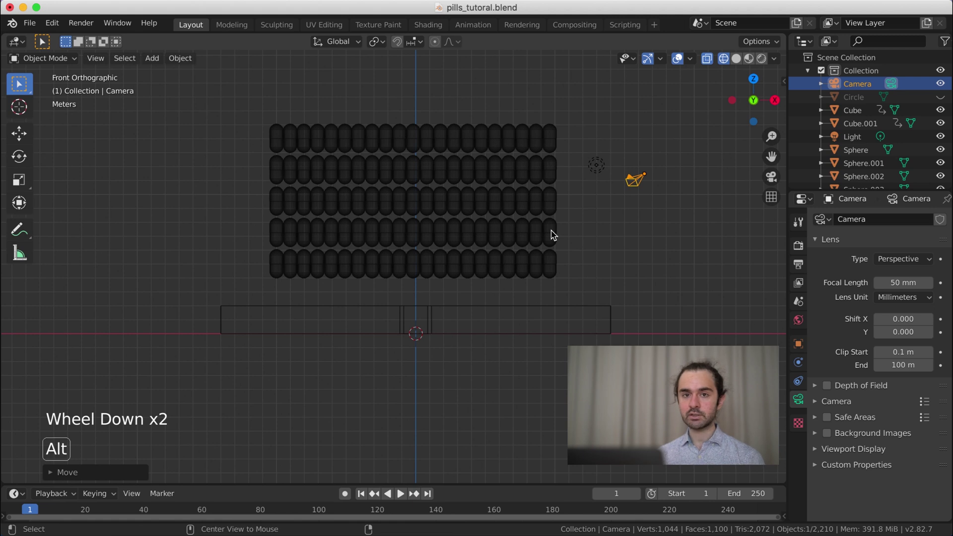
key(alt+h)
middle_drag(619, 264, 584, 294)
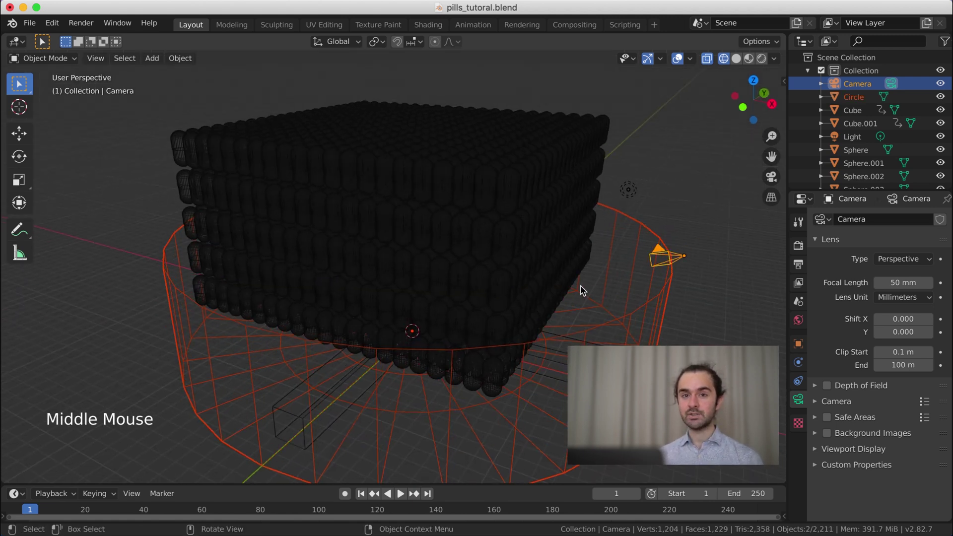
scroll(581, 286, down, 2)
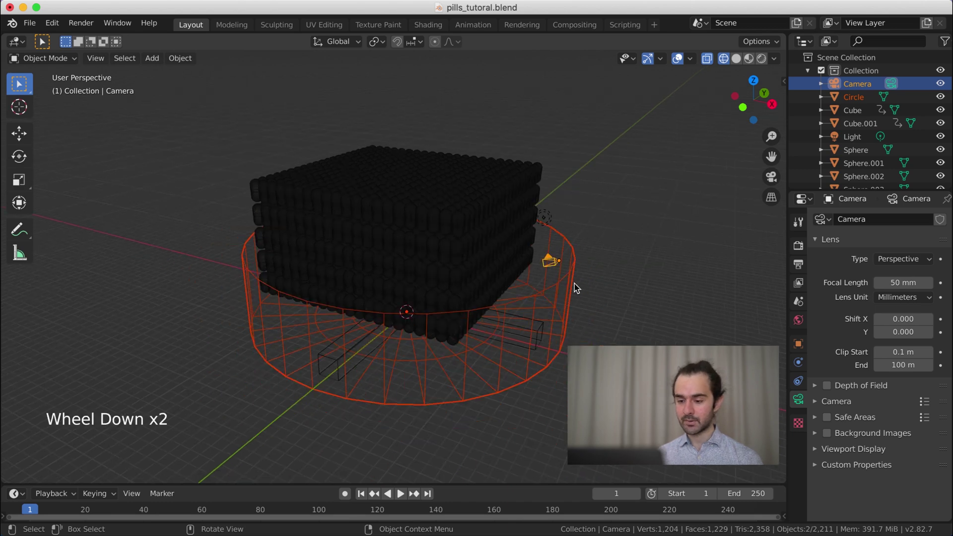
- Select every capsule in the stack from the front view, excluding the circular container, and make the bottom-row end capsule the active object
key(b)
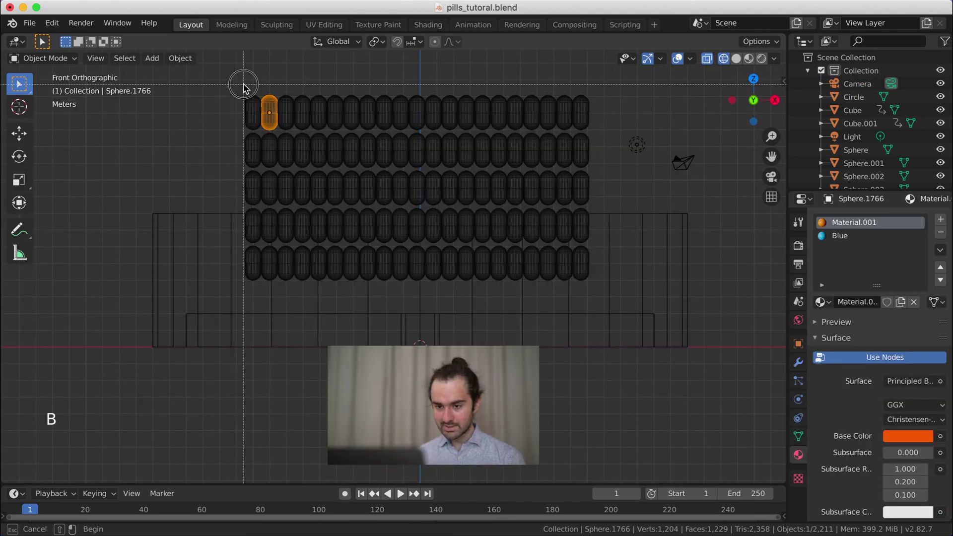
drag(244, 85, 579, 275)
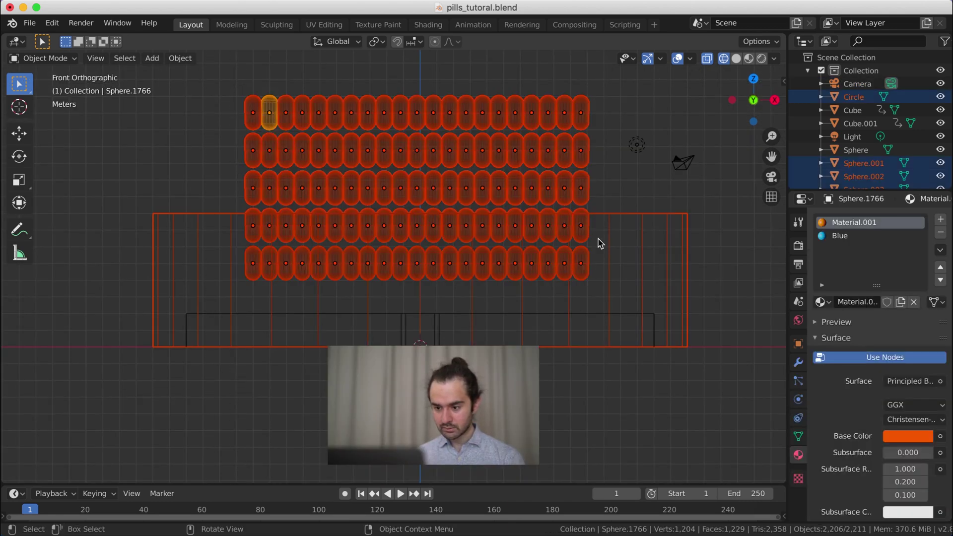
key(shift)
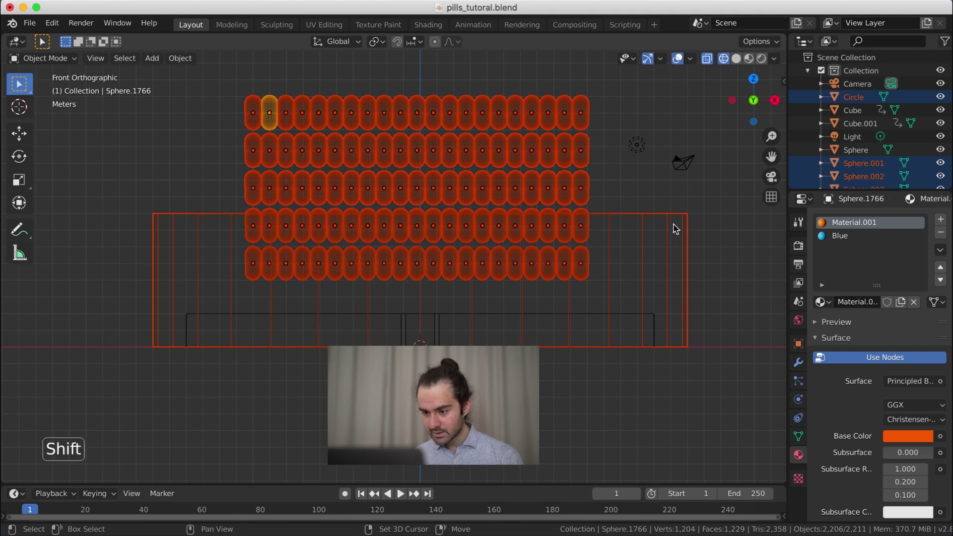
shift+click(670, 227)
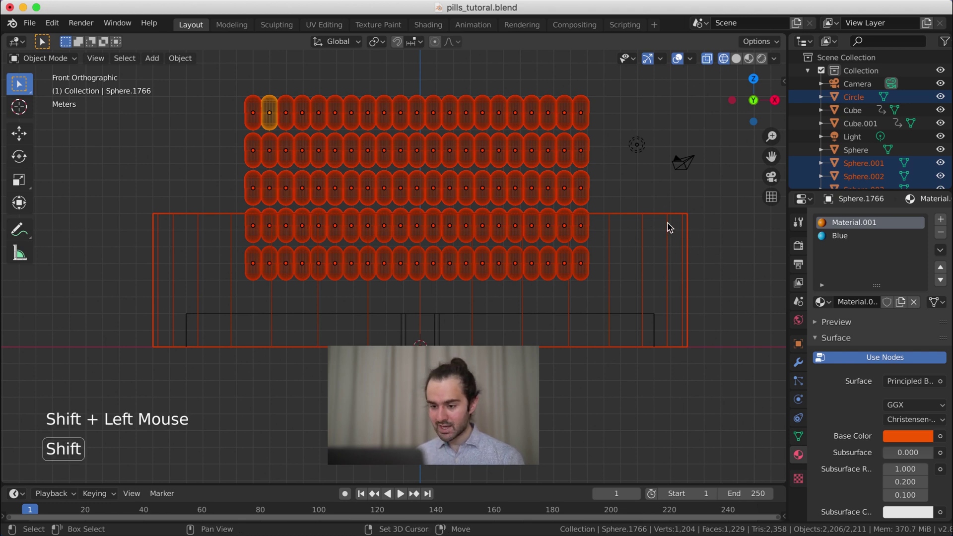
shift+click(670, 227)
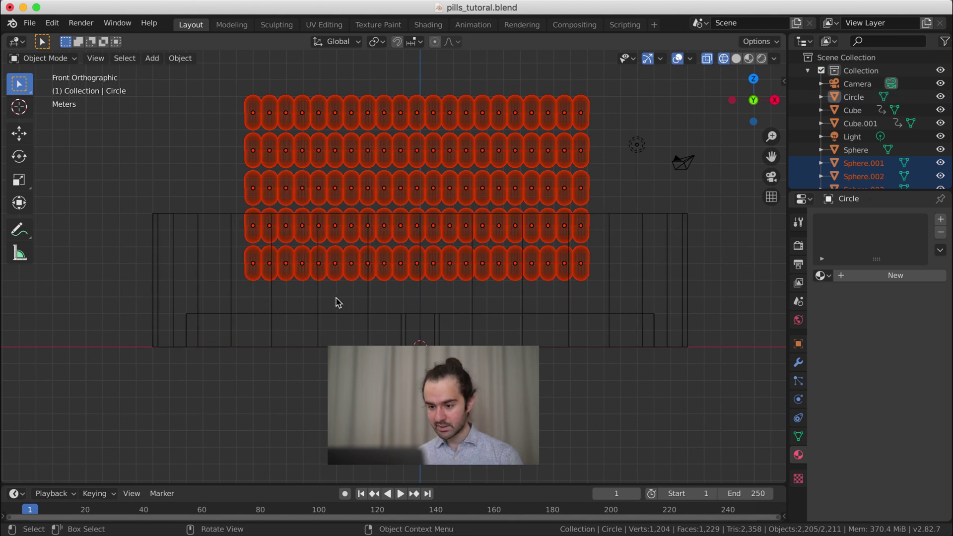
shift+click(254, 271)
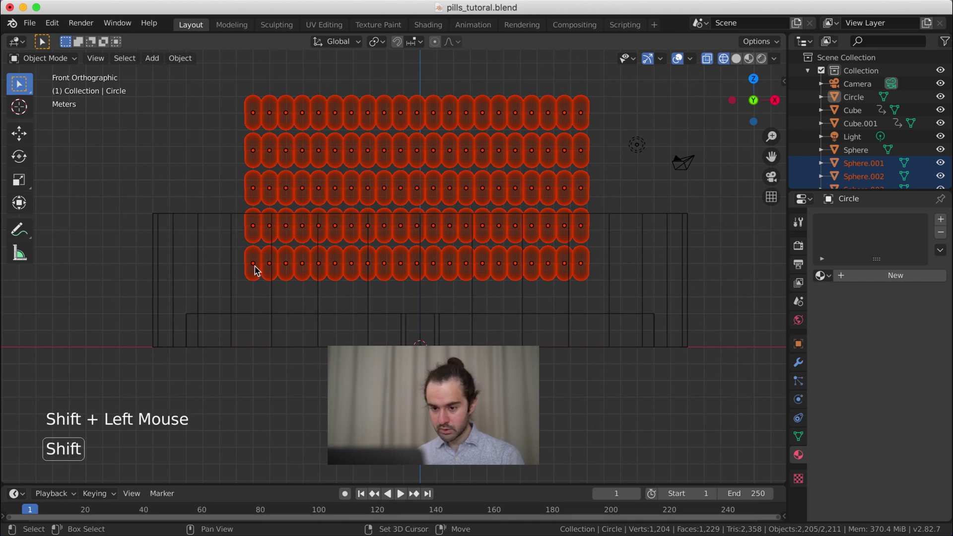
shift+click(254, 271)
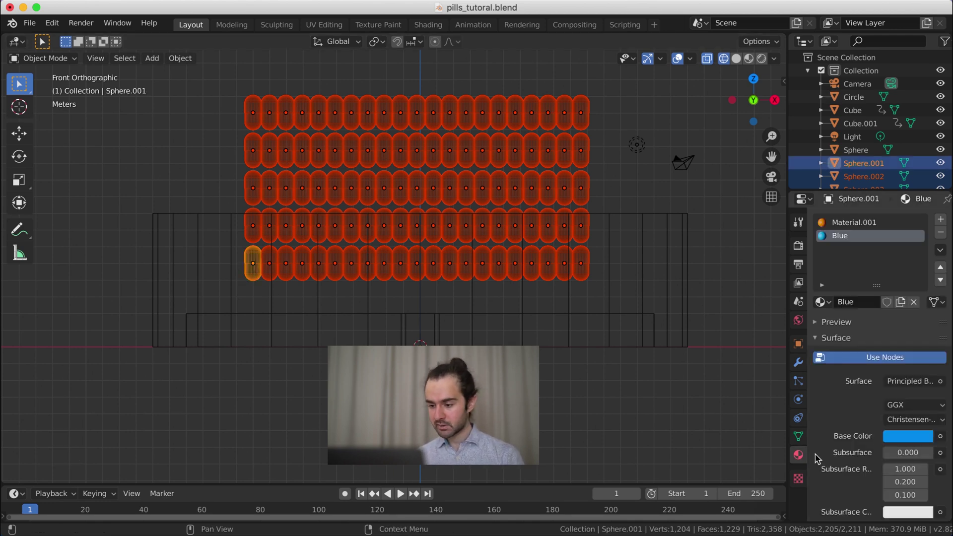
- Add an active rigid body to the active capsule and set its mass to 0.001 kg
click(799, 400)
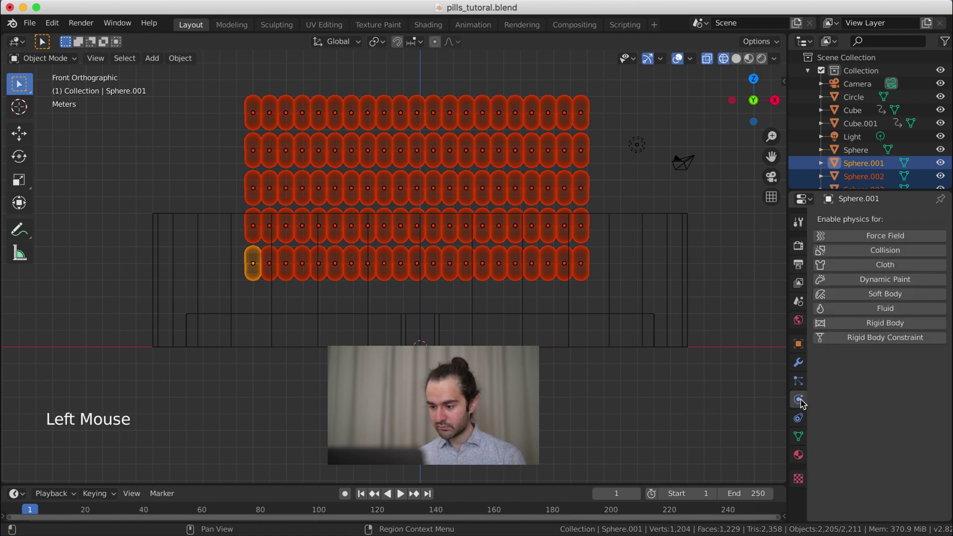
click(888, 324)
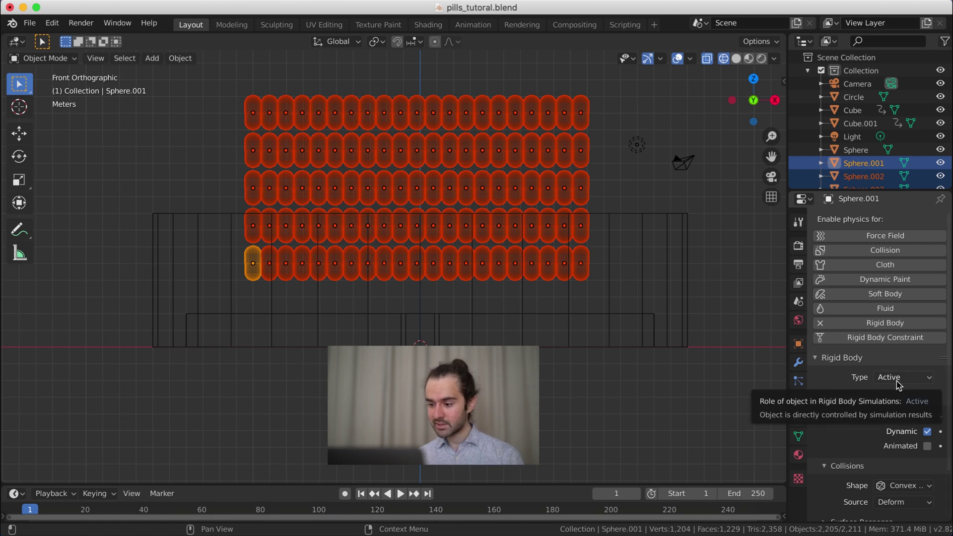
scroll(931, 410, down, 1)
click(901, 403)
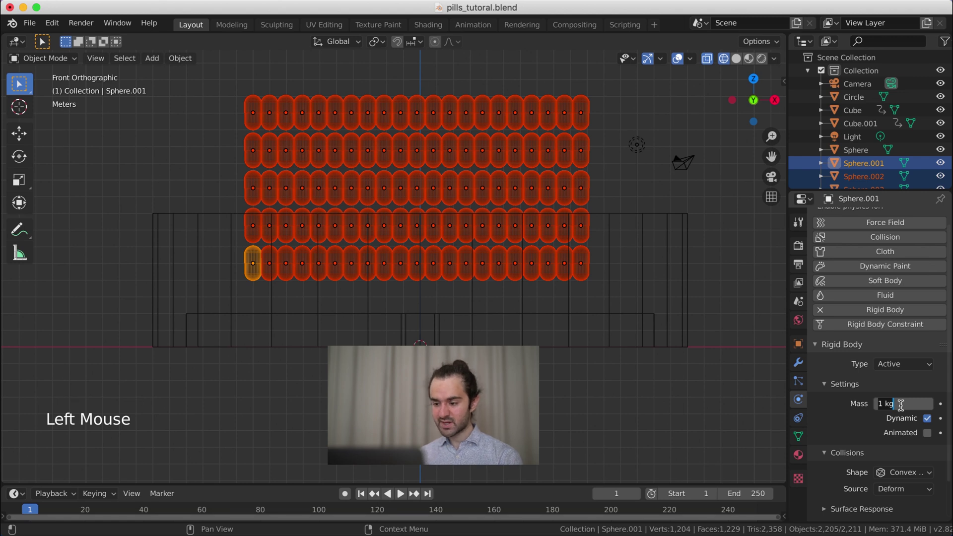
text(0.001)
key(Return)
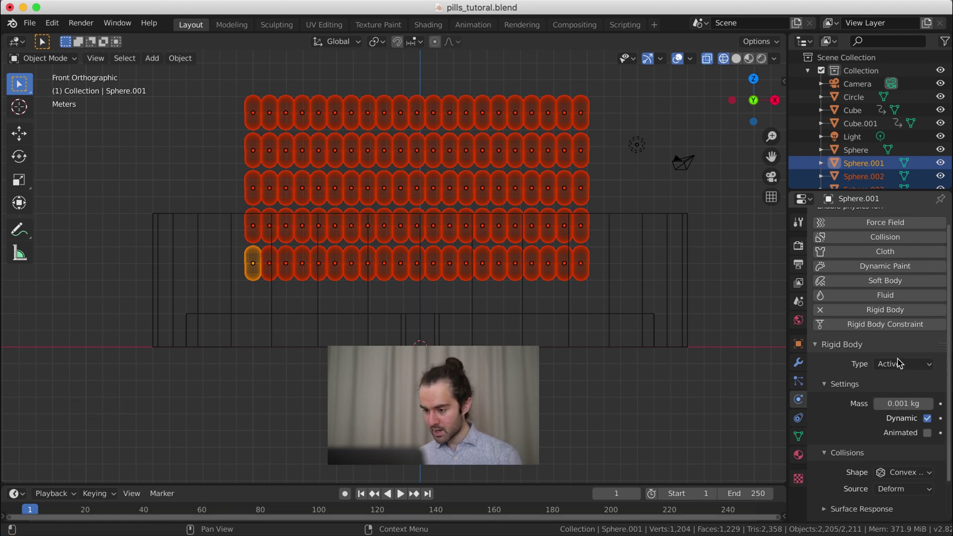
- Set the active capsule's rigid body collision shape to Capsule
scroll(913, 372, down, 2)
scroll(912, 370, down, 2)
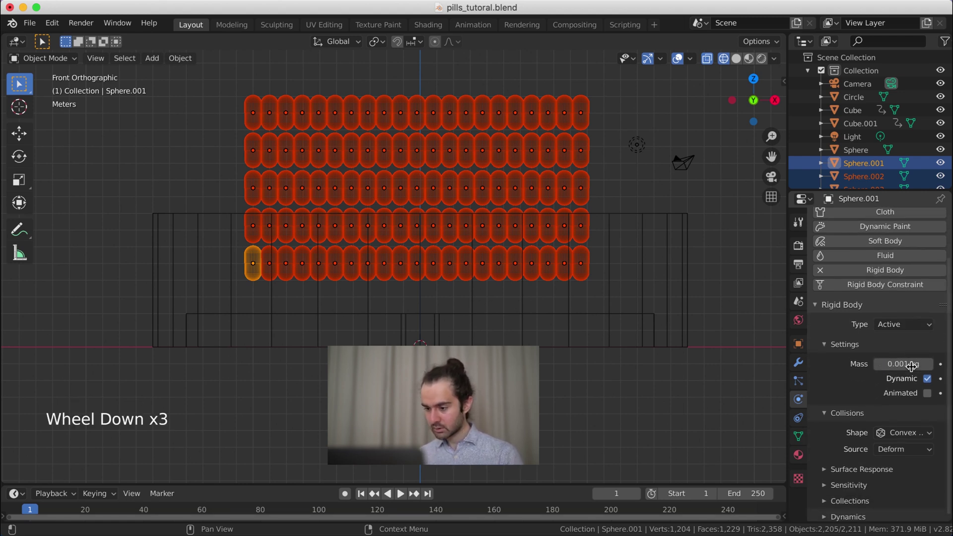
click(863, 434)
click(906, 430)
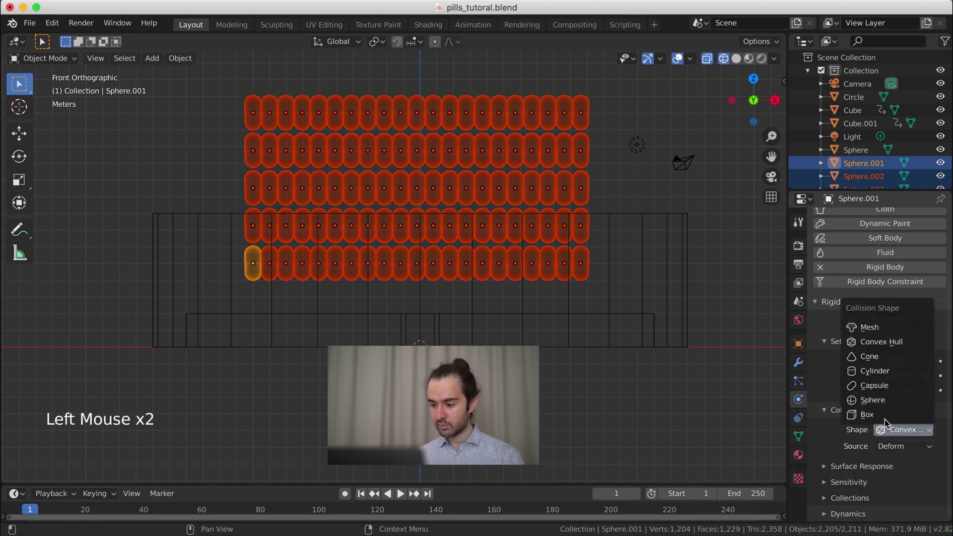
click(874, 386)
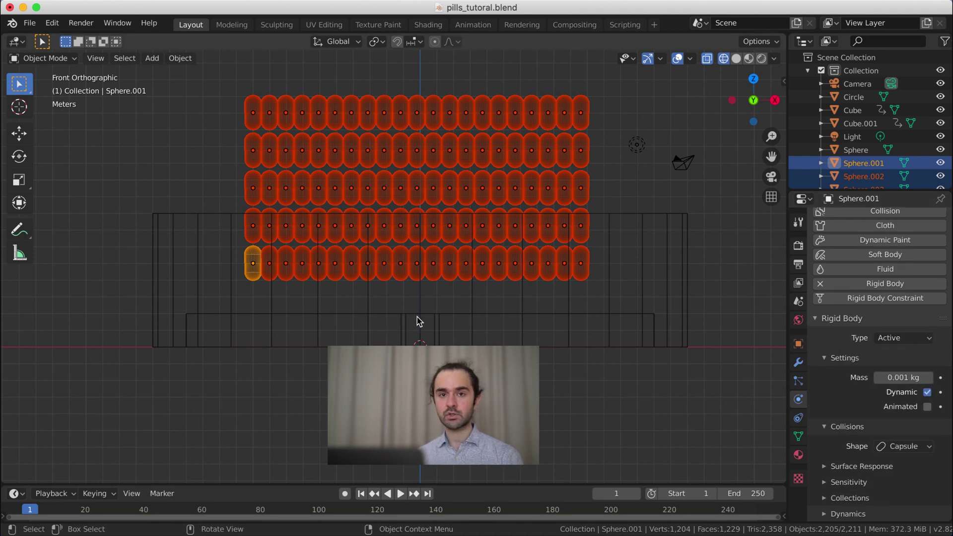
- Copy the rigid body settings from the active capsule to all selected capsules, and check them on individual top-row capsules
scroll(924, 444, down, 7)
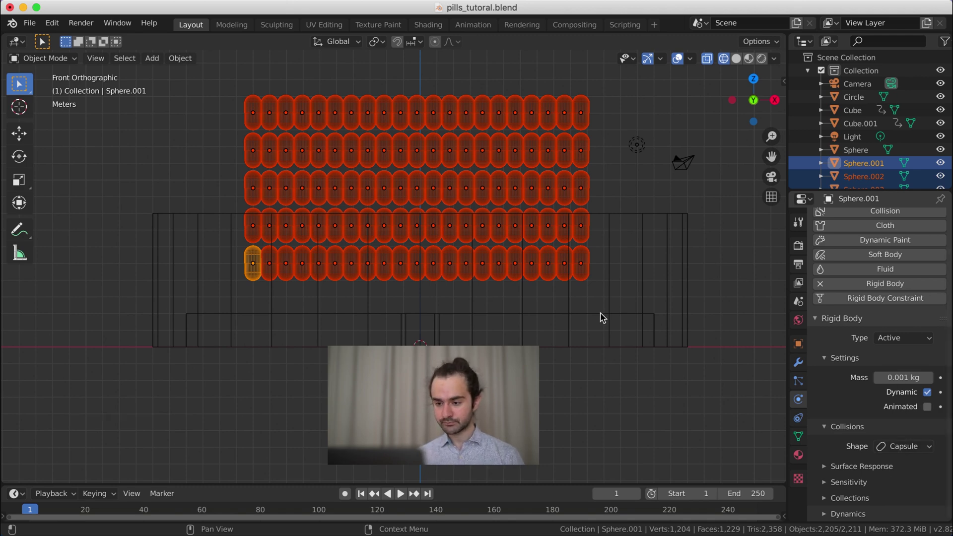
scroll(319, 258, up, 2)
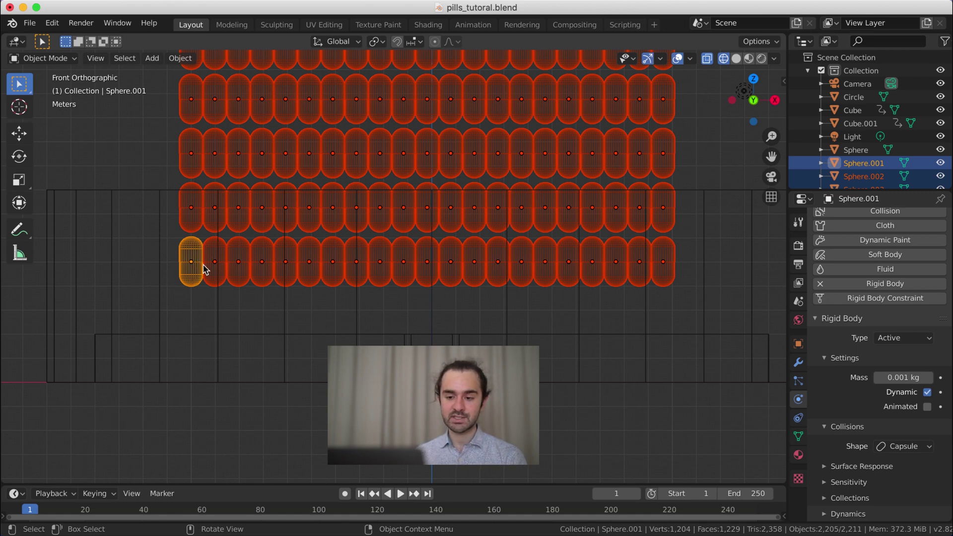
scroll(201, 251, down, 1)
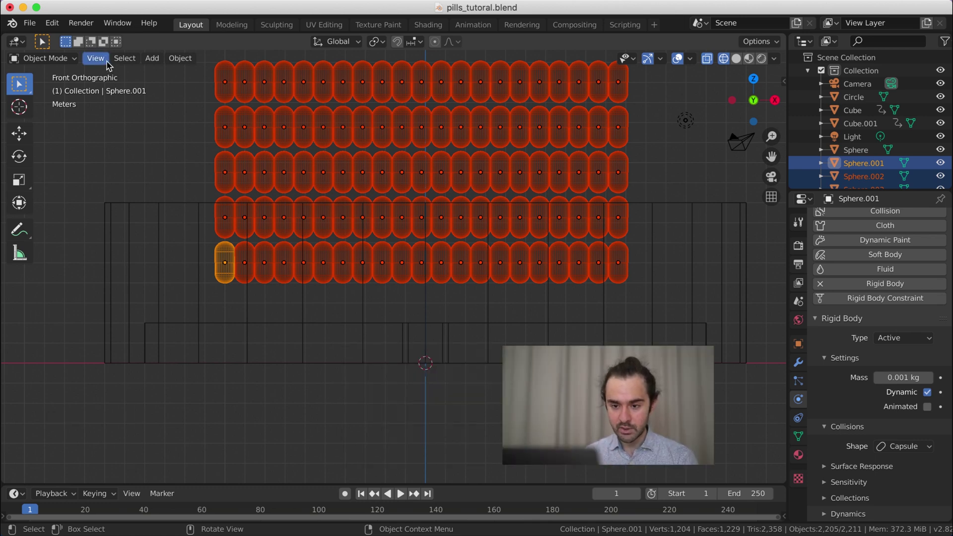
click(179, 59)
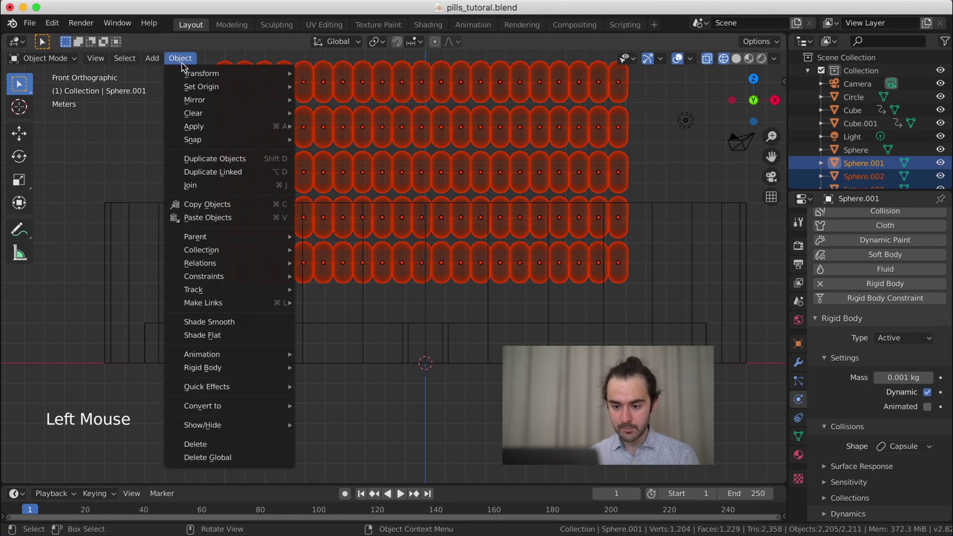
mouse_move(275, 370)
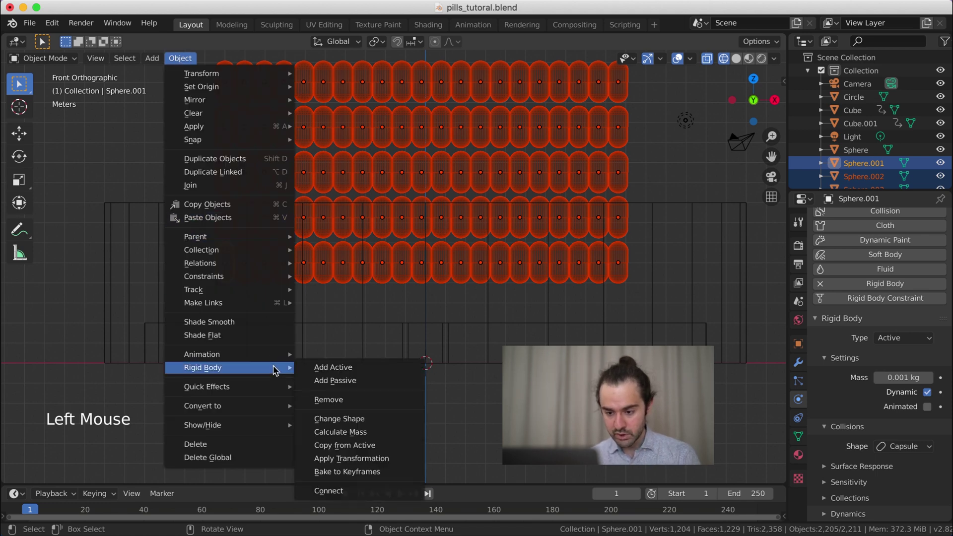
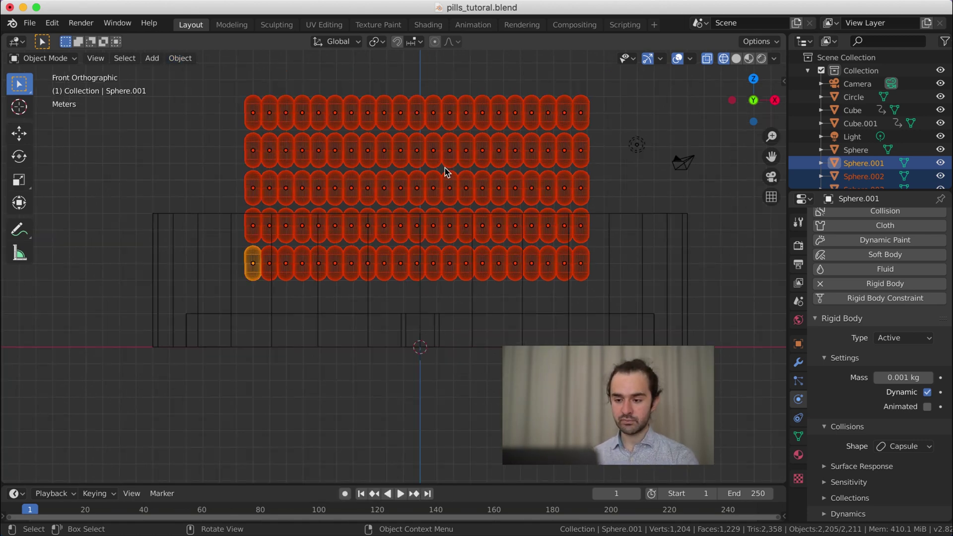
click(581, 120)
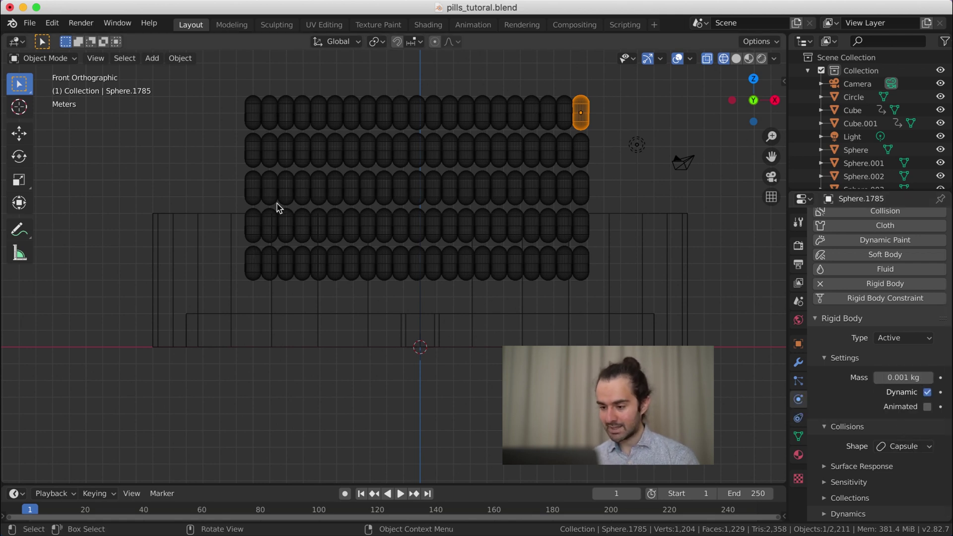
click(279, 123)
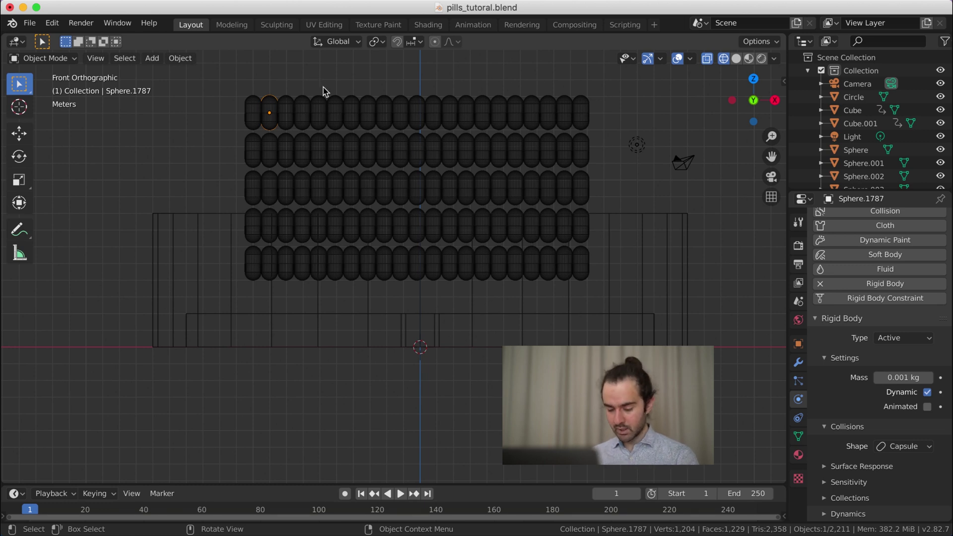
- Play the simulation to watch the capsules fall, stop it, and return to frame 1
key(space)
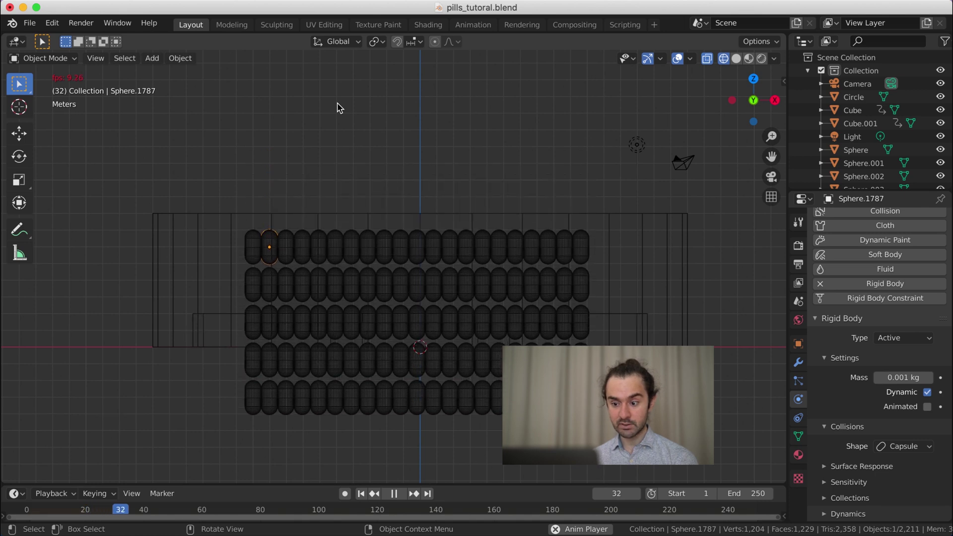
key(space)
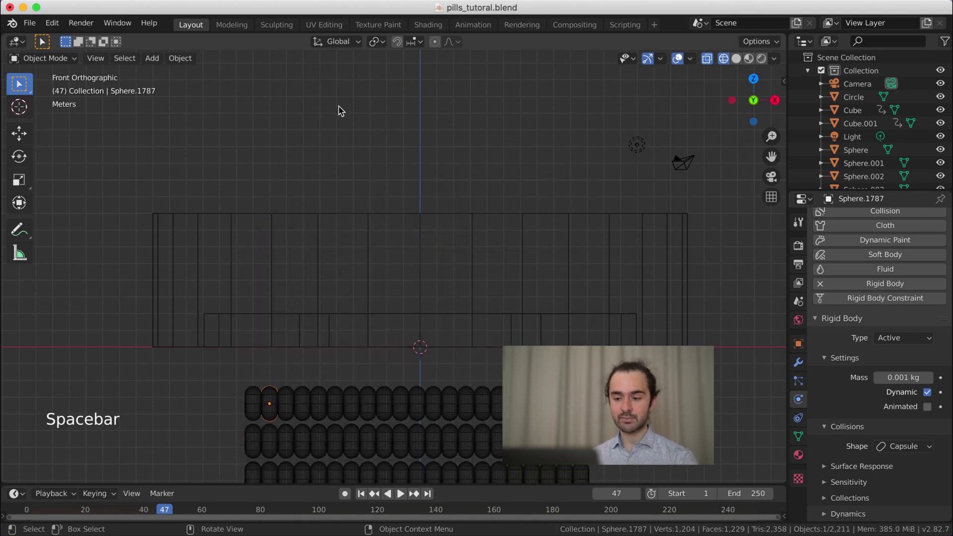
key(shift+Left)
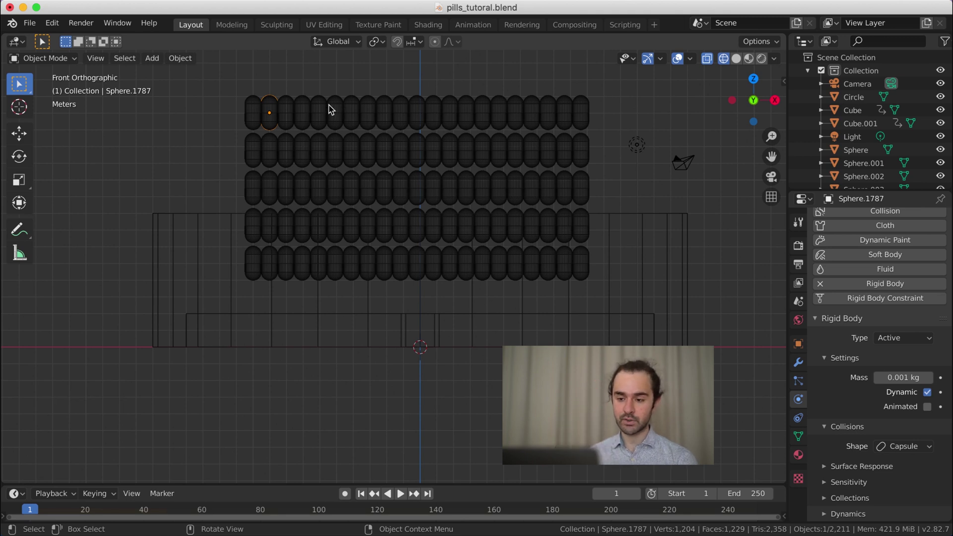
- Give the circular container a Passive rigid body with its collision shape set to Mesh
click(671, 264)
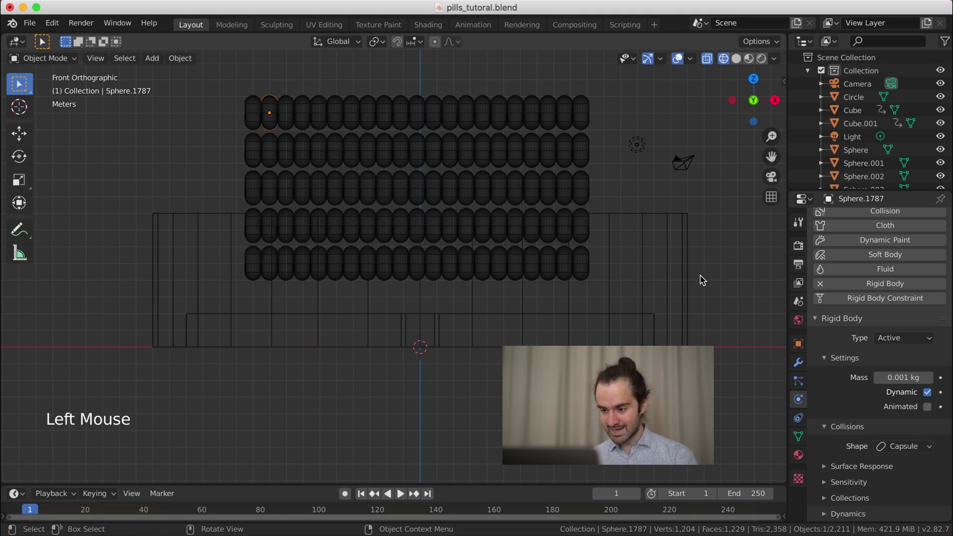
click(682, 214)
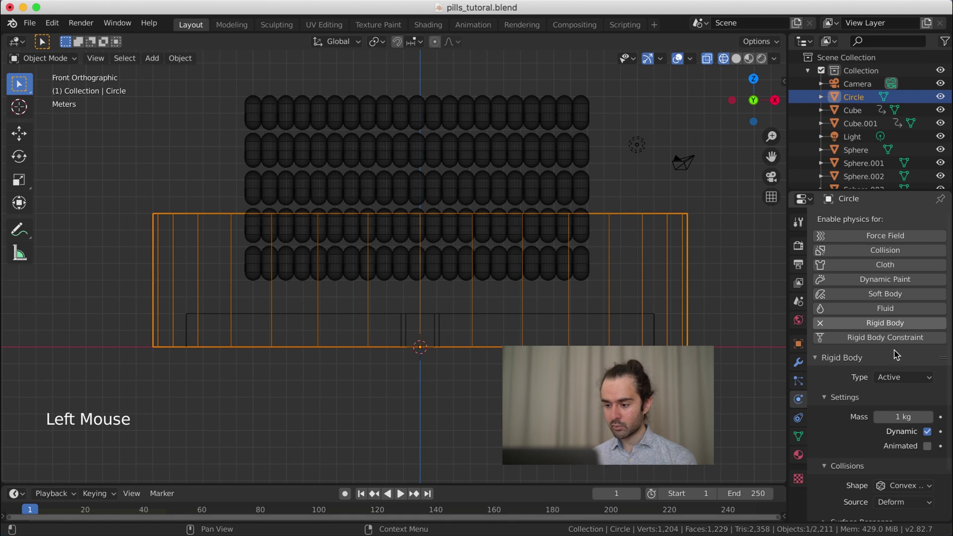
drag(926, 380, 913, 412)
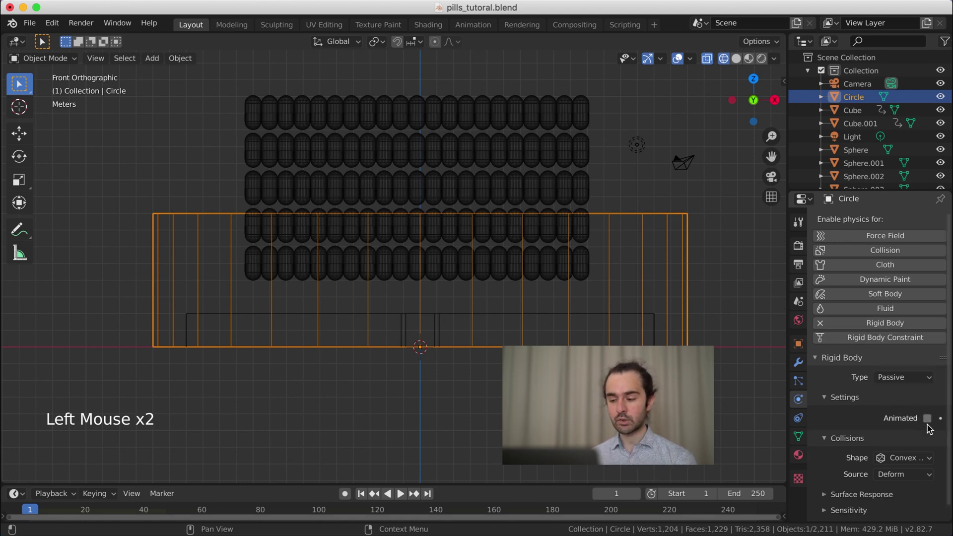
scroll(915, 411, down, 1)
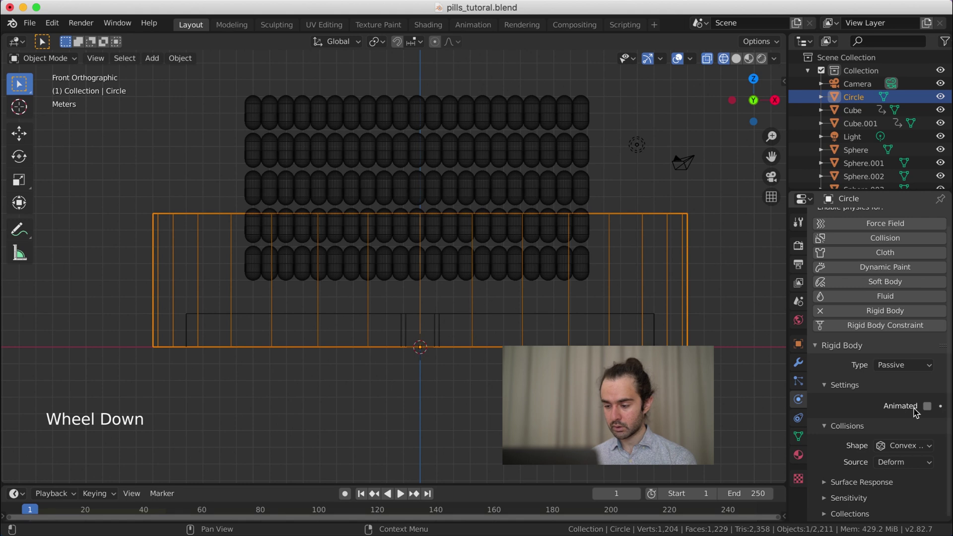
click(899, 446)
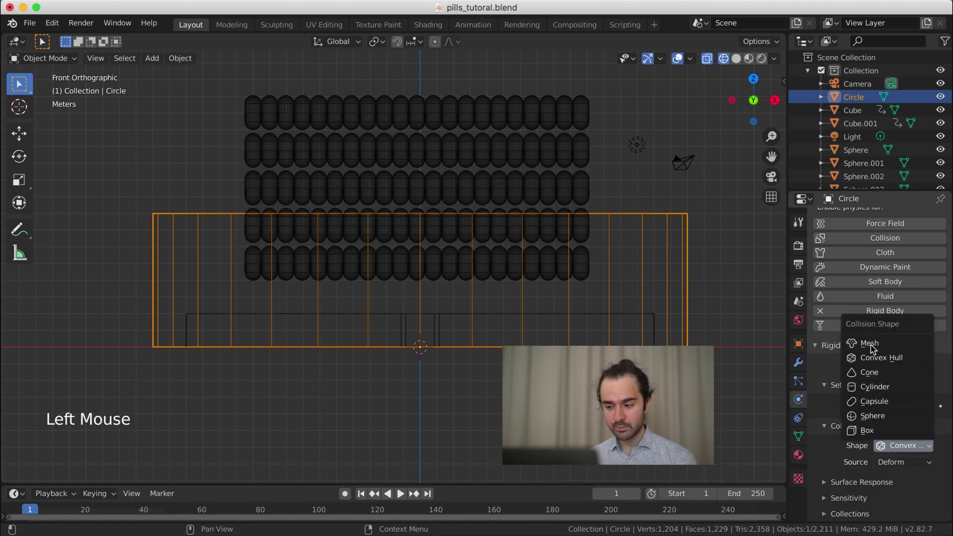
click(870, 344)
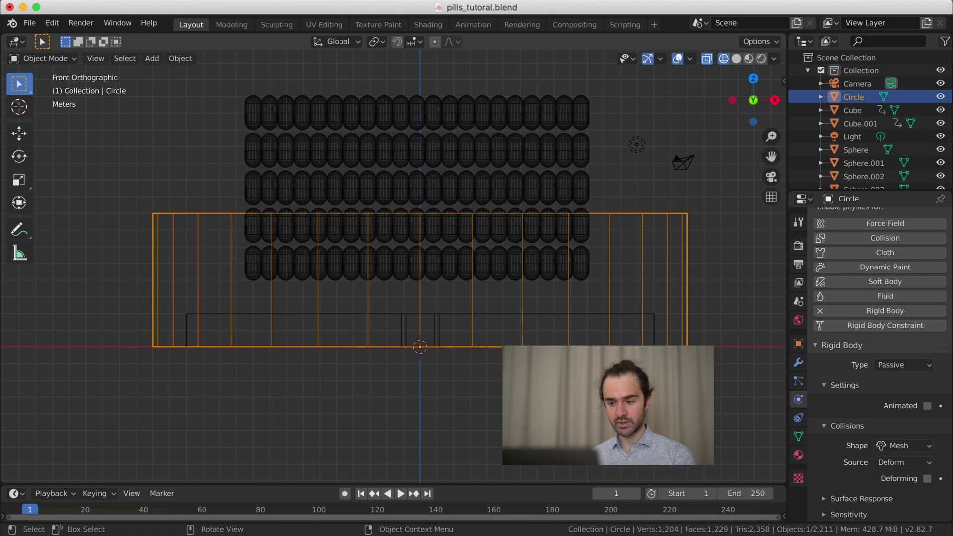
- Replay the simulation to test the capsules' collision with the container, and rewind to the first frame
key(space)
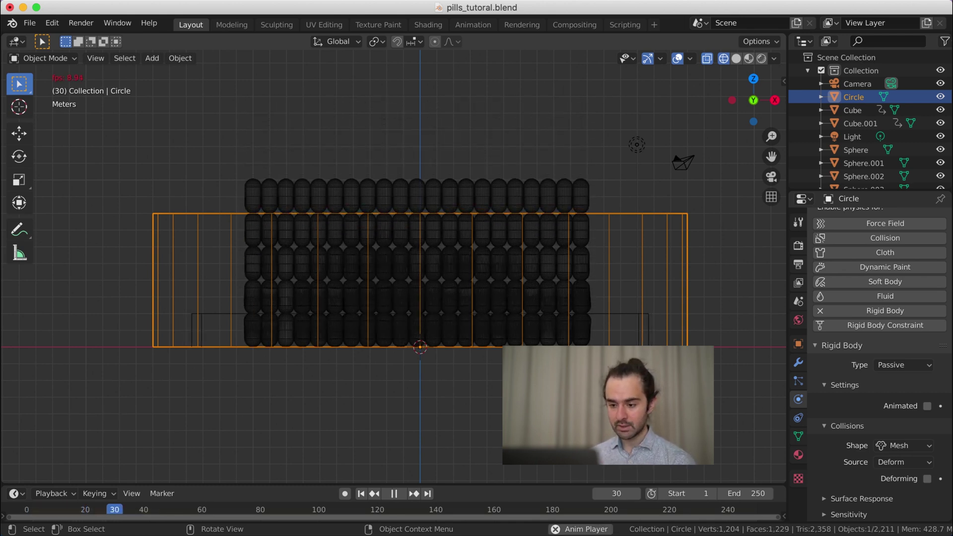
key(space)
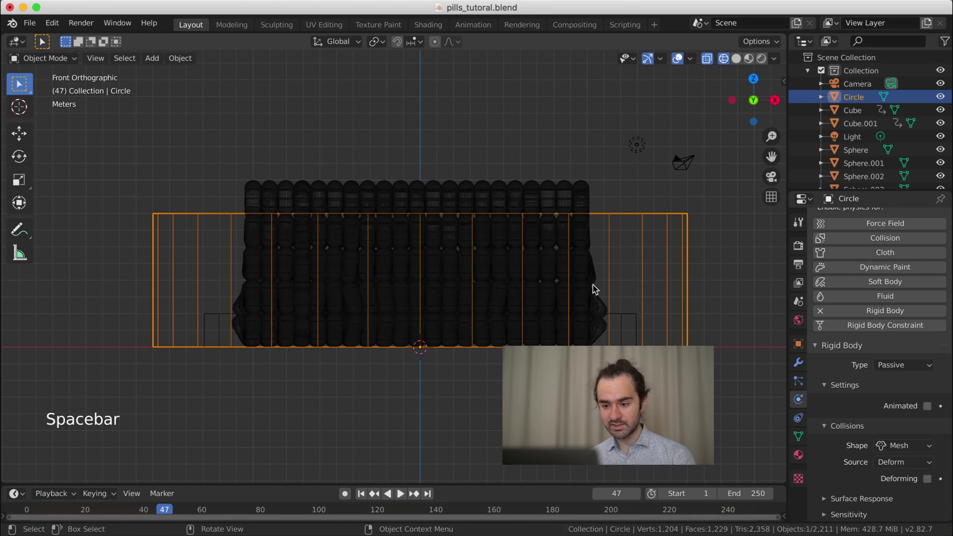
key(shift+Left)
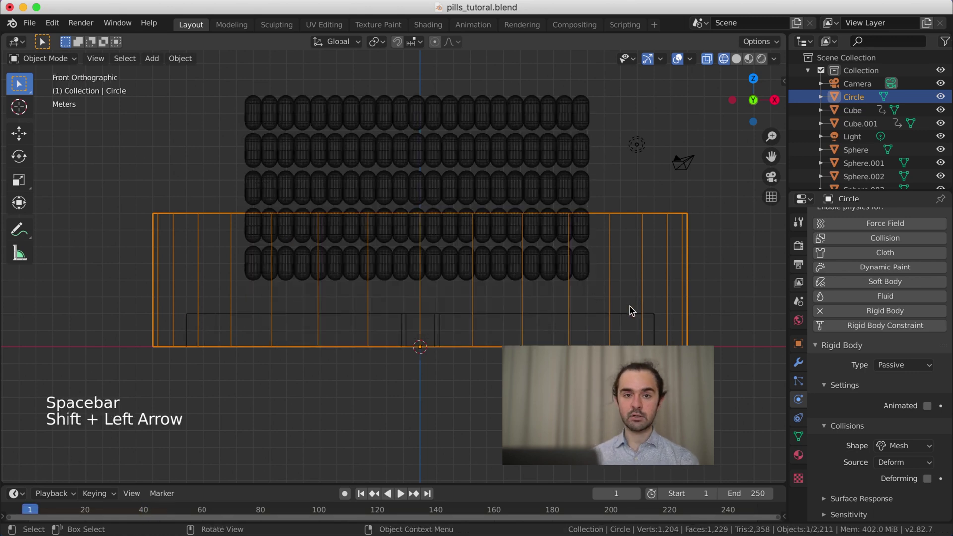
- Give the box running along the X axis a Passive rigid body with Animated enabled and its collision shape set to Box
middle_drag(632, 311, 627, 313)
click(665, 329)
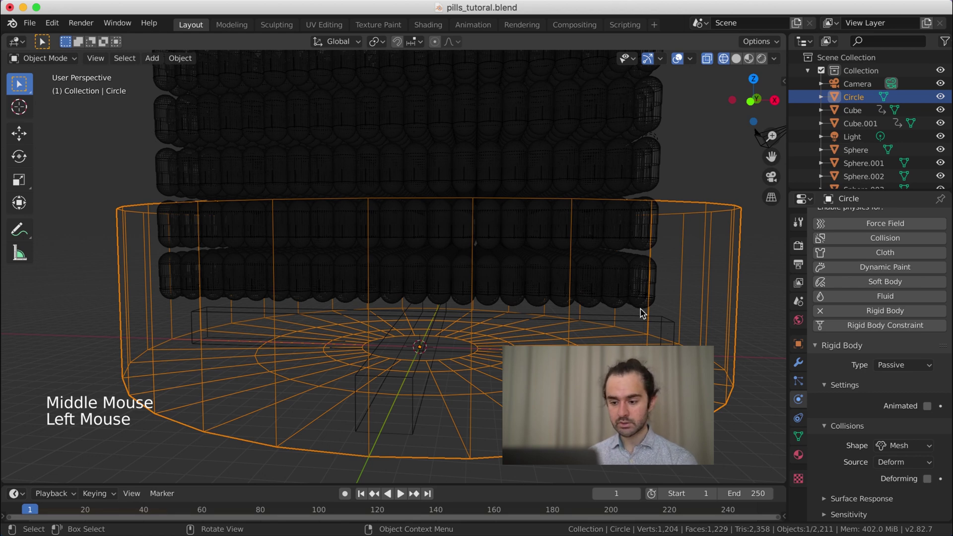
click(671, 317)
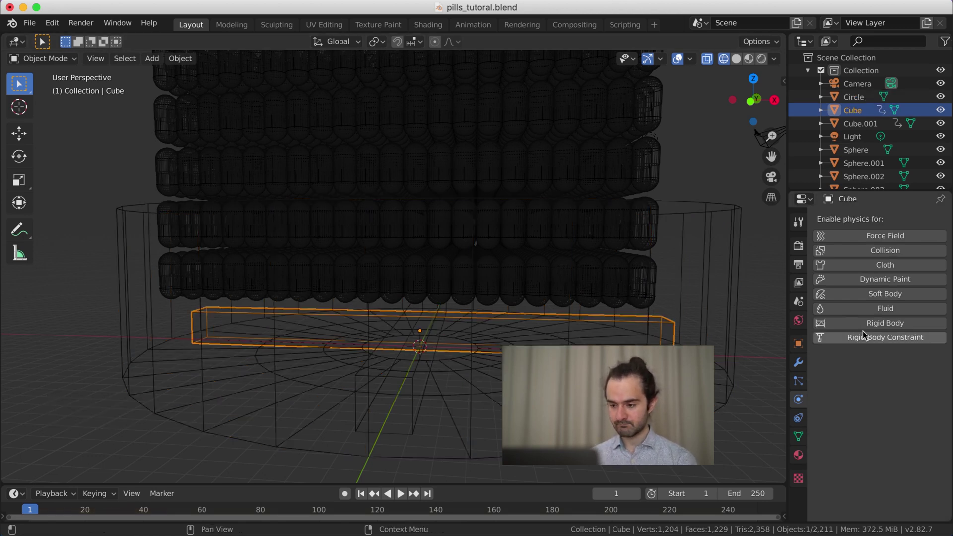
click(885, 323)
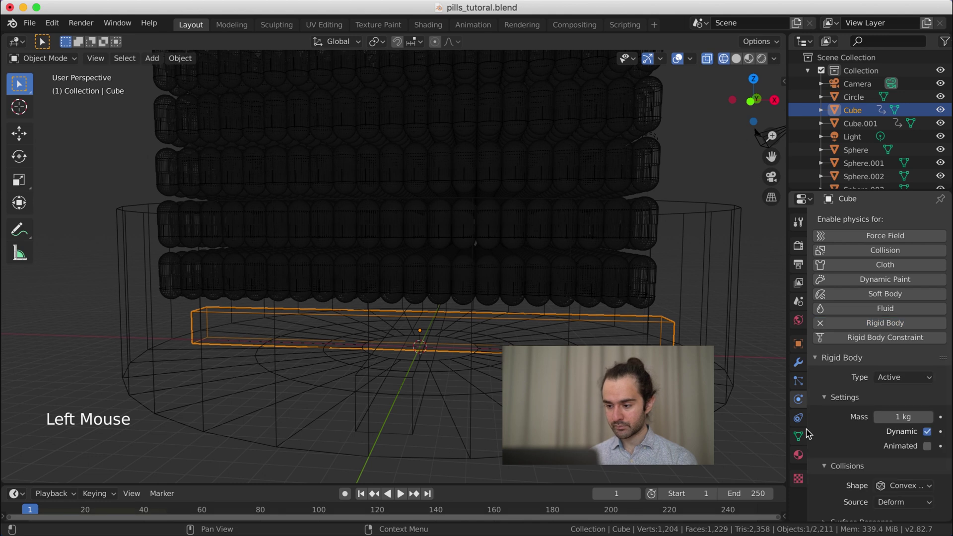
click(916, 377)
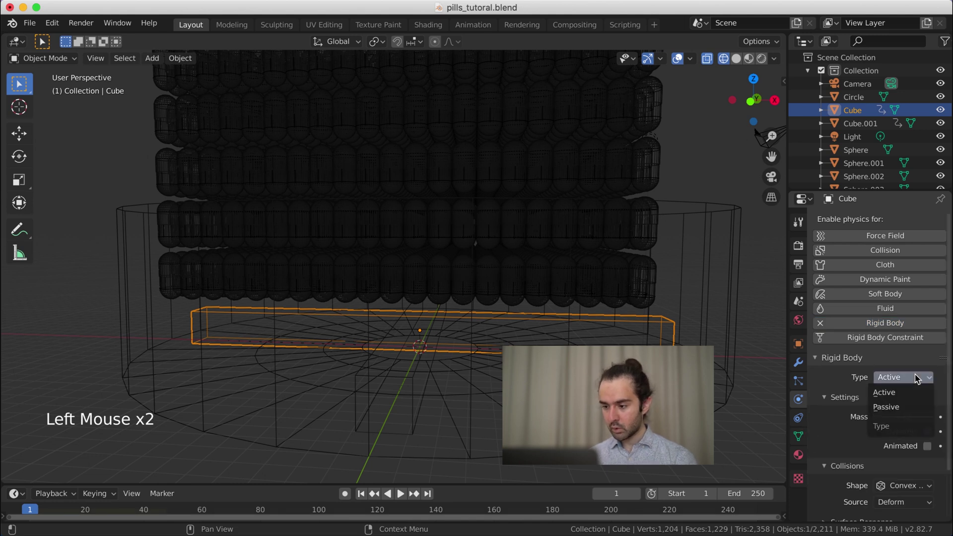
click(903, 410)
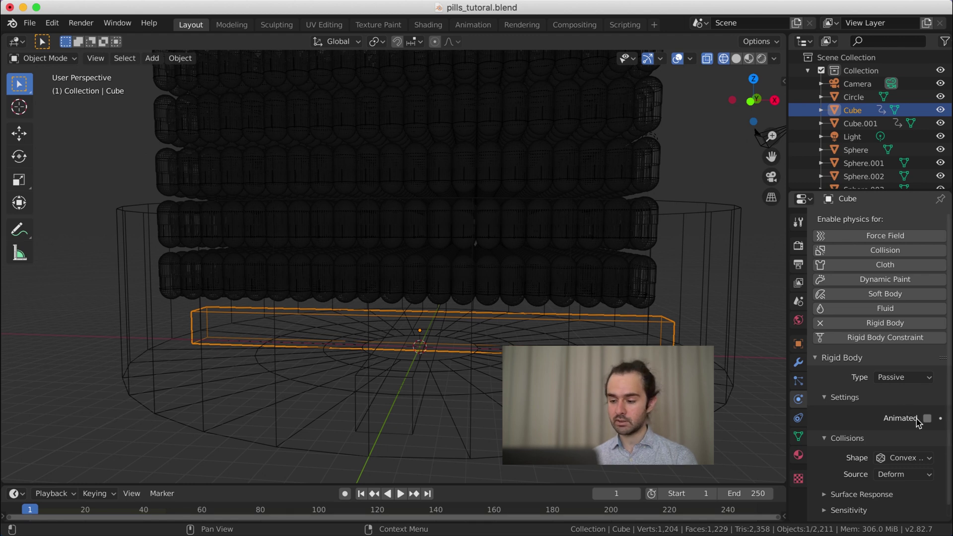
click(918, 421)
click(927, 458)
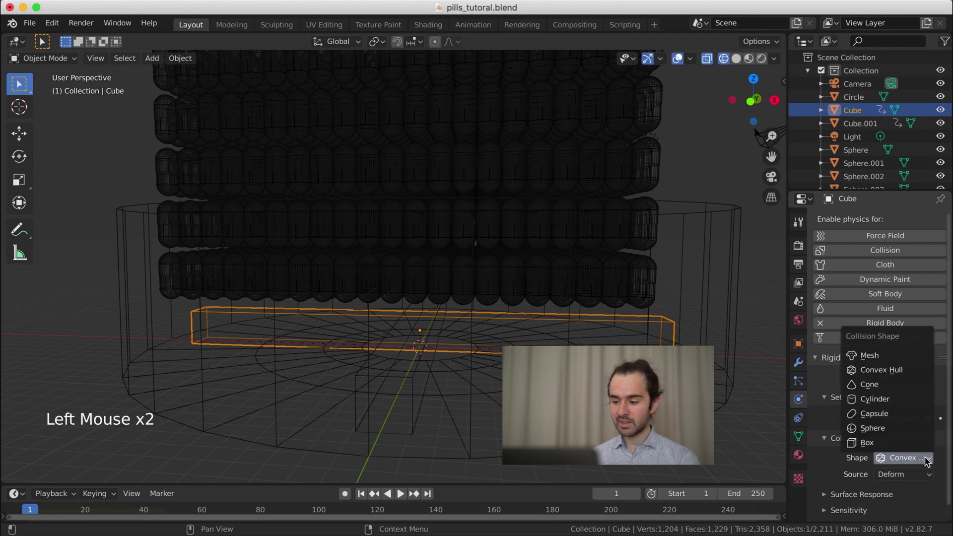
click(904, 442)
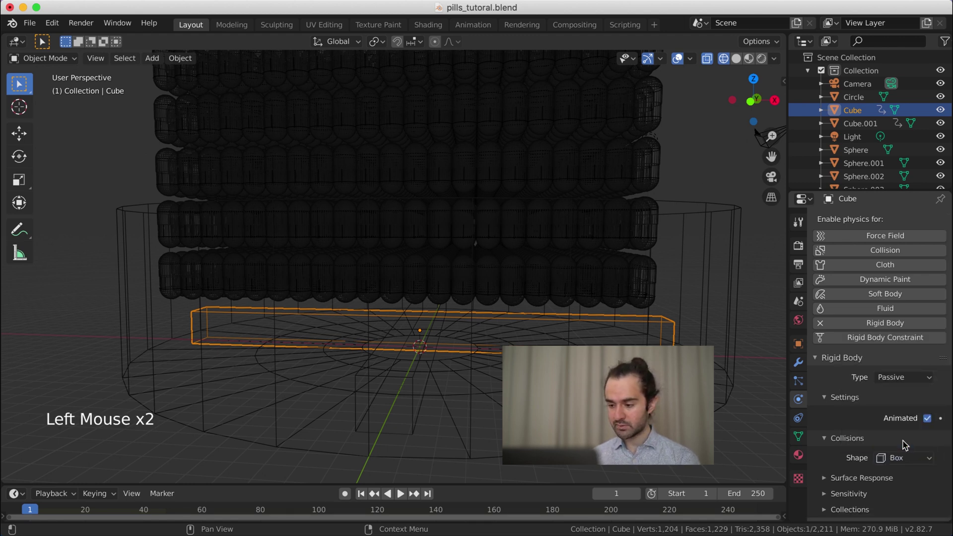
- Give the second box, running along the Y axis, a Passive, Animated rigid body with a Box collision shape
click(386, 431)
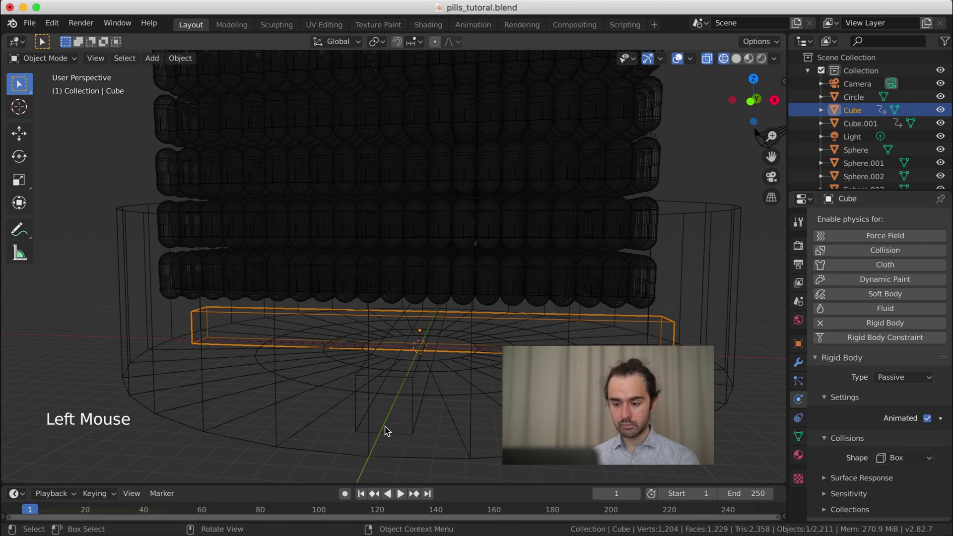
click(414, 411)
click(850, 323)
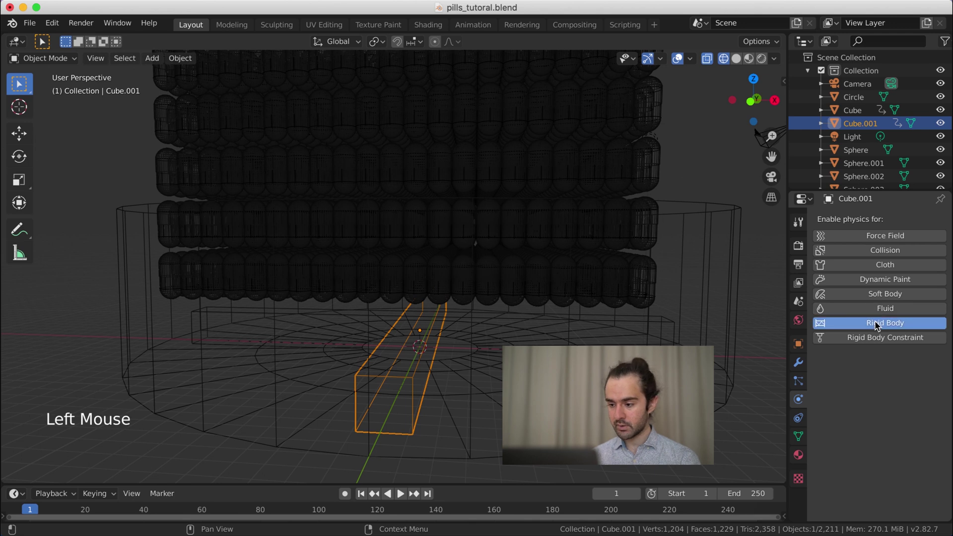
click(910, 377)
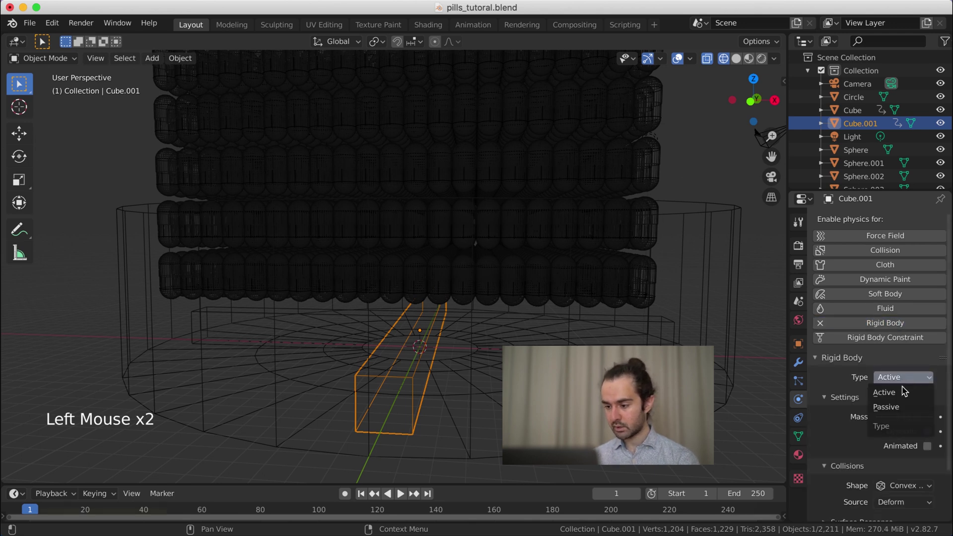
click(903, 410)
click(927, 418)
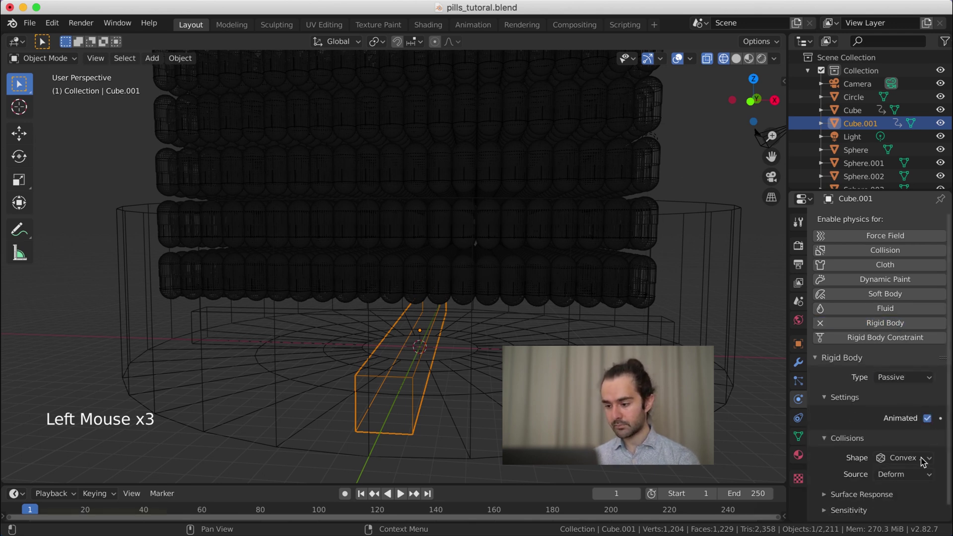
click(920, 465)
click(916, 459)
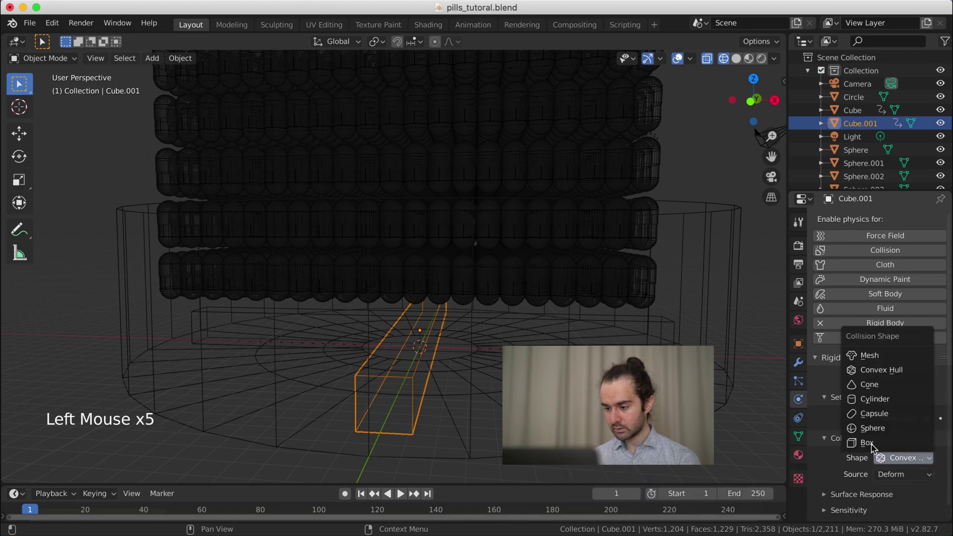
click(879, 443)
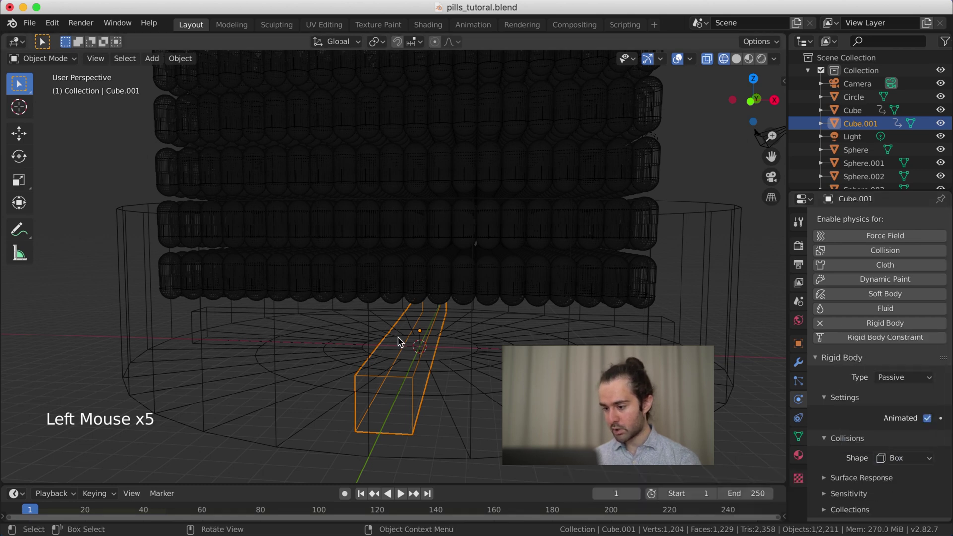
- Show the whole scene in Solid shading and save the file
scroll(400, 341, down, 3)
key(KP_1)
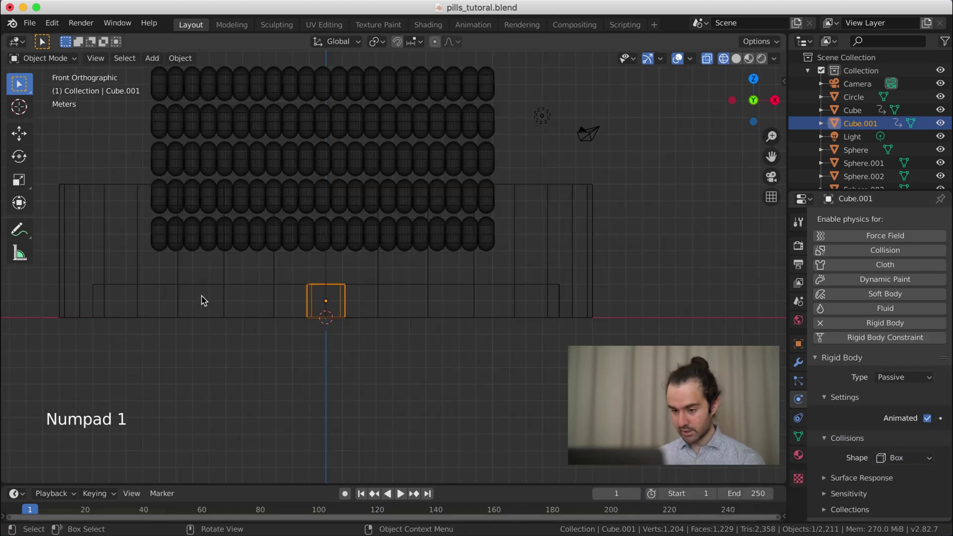
shift+middle_drag(204, 300, 493, 266)
middle_drag(591, 245, 542, 257)
scroll(547, 259, down, 2)
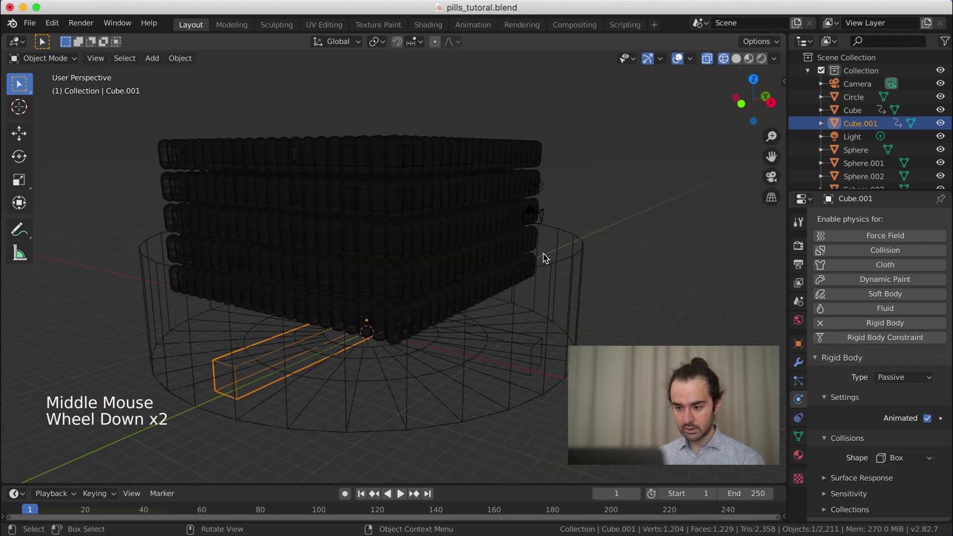
key(z)
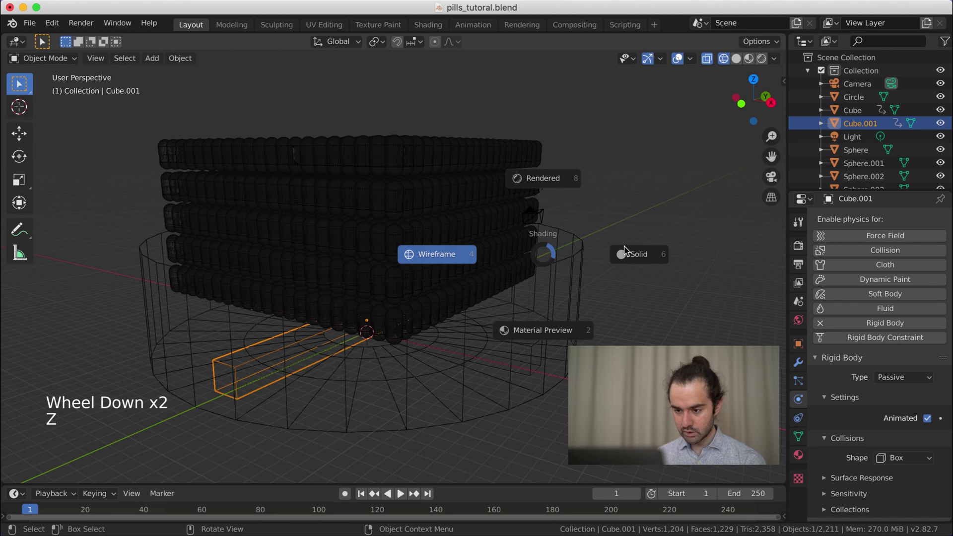
click(626, 252)
middle_drag(624, 258, 618, 267)
key(ctrl+s)
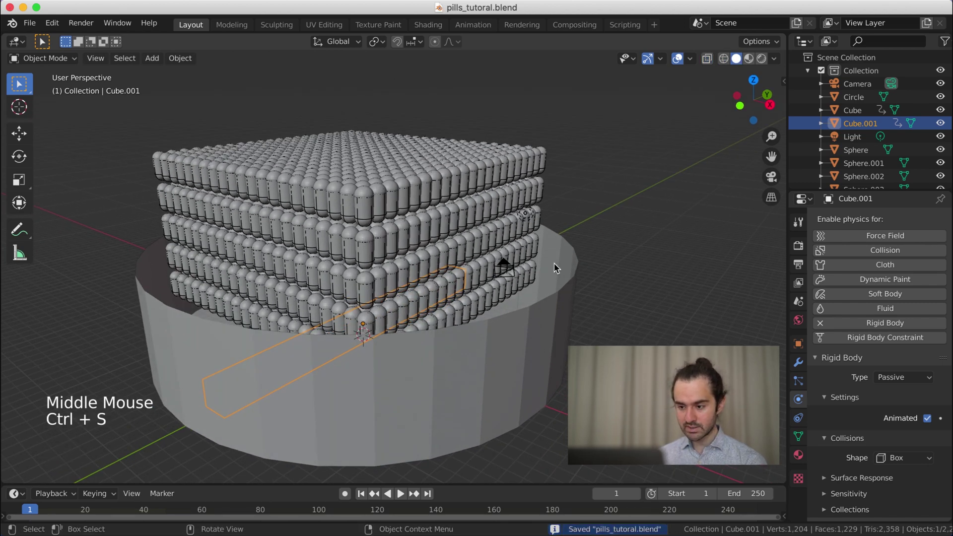
- Play the simulation until the capsules have filled the container, and stop it at frame 216
scroll(556, 267, down, 2)
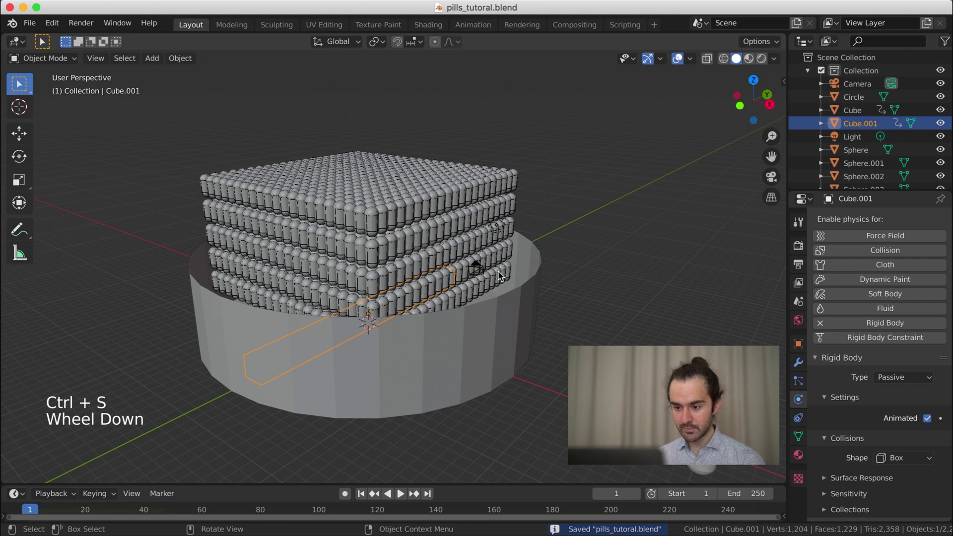
mouse_move(500, 276)
middle_down()
mouse_move(471, 283)
mouse_move(470, 313)
mouse_move(497, 275)
mouse_move(496, 291)
middle_up()
scroll(495, 292, up, 2)
key(space)
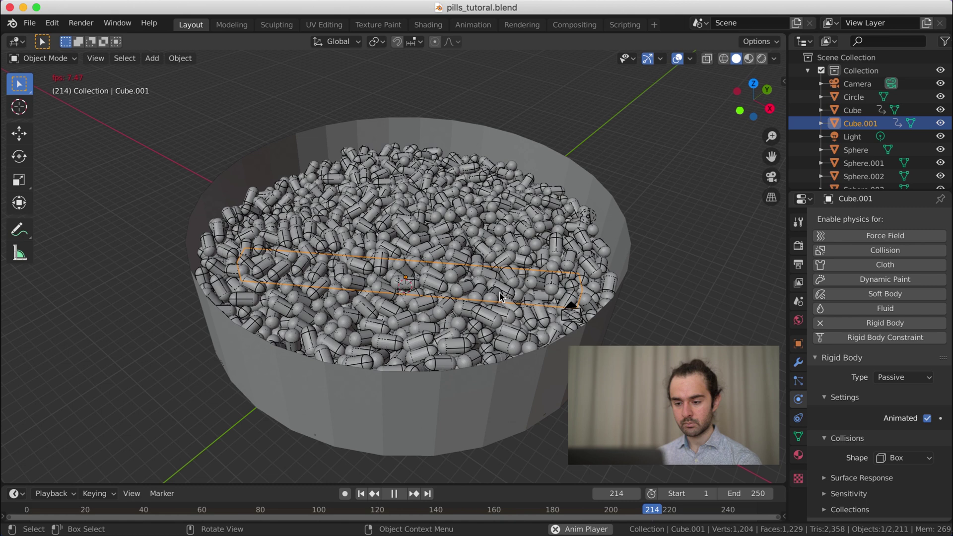
key(space)
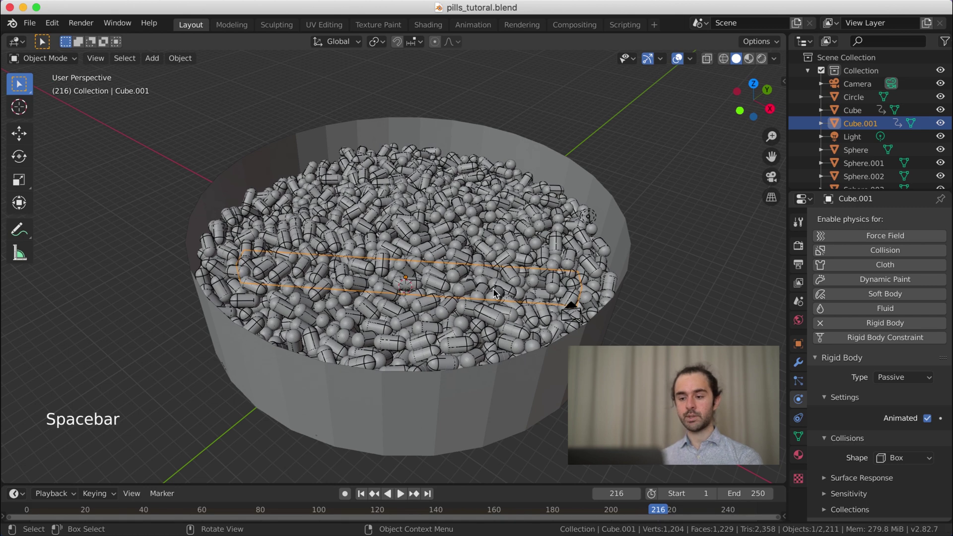
- Look through the scene camera and set its focal length to 85 mm
key(KP_0)
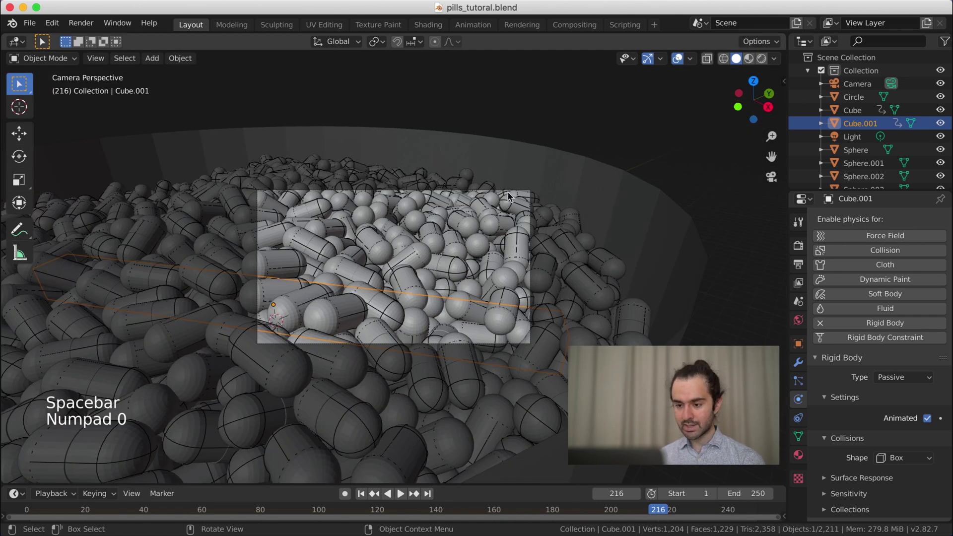
click(859, 85)
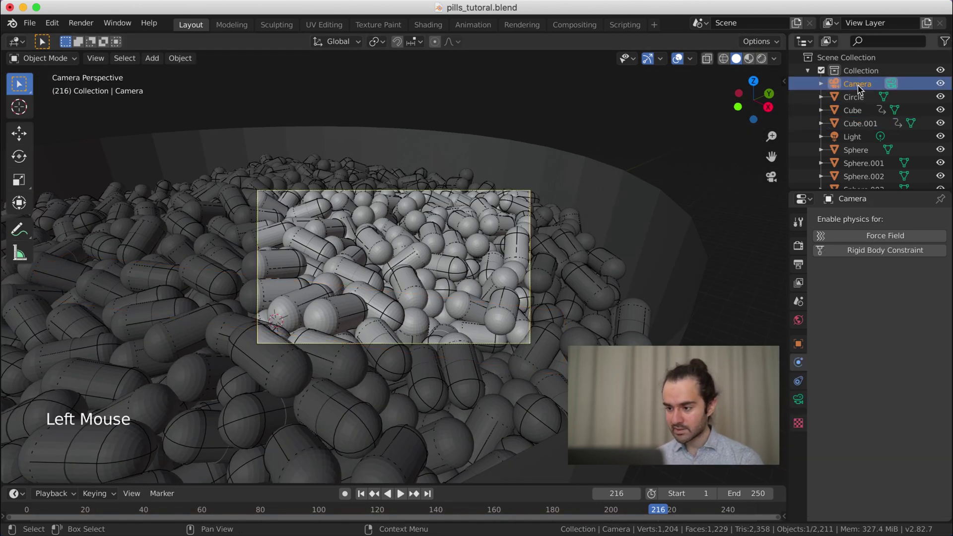
click(799, 399)
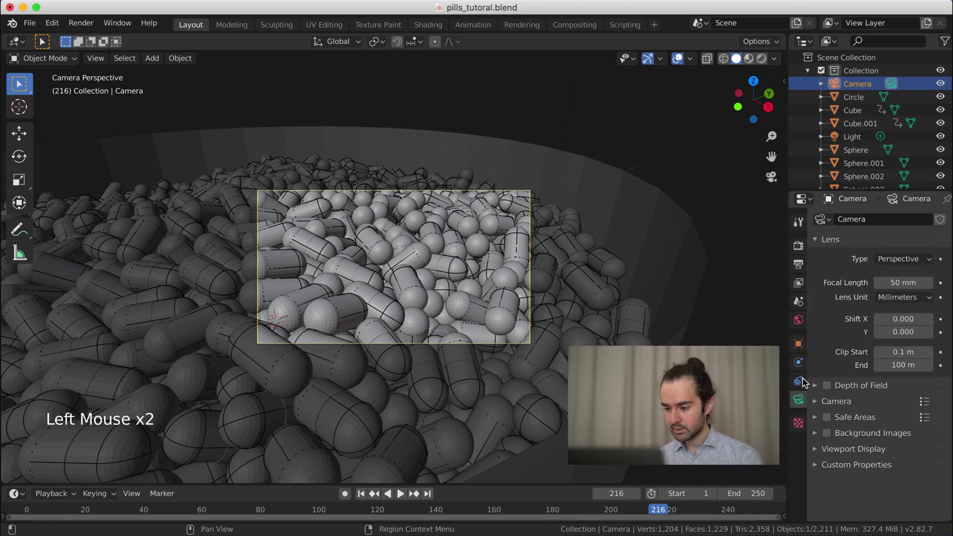
click(903, 283)
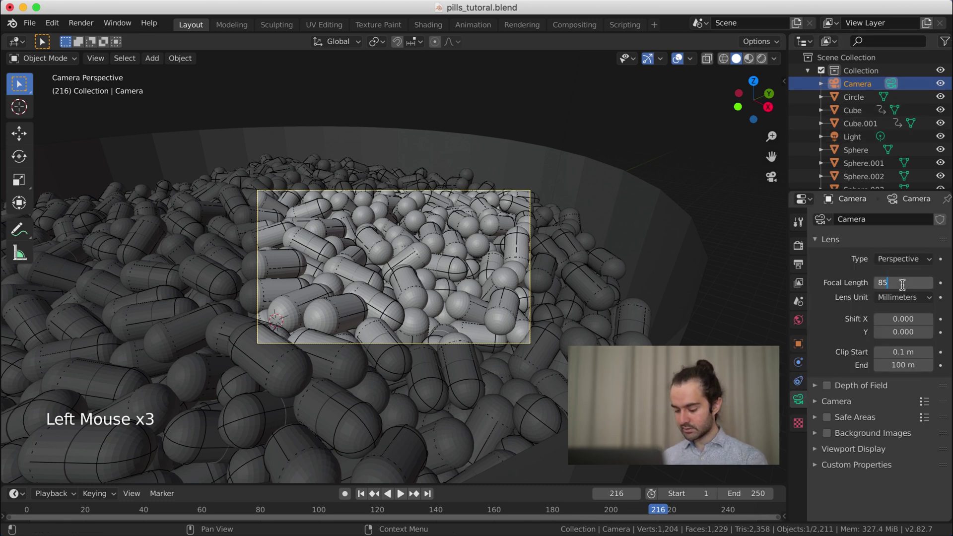
key(Return)
scroll(534, 303, up, 3)
scroll(561, 299, down, 1)
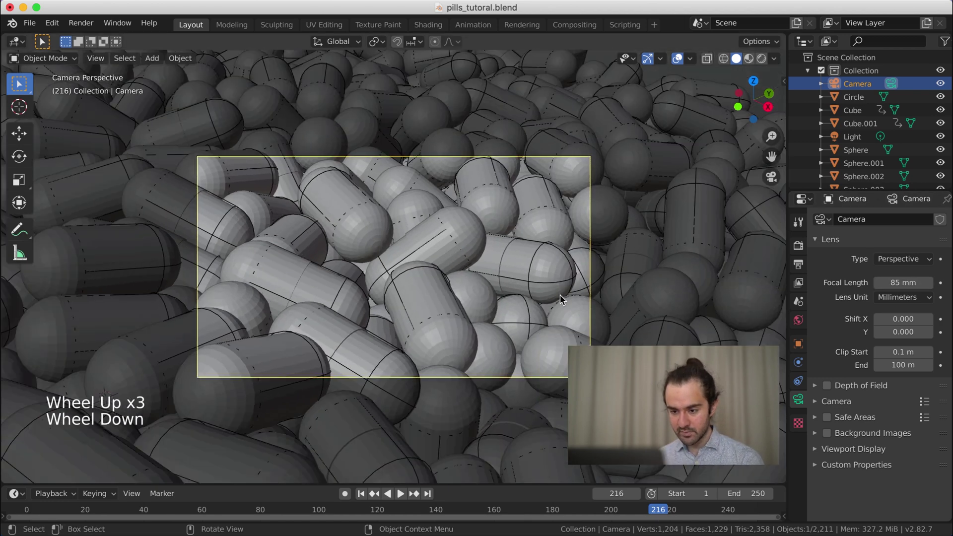
scroll(561, 299, down, 1)
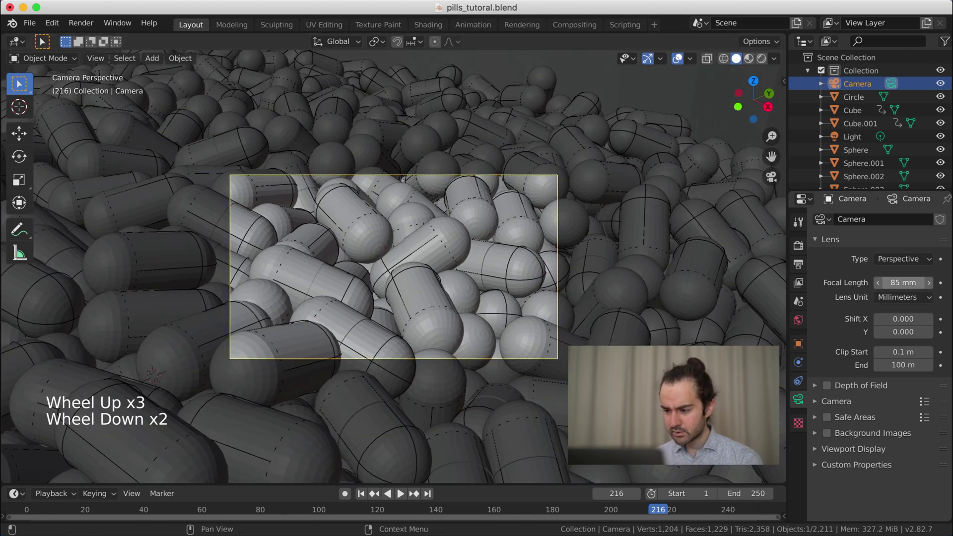
- Set the camera's focal length to 75 mm and check the framing of the capsules
click(908, 282)
text(5)
key(BackSpace)
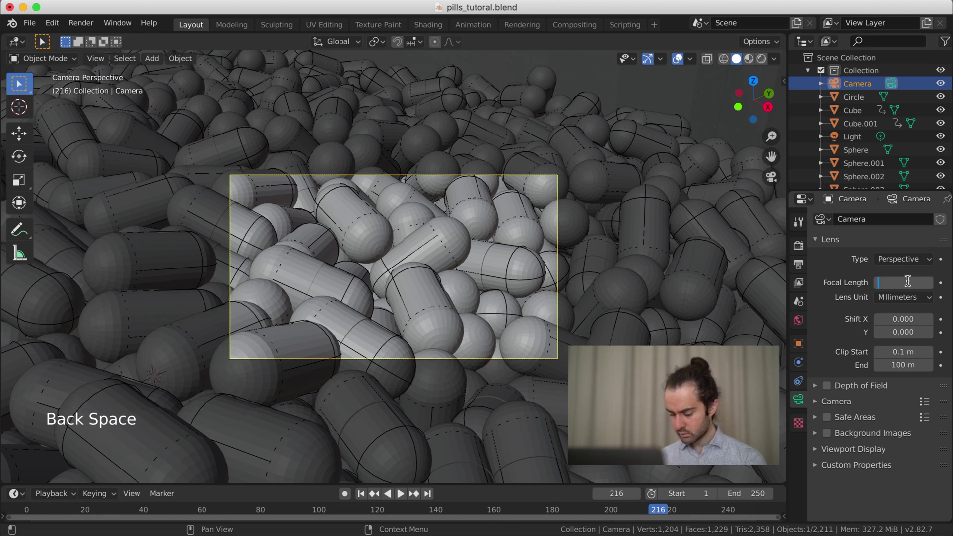
text(75)
key(Return)
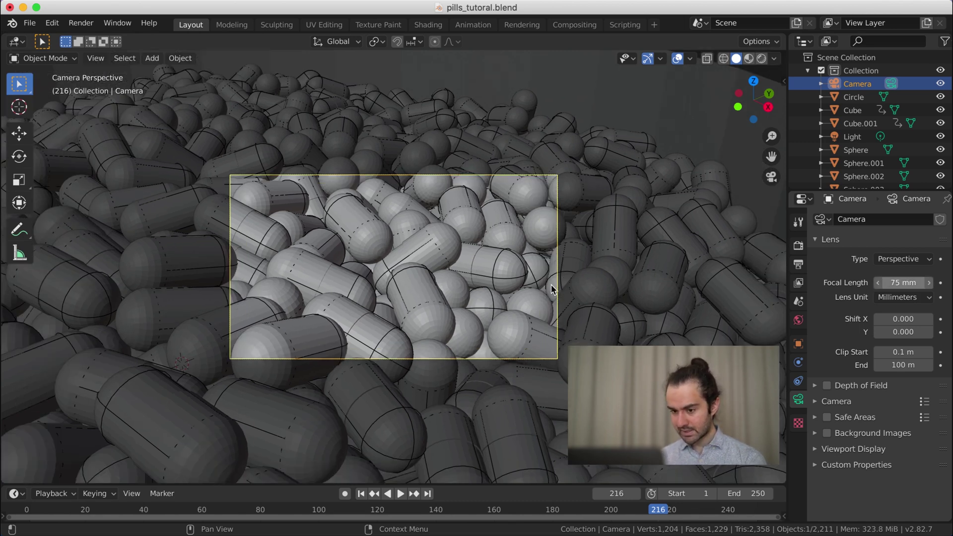
scroll(561, 292, down, 1)
scroll(560, 292, up, 2)
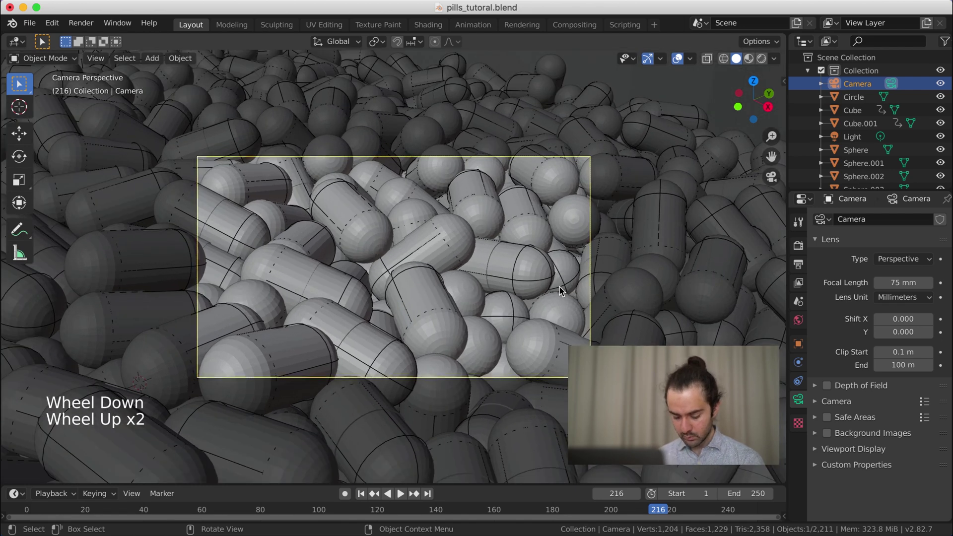
- Show the camera view in Rendered shading and set the render engine to Cycles
key(z)
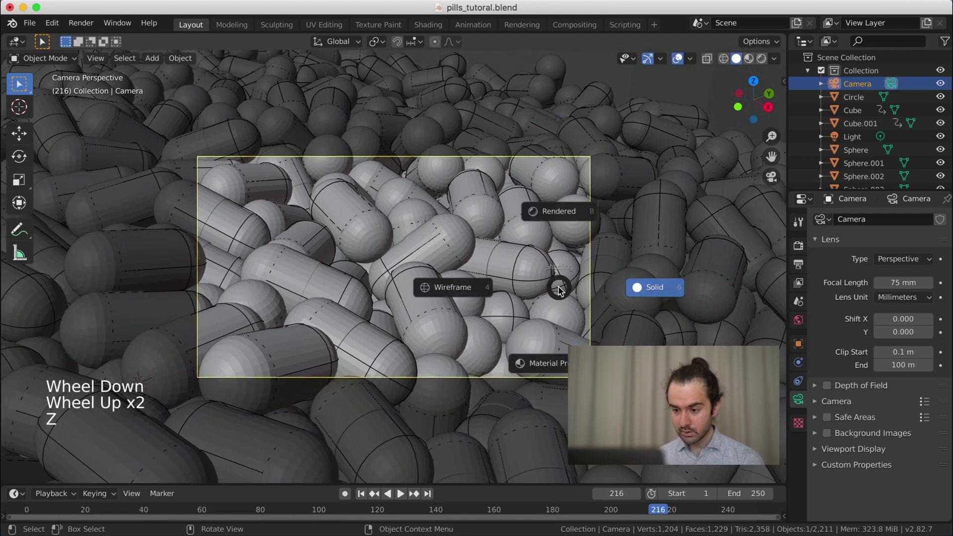
click(567, 222)
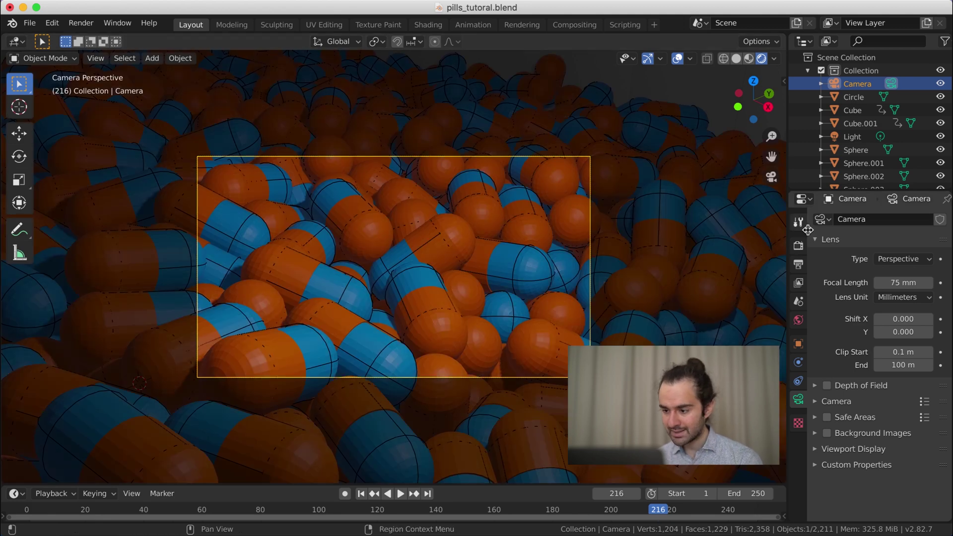
click(800, 225)
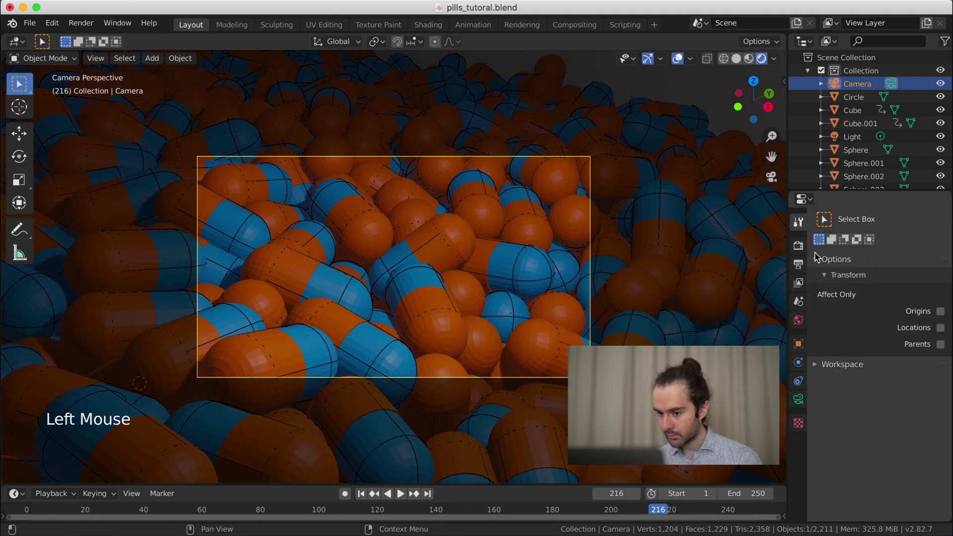
click(798, 246)
scroll(918, 218, up, 2)
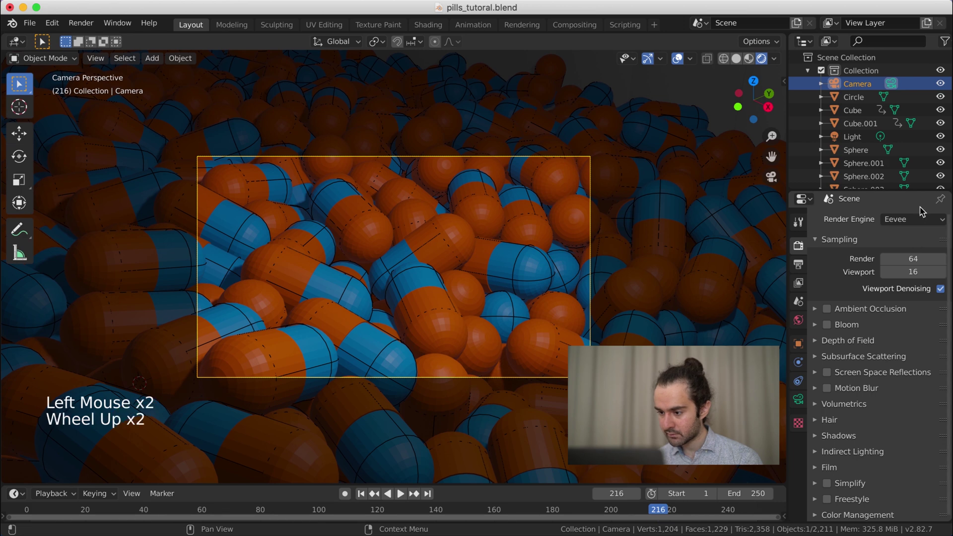
click(927, 224)
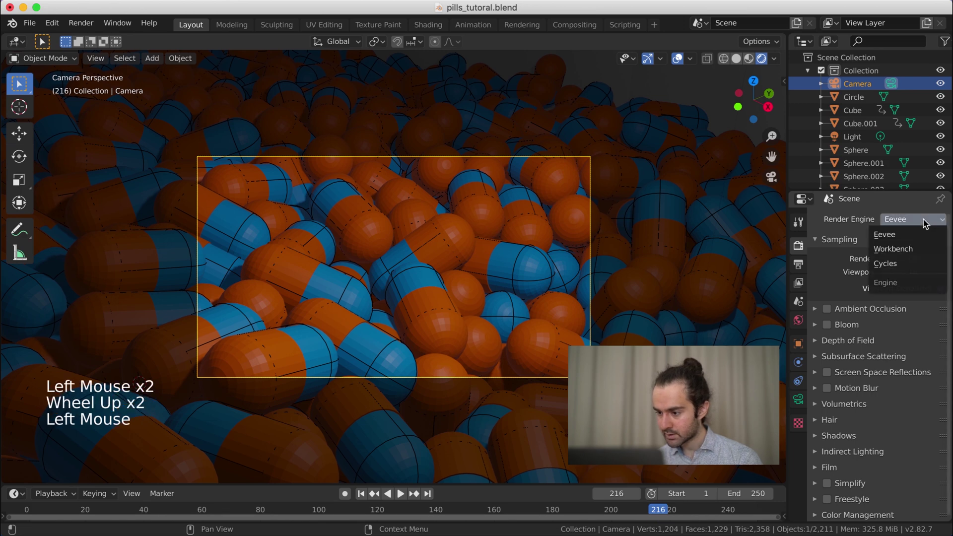
click(906, 263)
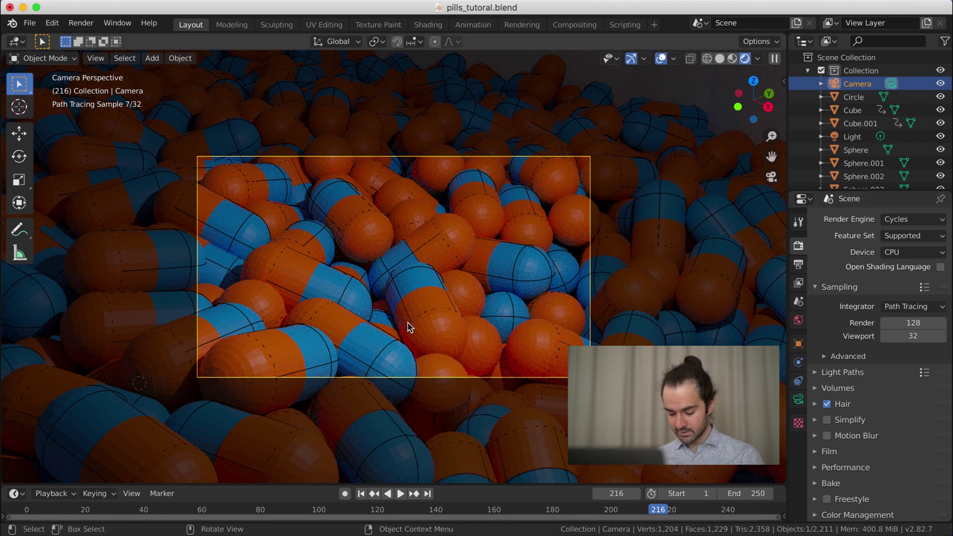
- Save the file and change the camera view from Rendered to Solid shading
key(z)
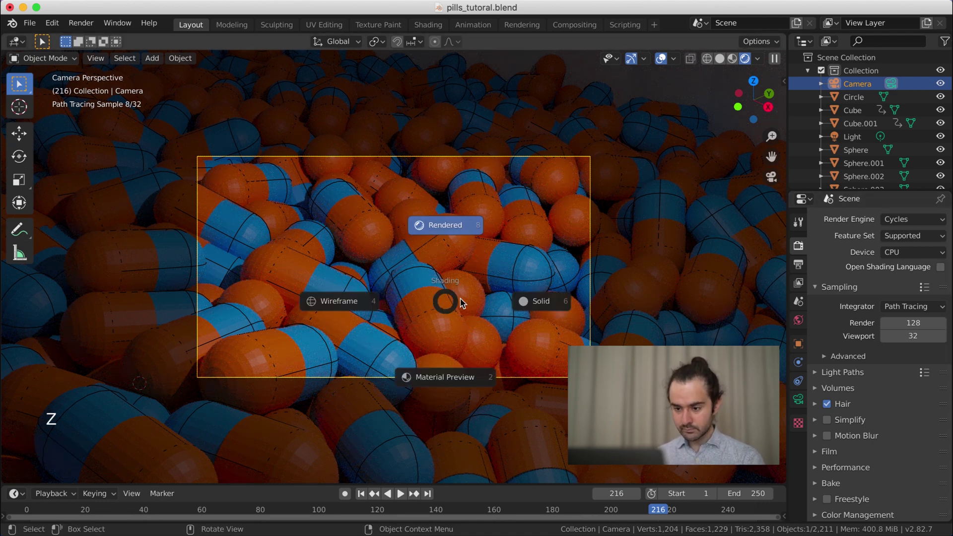
click(356, 301)
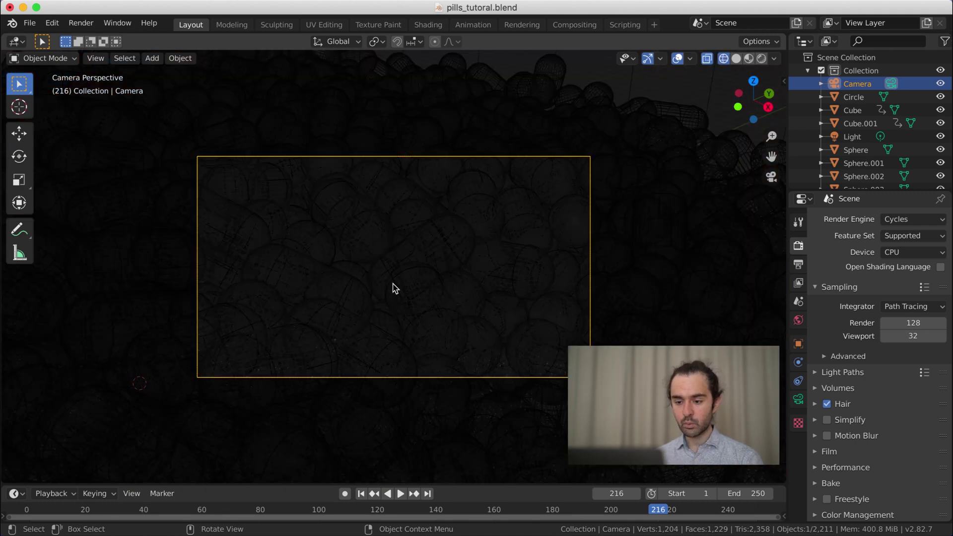
key(ctrl+s)
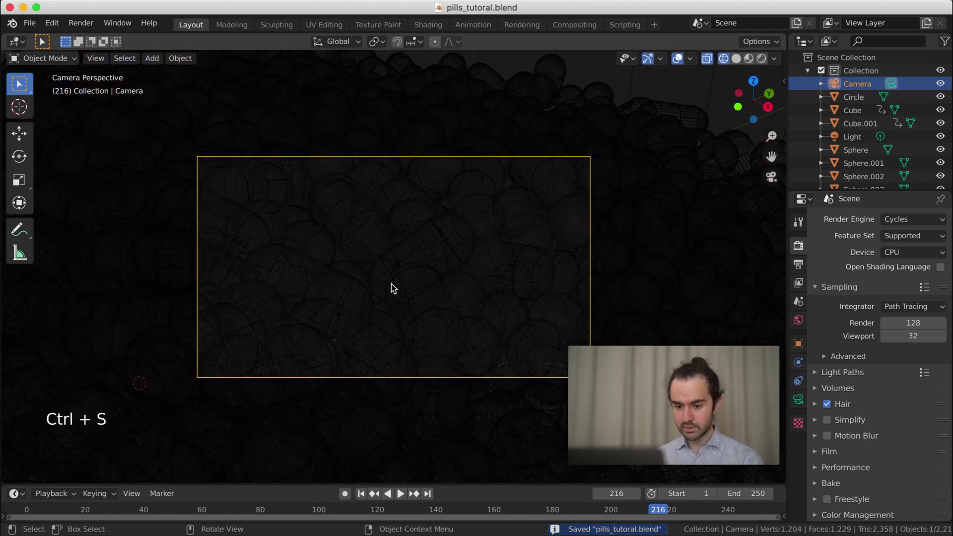
key(z)
click(482, 284)
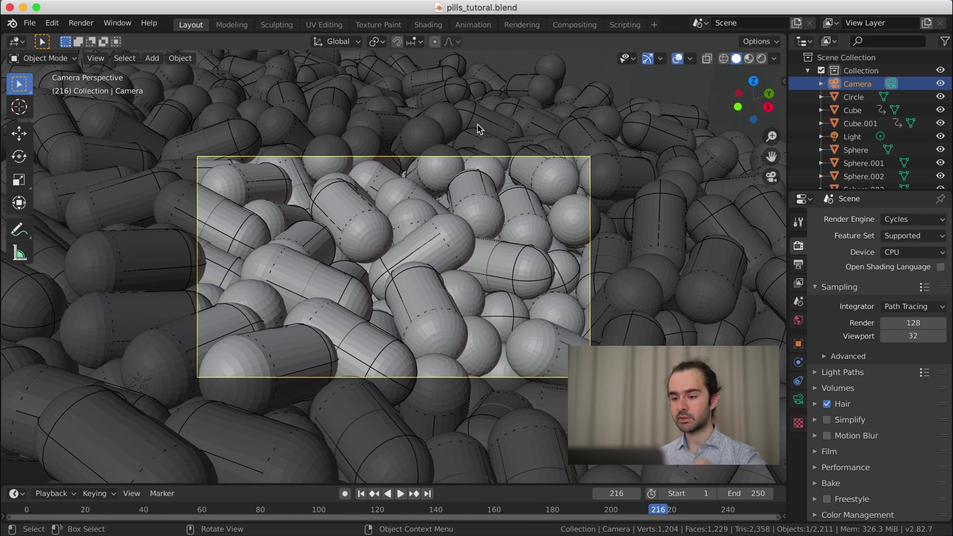
- Split the 3D viewport horizontally into two areas and turn the upper one into a Shader Editor
drag(785, 37, 753, 157)
click(18, 170)
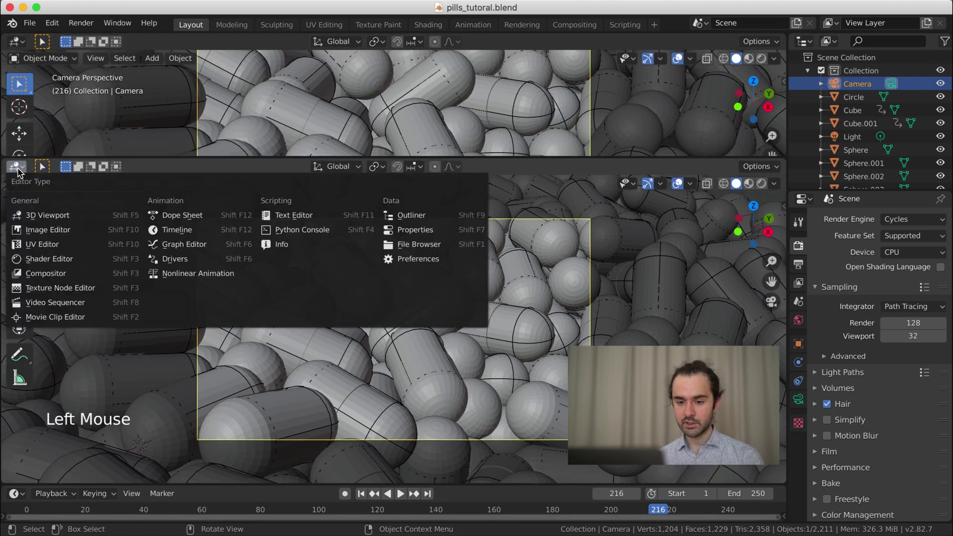
click(18, 41)
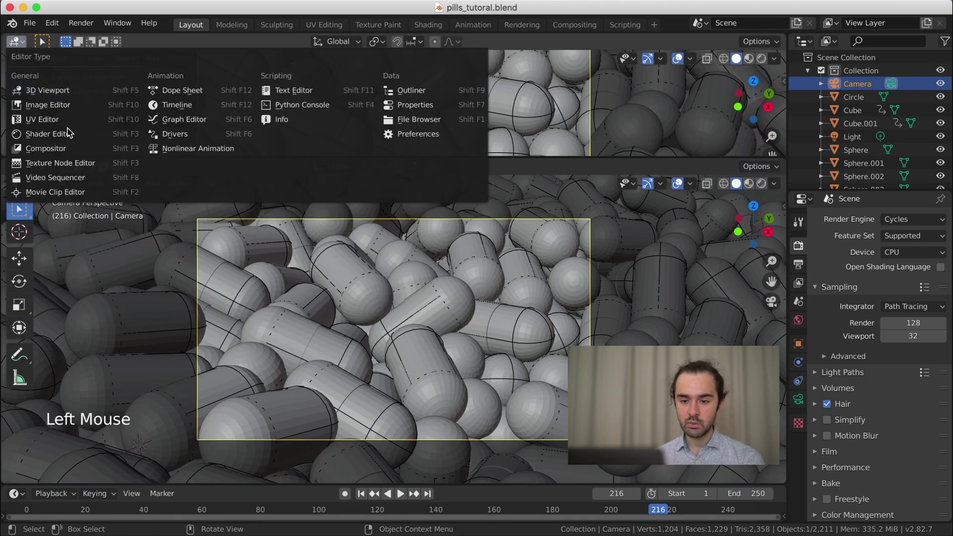
click(54, 131)
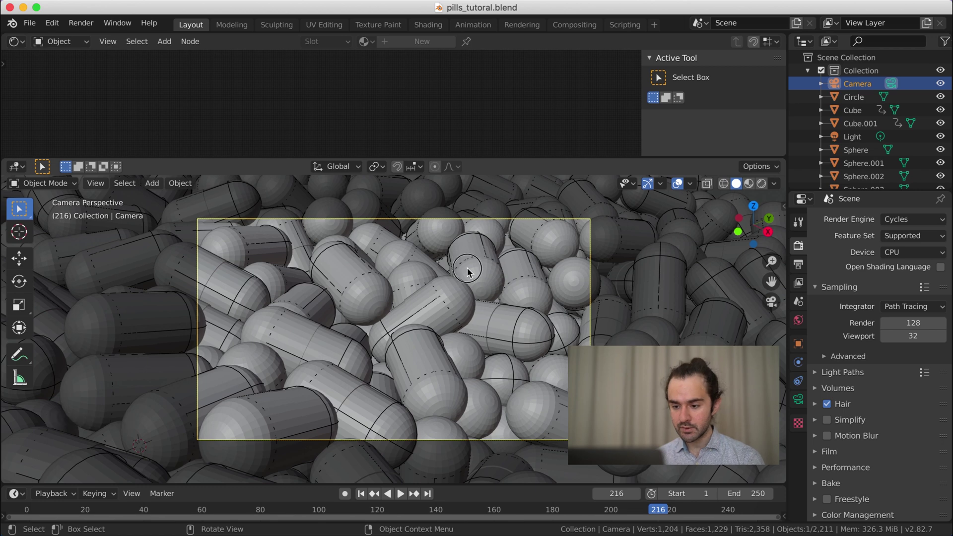
- Set the Principled BSDF of a capsule's orange material to Specular 0.9 and Roughness 0.05
click(518, 282)
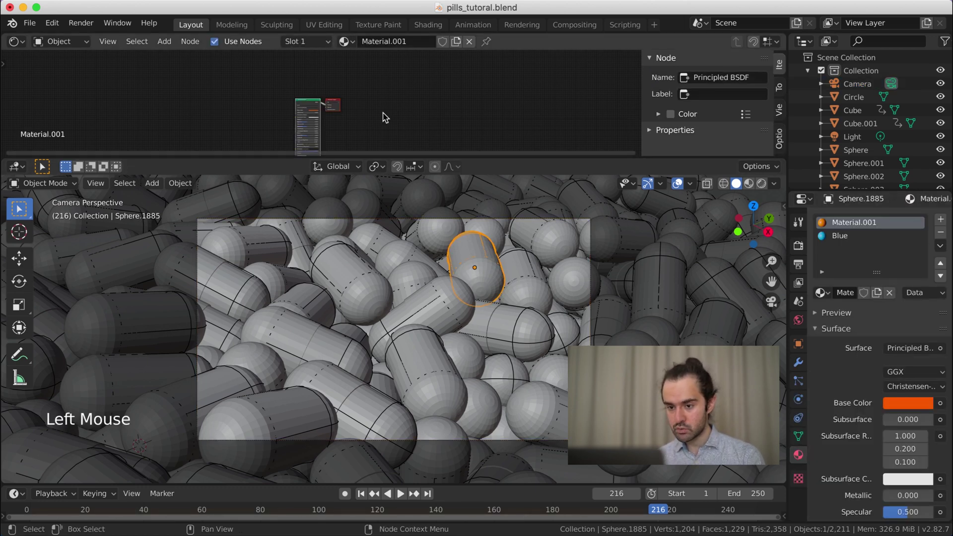
scroll(385, 118, up, 7)
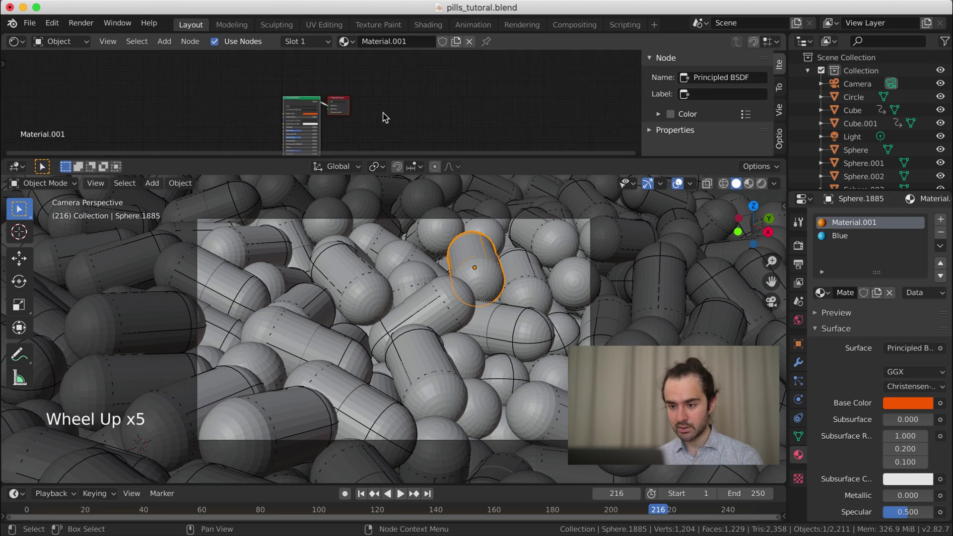
key(ctrl+space)
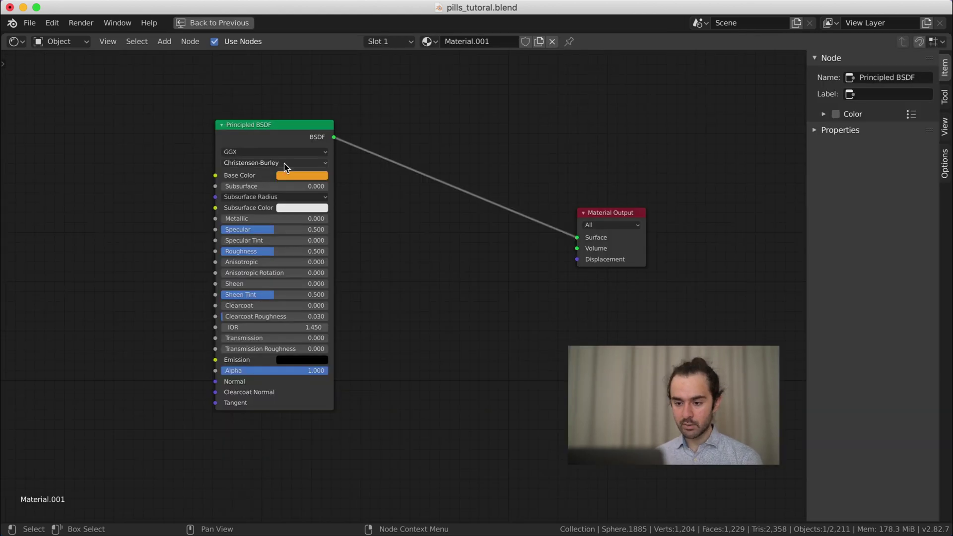
click(274, 230)
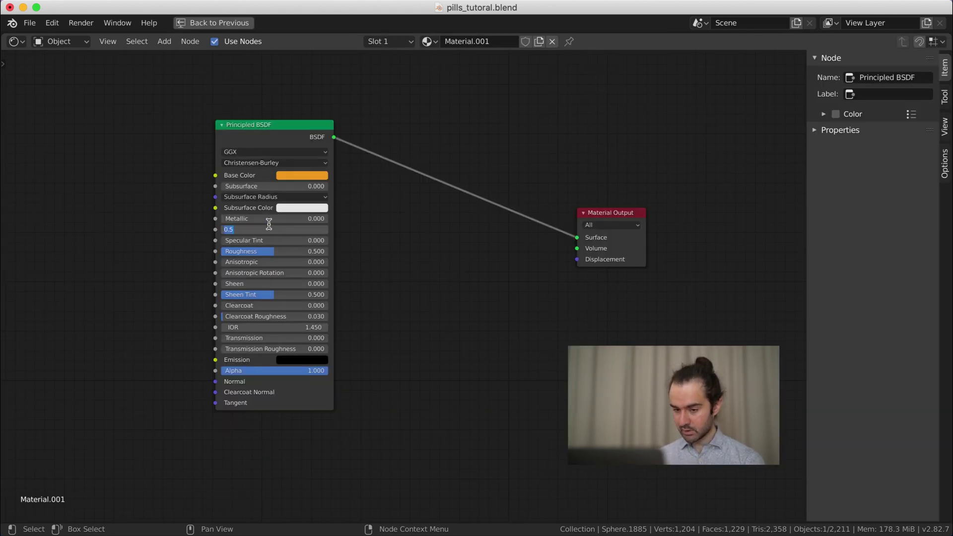
text(0.9)
key(Return)
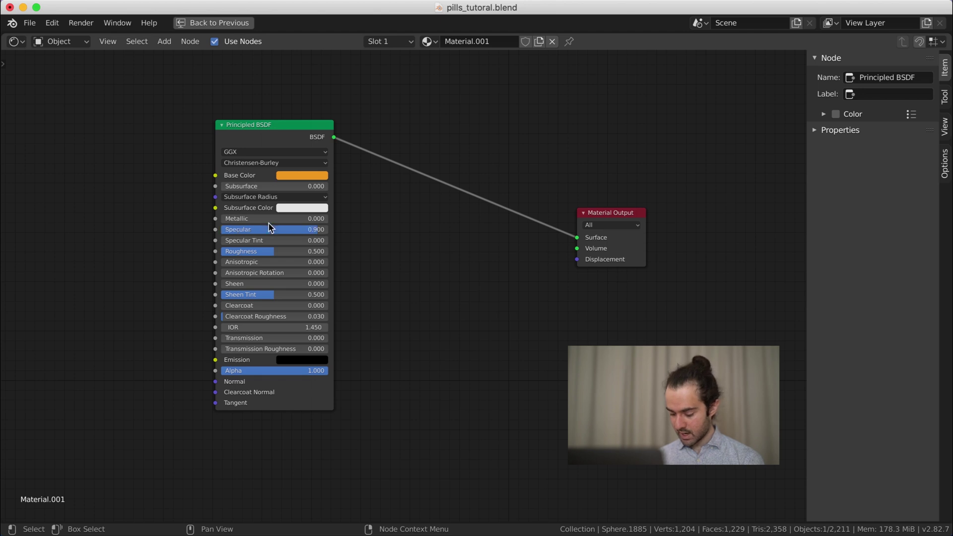
click(305, 251)
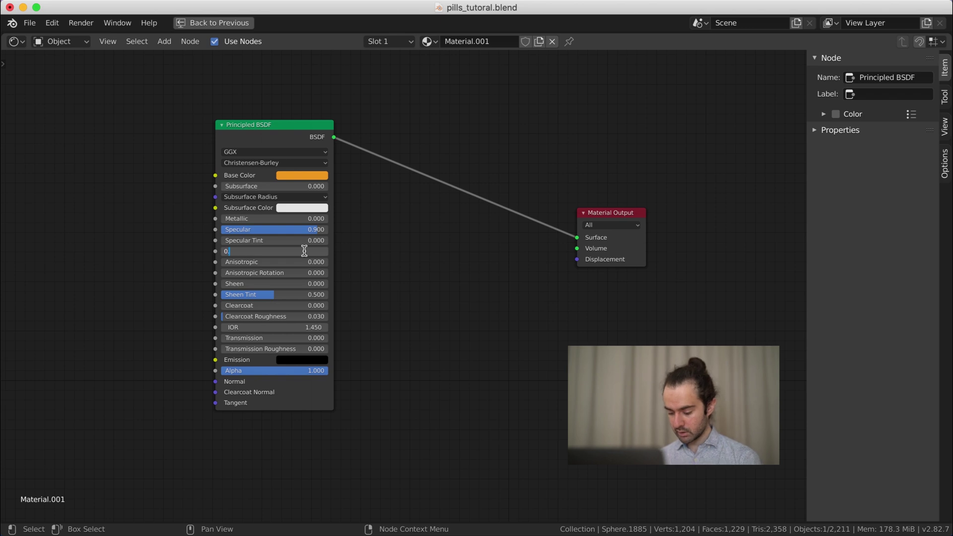
text(0.05)
key(Return)
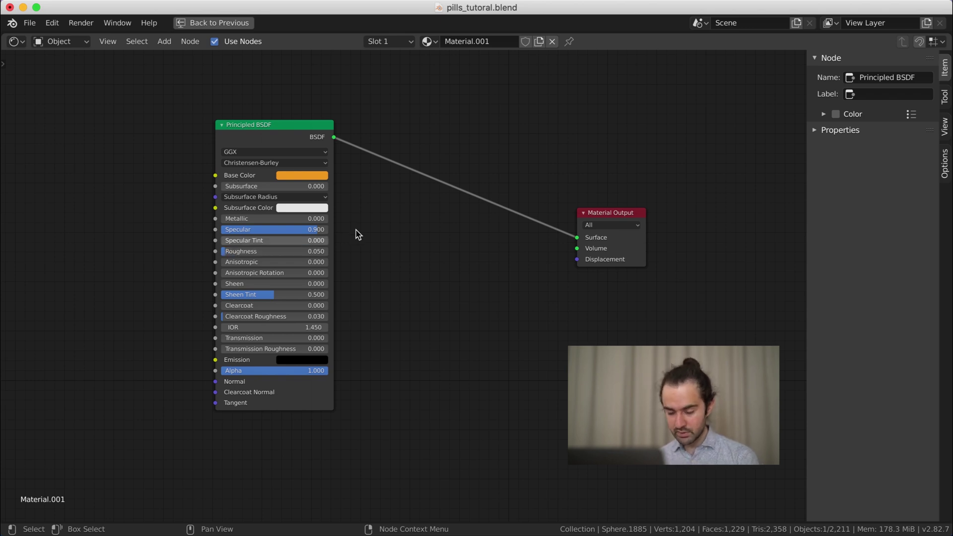
- Make the orange material's Base Color more saturated, at about 0.917, and restore the split editor layout
click(299, 180)
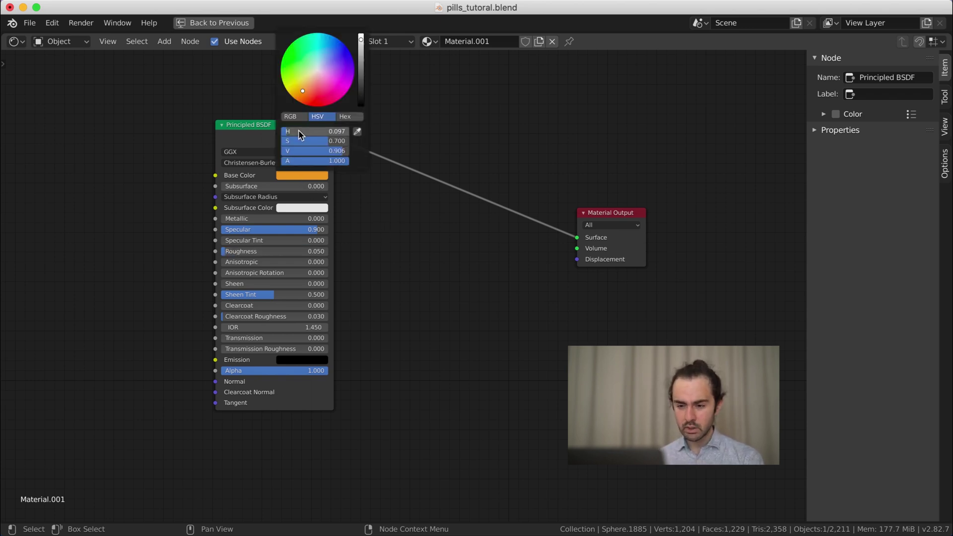
click(299, 94)
drag(298, 94, 298, 97)
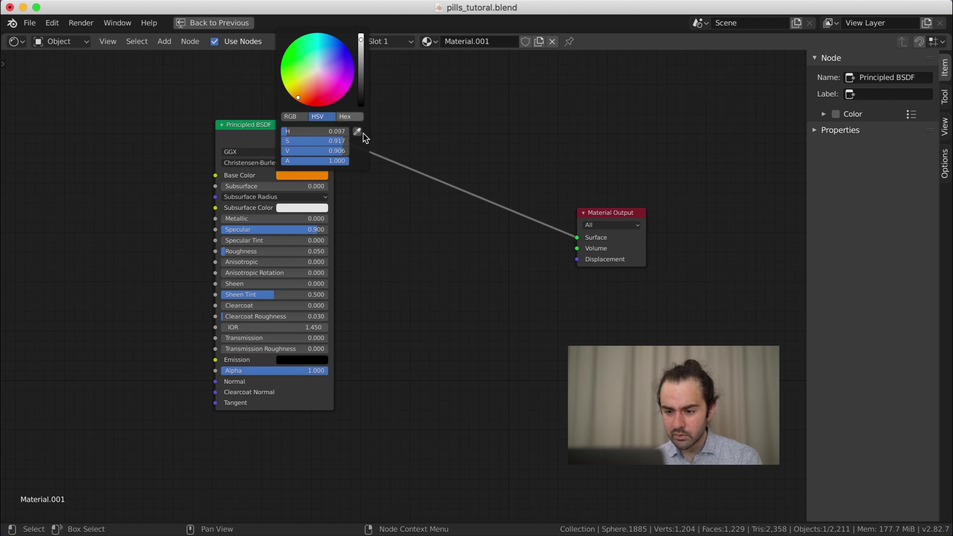
key(ctrl+space)
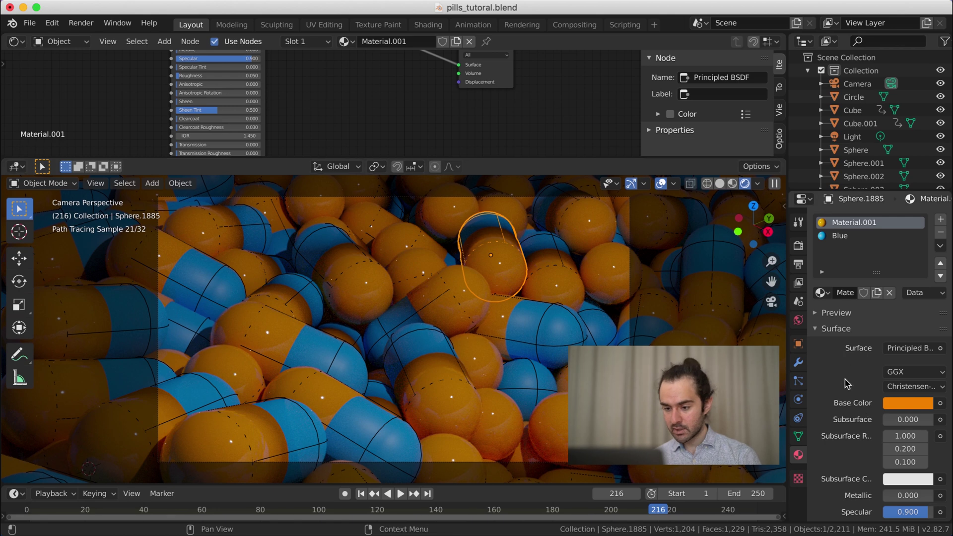
- Set the Blue material's Specular to 0.9 and its Roughness to 0.1
click(839, 237)
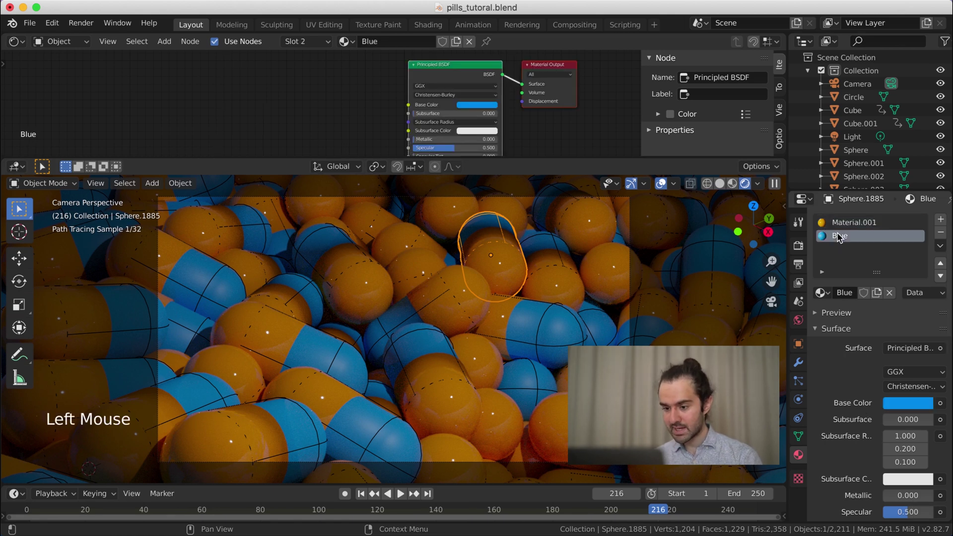
scroll(437, 149, down, 3)
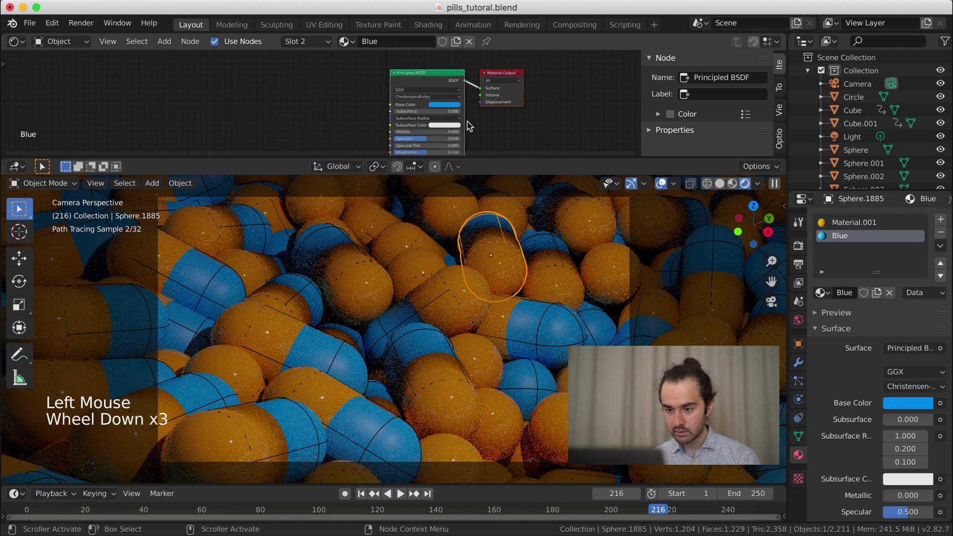
click(430, 138)
text(0.)
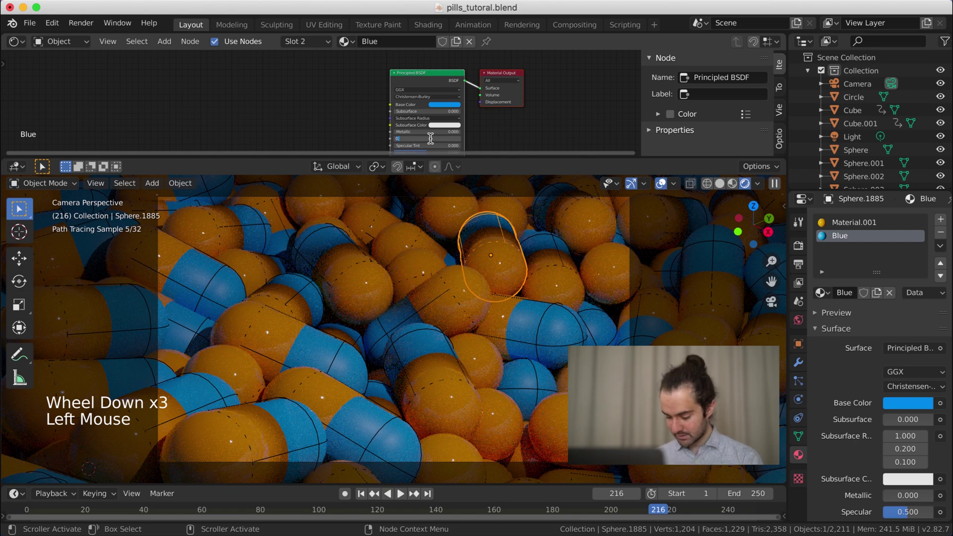
text(900)
key(Return)
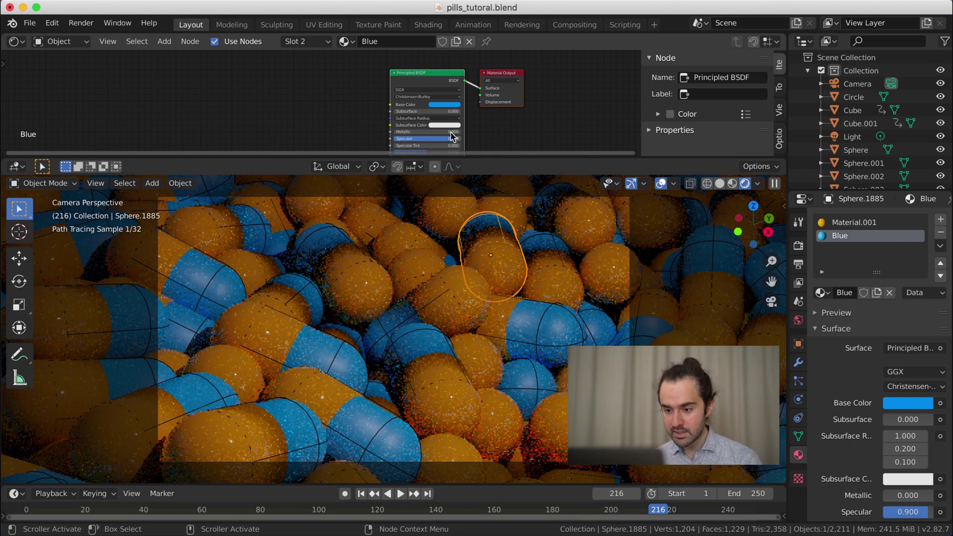
middle_drag(439, 149, 439, 130)
click(438, 129)
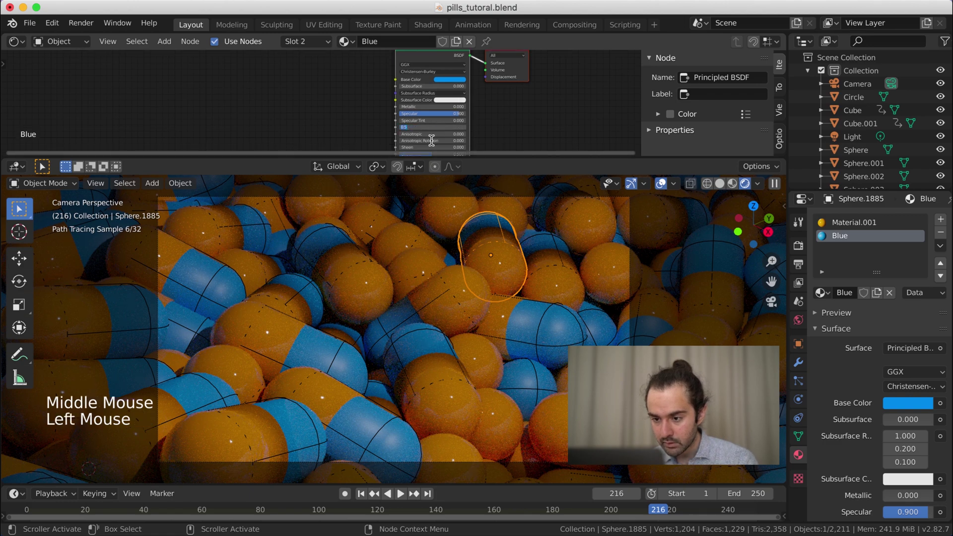
text(0.1)
key(Return)
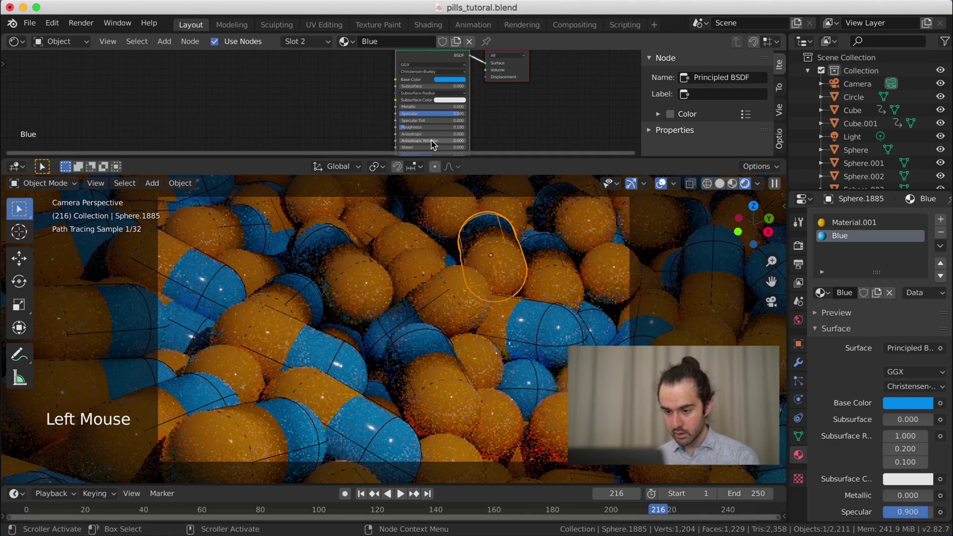
scroll(727, 322, up, 4)
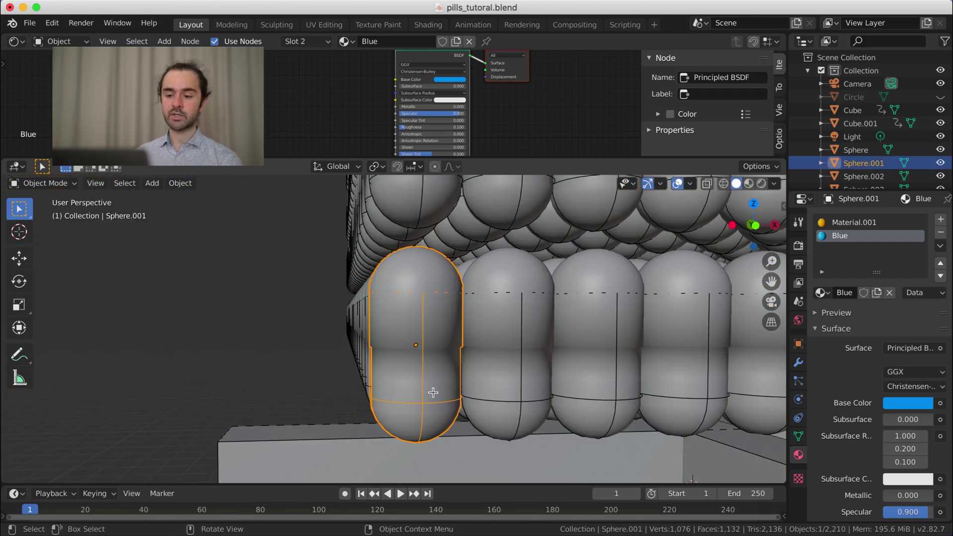
scroll(437, 388, up, 2)
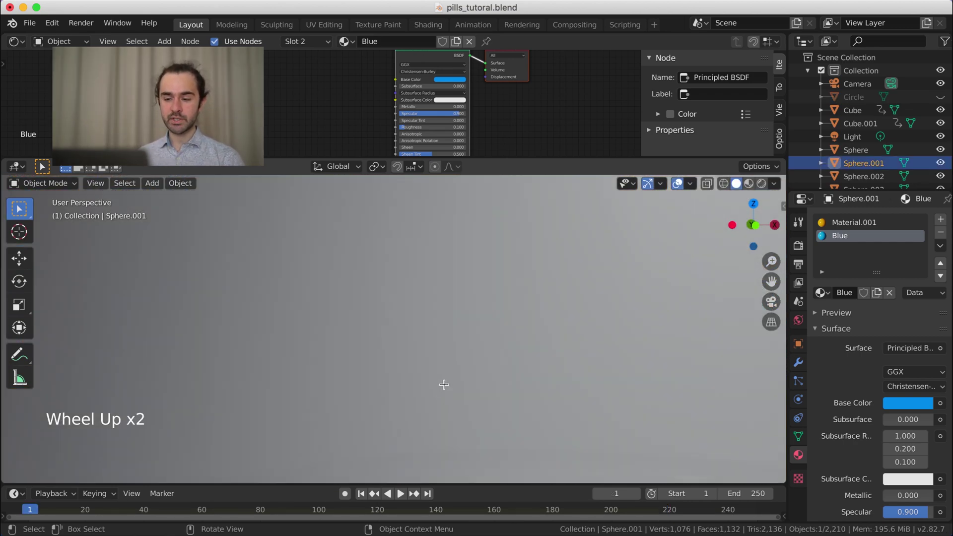
scroll(443, 383, down, 2)
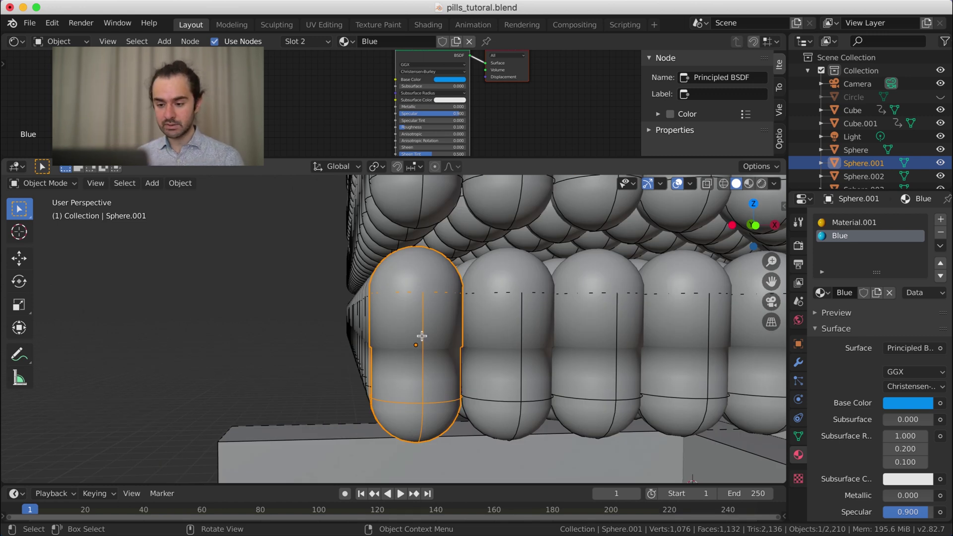
scroll(422, 336, down, 1)
scroll(420, 355, up, 4)
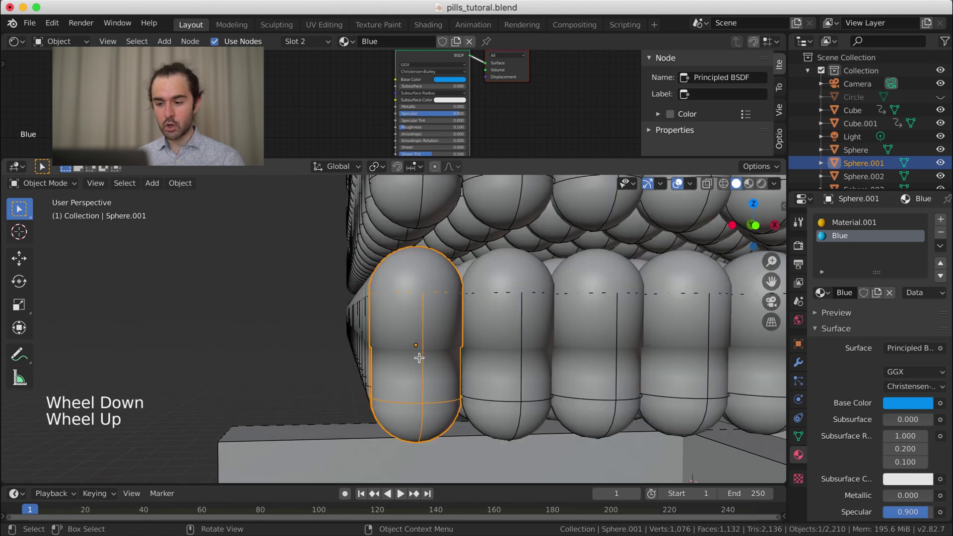
scroll(419, 357, down, 3)
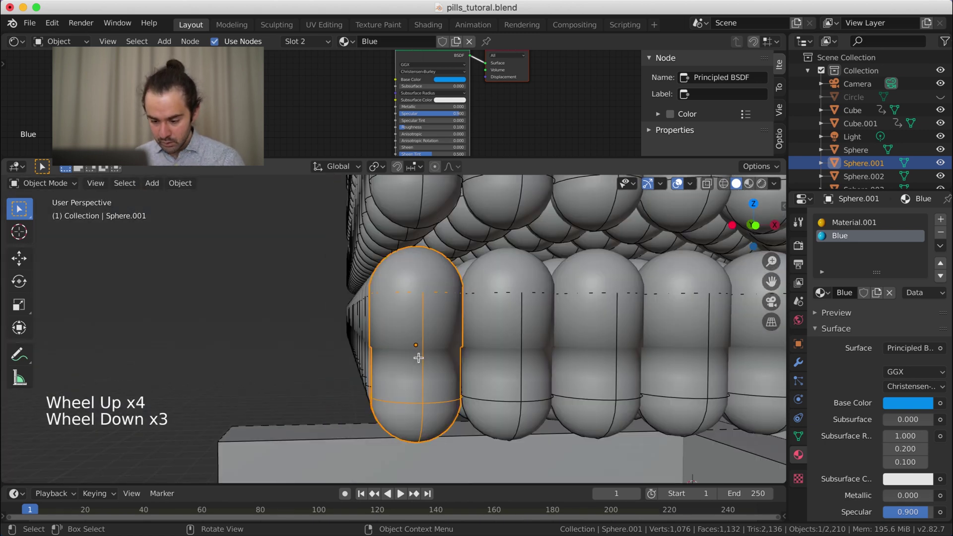
- Add a loop cut to the lower half of the capsule mesh, slid to about -0.93 against the middle seam, and return to Object Mode
key(Tab)
key(Tab)
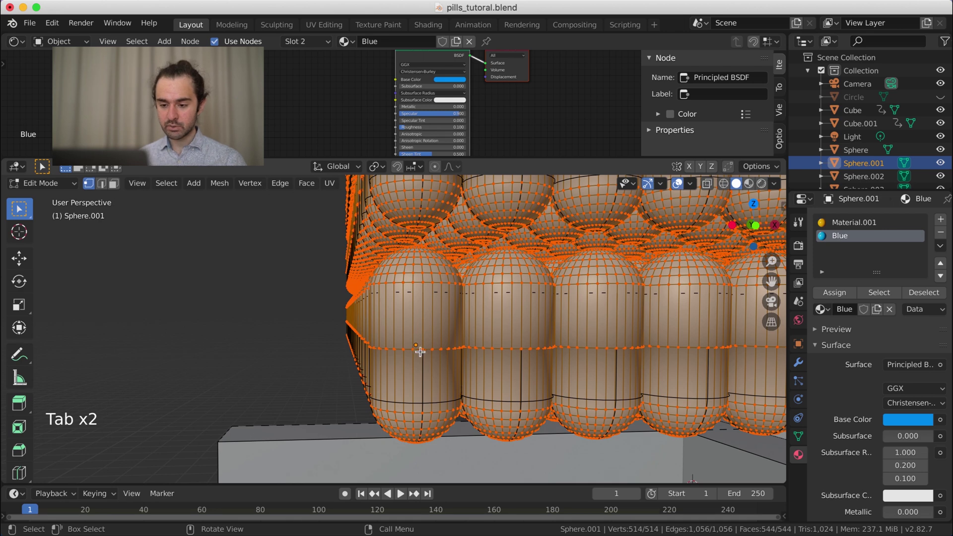
click(445, 350)
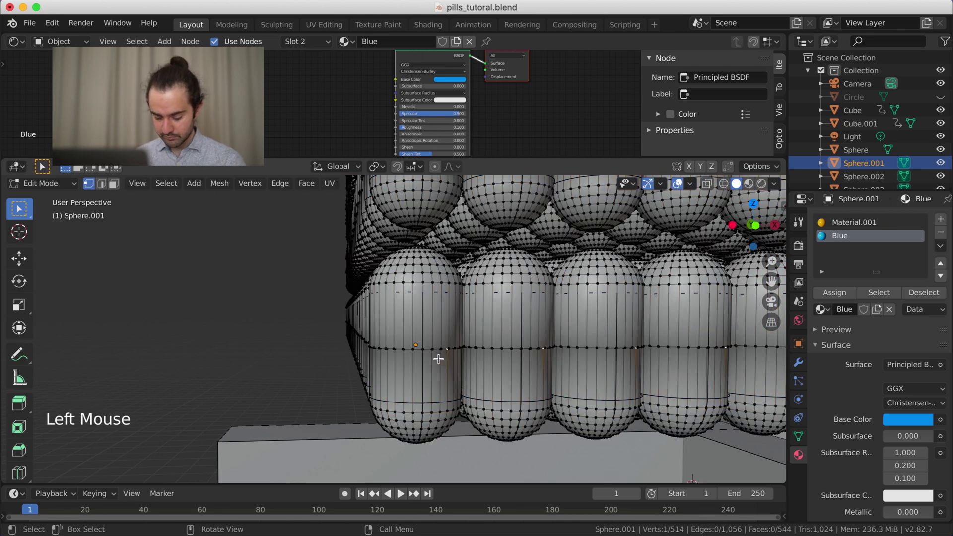
key(ctrl+r)
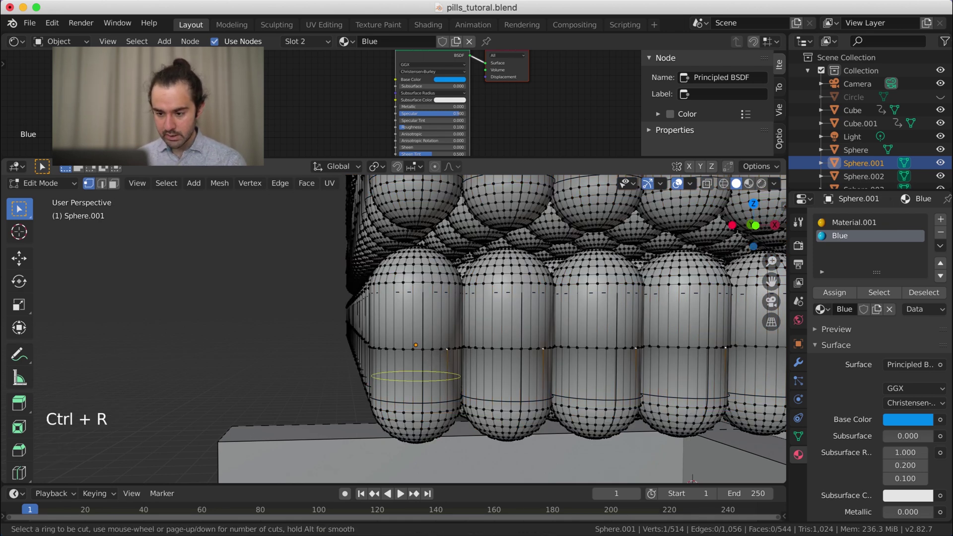
click(418, 378)
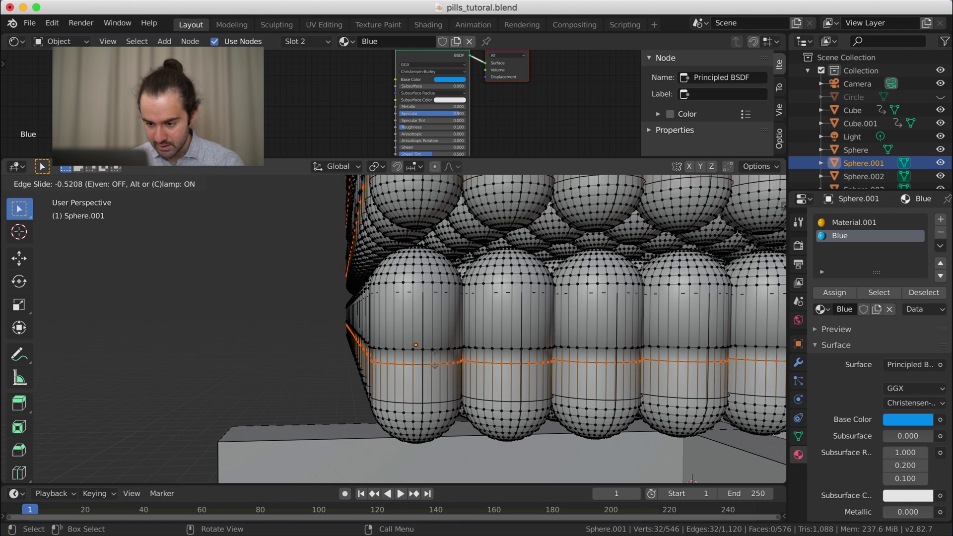
key(shift)
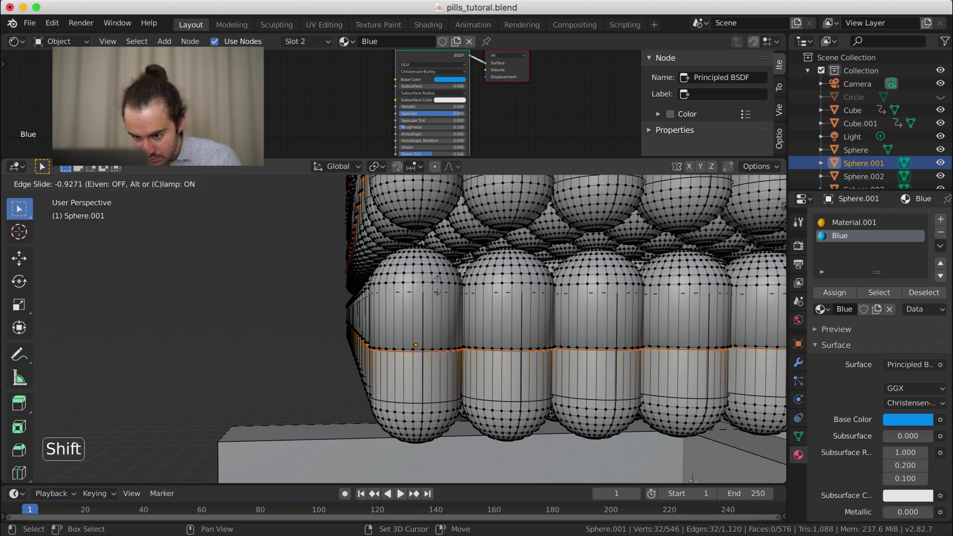
click(436, 283)
scroll(435, 353, up, 1)
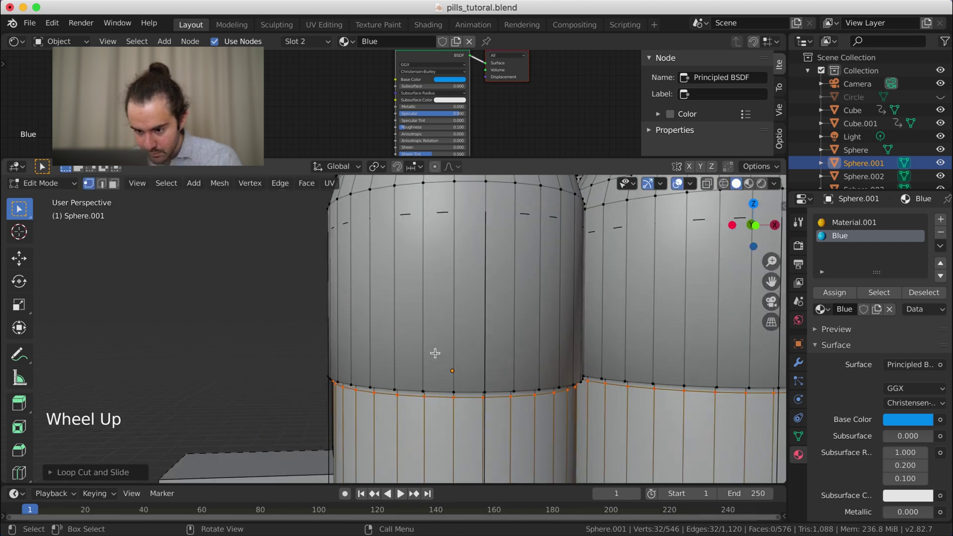
scroll(435, 353, down, 1)
key(Tab)
scroll(434, 352, down, 1)
scroll(434, 352, up, 2)
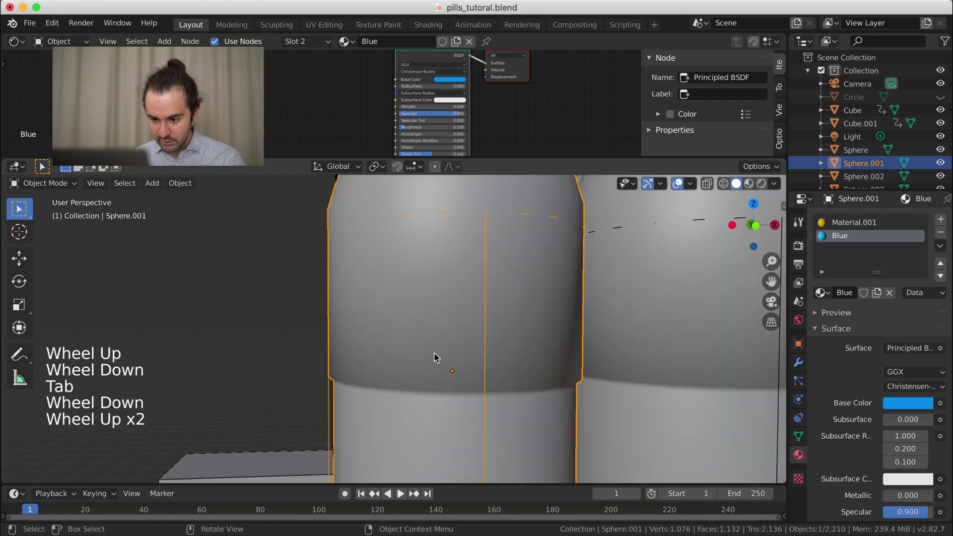
- Add a loop cut to the upper half of the capsule mesh, slid down tight against the middle seam
scroll(434, 357, down, 1)
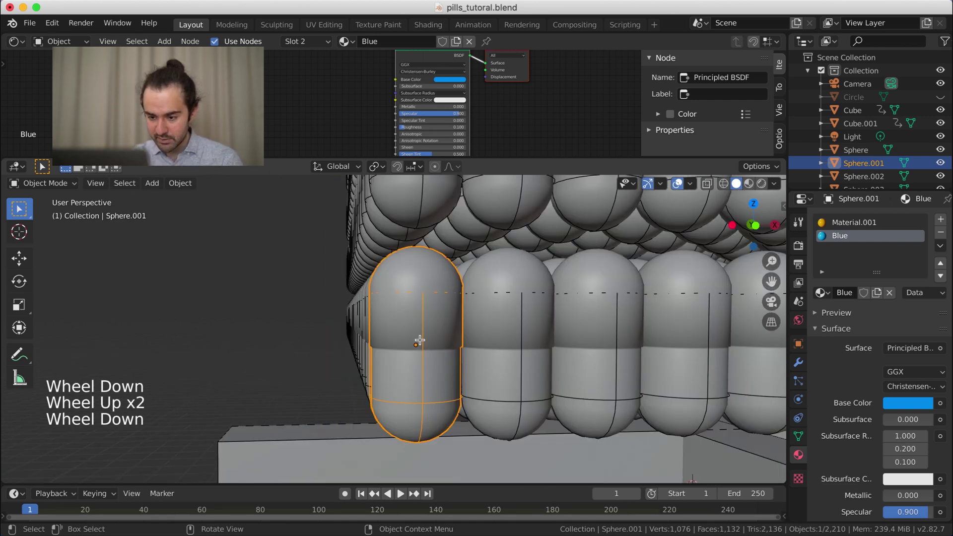
key(Tab)
scroll(422, 324, up, 1)
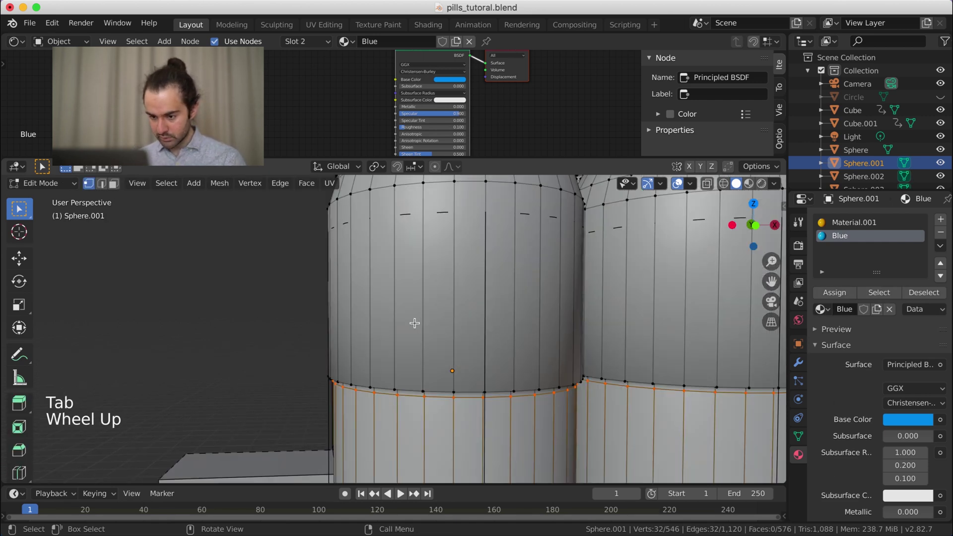
key(KP_1)
scroll(296, 300, up, 8)
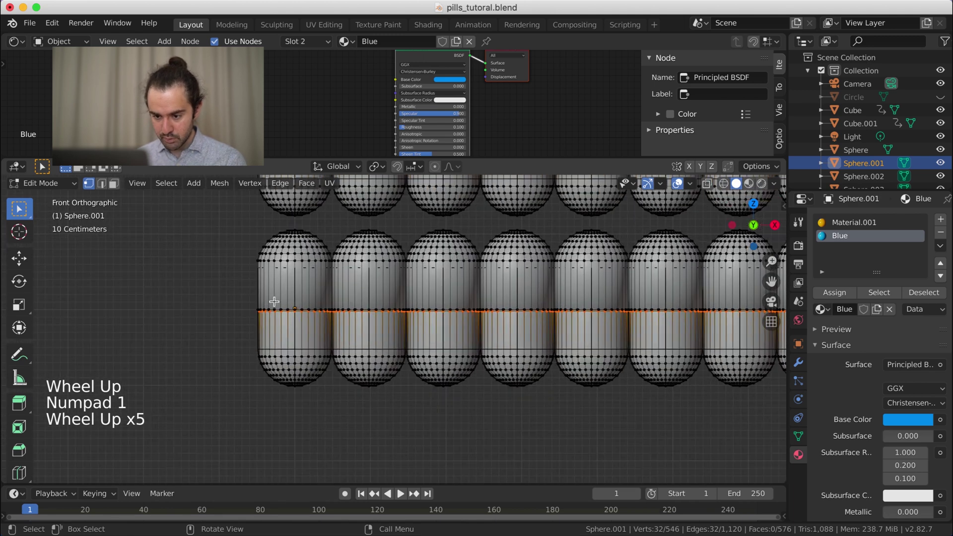
shift+middle_drag(226, 302, 332, 353)
key(ctrl+r)
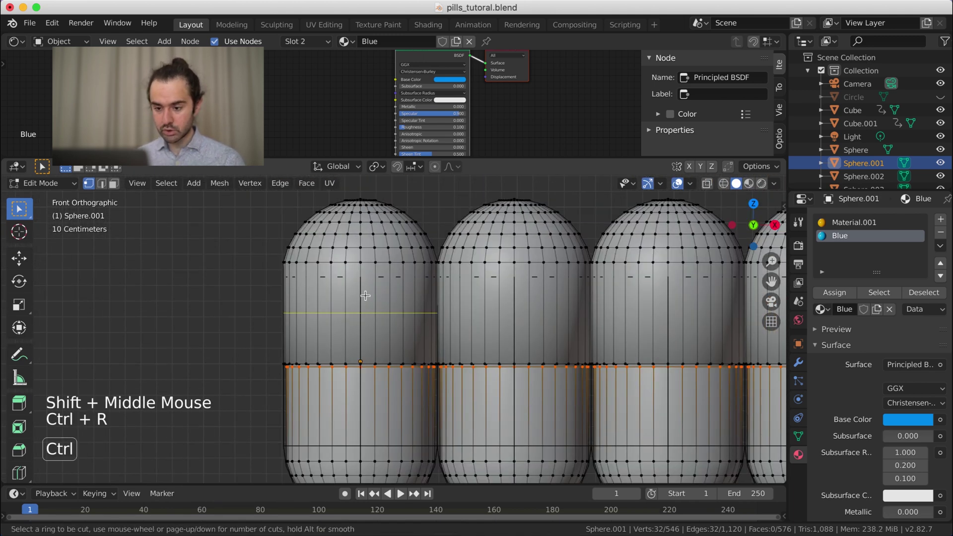
click(366, 297)
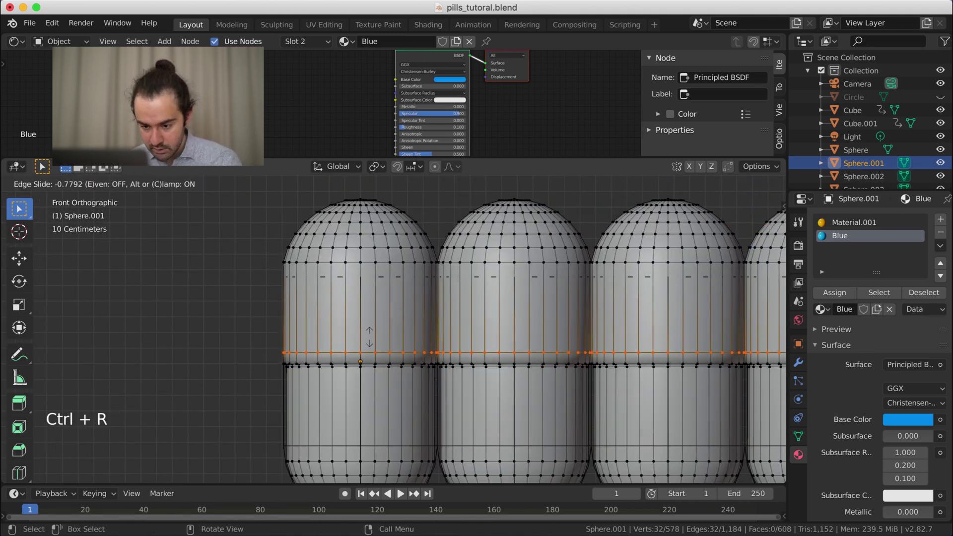
key(shift)
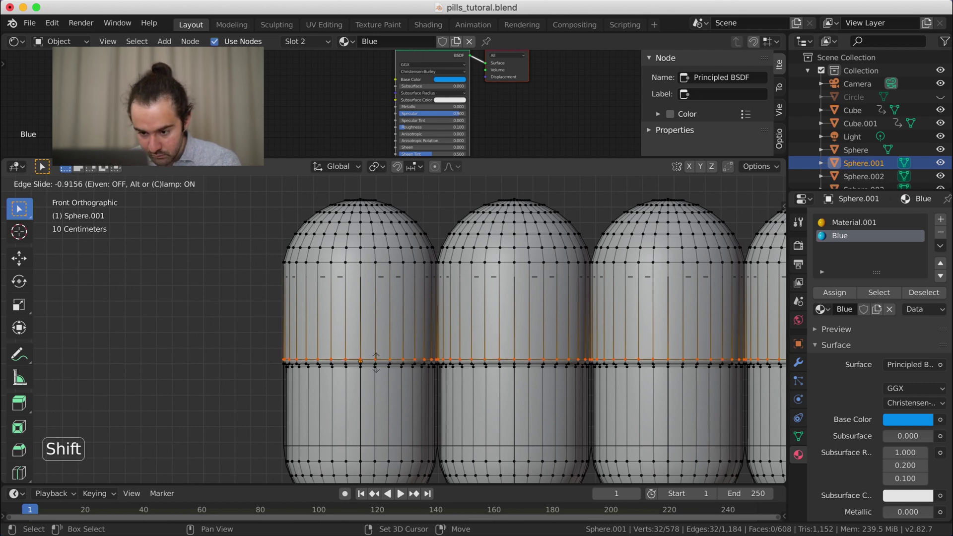
click(383, 389)
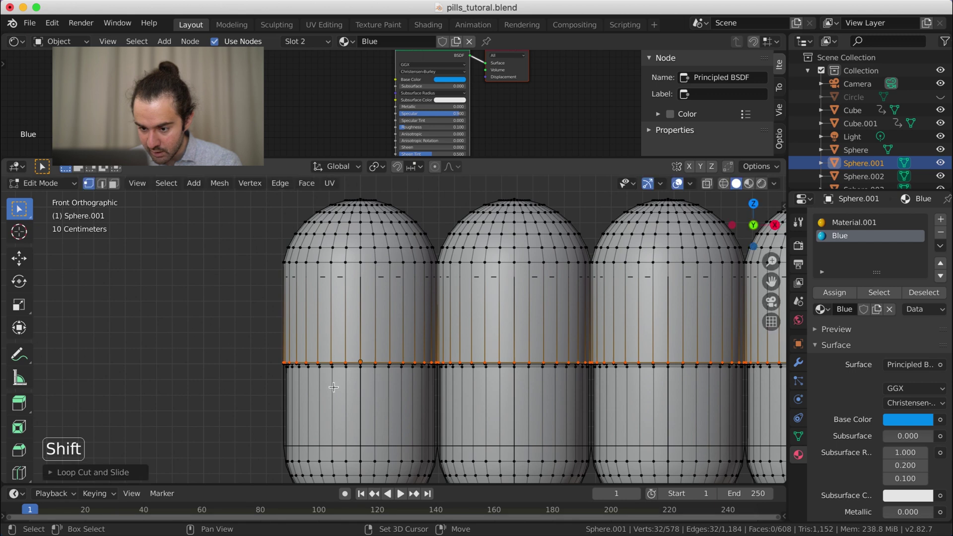
- Move the edge loop just below the capsule's seam up about 0.011 m along Z, and return to Object Mode
scroll(298, 392, up, 4)
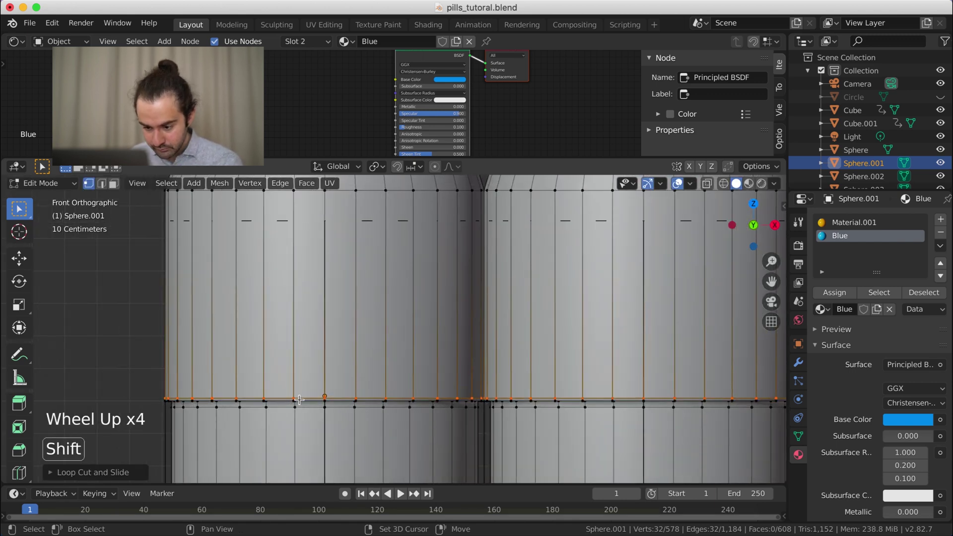
shift+middle_drag(299, 399, 311, 368)
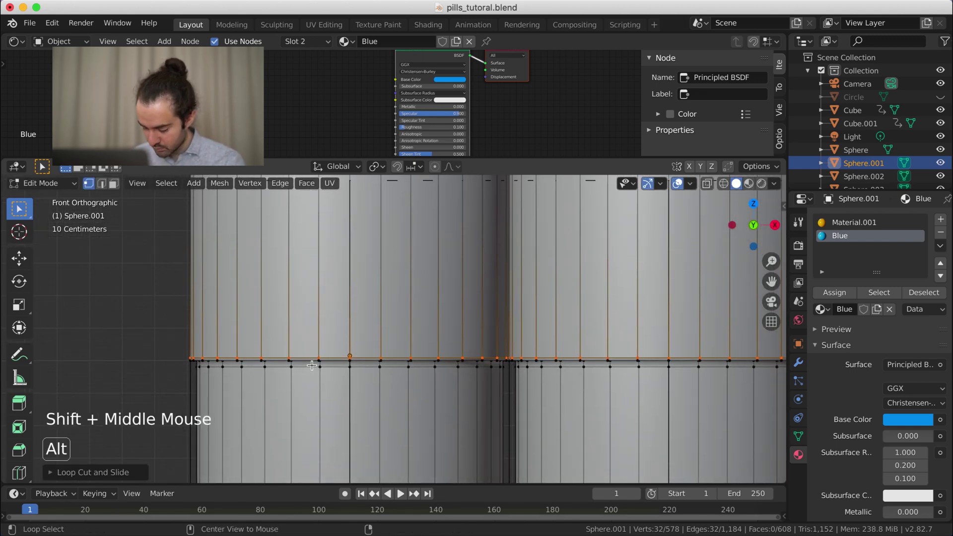
alt+click(310, 367)
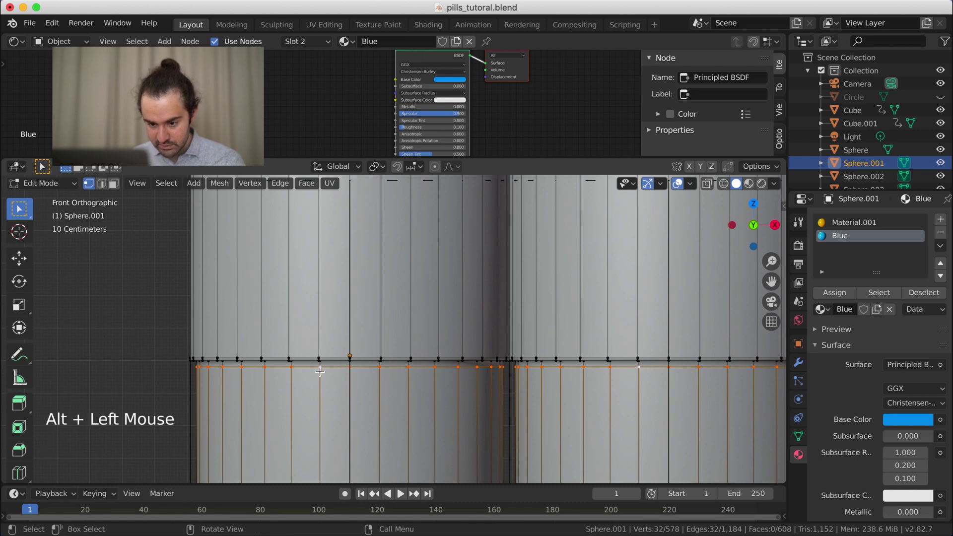
key(g)
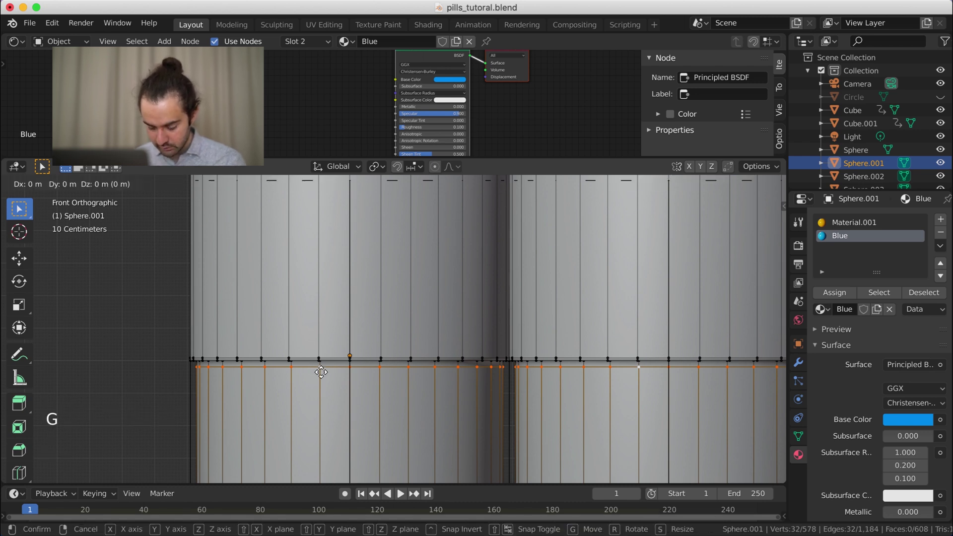
key(z)
key(shift)
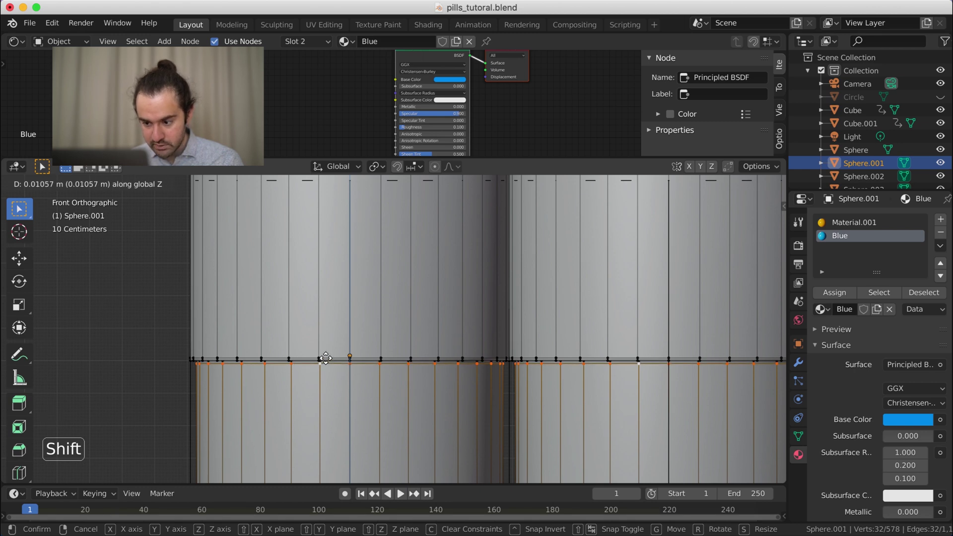
click(328, 353)
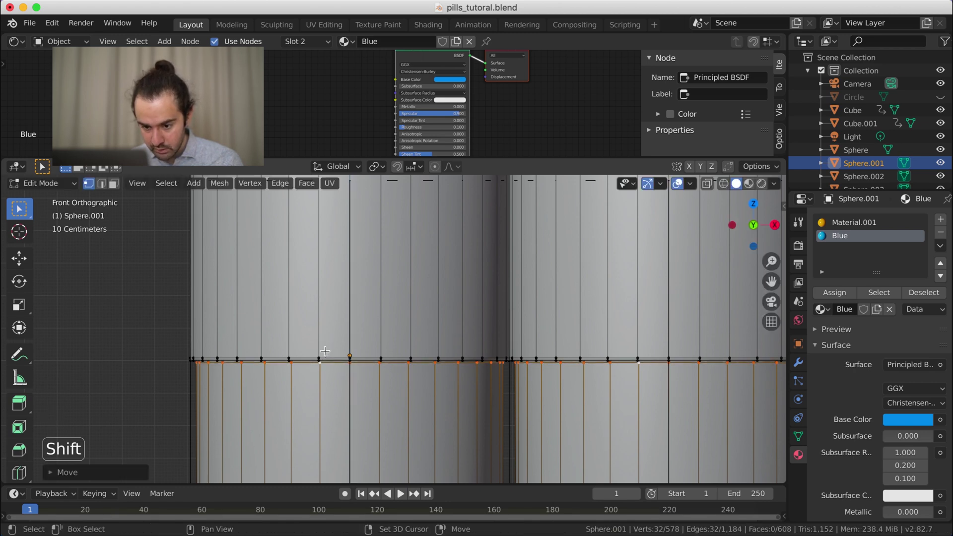
scroll(321, 350, down, 2)
scroll(322, 350, down, 1)
key(Tab)
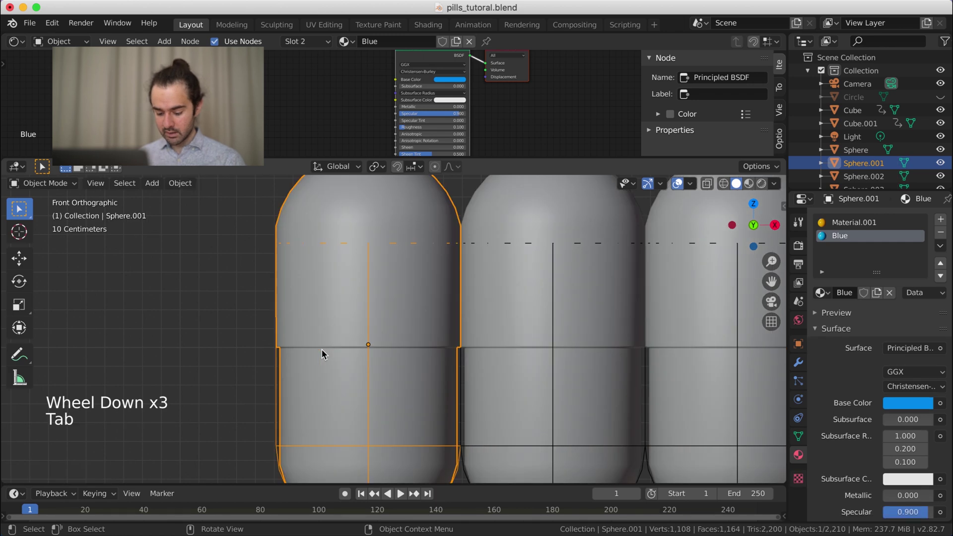
- Play the simulation through the camera to frame 66 and switch the viewport to Rendered shading to check the capsules
scroll(322, 349, down, 5)
key(KP_0)
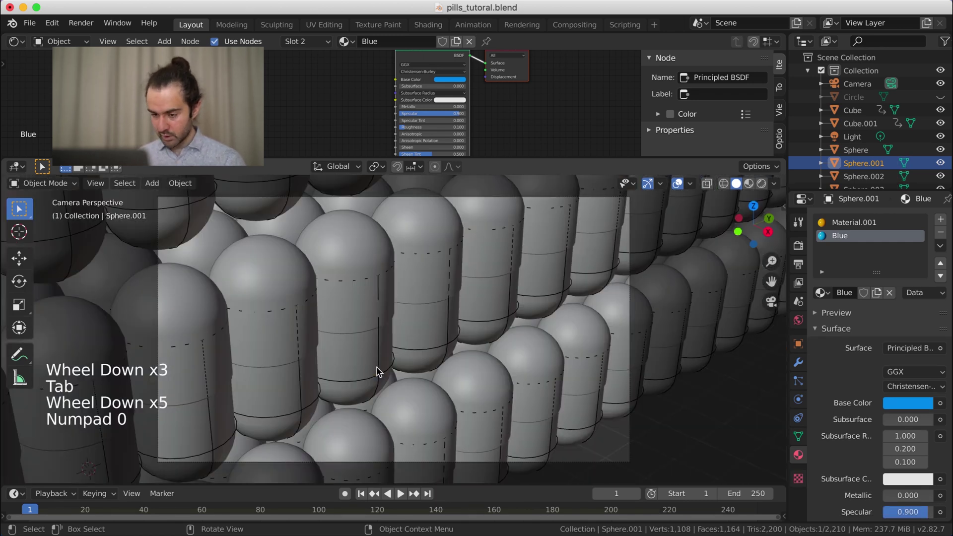
scroll(377, 369, down, 3)
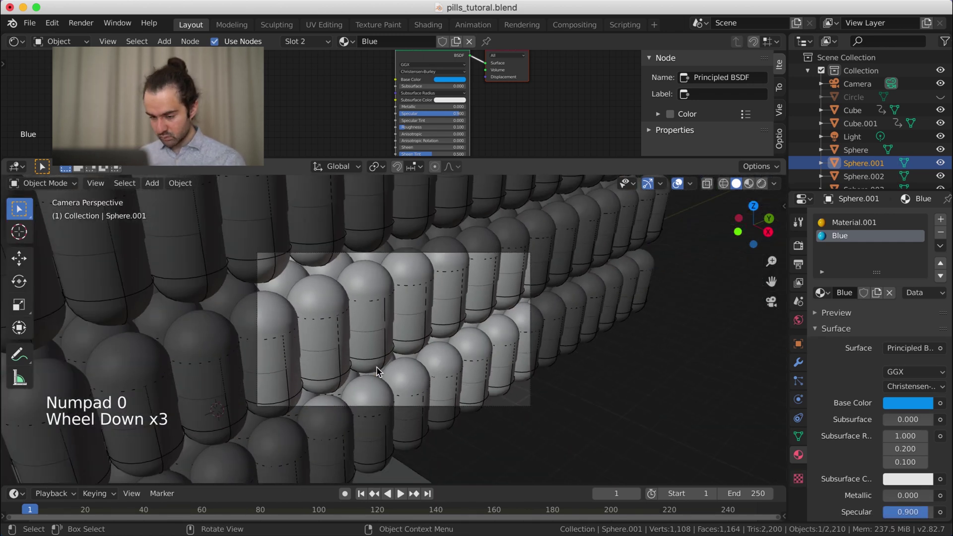
key(space)
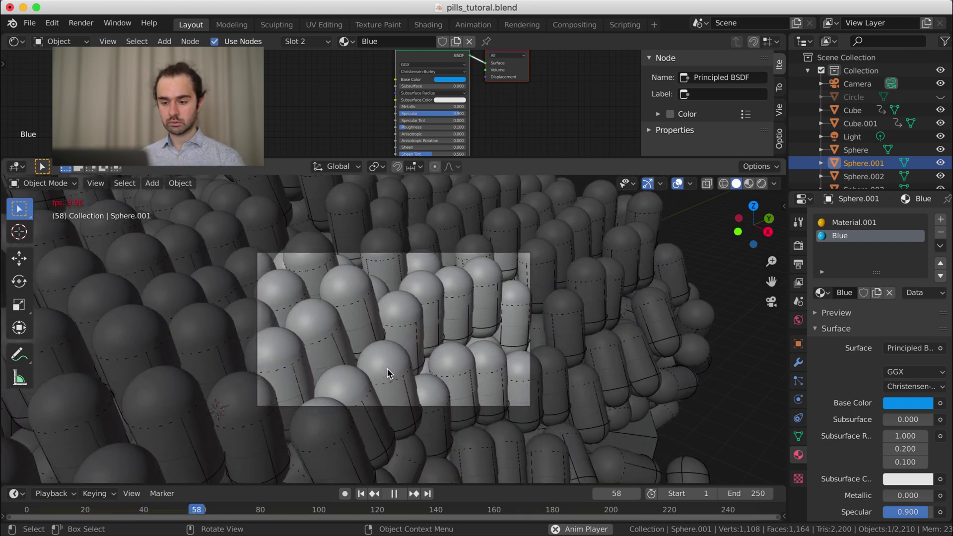
key(space)
key(z)
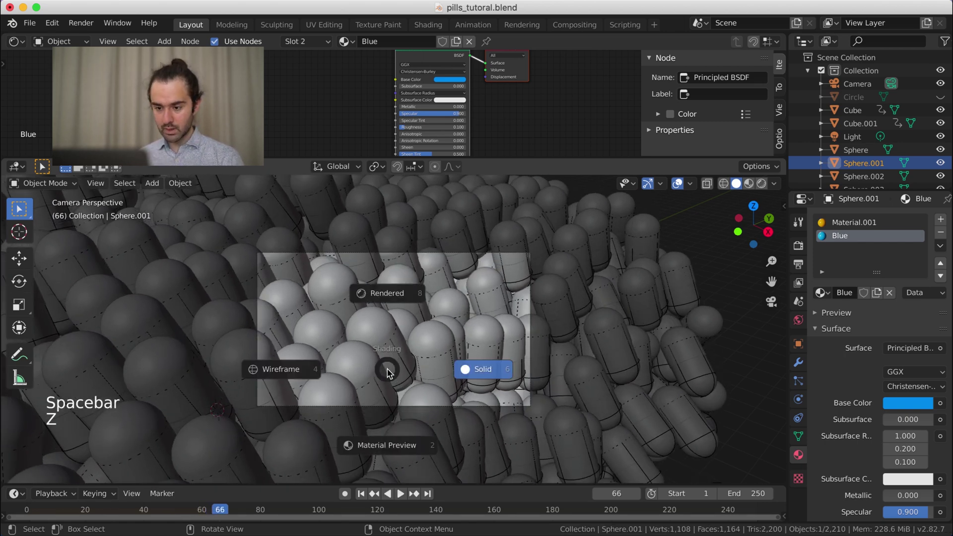
click(380, 294)
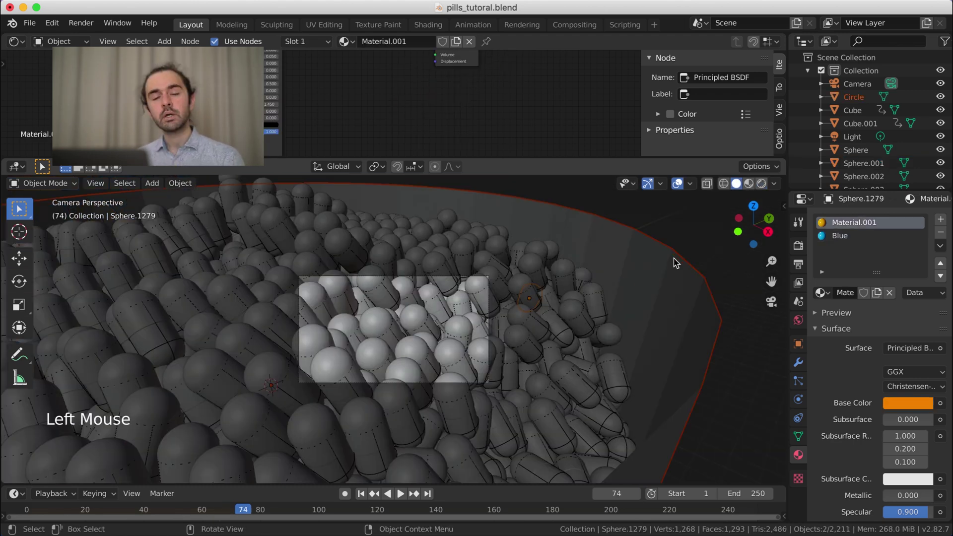
- Set the End frame of the Rigid Body World cache to 500
click(555, 328)
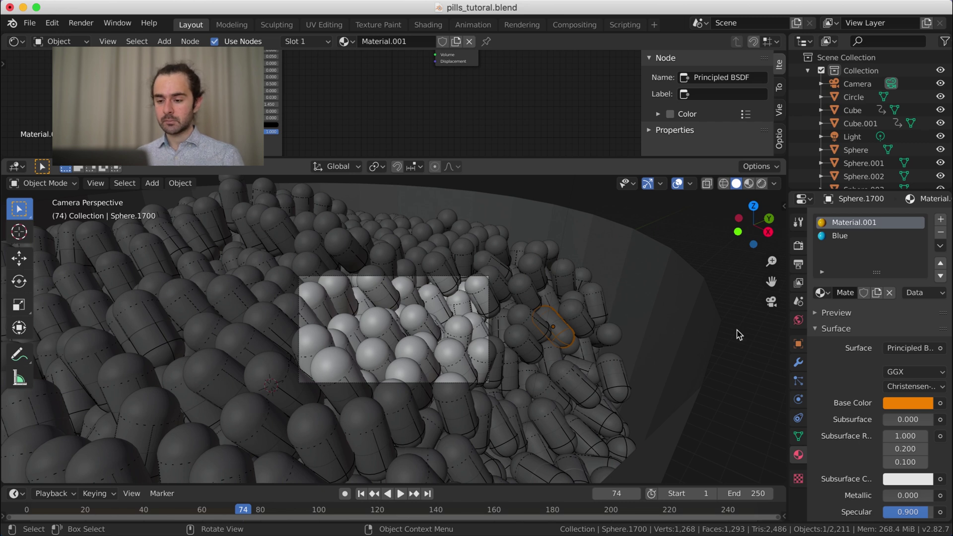
click(798, 300)
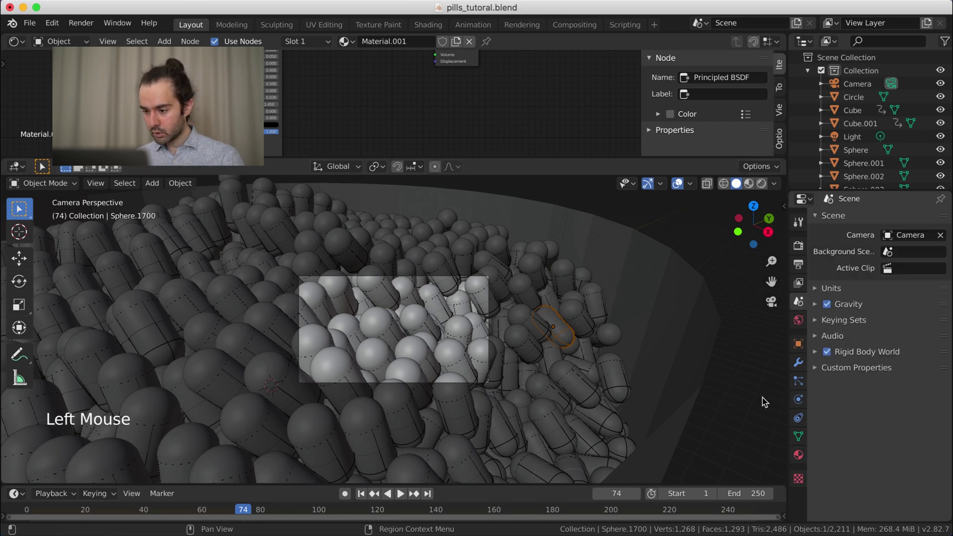
click(866, 352)
scroll(869, 387, down, 9)
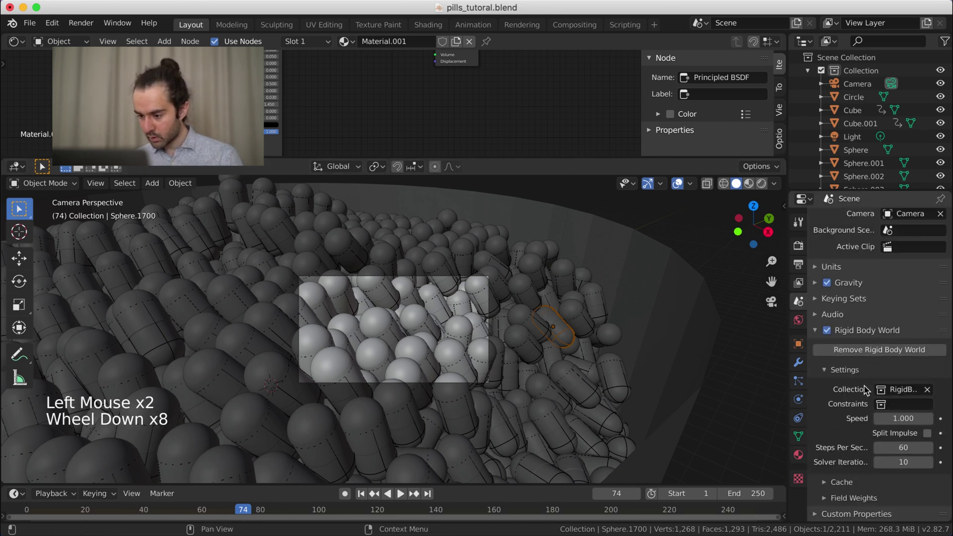
click(850, 484)
scroll(850, 477, down, 6)
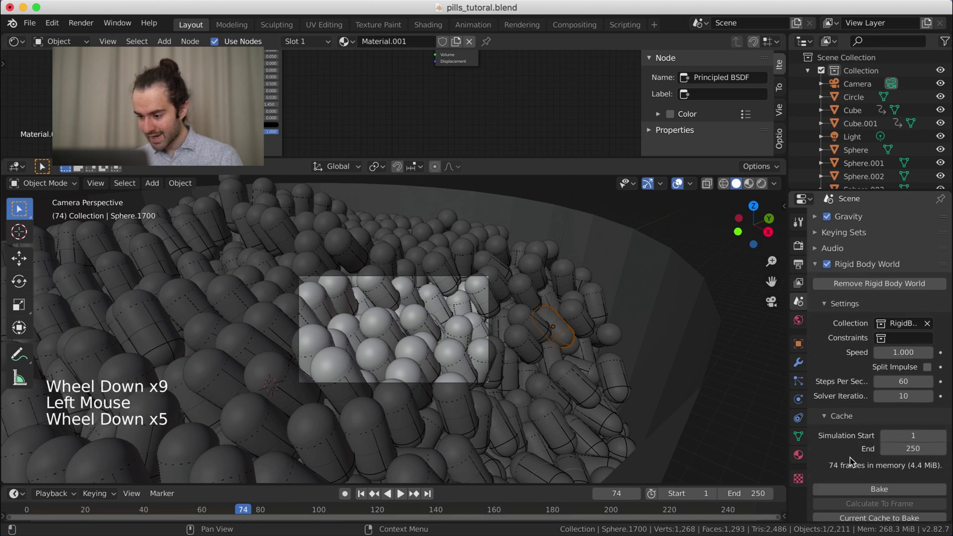
click(917, 435)
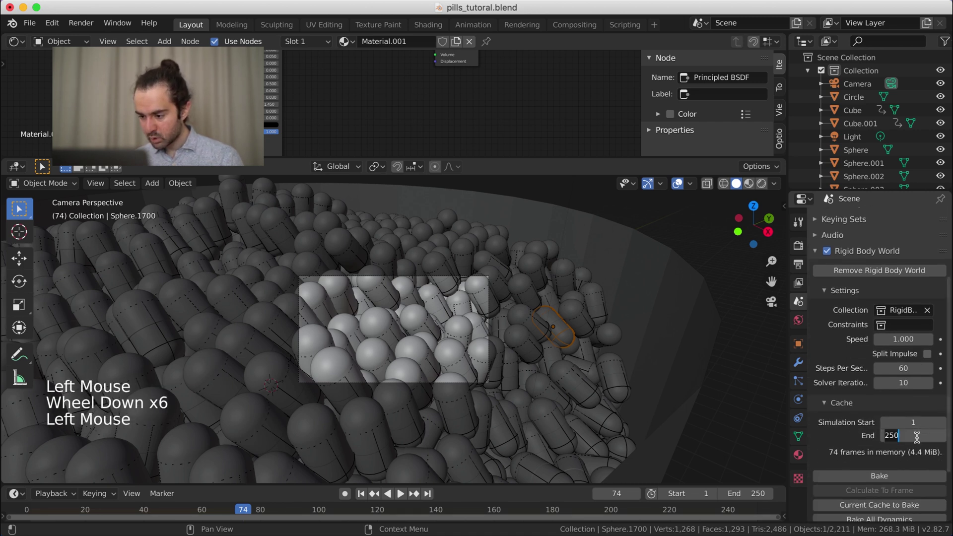
text(500)
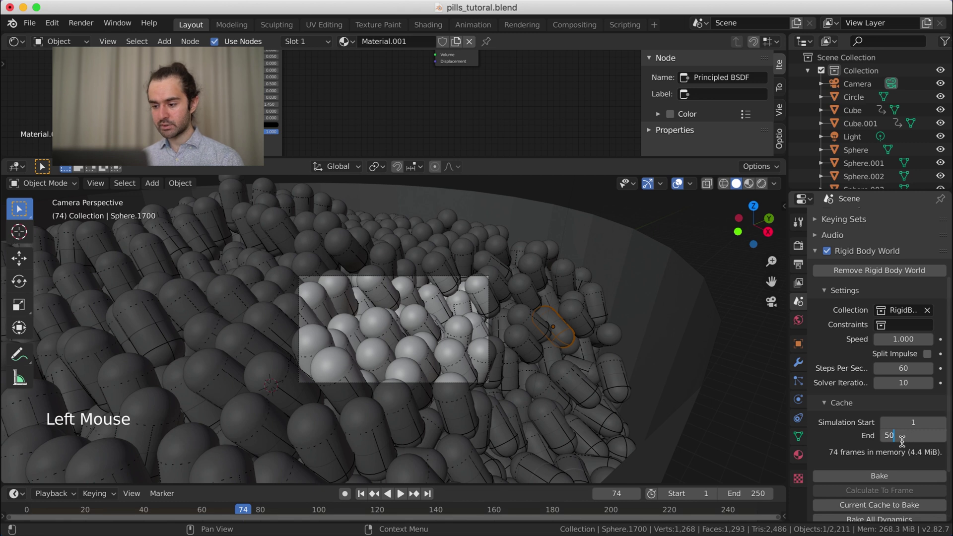
key(Return)
- Set the scene's end frame to 500 and bake the rigid body simulation
click(750, 492)
text(500)
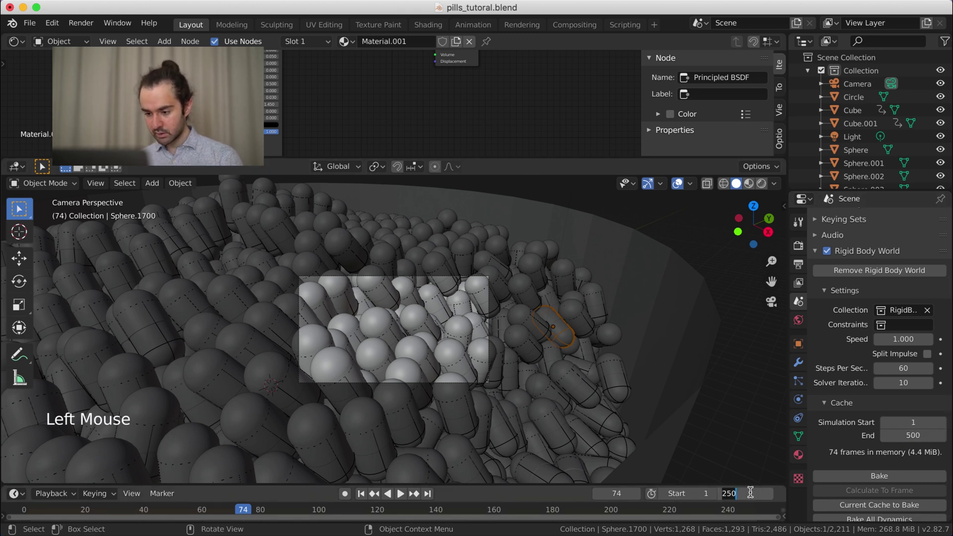
key(Return)
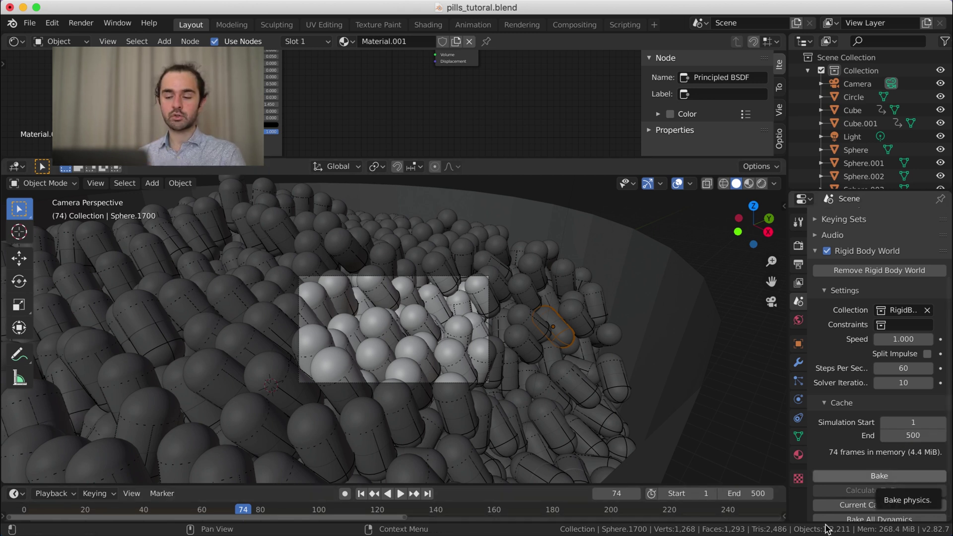
click(879, 477)
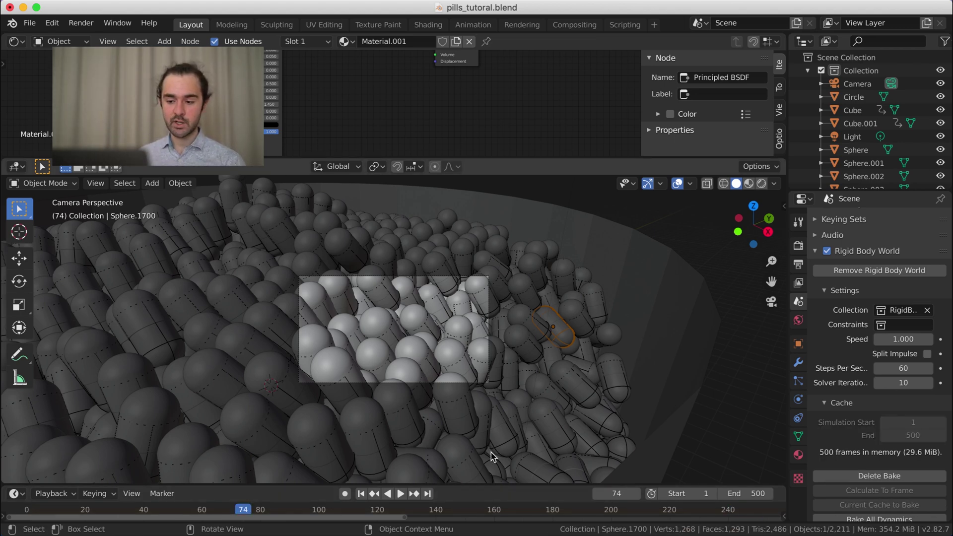
- Jump to the last frame, 500, and inspect the settled capsules in and around the camera frame
key(shift)
key(shift+Right)
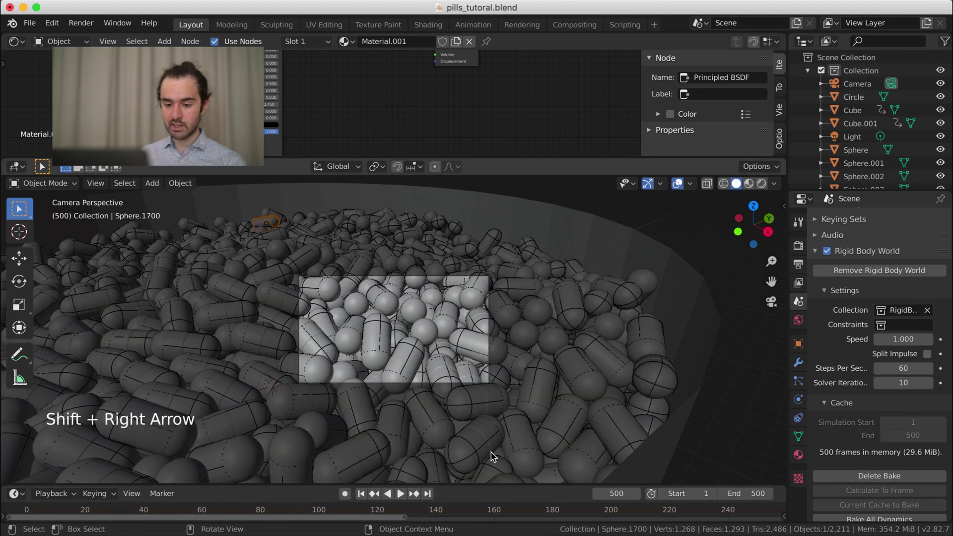
scroll(472, 445, up, 4)
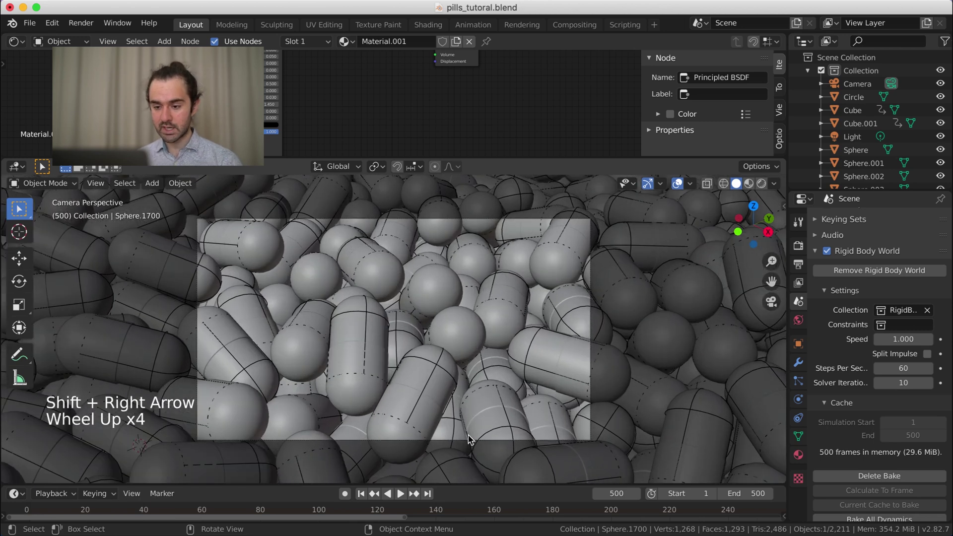
scroll(469, 439, down, 1)
scroll(473, 437, up, 1)
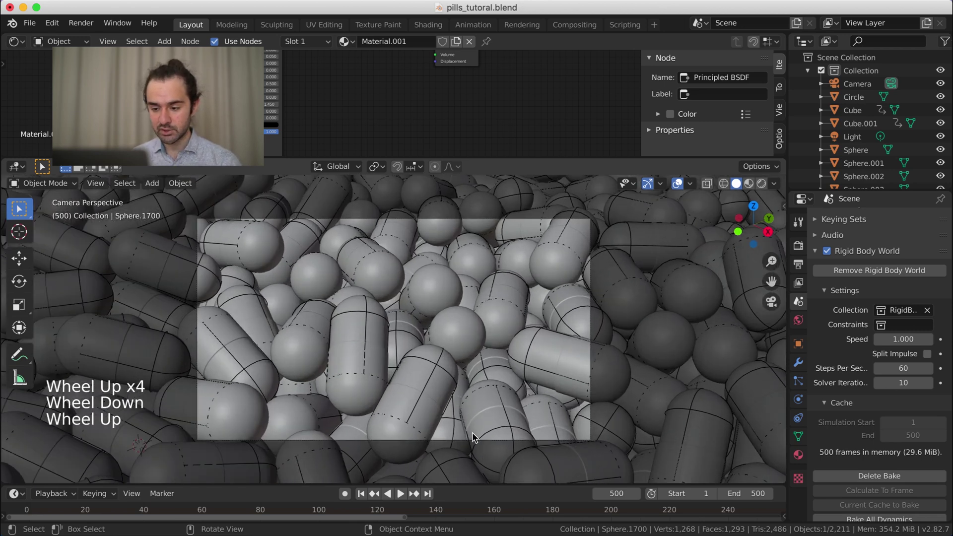
scroll(474, 437, up, 2)
scroll(474, 437, down, 2)
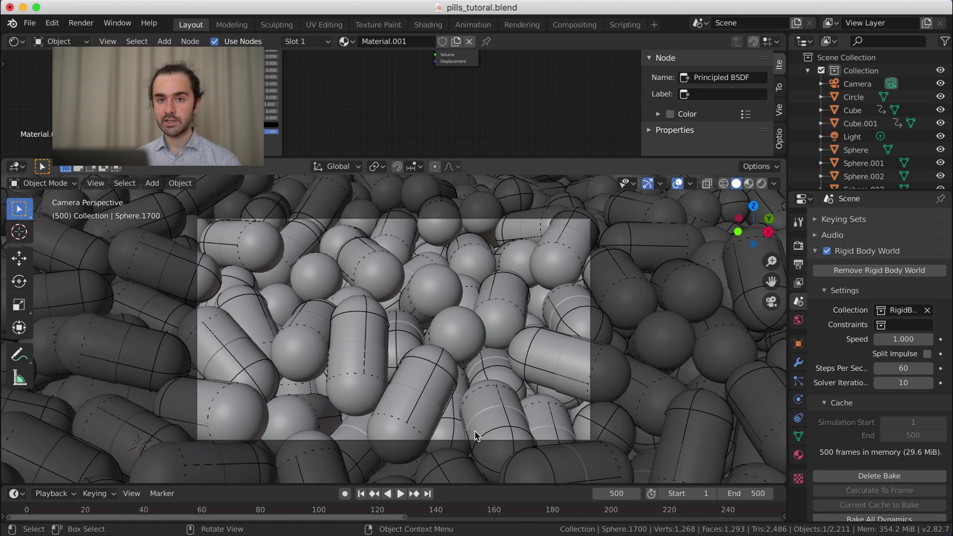
scroll(474, 434, down, 11)
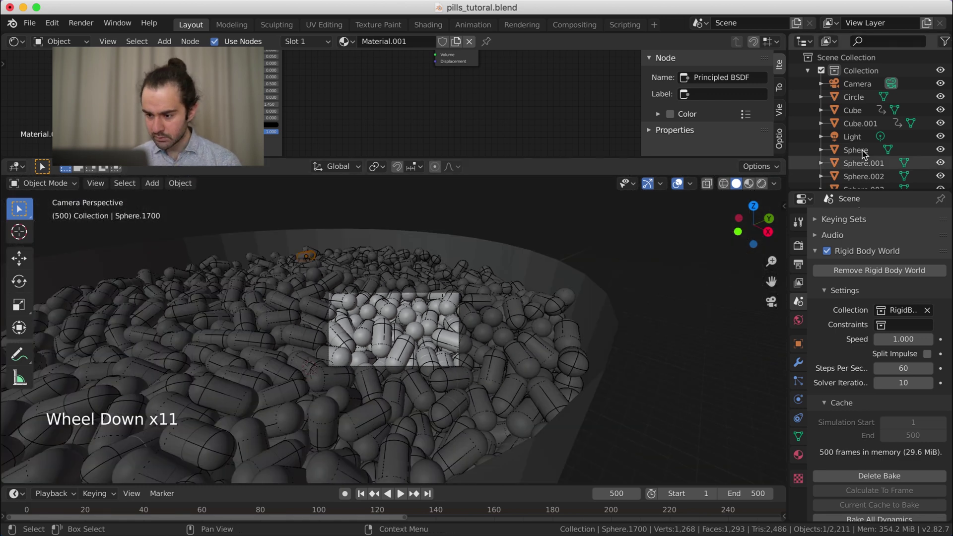
- Move the point light above and beyond the container's negative X side, and about 13 m along positive Y
click(854, 139)
key(KP_1)
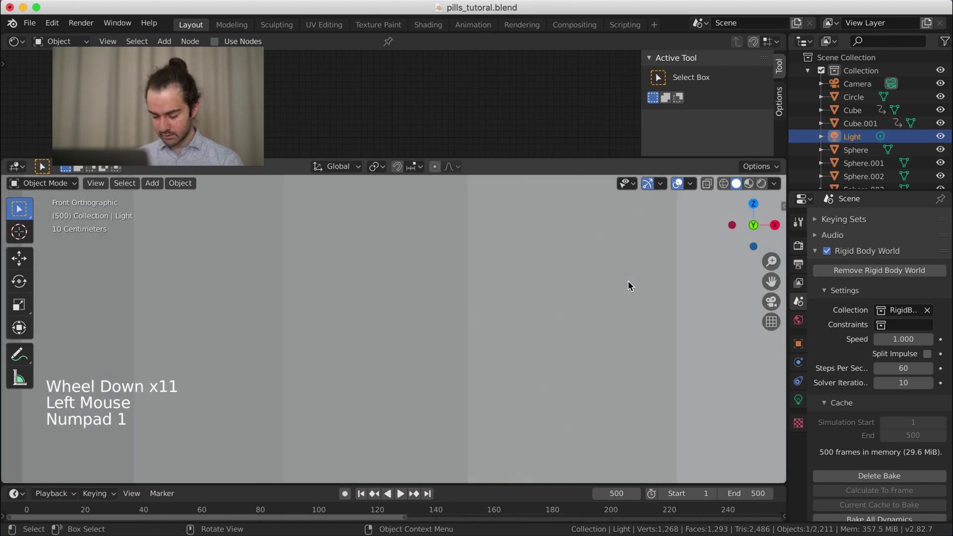
scroll(629, 287, down, 3)
scroll(629, 286, down, 9)
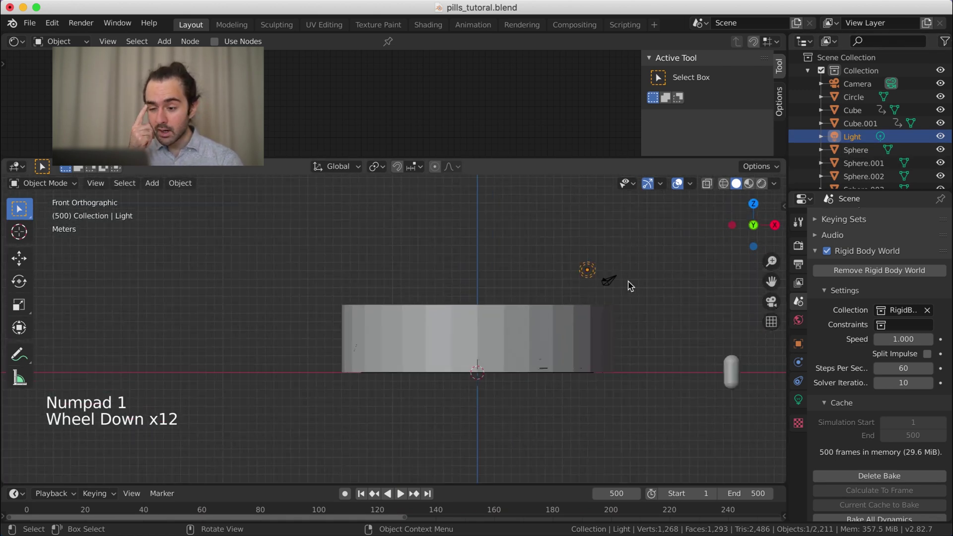
key(g)
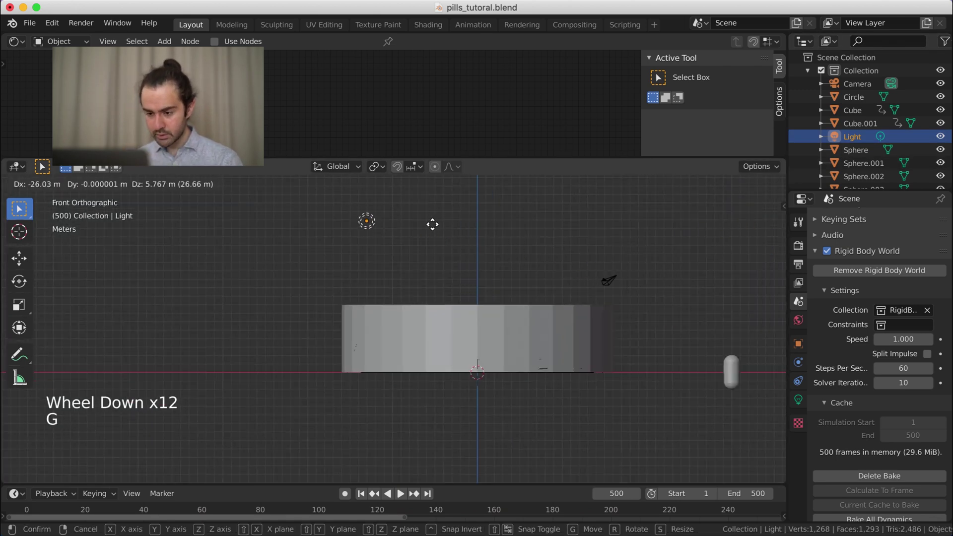
click(400, 222)
key(KP_7)
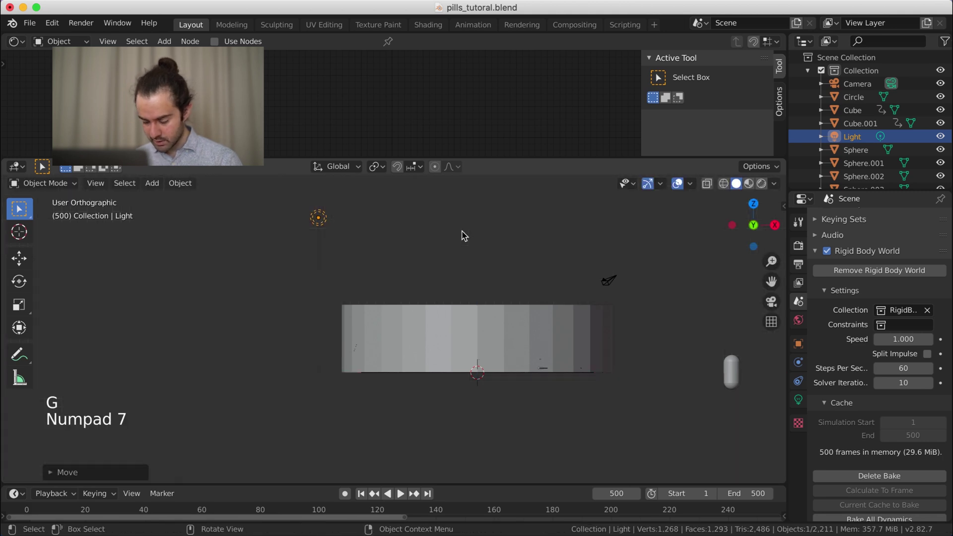
key(g)
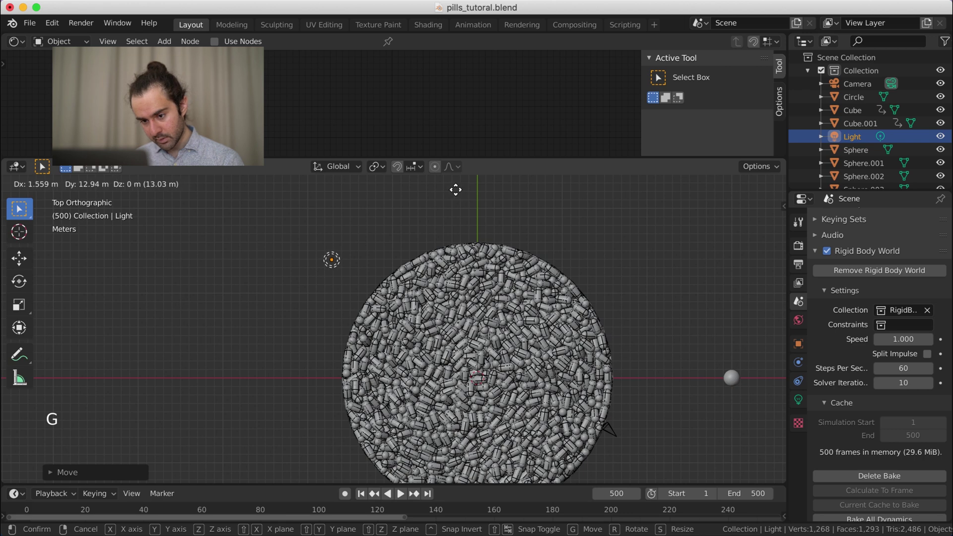
click(455, 191)
- Look through the camera in Rendered shading and limit the render region to the camera frame
key(KP_0)
scroll(443, 347, up, 5)
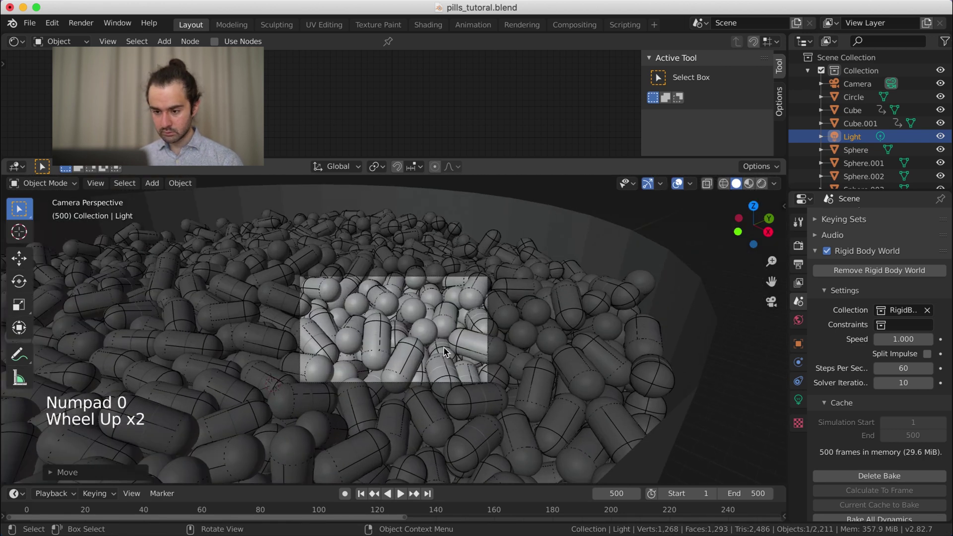
key(z)
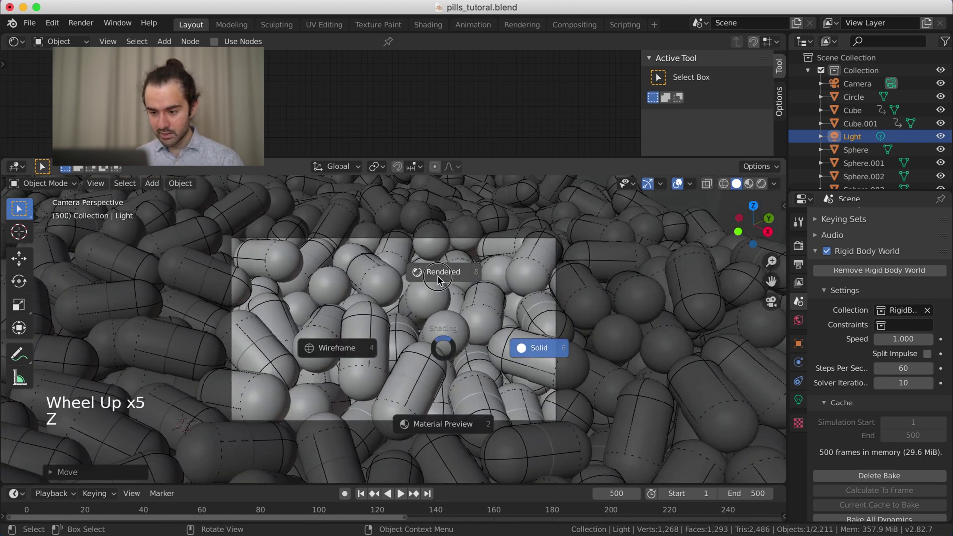
click(449, 293)
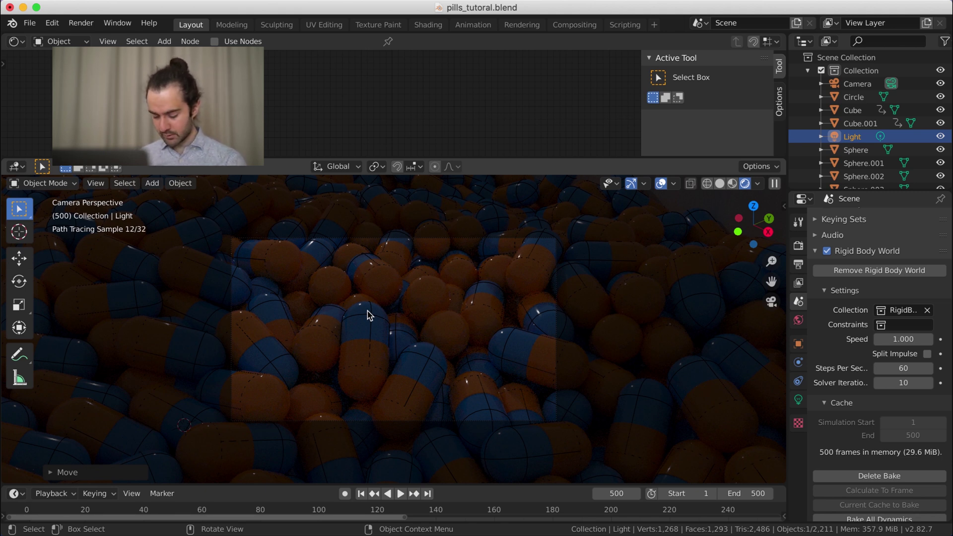
key(ctrl+b)
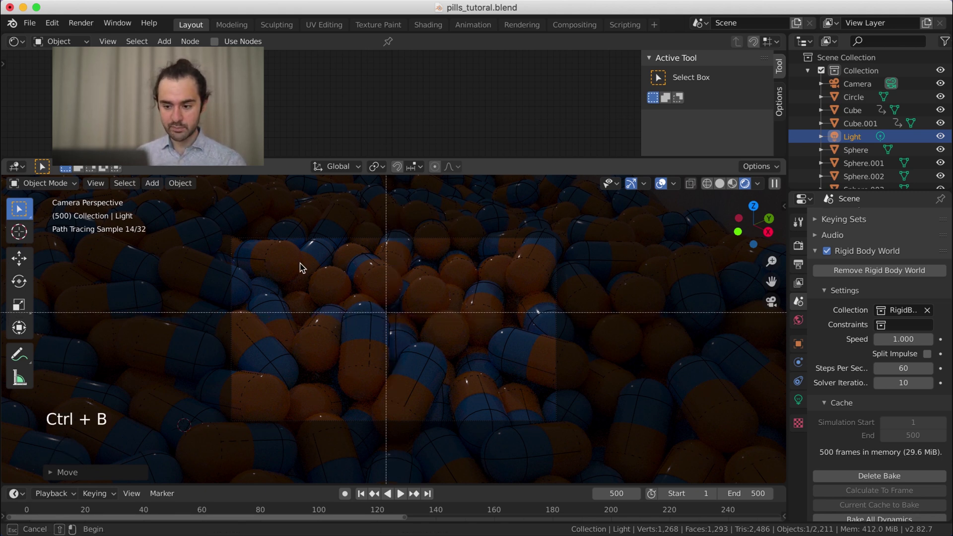
drag(232, 238, 556, 421)
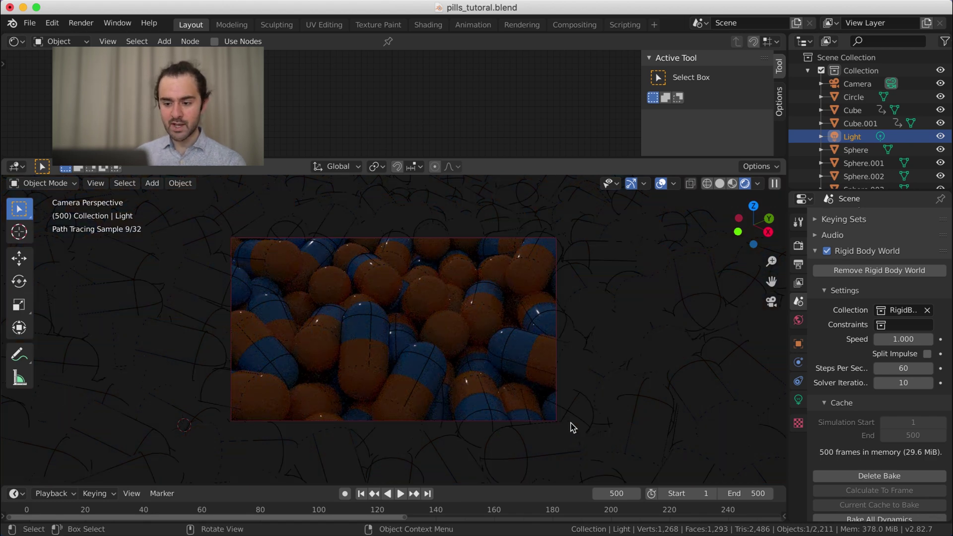
scroll(517, 379, up, 2)
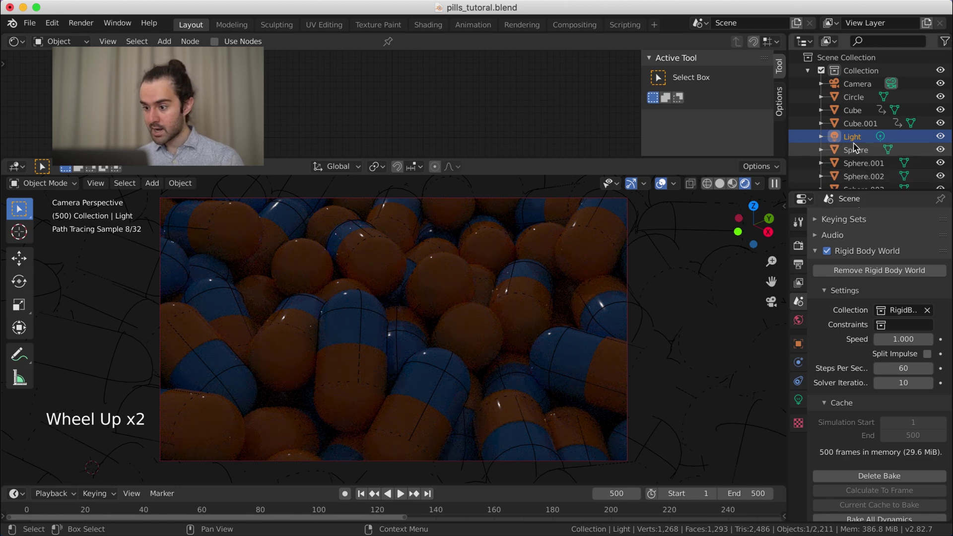
- Set the point light's power to 10000 W
click(802, 400)
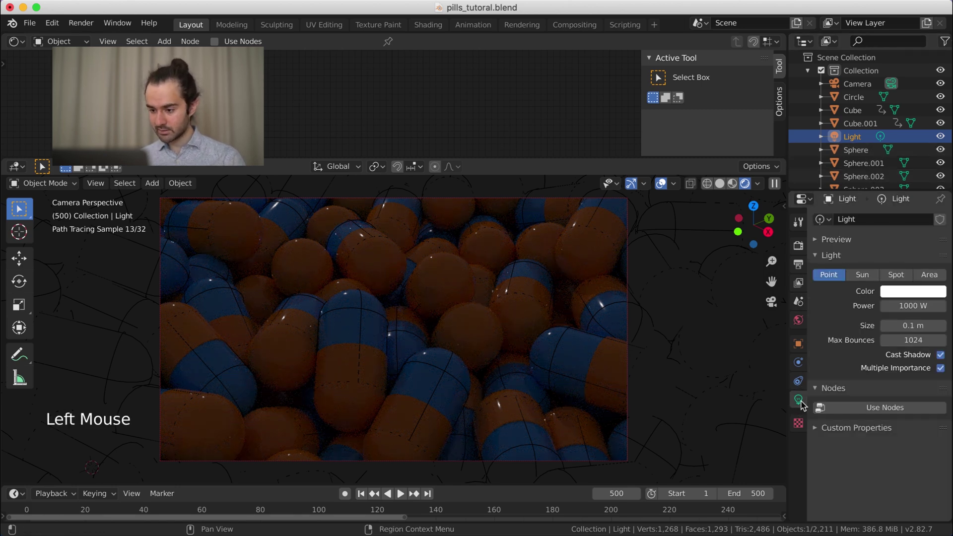
double_click(916, 303)
text(10)
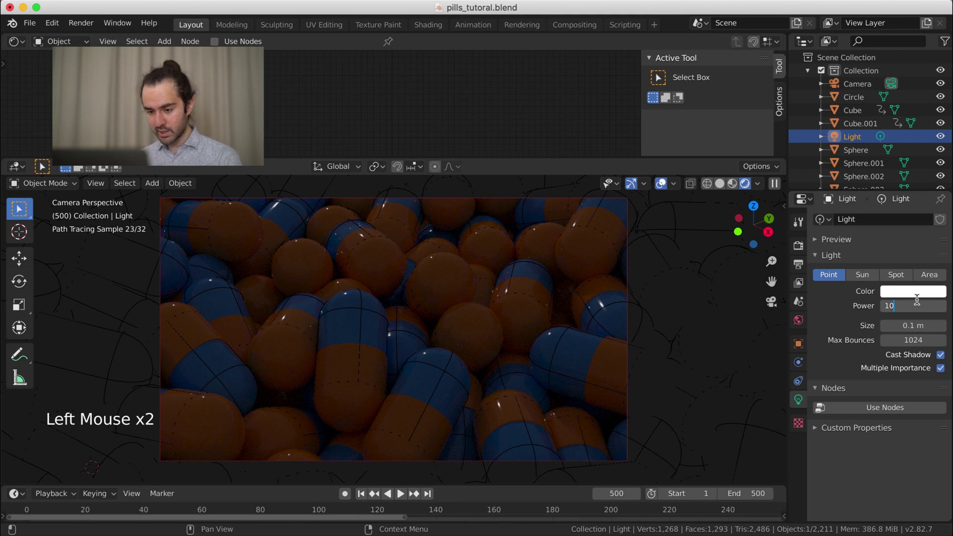
text(000)
key(Return)
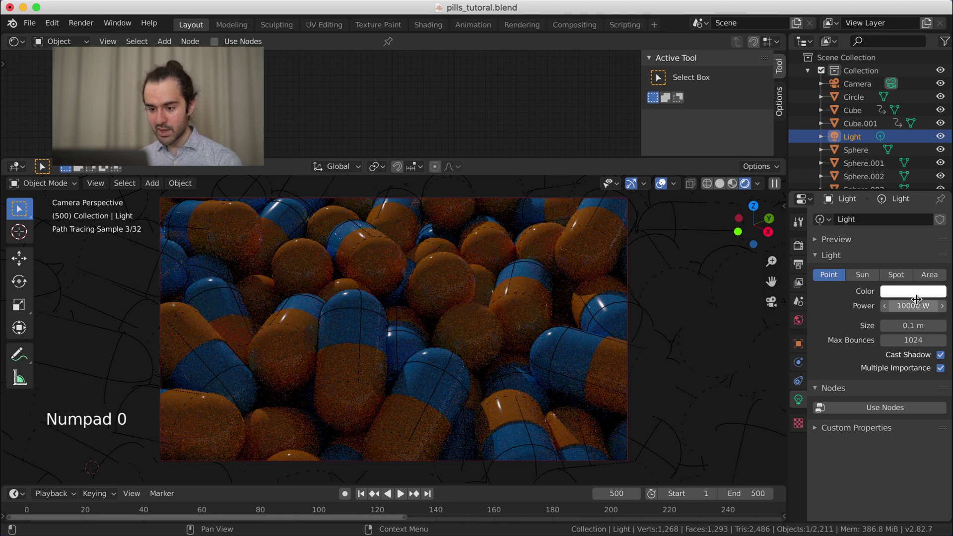
scroll(629, 307, down, 2)
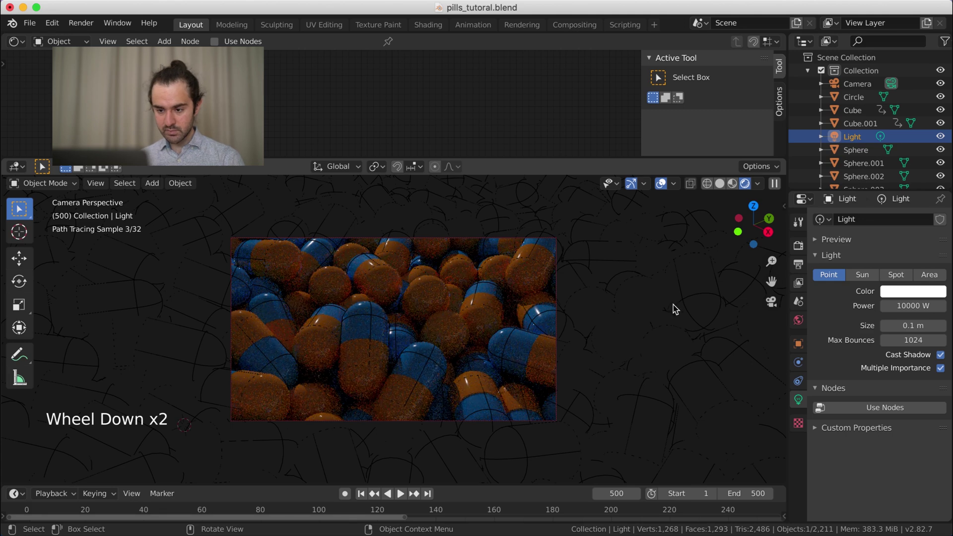
- Try a point light size of 1 m, raise it to 5 m, and check the highlights on the capsules
click(905, 325)
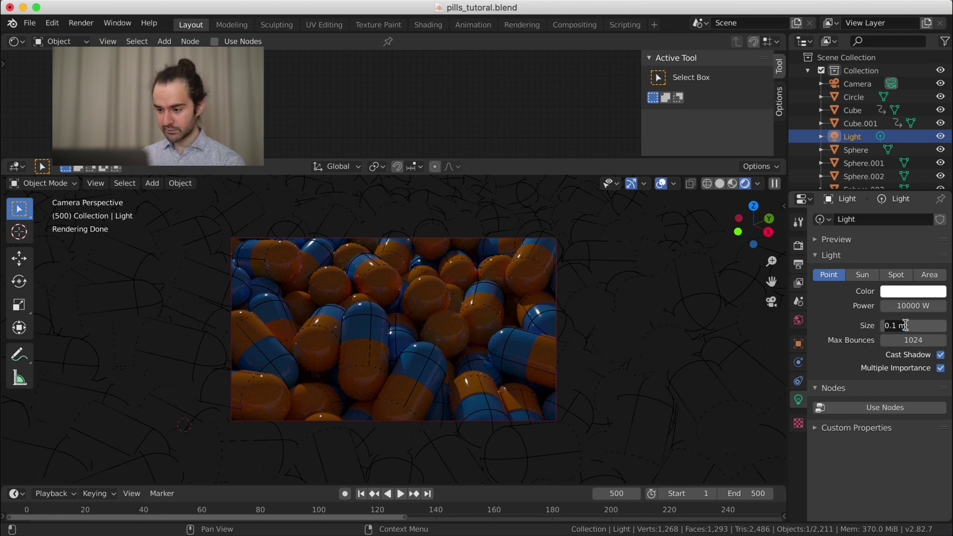
key(Return)
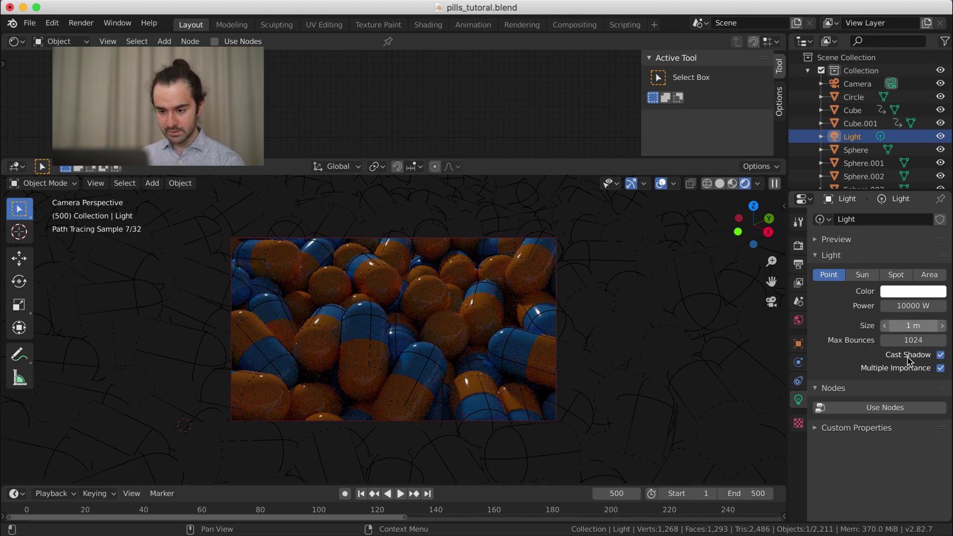
click(926, 326)
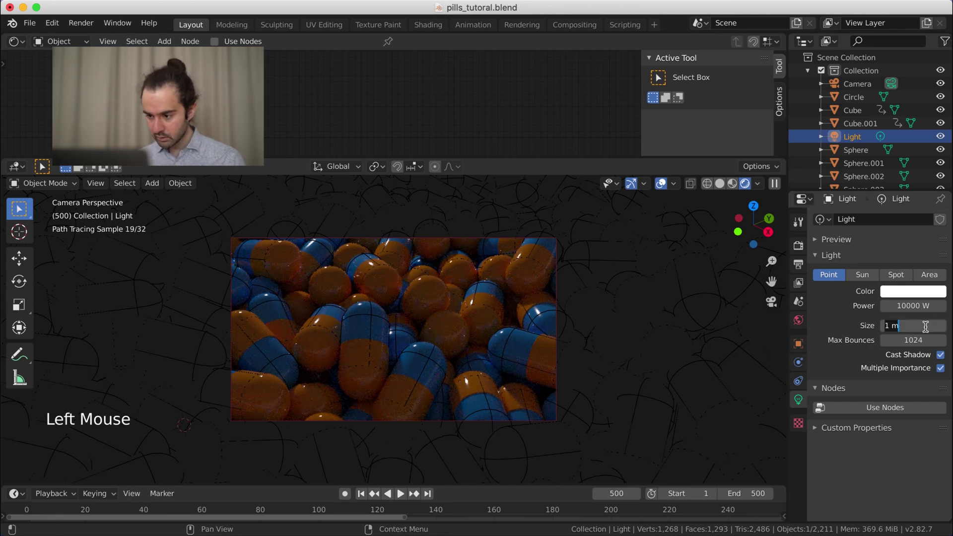
text(5)
key(Return)
key(Return)
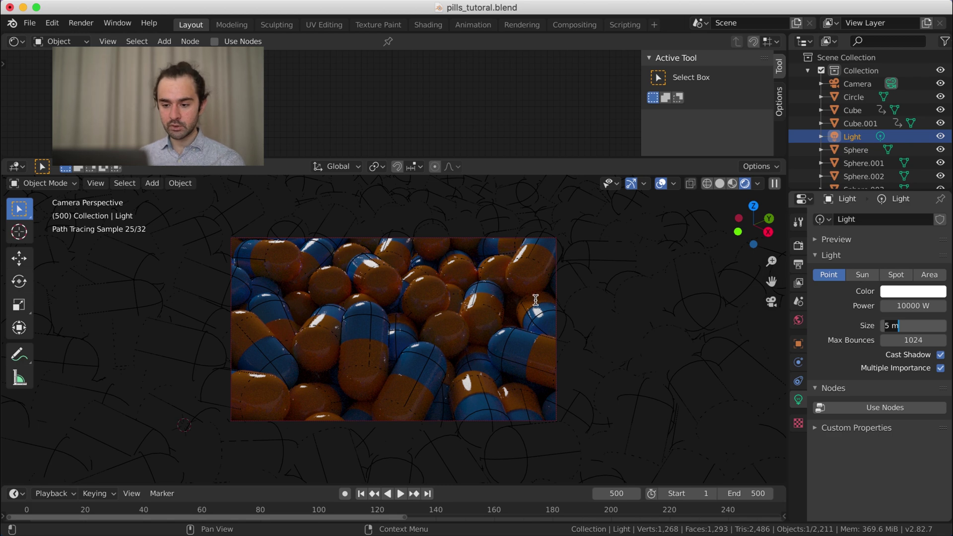
scroll(591, 314, up, 2)
scroll(576, 310, down, 2)
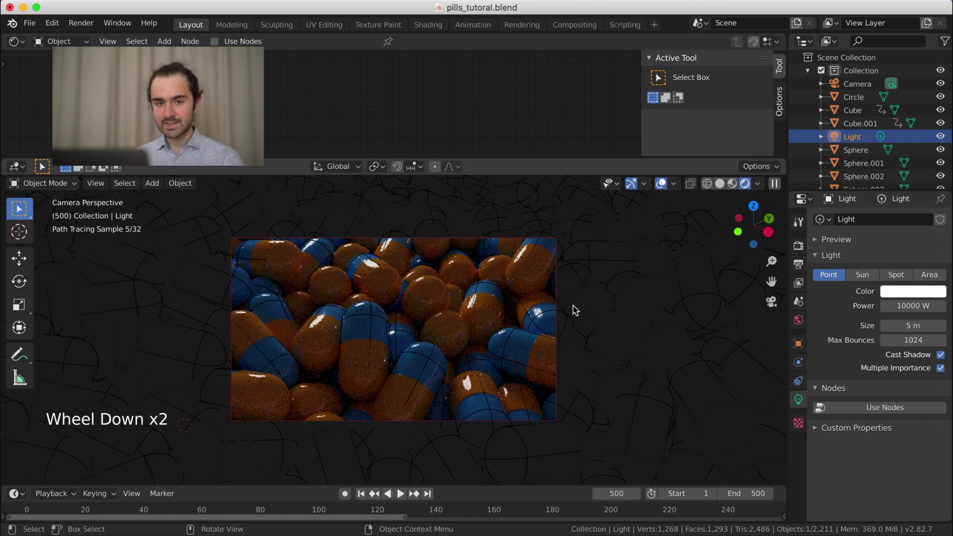
- Add an area light and raise it about 18 m along Z, above the centre of the container
key(KP_1)
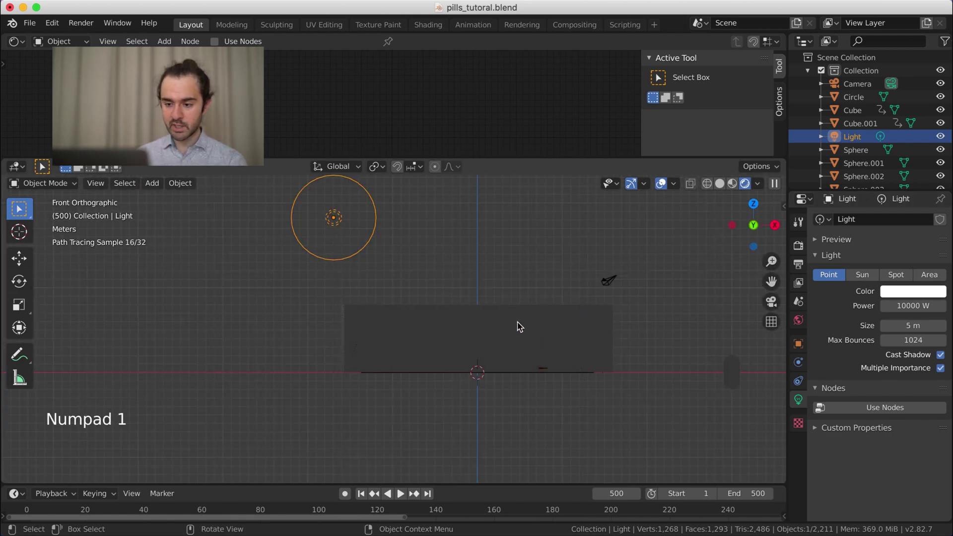
key(shift+a)
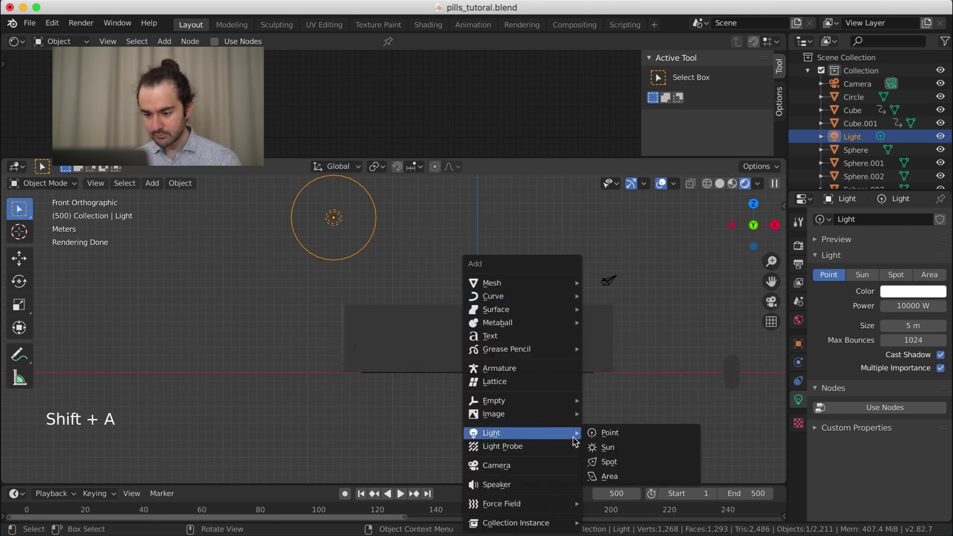
click(611, 476)
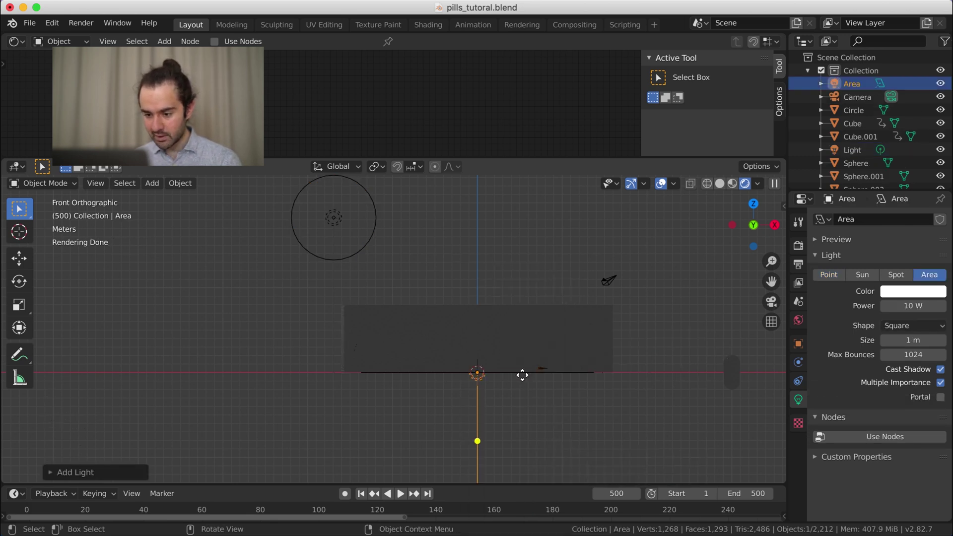
key(g)
key(z)
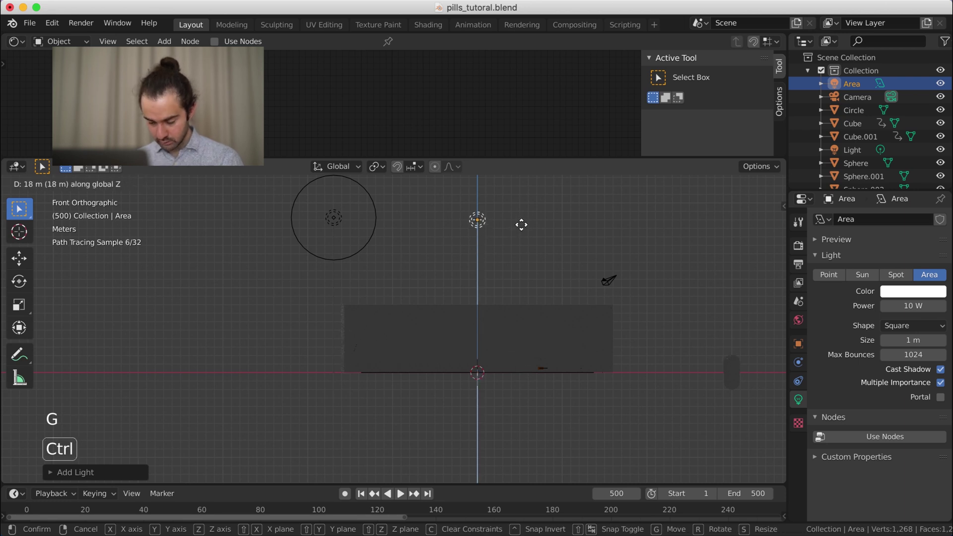
ctrl+click(523, 233)
scroll(569, 262, up, 1)
middle_drag(570, 261, 551, 318)
scroll(551, 318, down, 1)
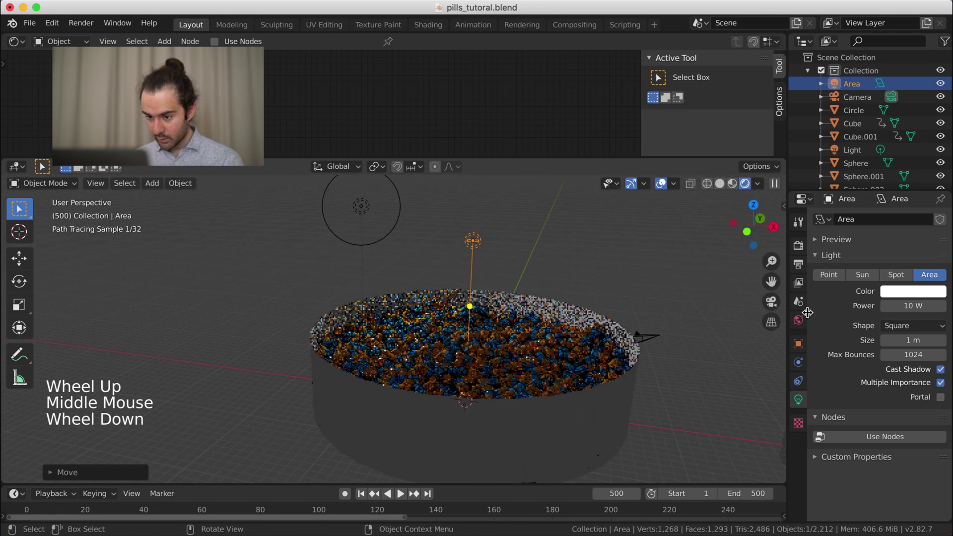
- Enlarge the area light to 5 m and on to 10 m, and return to the camera view
click(917, 337)
text(5)
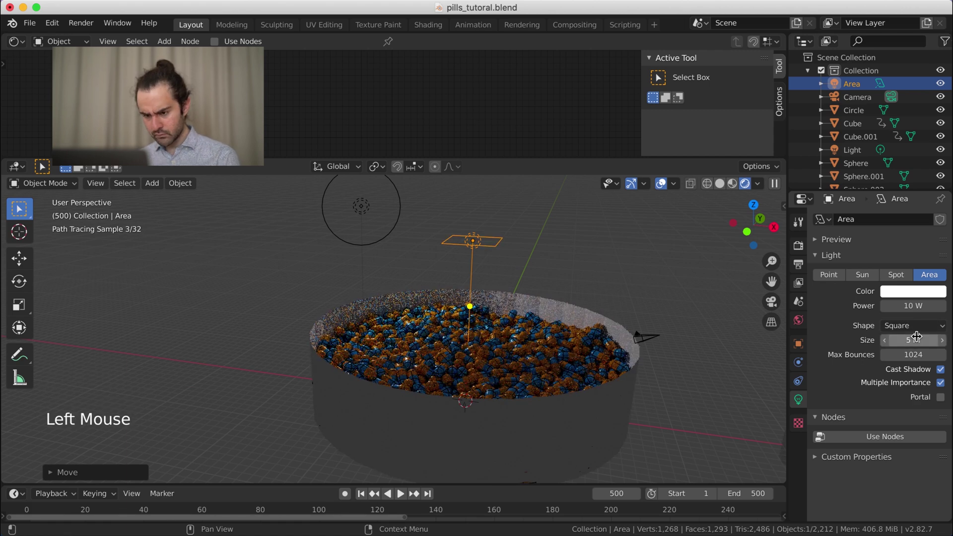
click(912, 340)
text(1)
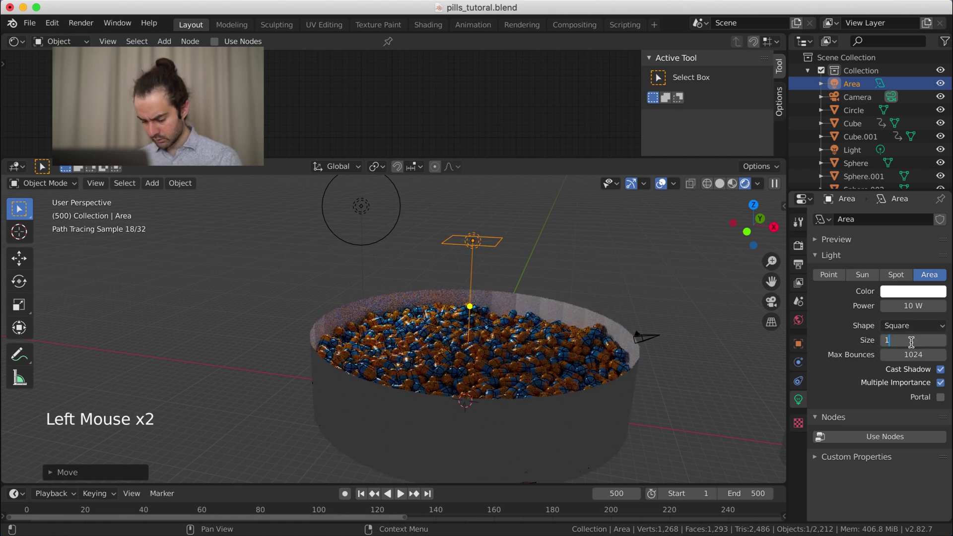
text(0)
key(Return)
key(KP_0)
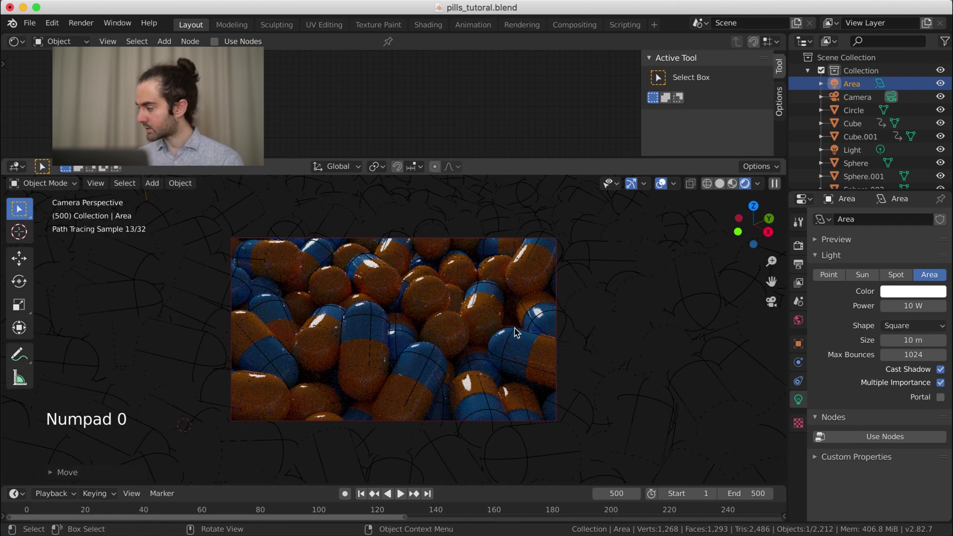
- Set the area light's power to 1000 W and check the brighter capsules in the camera frame
click(905, 306)
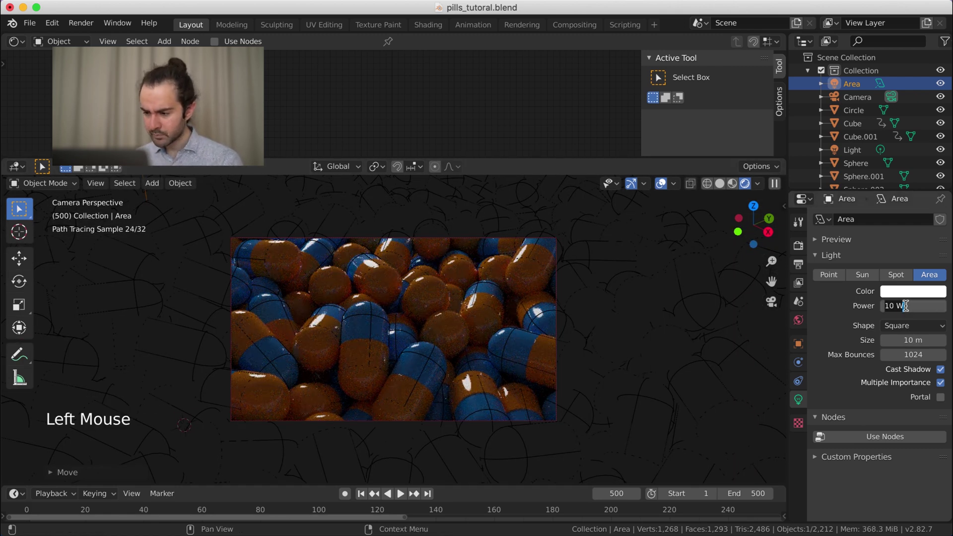
text(00)
key(Return)
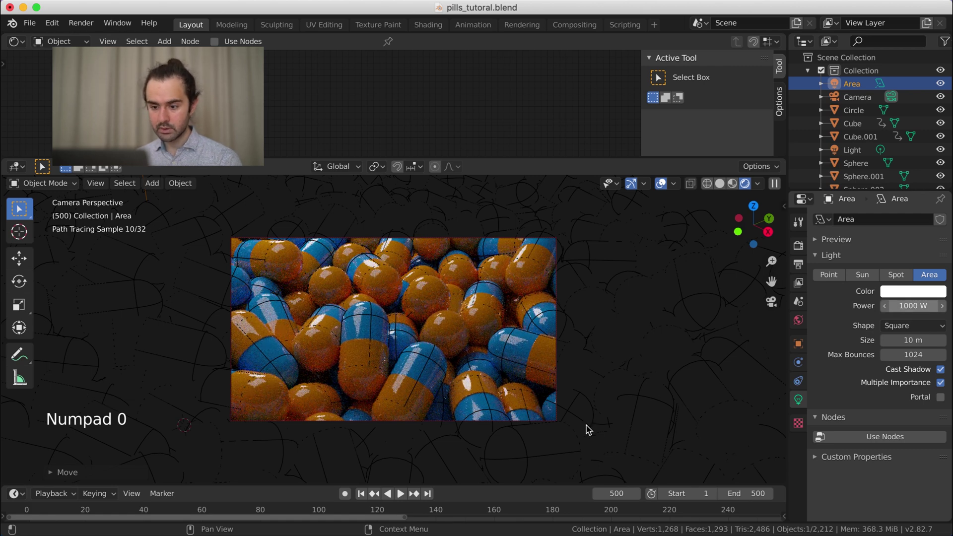
scroll(546, 375, up, 1)
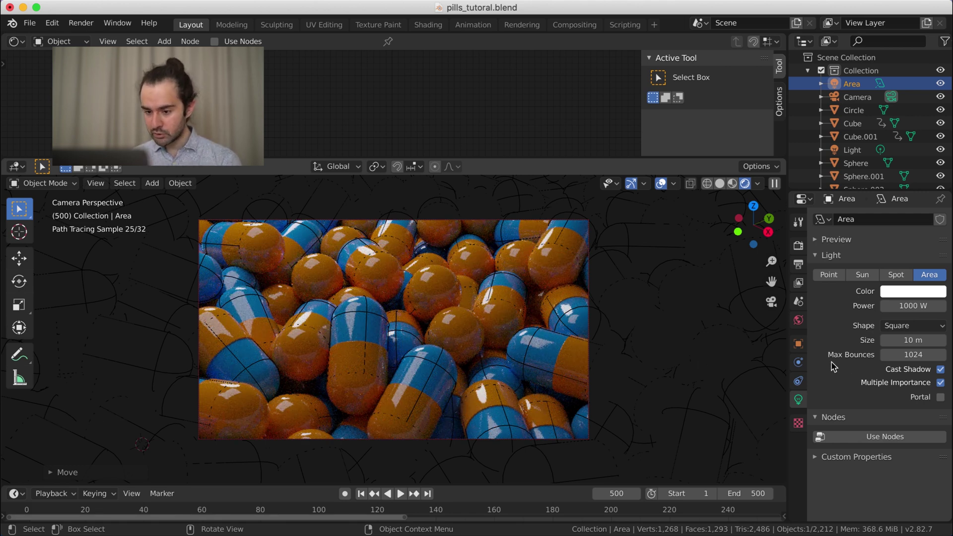
- Change the area light's shape to Ellipse and set its Y size to 10 m
click(896, 326)
click(896, 298)
key(KP_0)
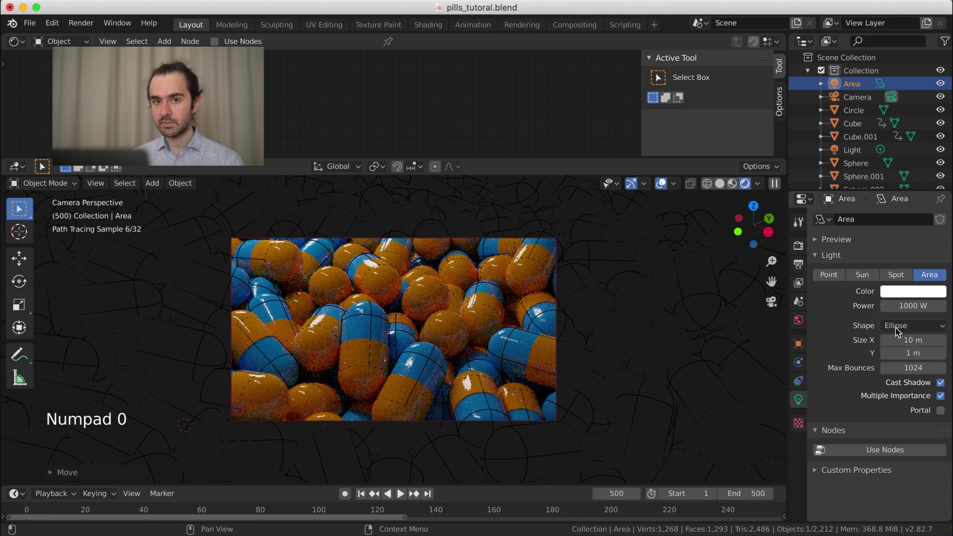
click(903, 353)
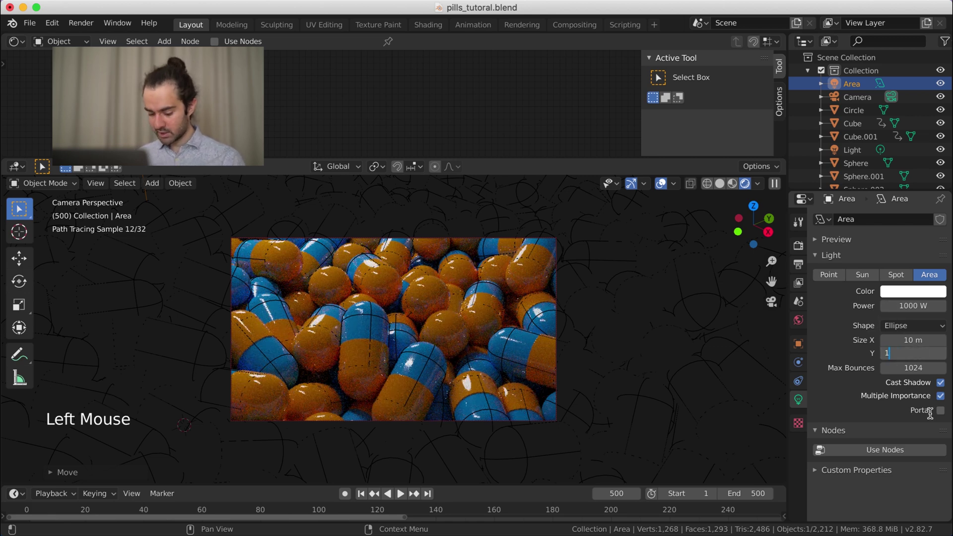
text(10)
key(Return)
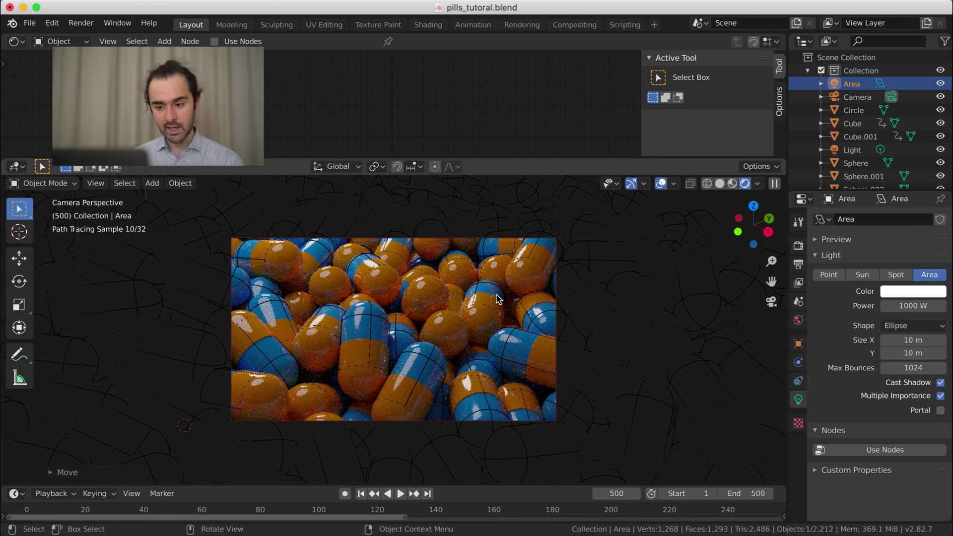
middle_drag(498, 298, 348, 322)
scroll(347, 323, down, 2)
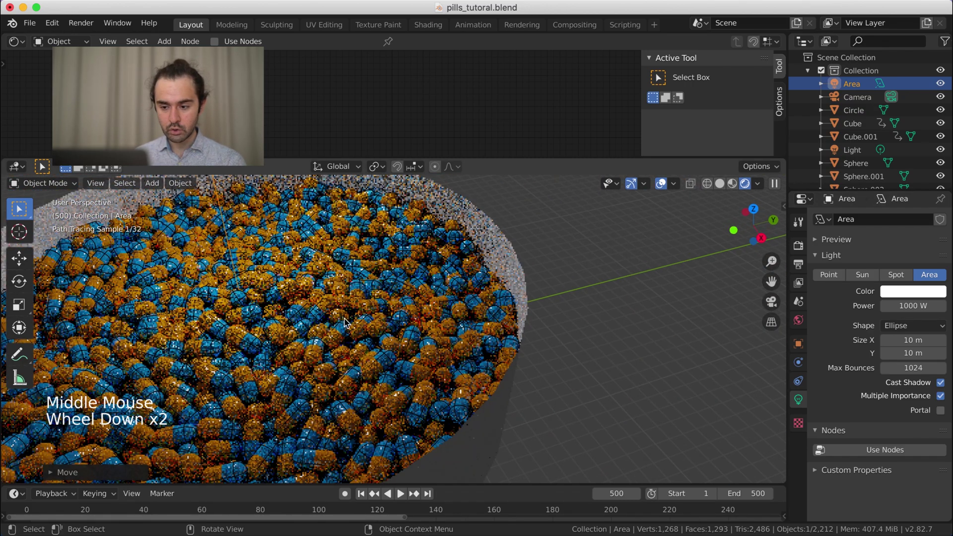
- Examine the area light's placement above the container in the front and right views, and its effect on the capsules through the camera
scroll(298, 293, down, 2)
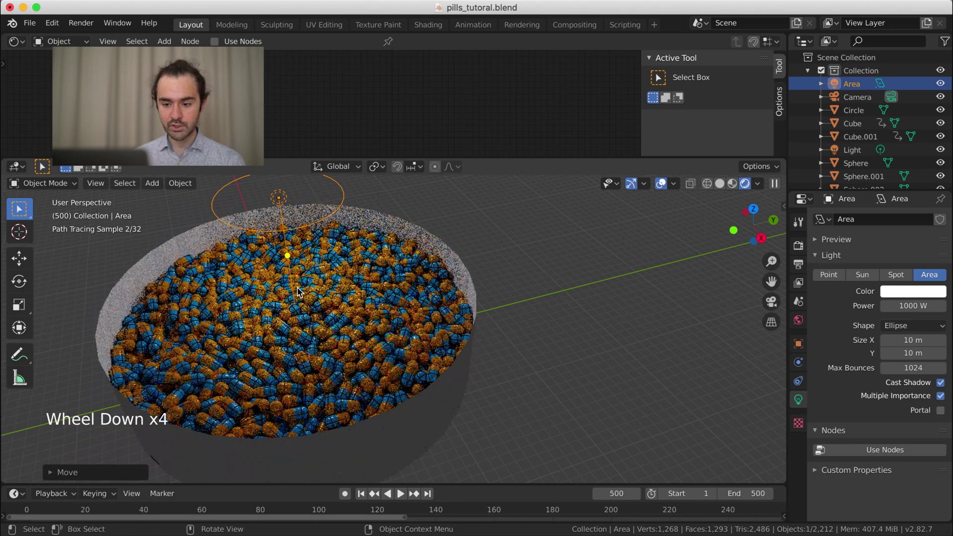
scroll(298, 293, down, 2)
key(KP_1)
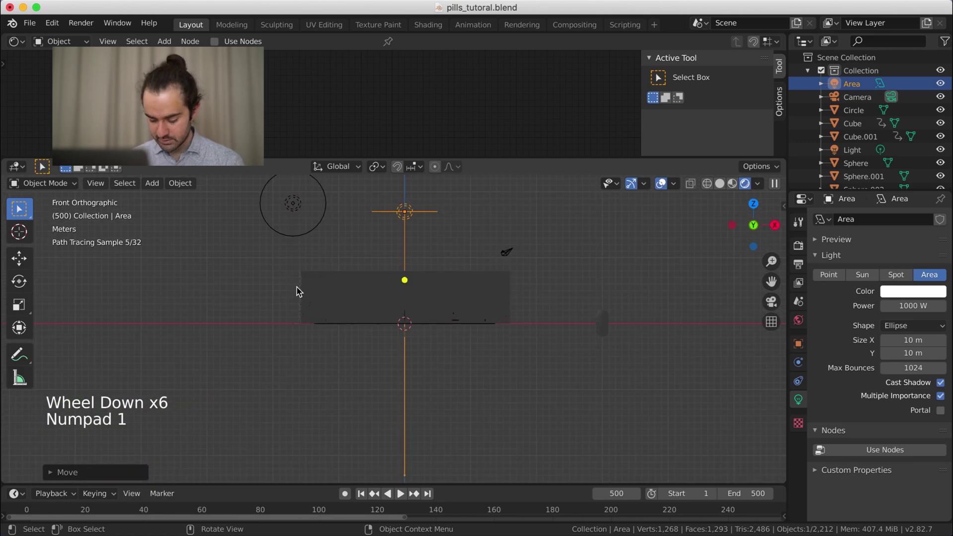
scroll(341, 287, up, 1)
key(KP_3)
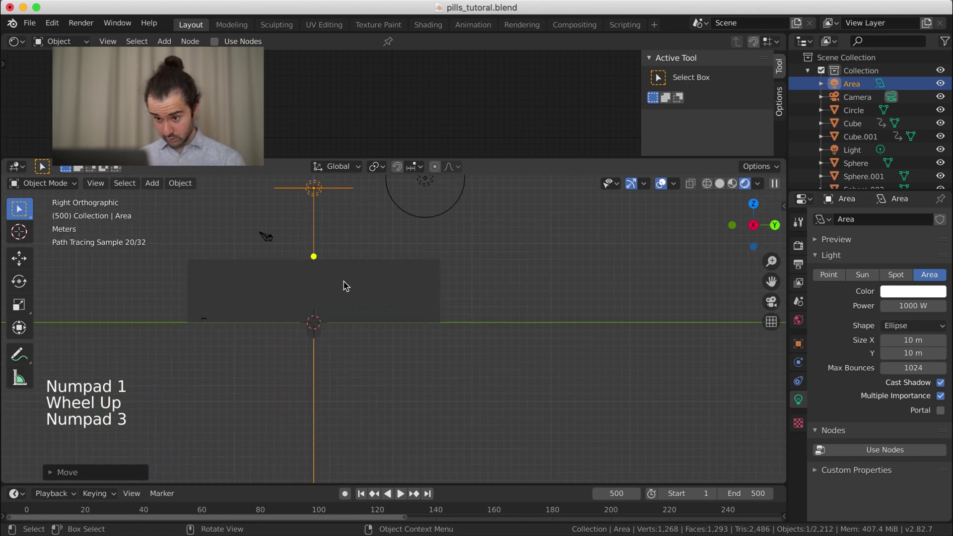
key(KP_0)
scroll(340, 288, up, 1)
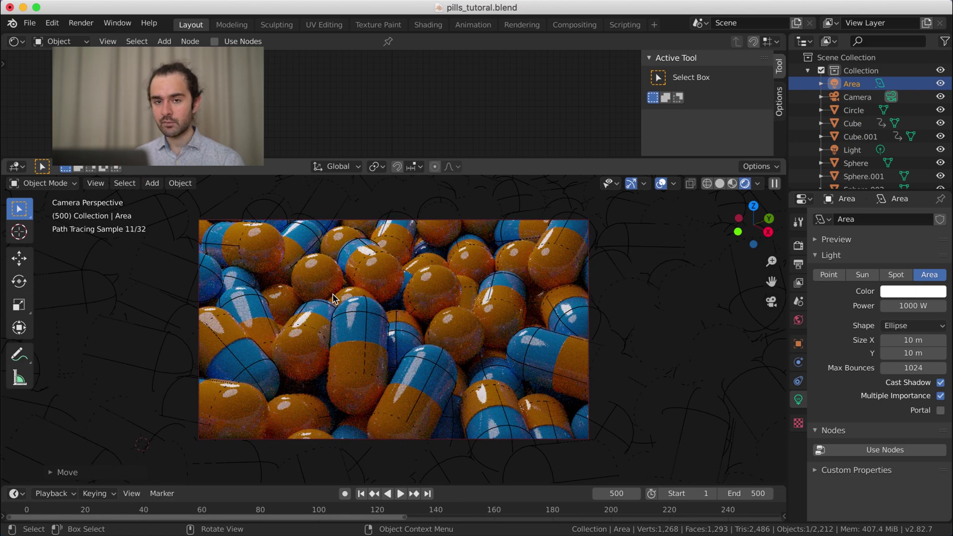
scroll(334, 298, down, 1)
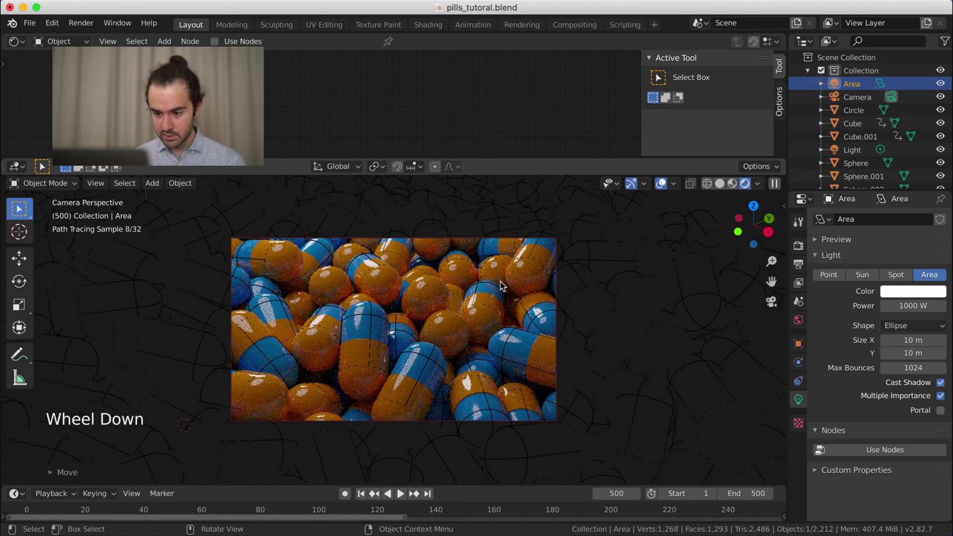
- Select the camera and enable Depth of Field in its settings
click(870, 97)
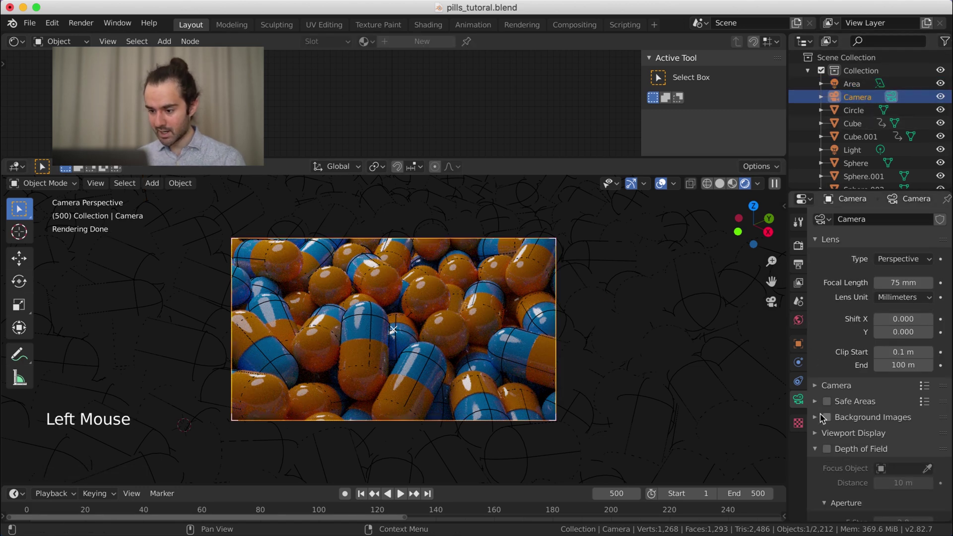
click(795, 399)
scroll(824, 397, down, 7)
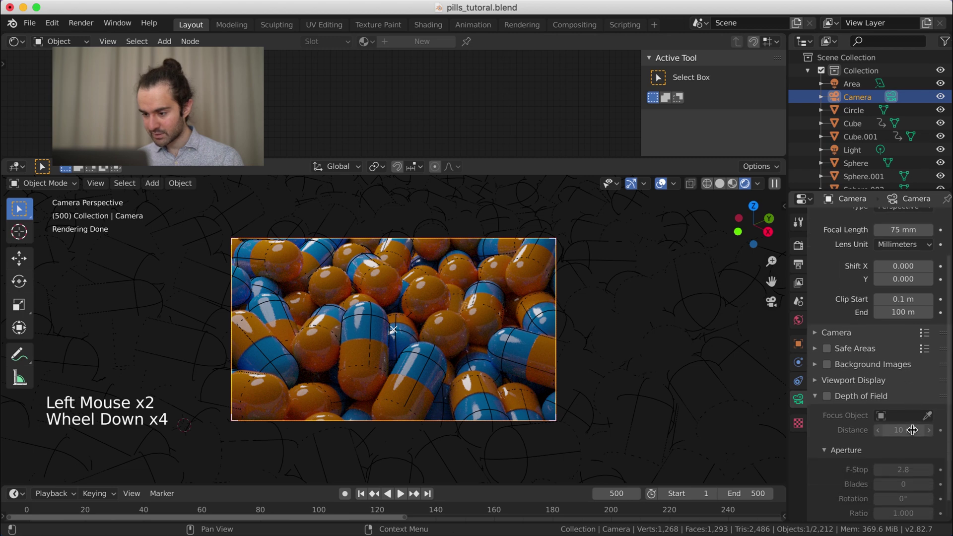
click(828, 377)
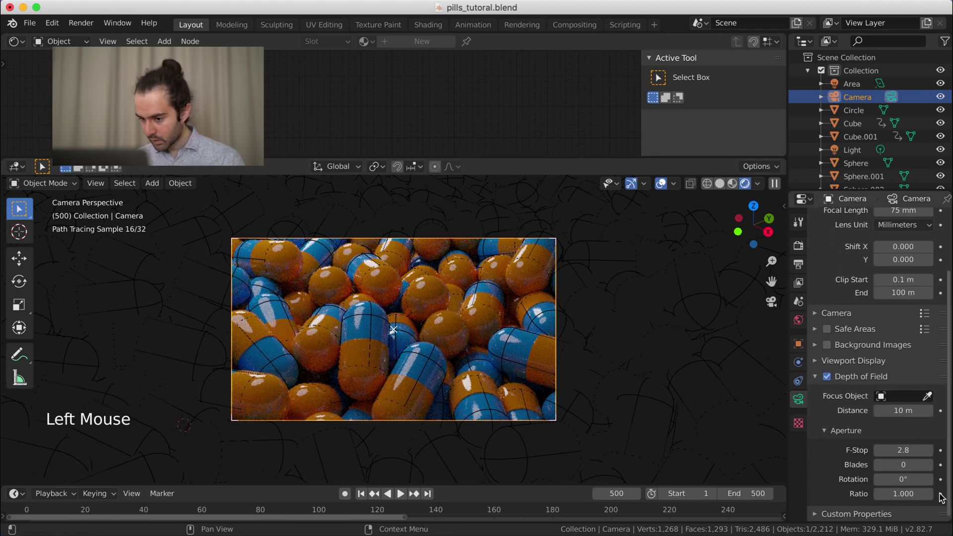
- Try F-Stop values of 1.8, 1.4 and 0.9 for the camera's depth of field
click(907, 452)
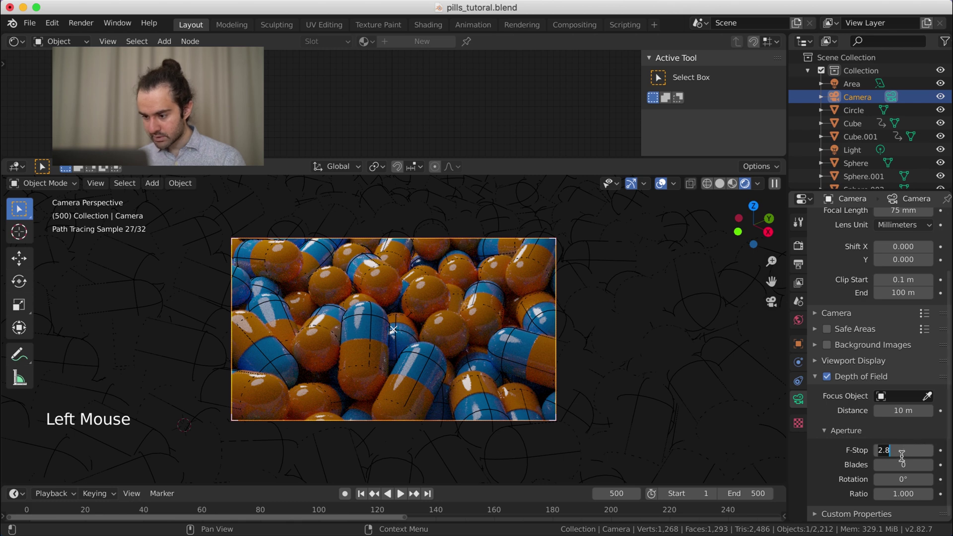
text(1.8)
key(Return)
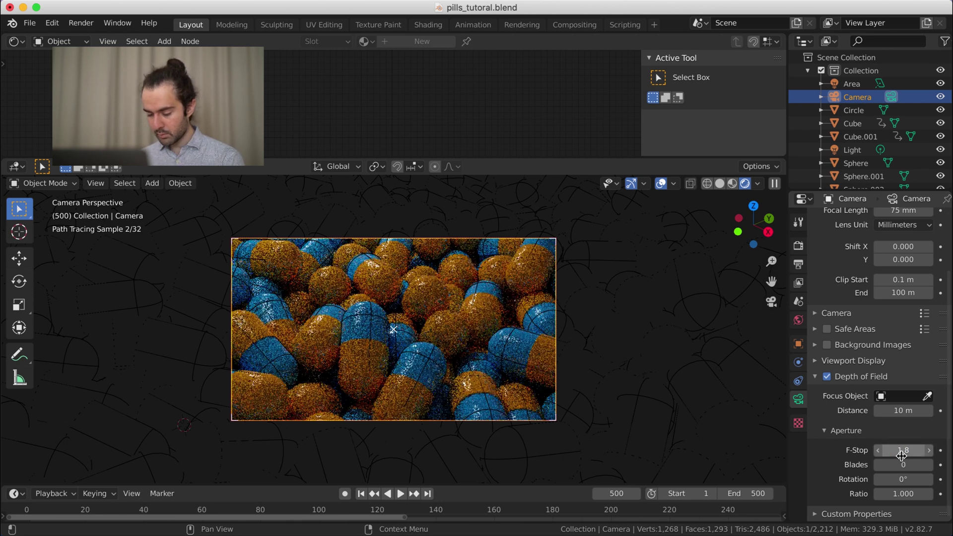
click(899, 453)
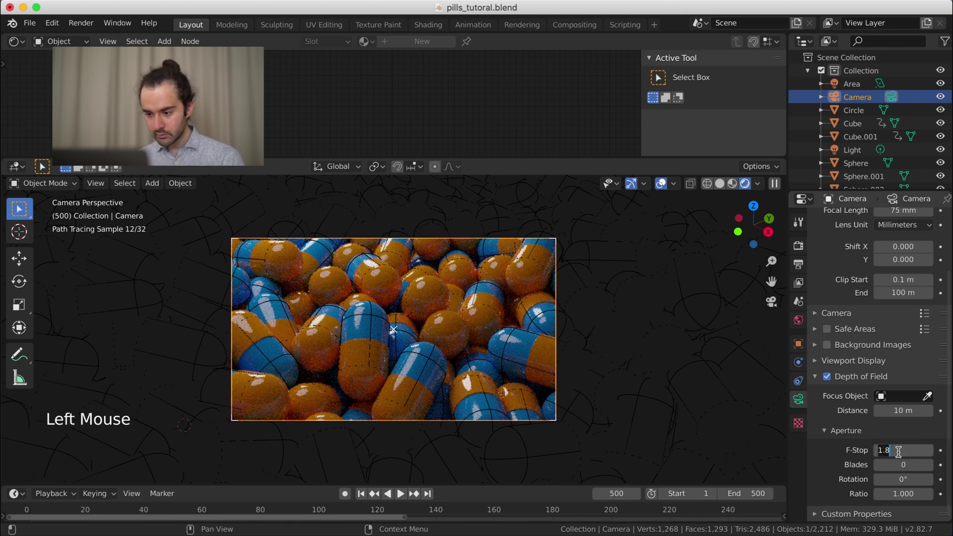
text(1.4)
key(Return)
click(899, 452)
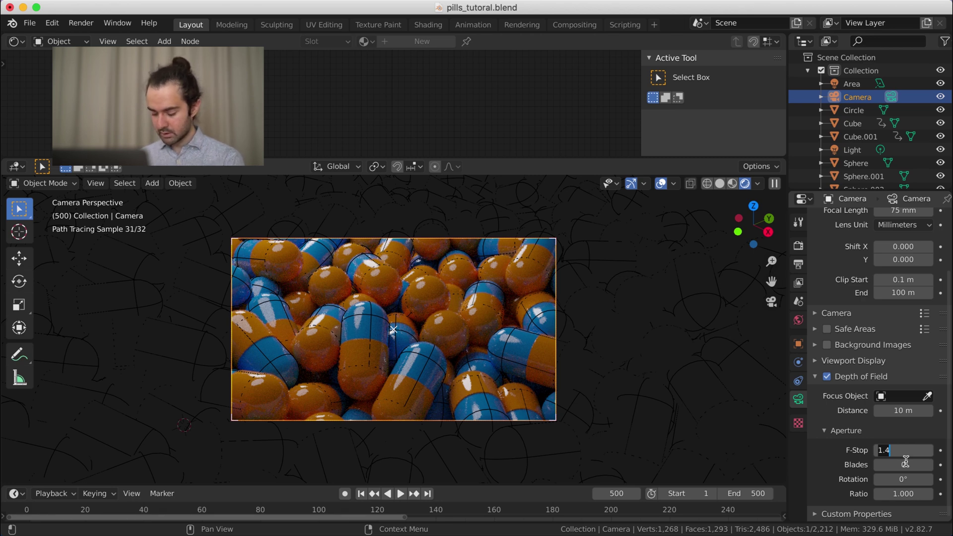
key(BackSpace)
key(BackSpace)
key(BackSpace)
text(0.9)
key(Return)
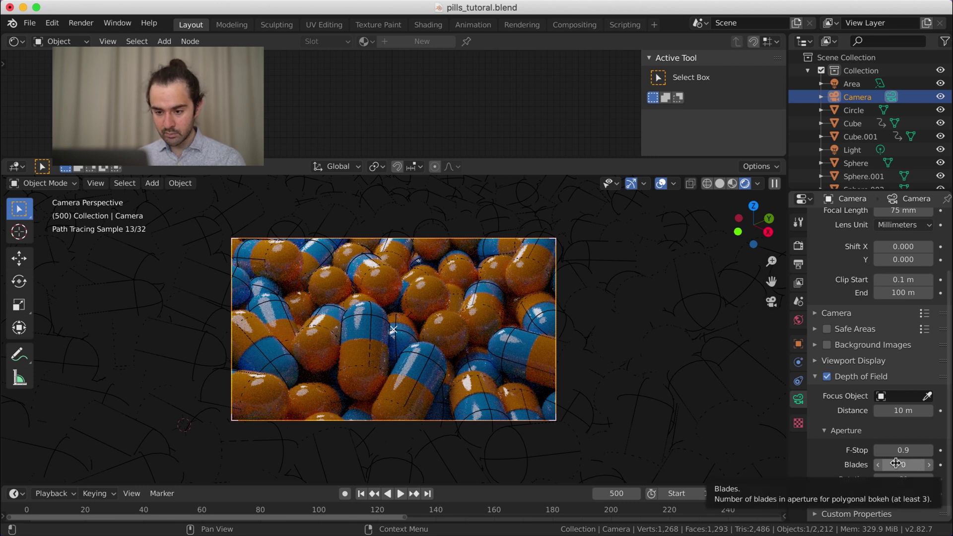
- Set the camera's F-Stop to 0.4 and open its focus distance for editing
click(904, 450)
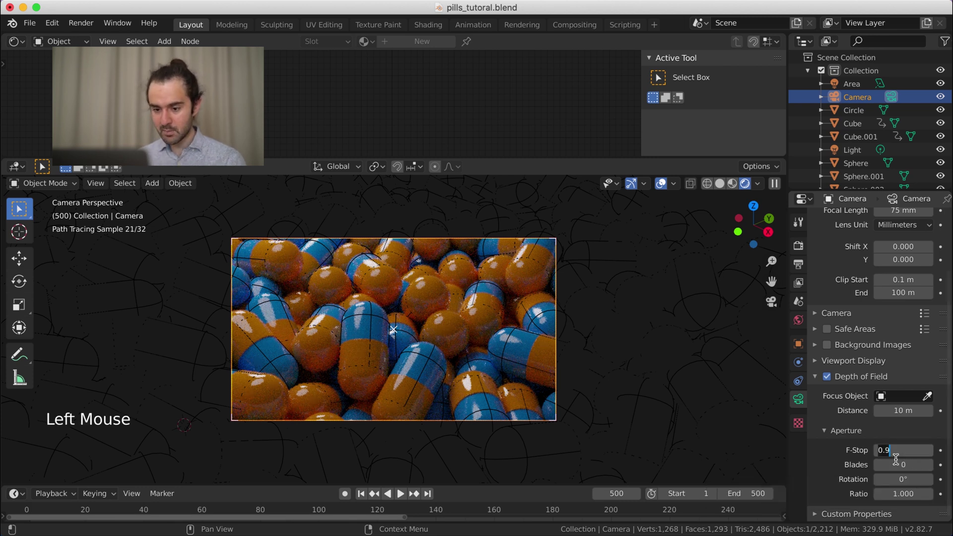
text(.)
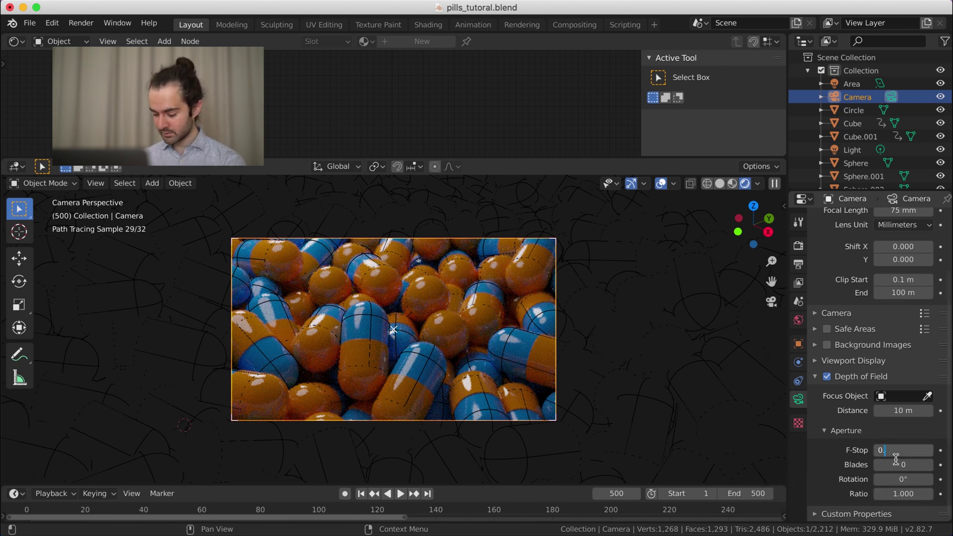
text(4)
key(Return)
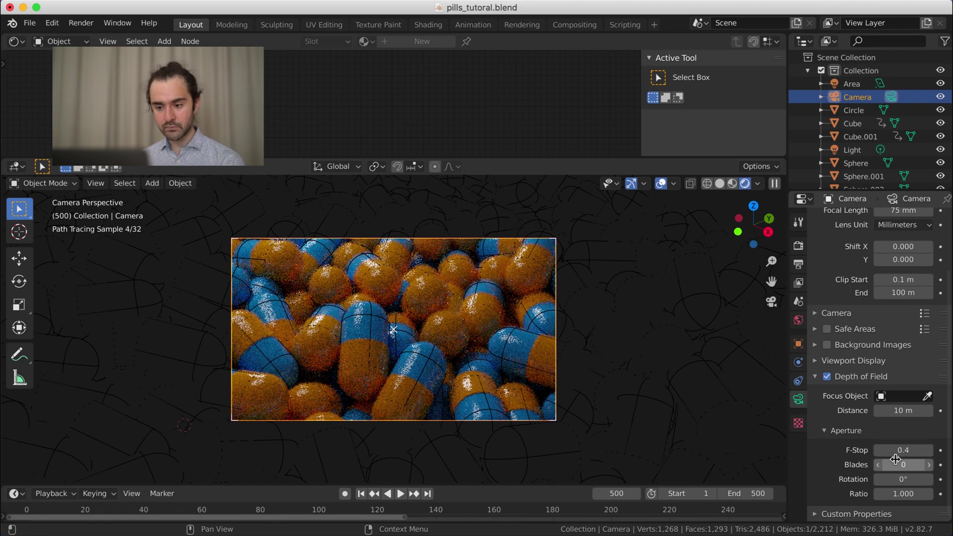
scroll(377, 342, up, 1)
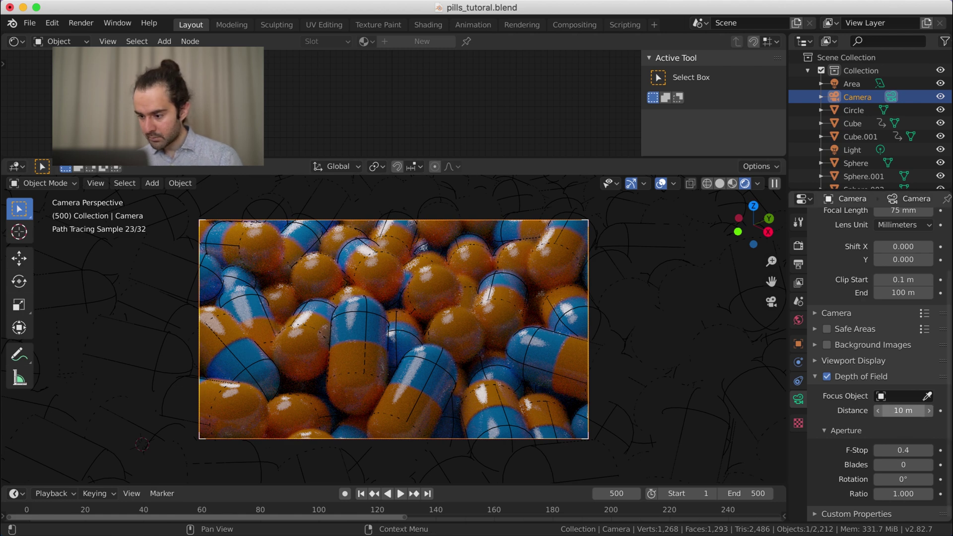
click(898, 411)
key(Return)
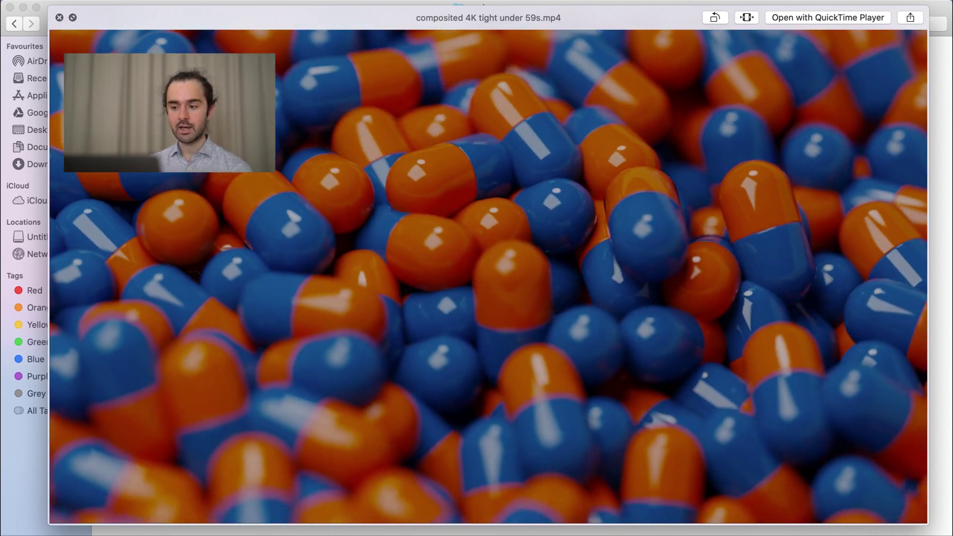
key(space)
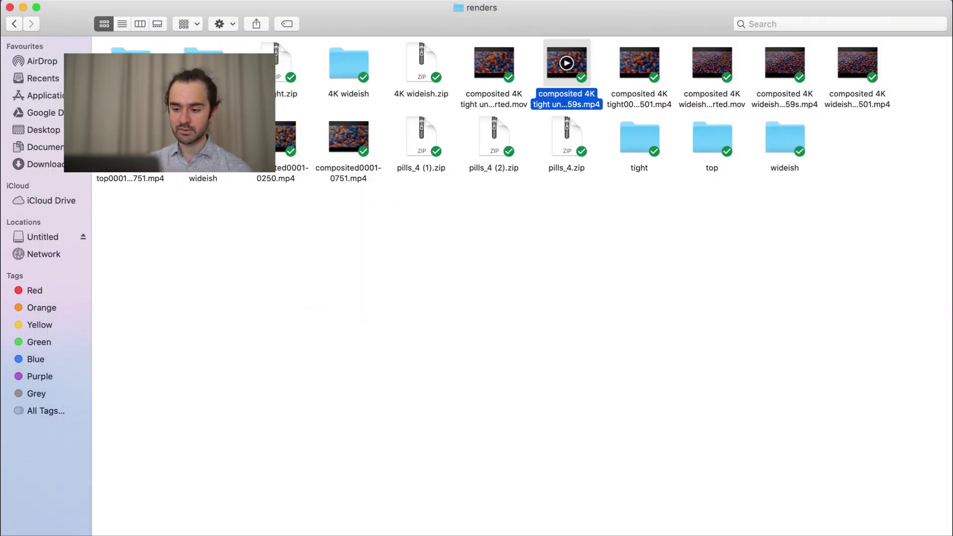
click(724, 99)
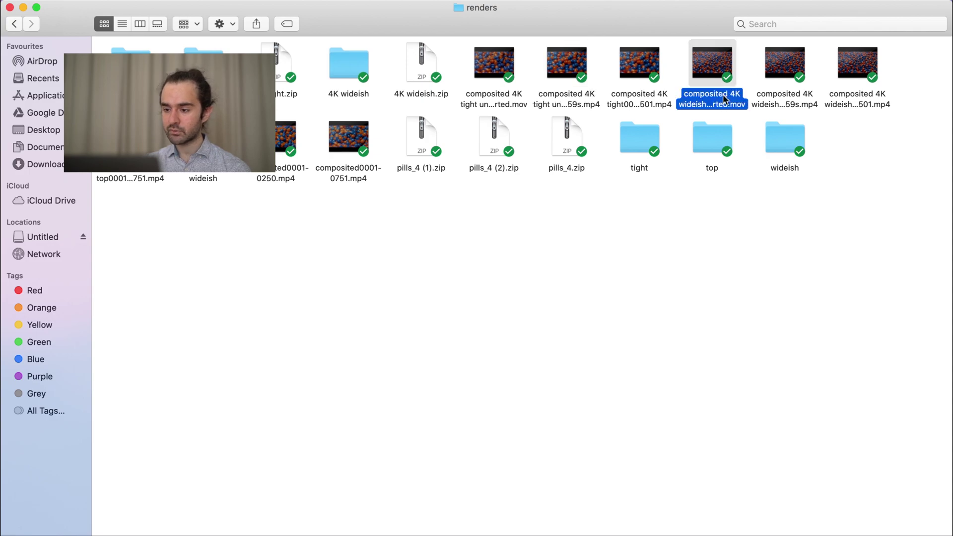
key(space)
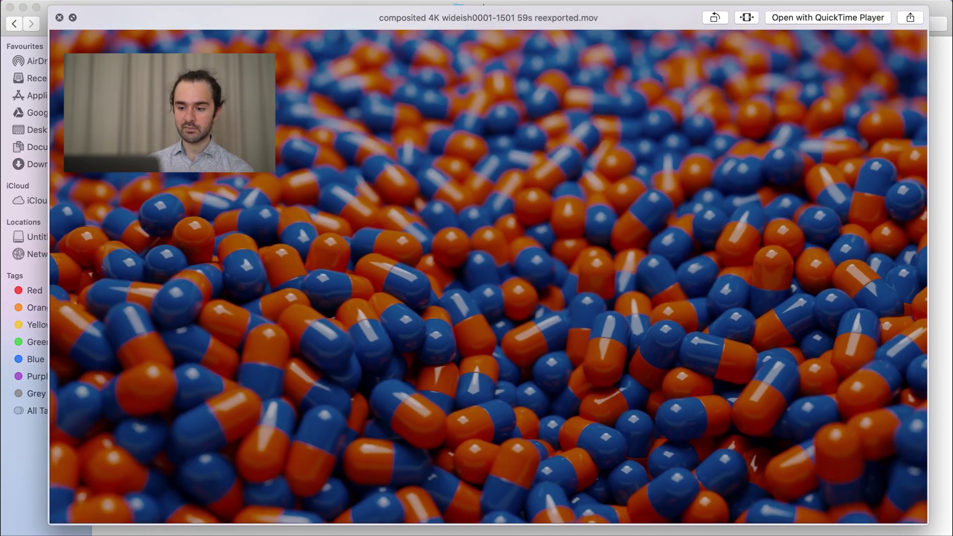
key(space)
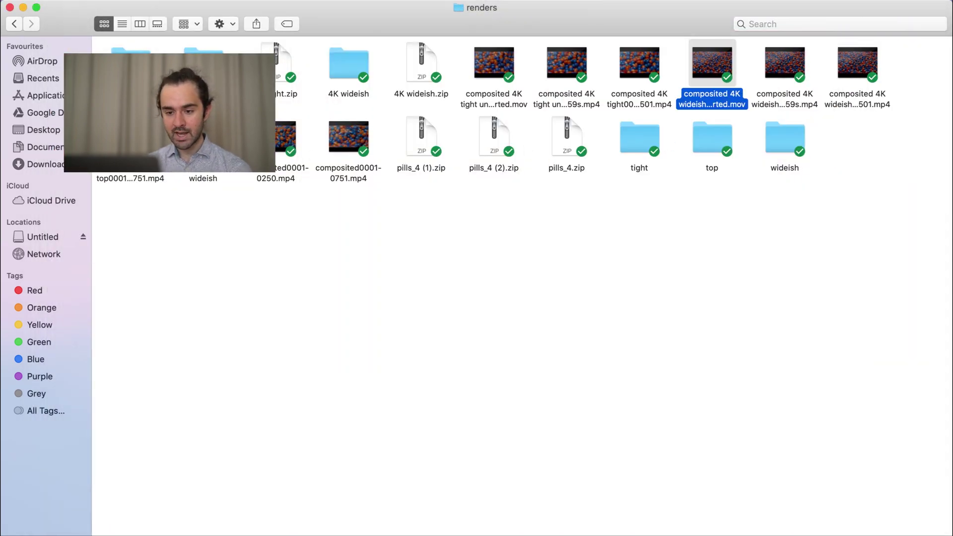
- Preview the top-view video composited top0001-0751.mp4 in the renders folder and close the preview
click(130, 138)
key(space)
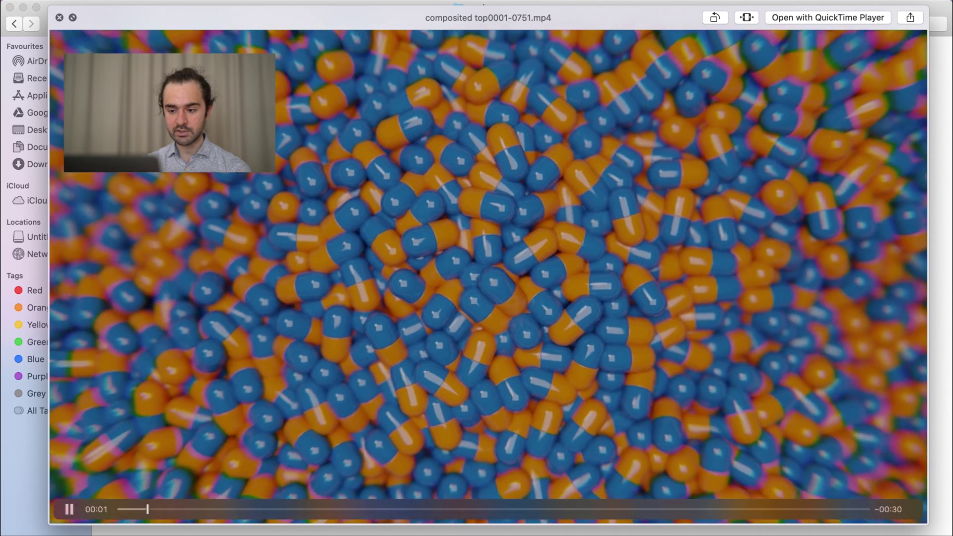
key(space)
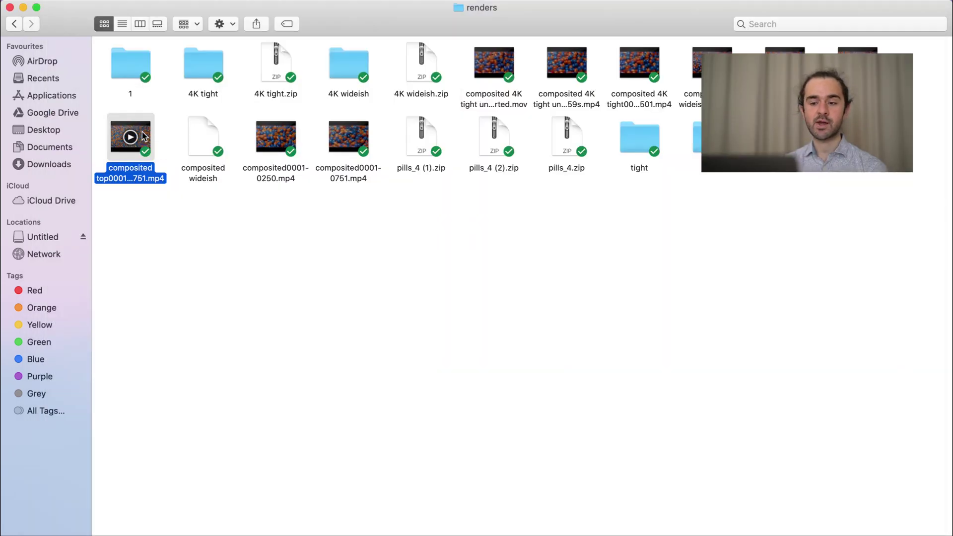